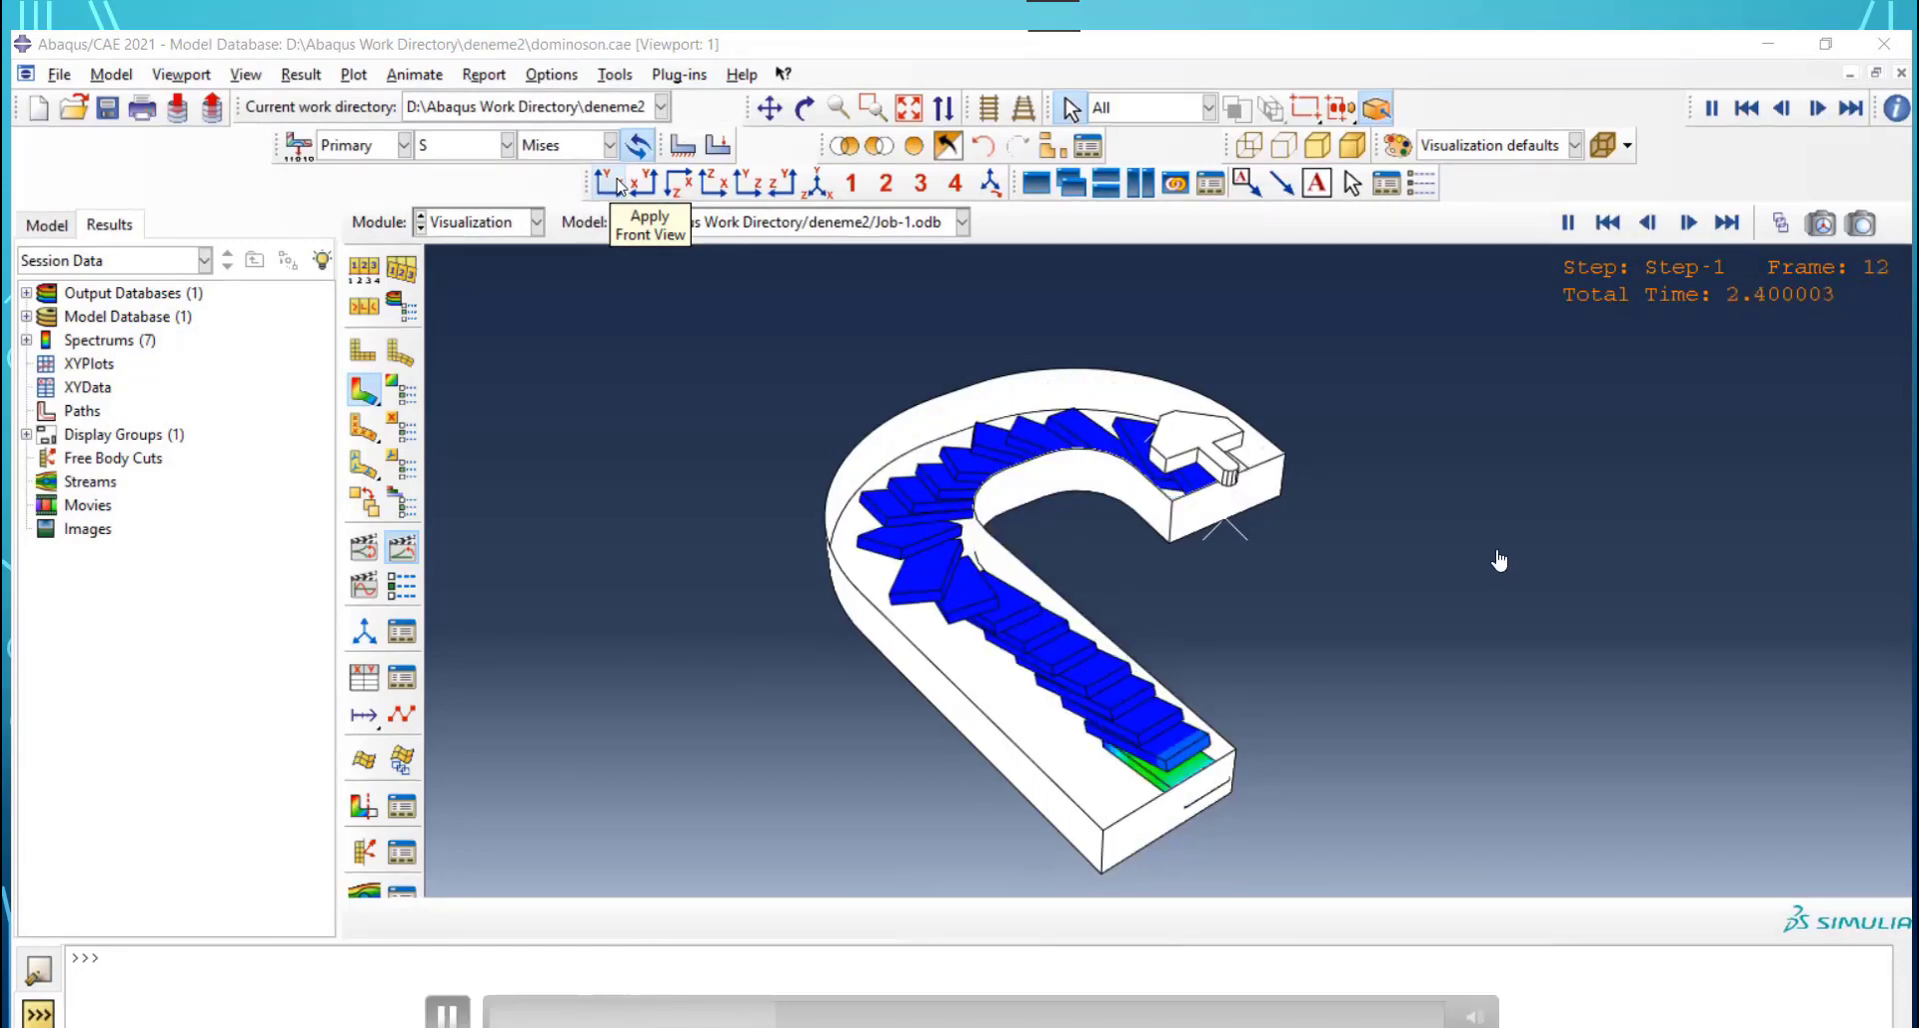
# Show the falling-domino Mises results in Front view
pyautogui.click(612, 183)
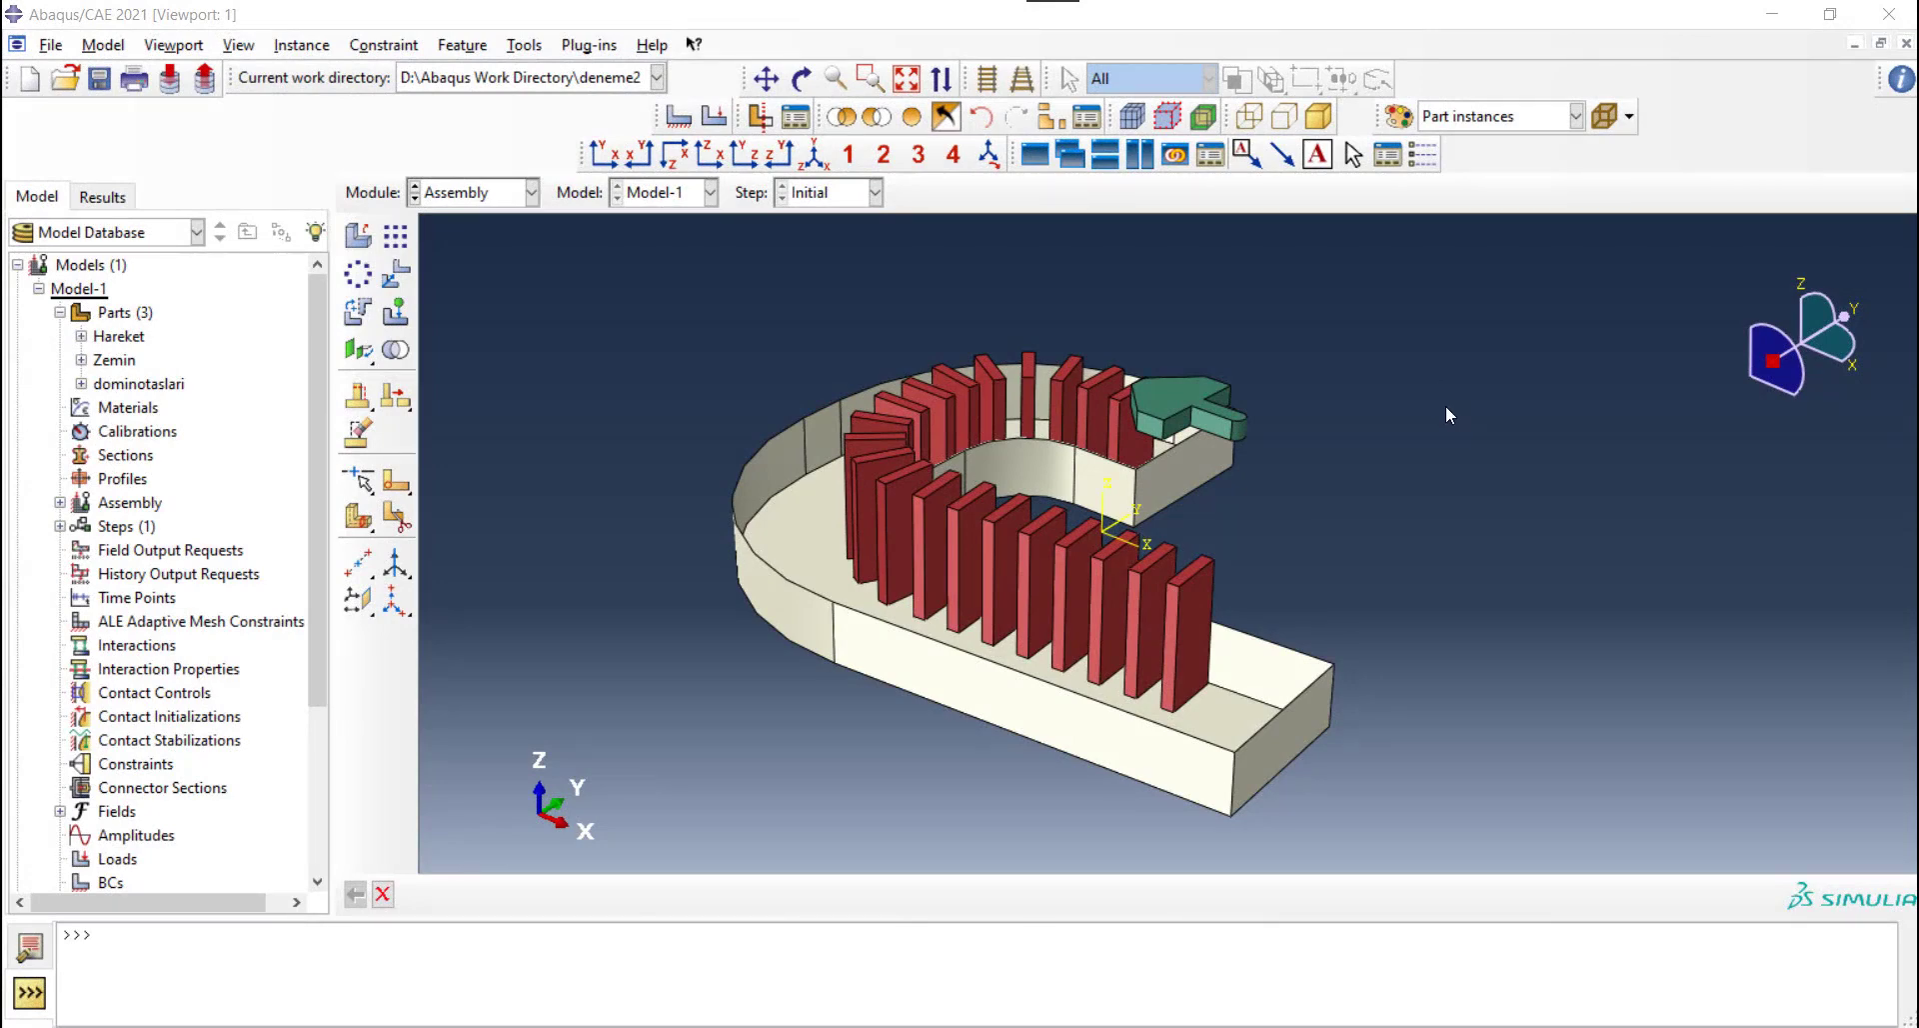
# Switch to the Part module and make Hareket the current part
pyautogui.click(480, 192)
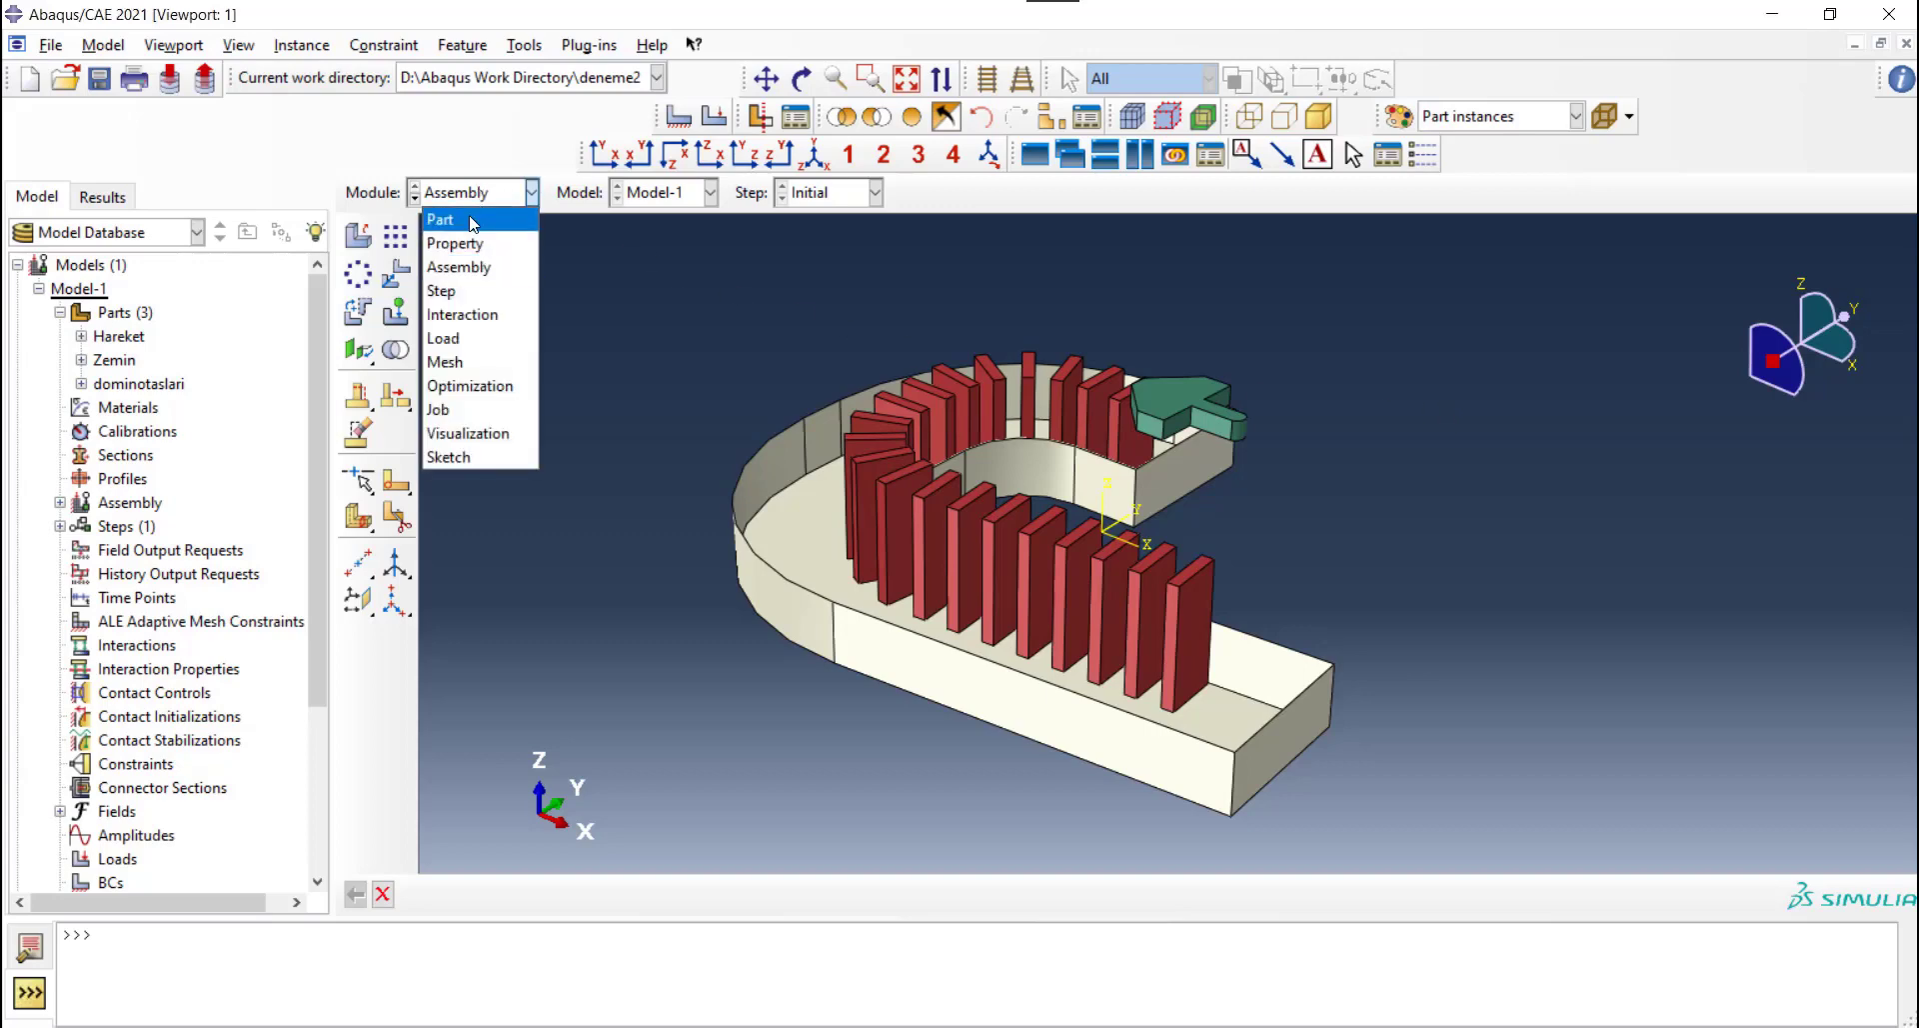
pyautogui.click(474, 221)
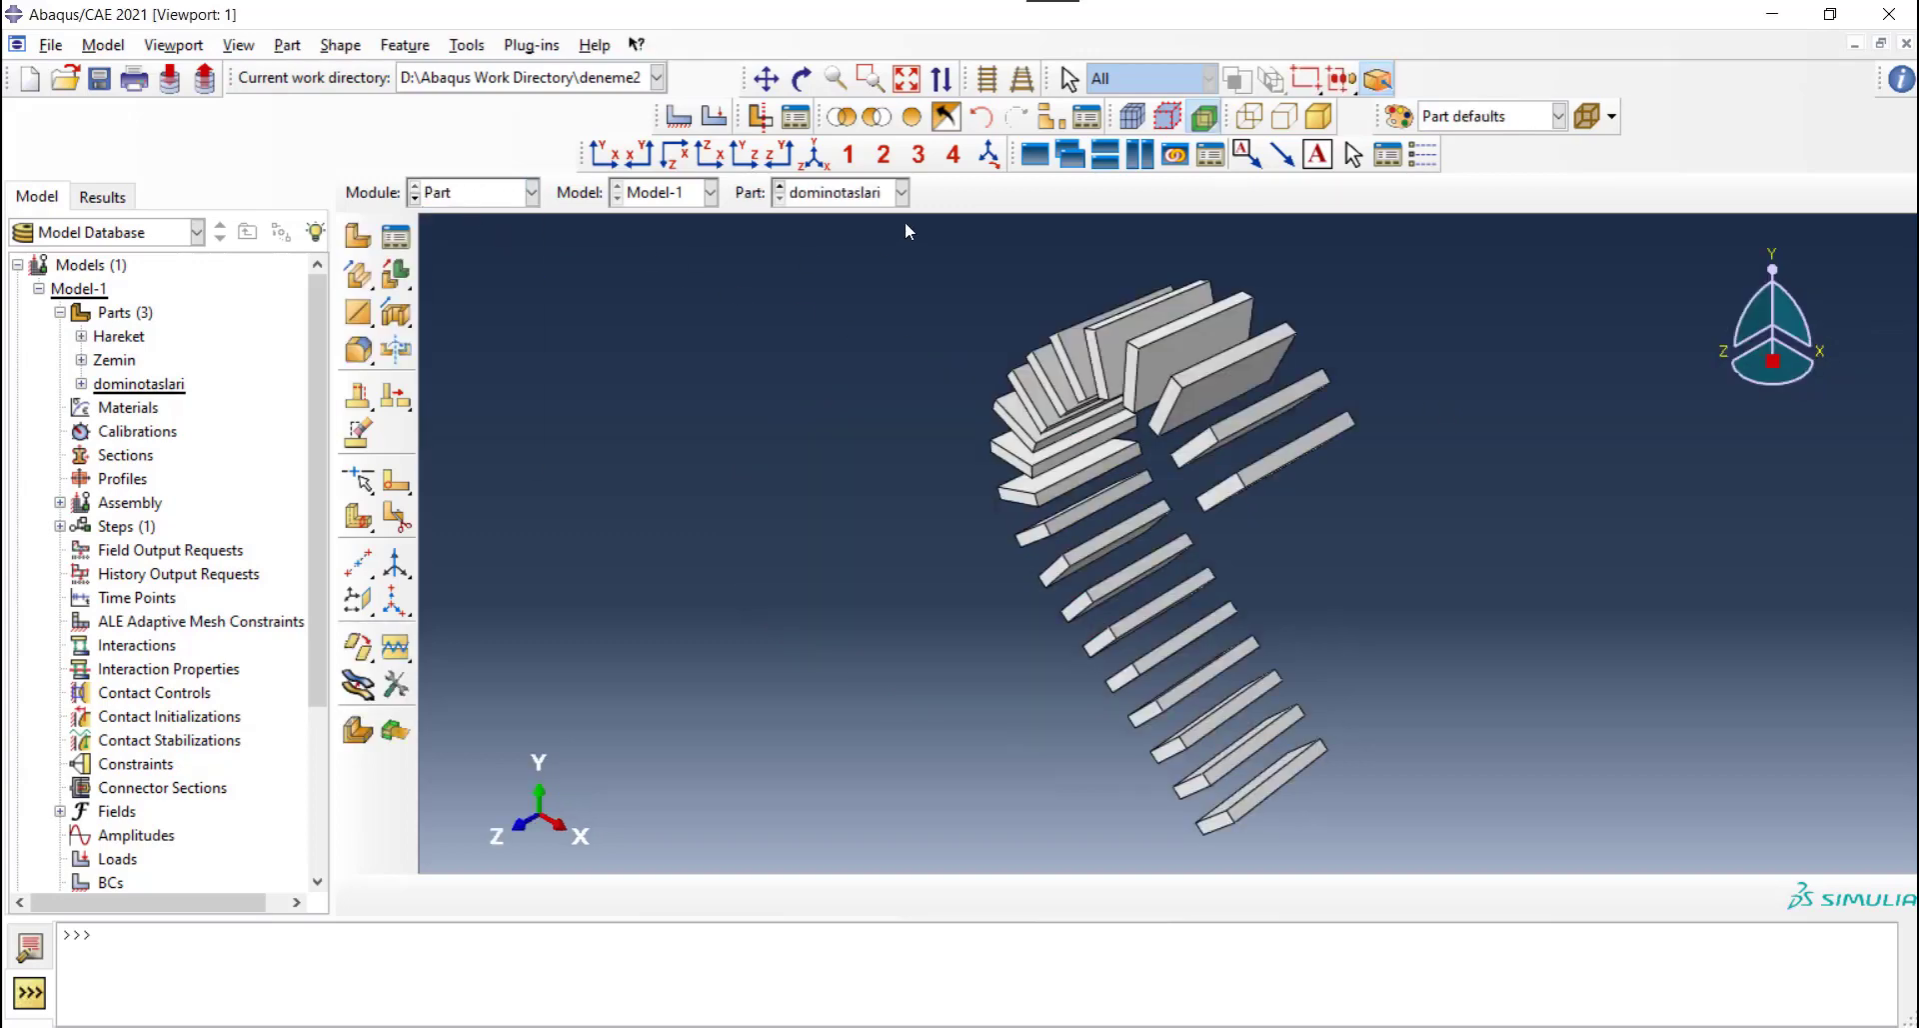
pyautogui.click(852, 199)
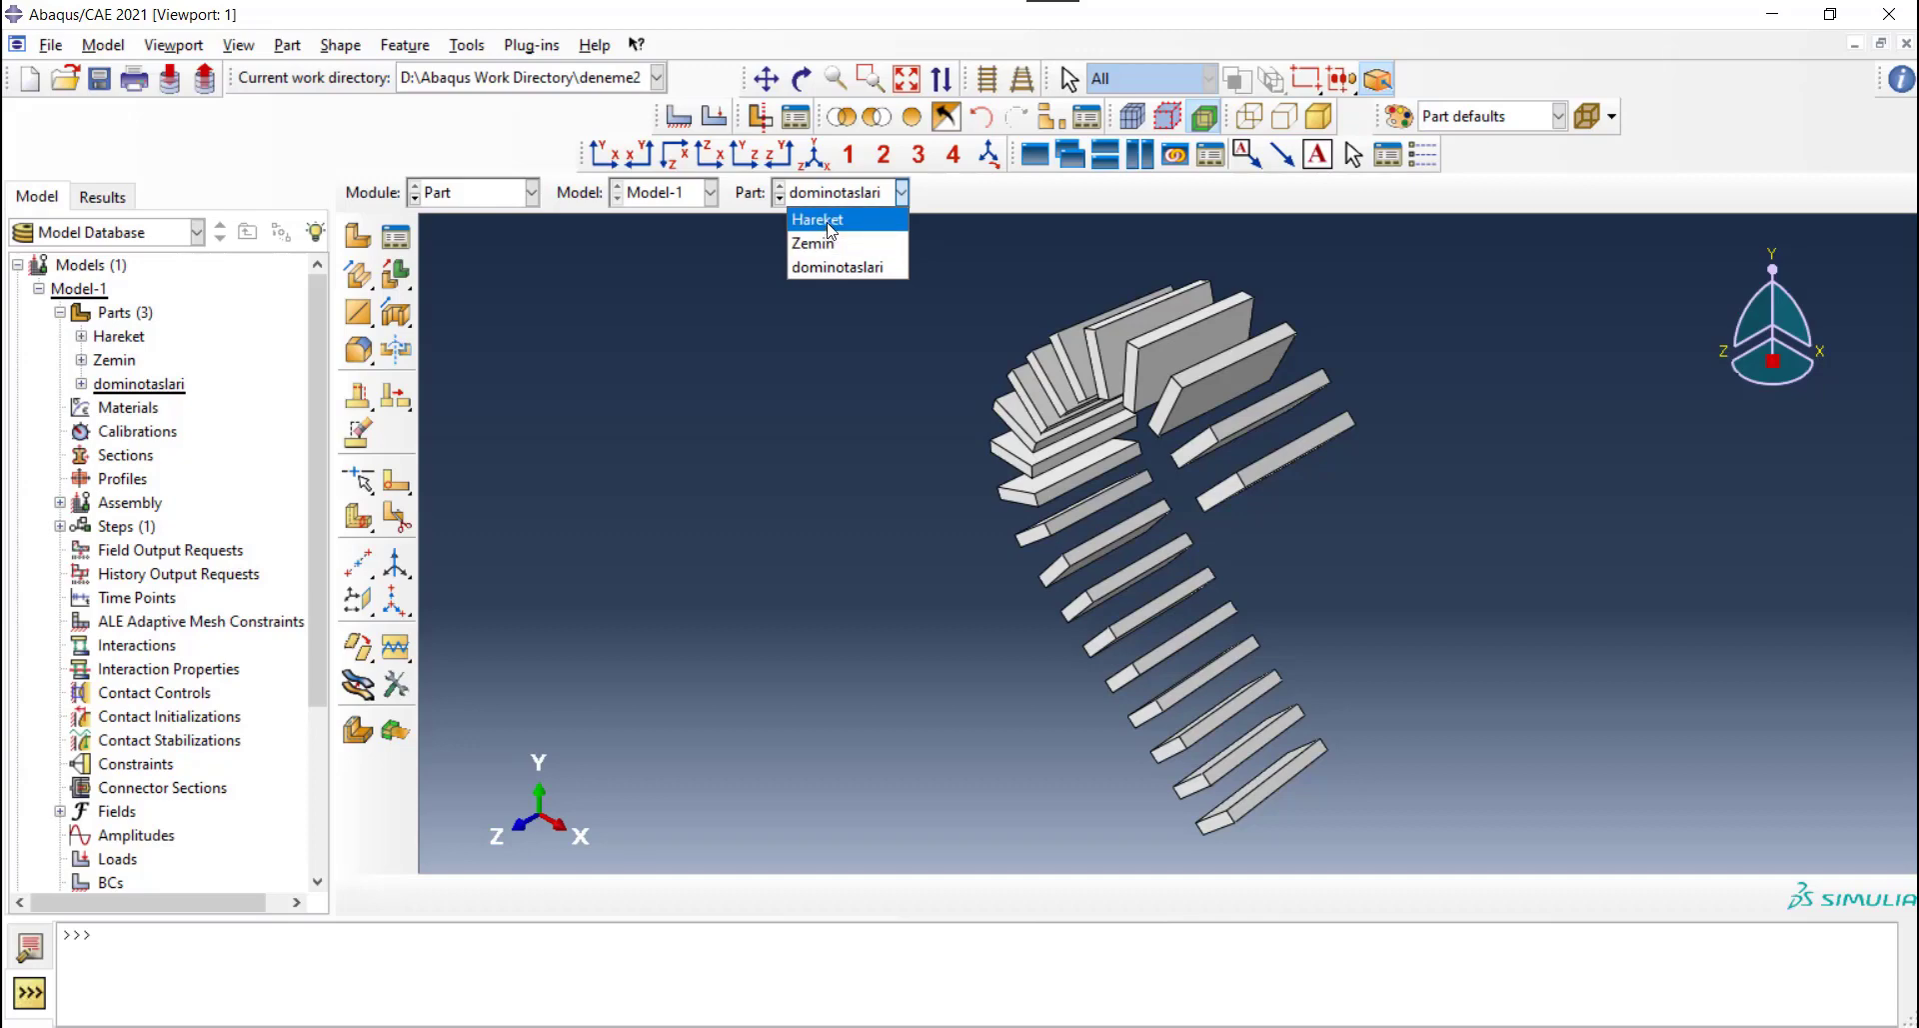
pyautogui.click(828, 225)
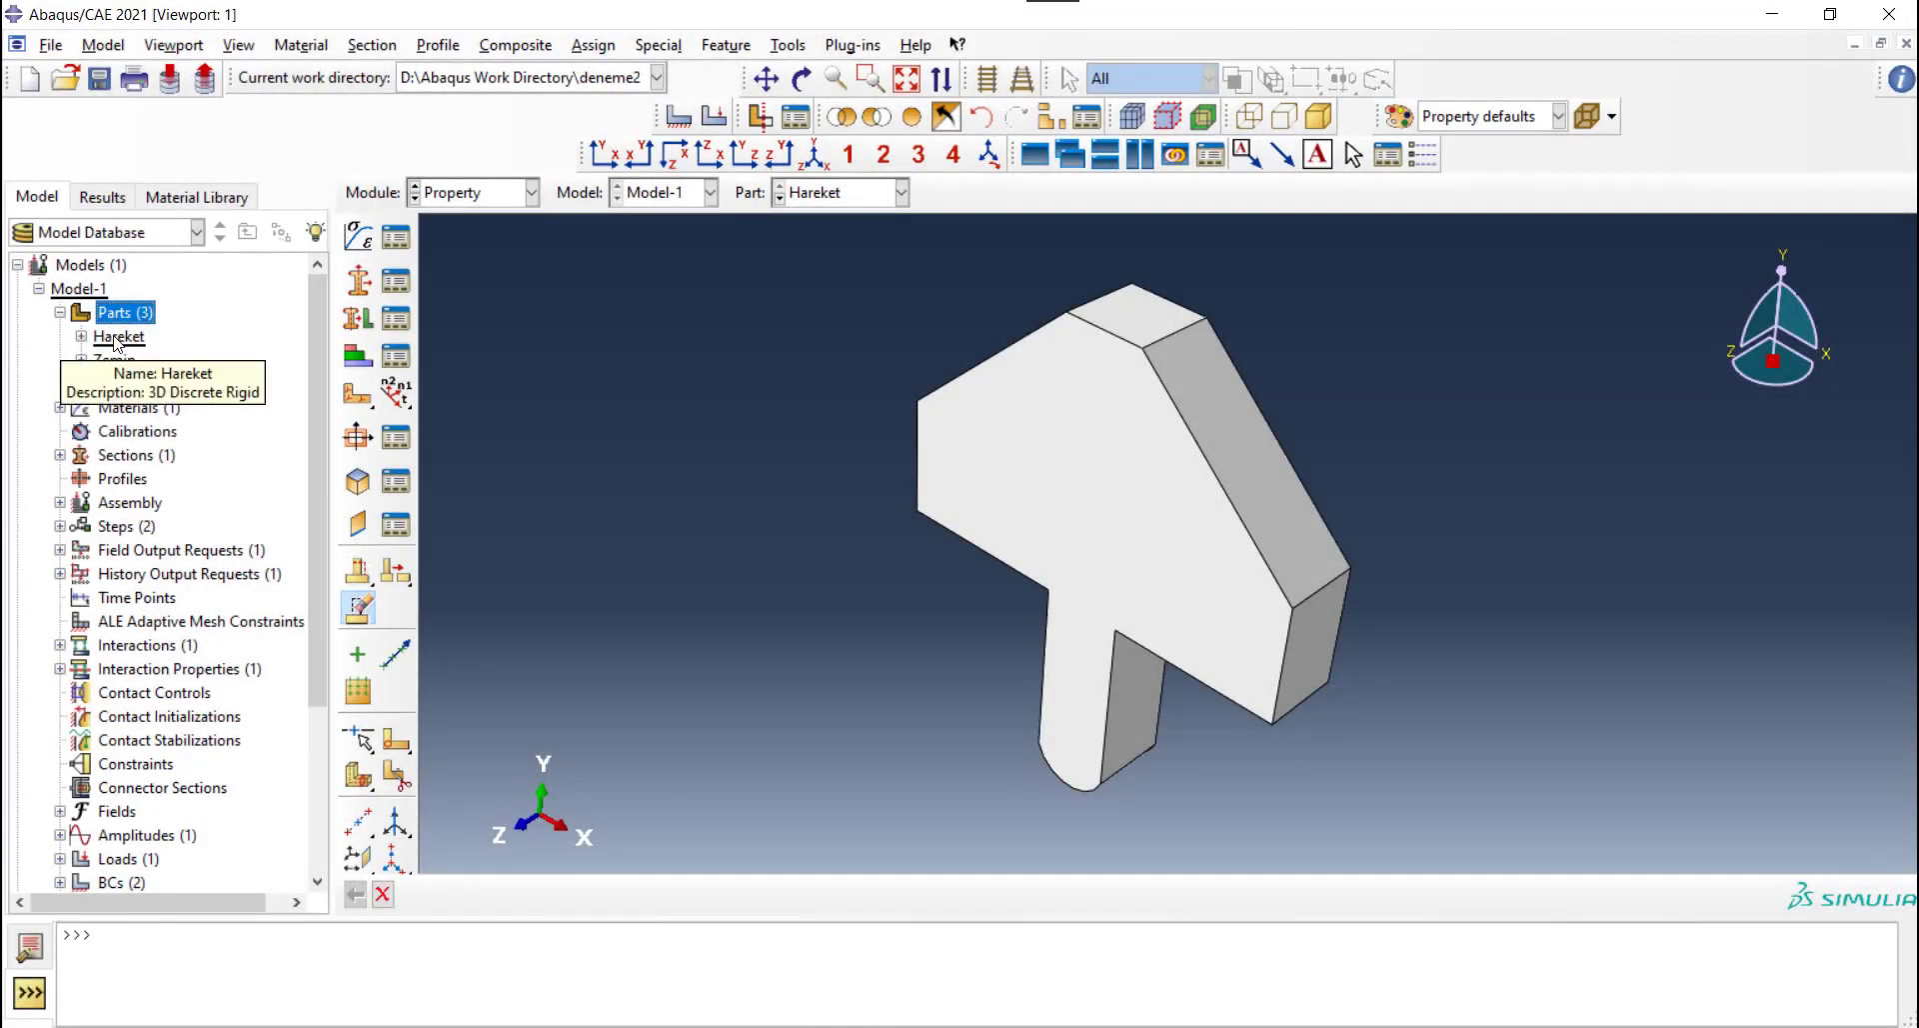
# Edit the Hareket part and keep its type as discrete rigid
pyautogui.click(116, 342)
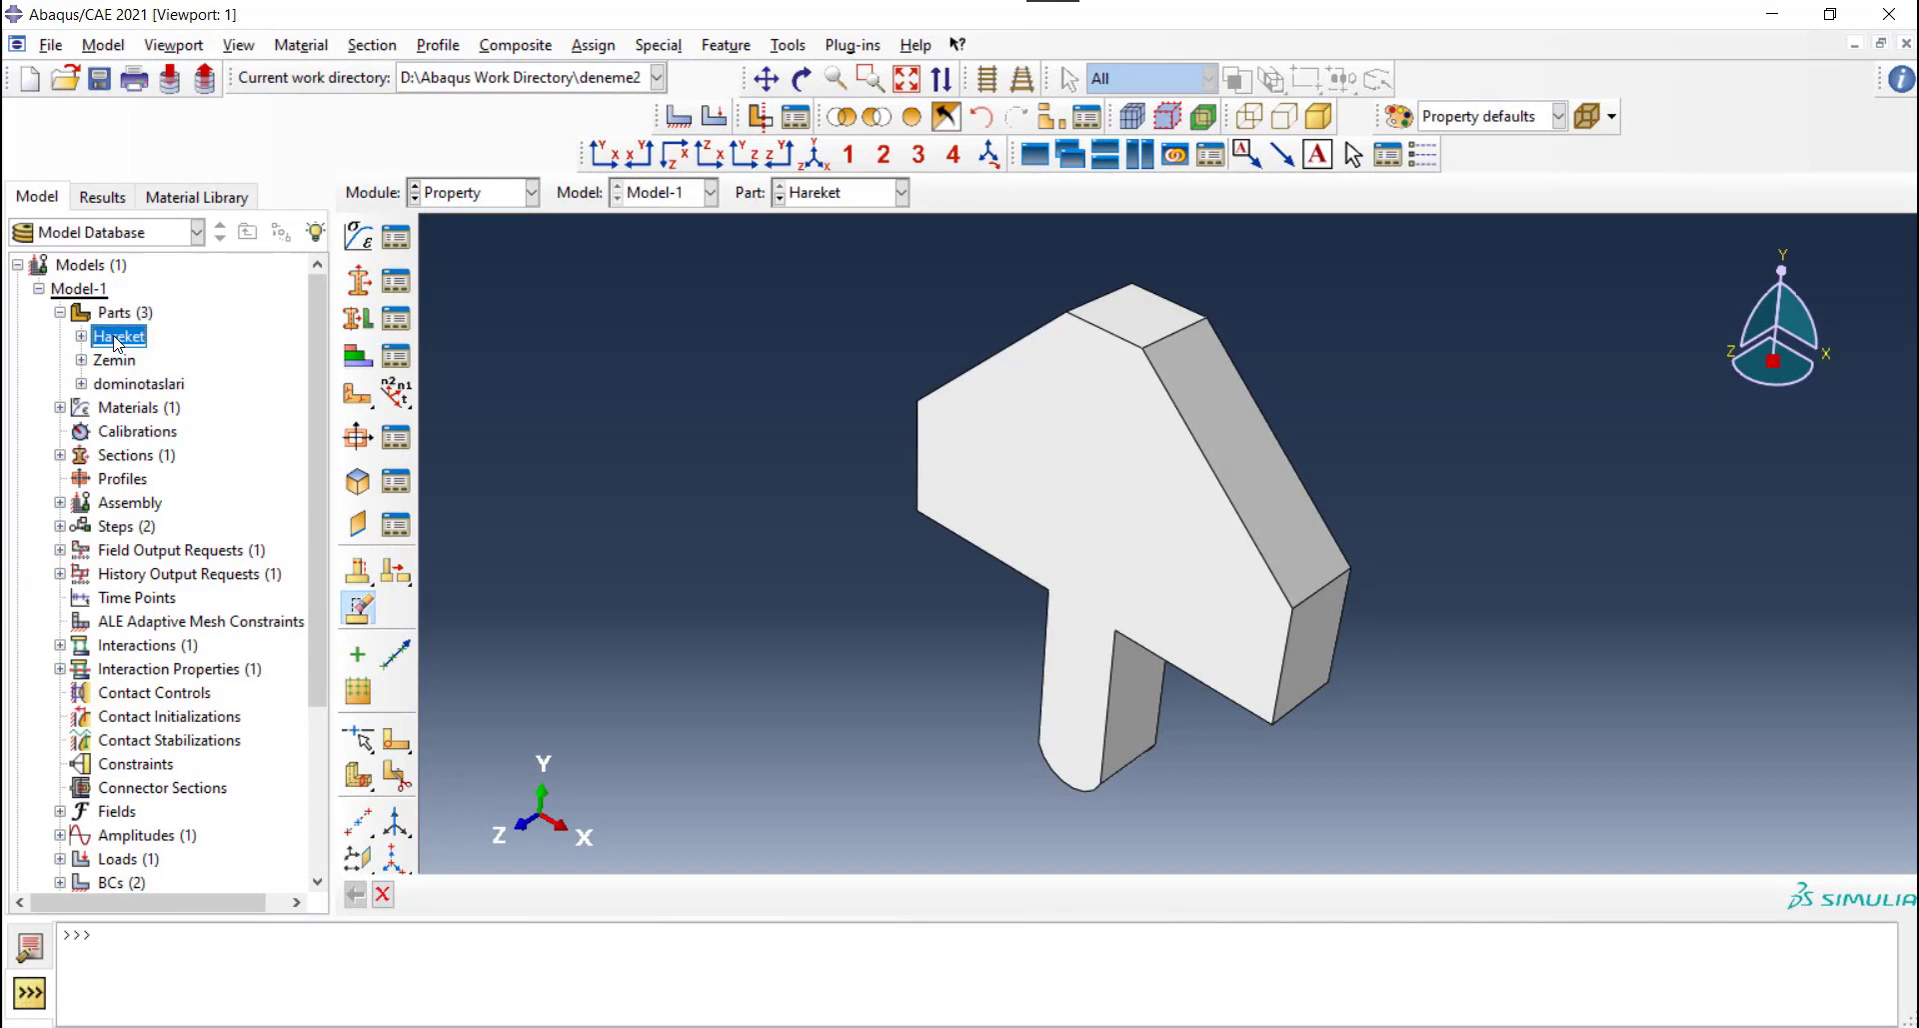
pyautogui.rightClick(116, 342)
pyautogui.click(158, 404)
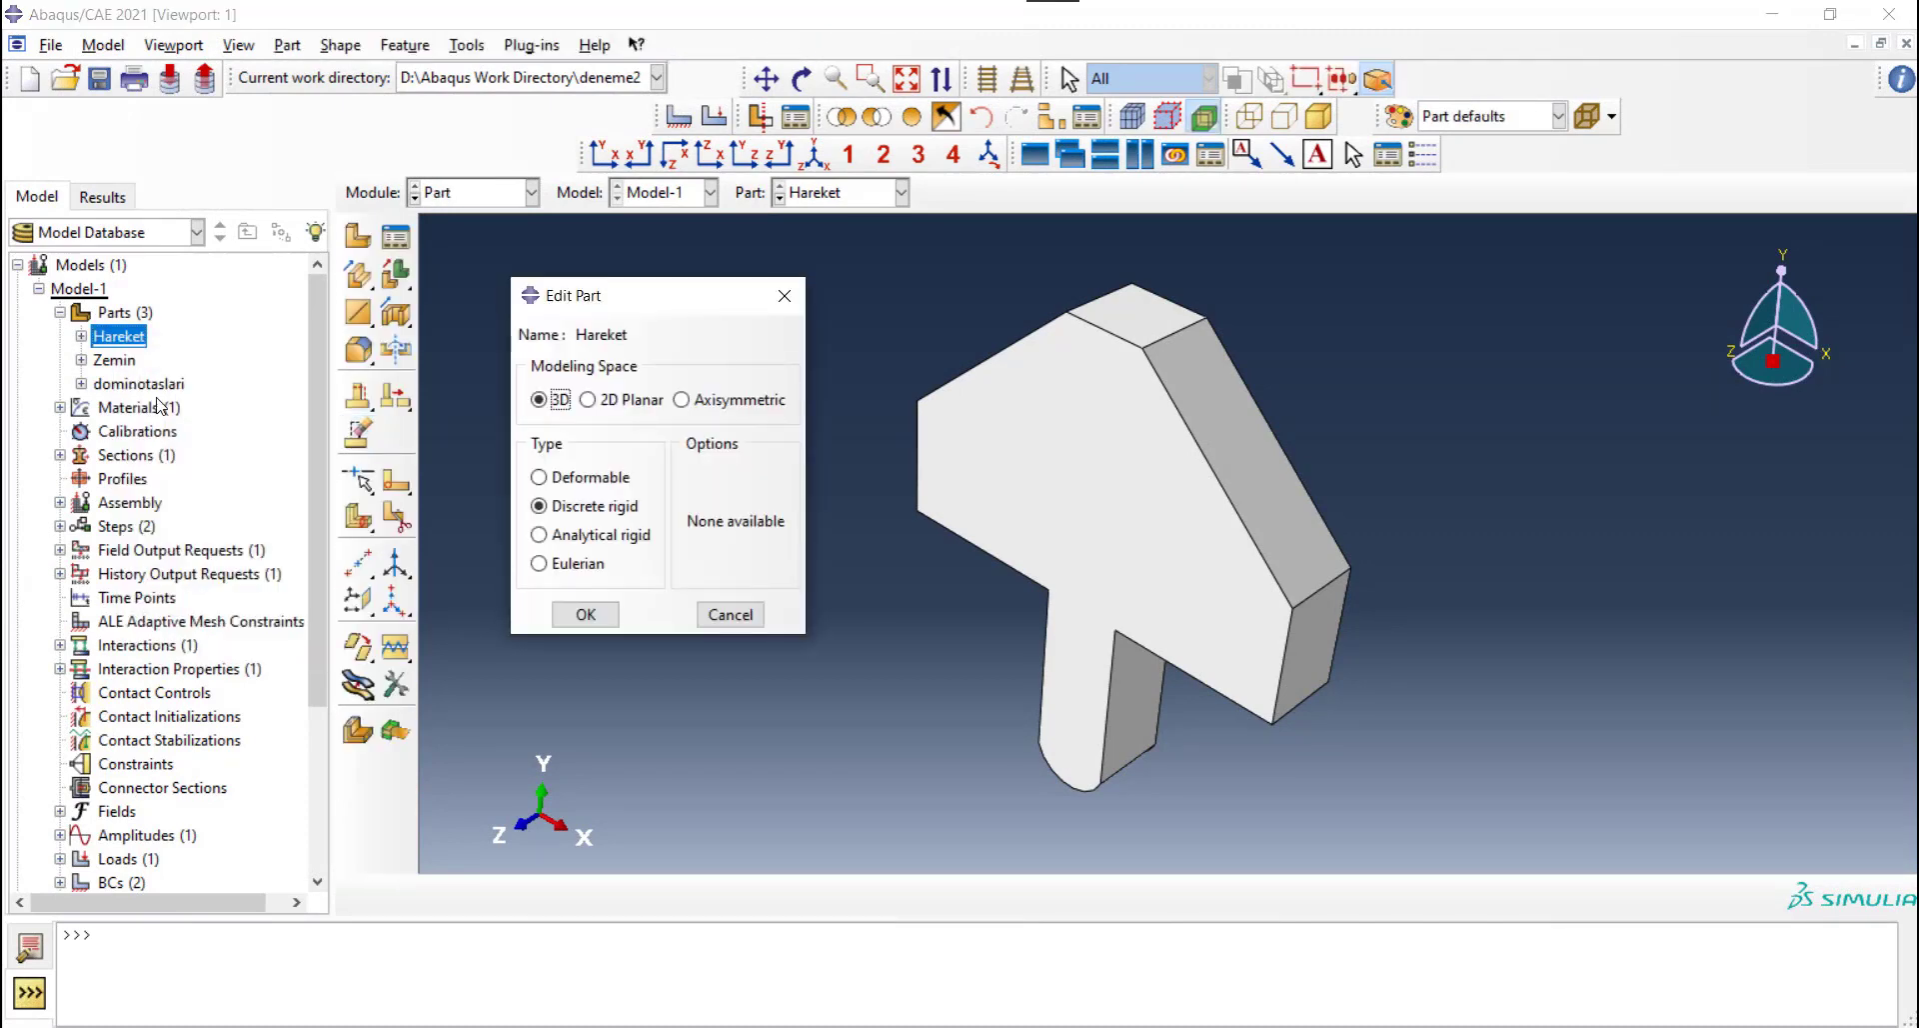
pyautogui.click(601, 516)
pyautogui.click(595, 616)
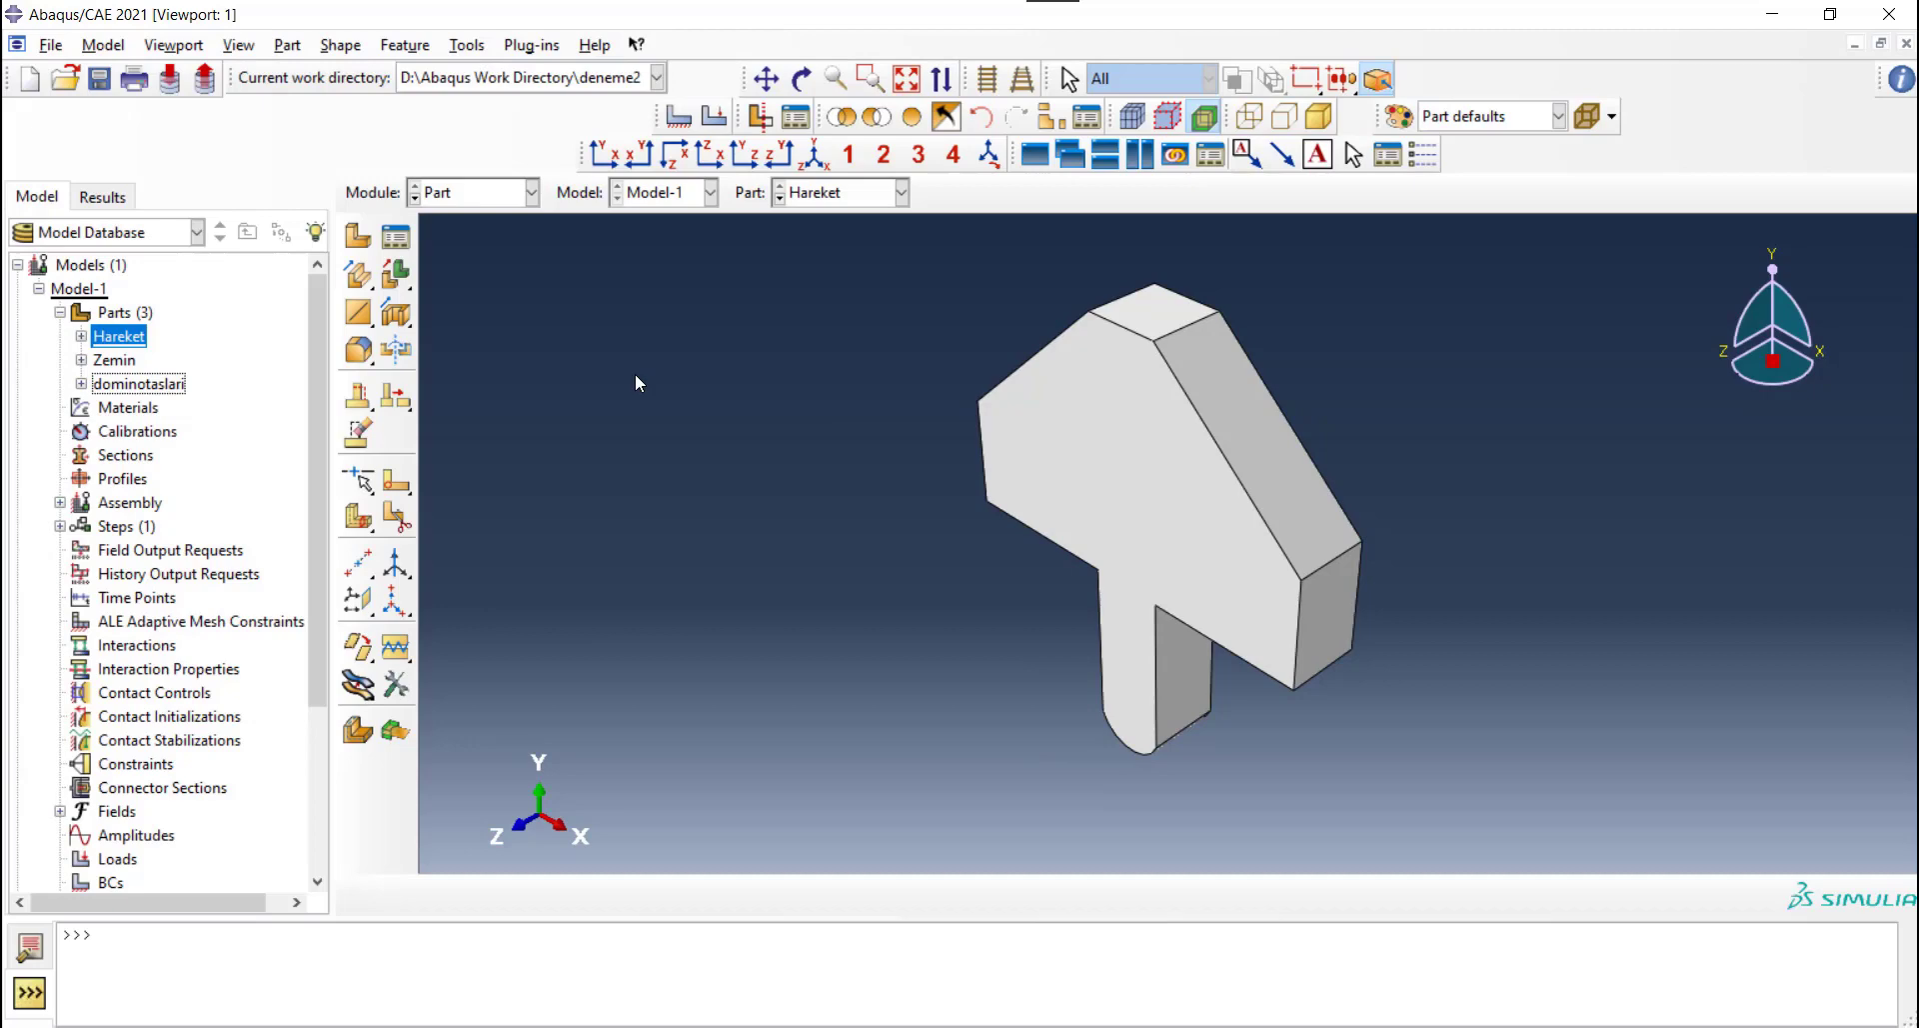
# Remove the solid cells from the whole Hareket part, leaving only surfaces
pyautogui.click(404, 284)
pyautogui.moveTo(905, 247); pyautogui.dragTo(1471, 796)
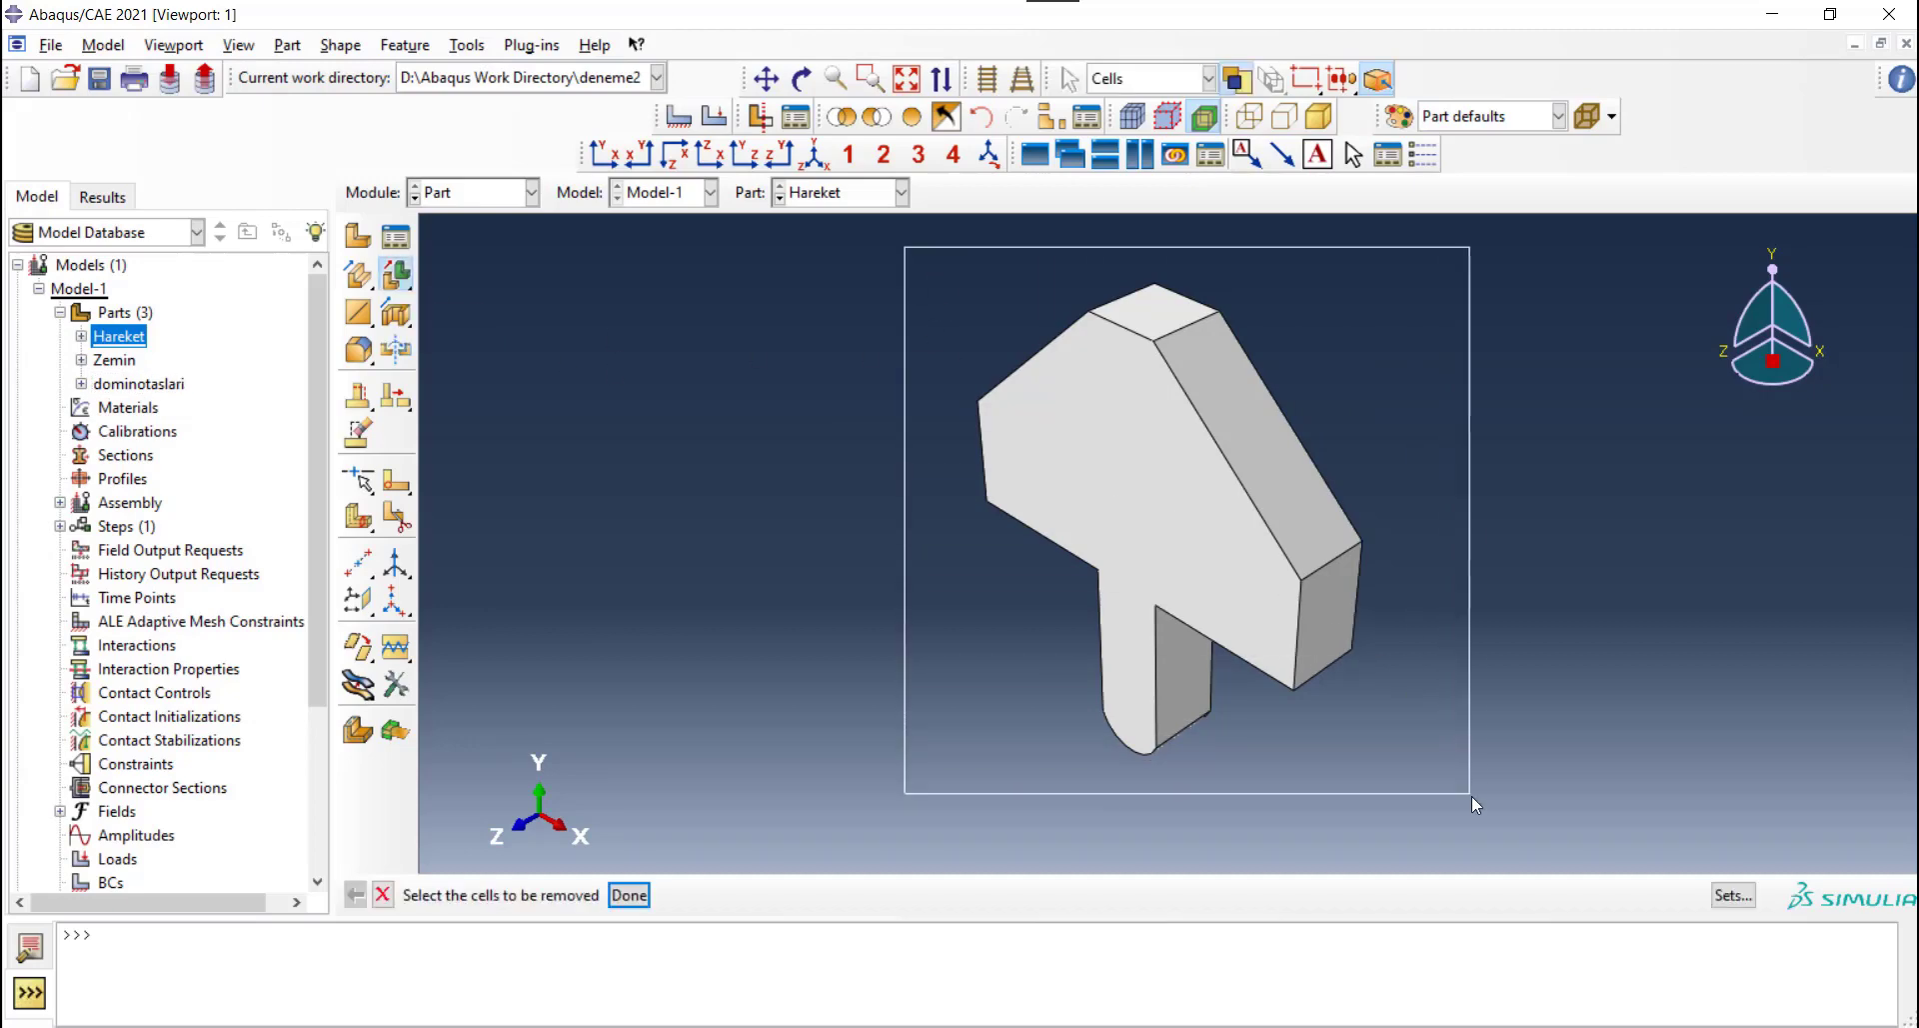
pyautogui.click(629, 895)
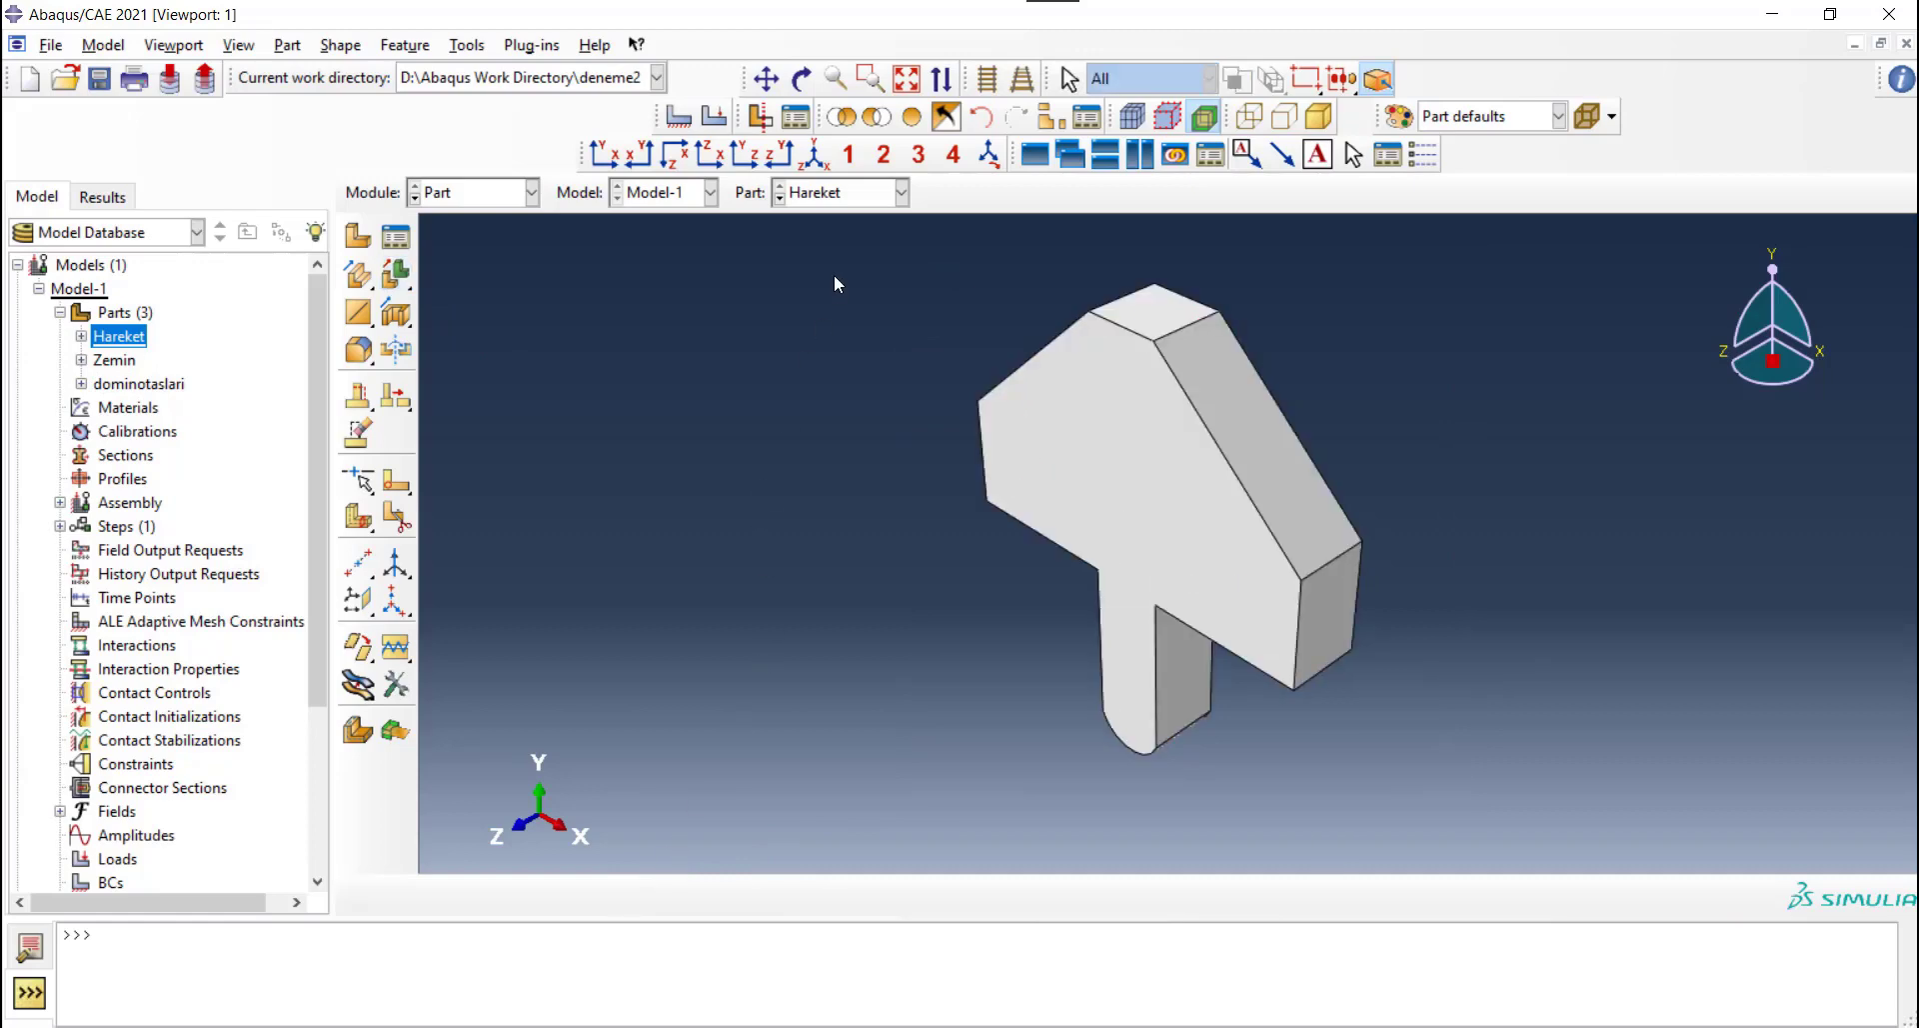
pyautogui.click(834, 192)
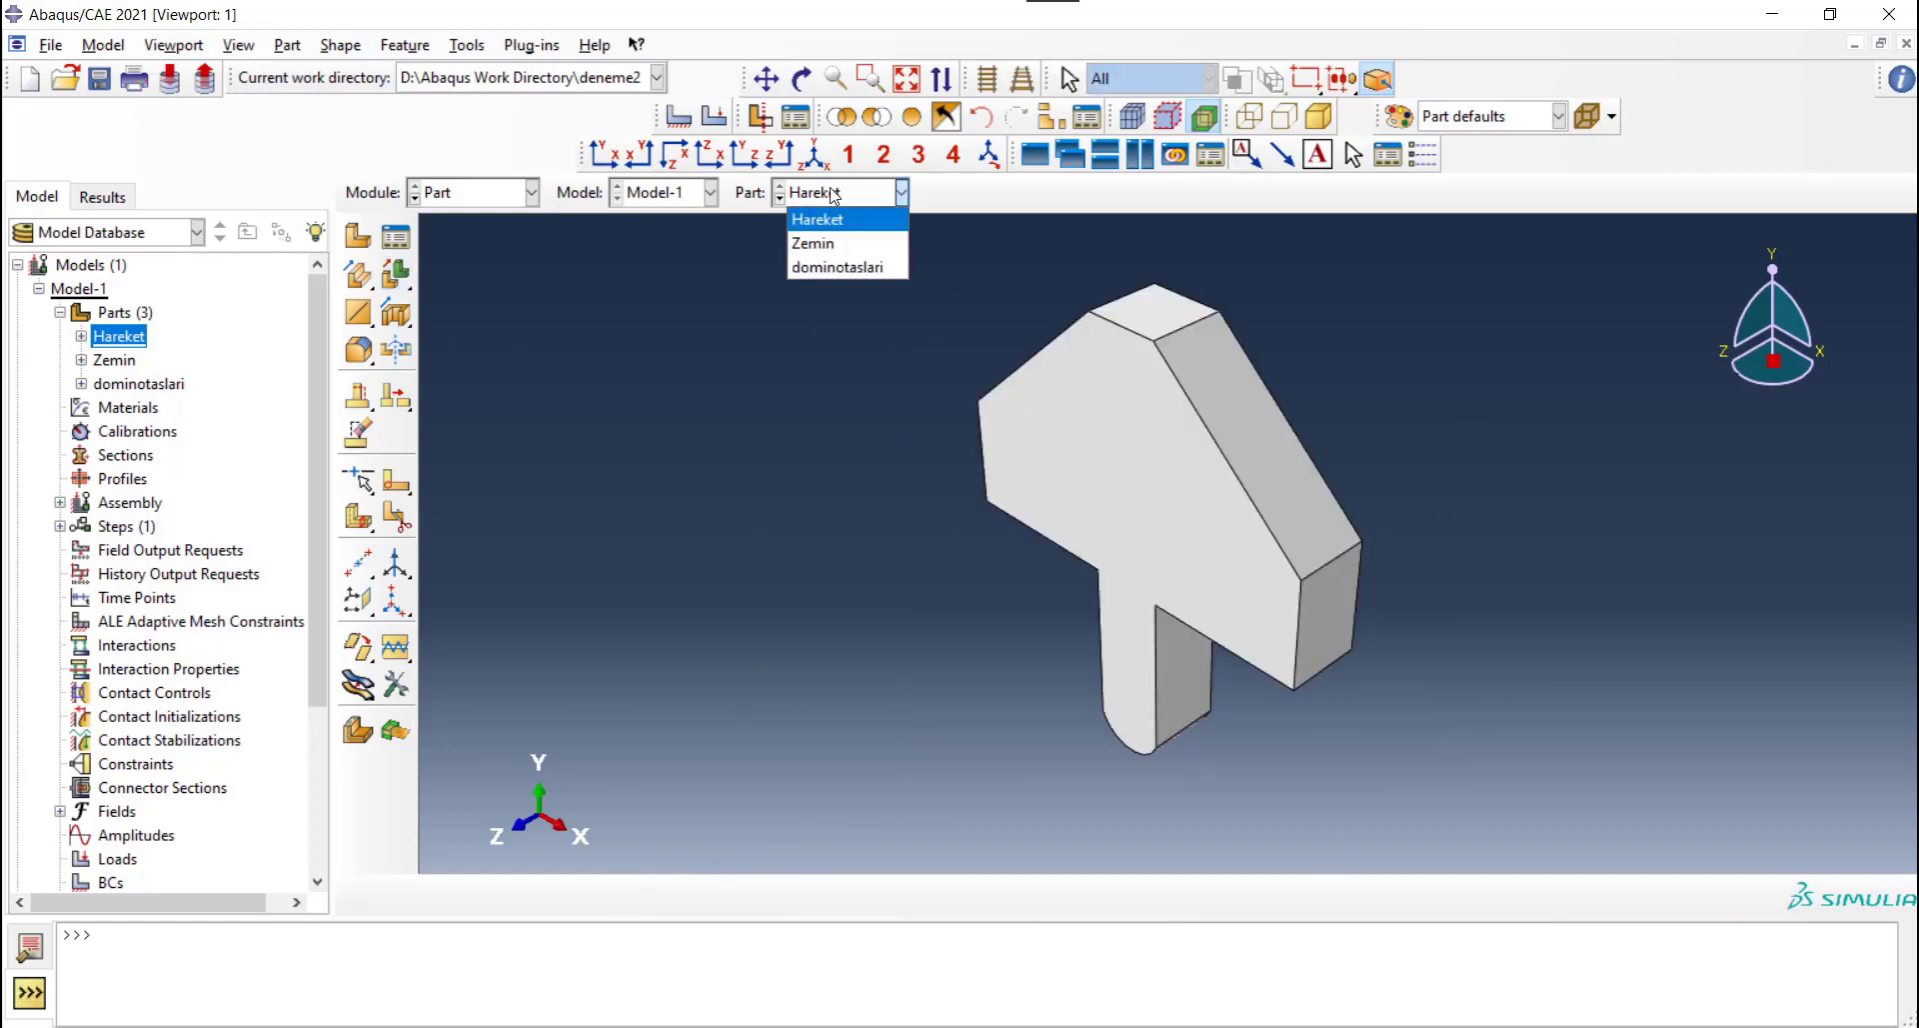
# Change Zemin from deformable to discrete rigid, then make dominotaslari the current part
pyautogui.click(826, 244)
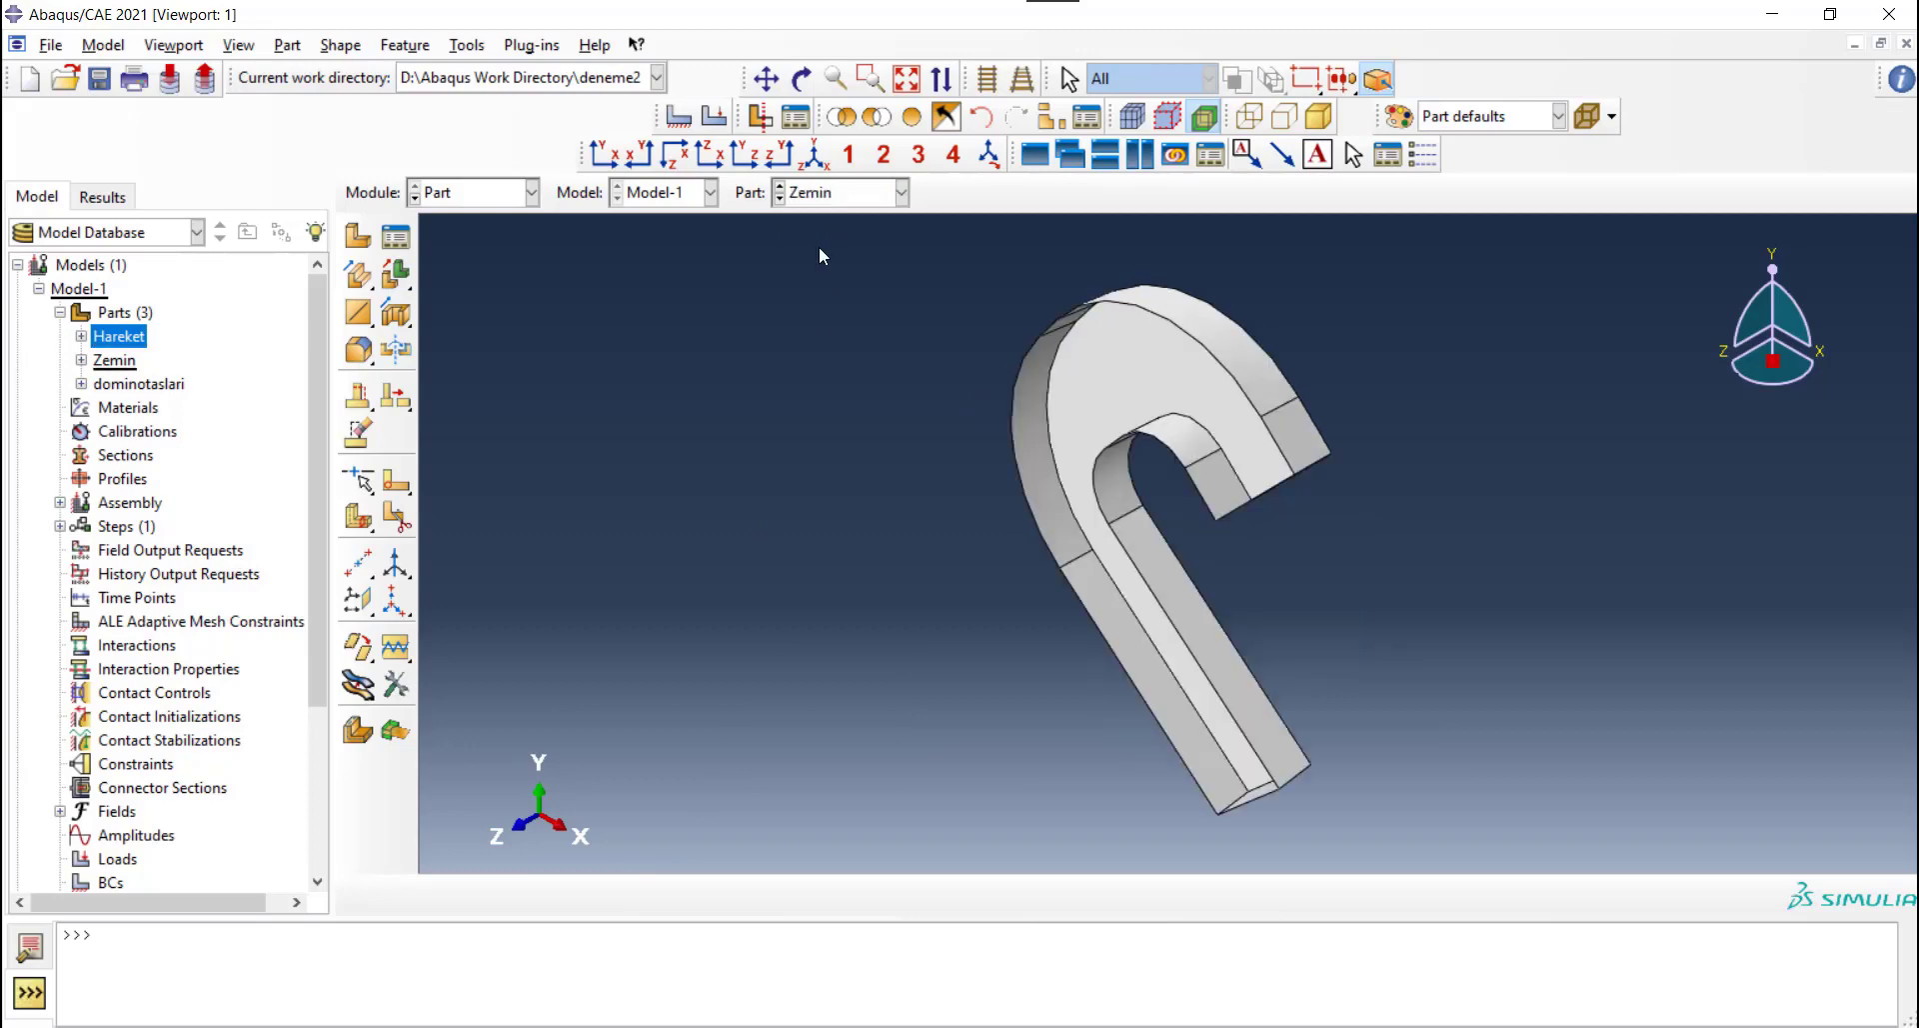
pyautogui.rightClick(113, 361)
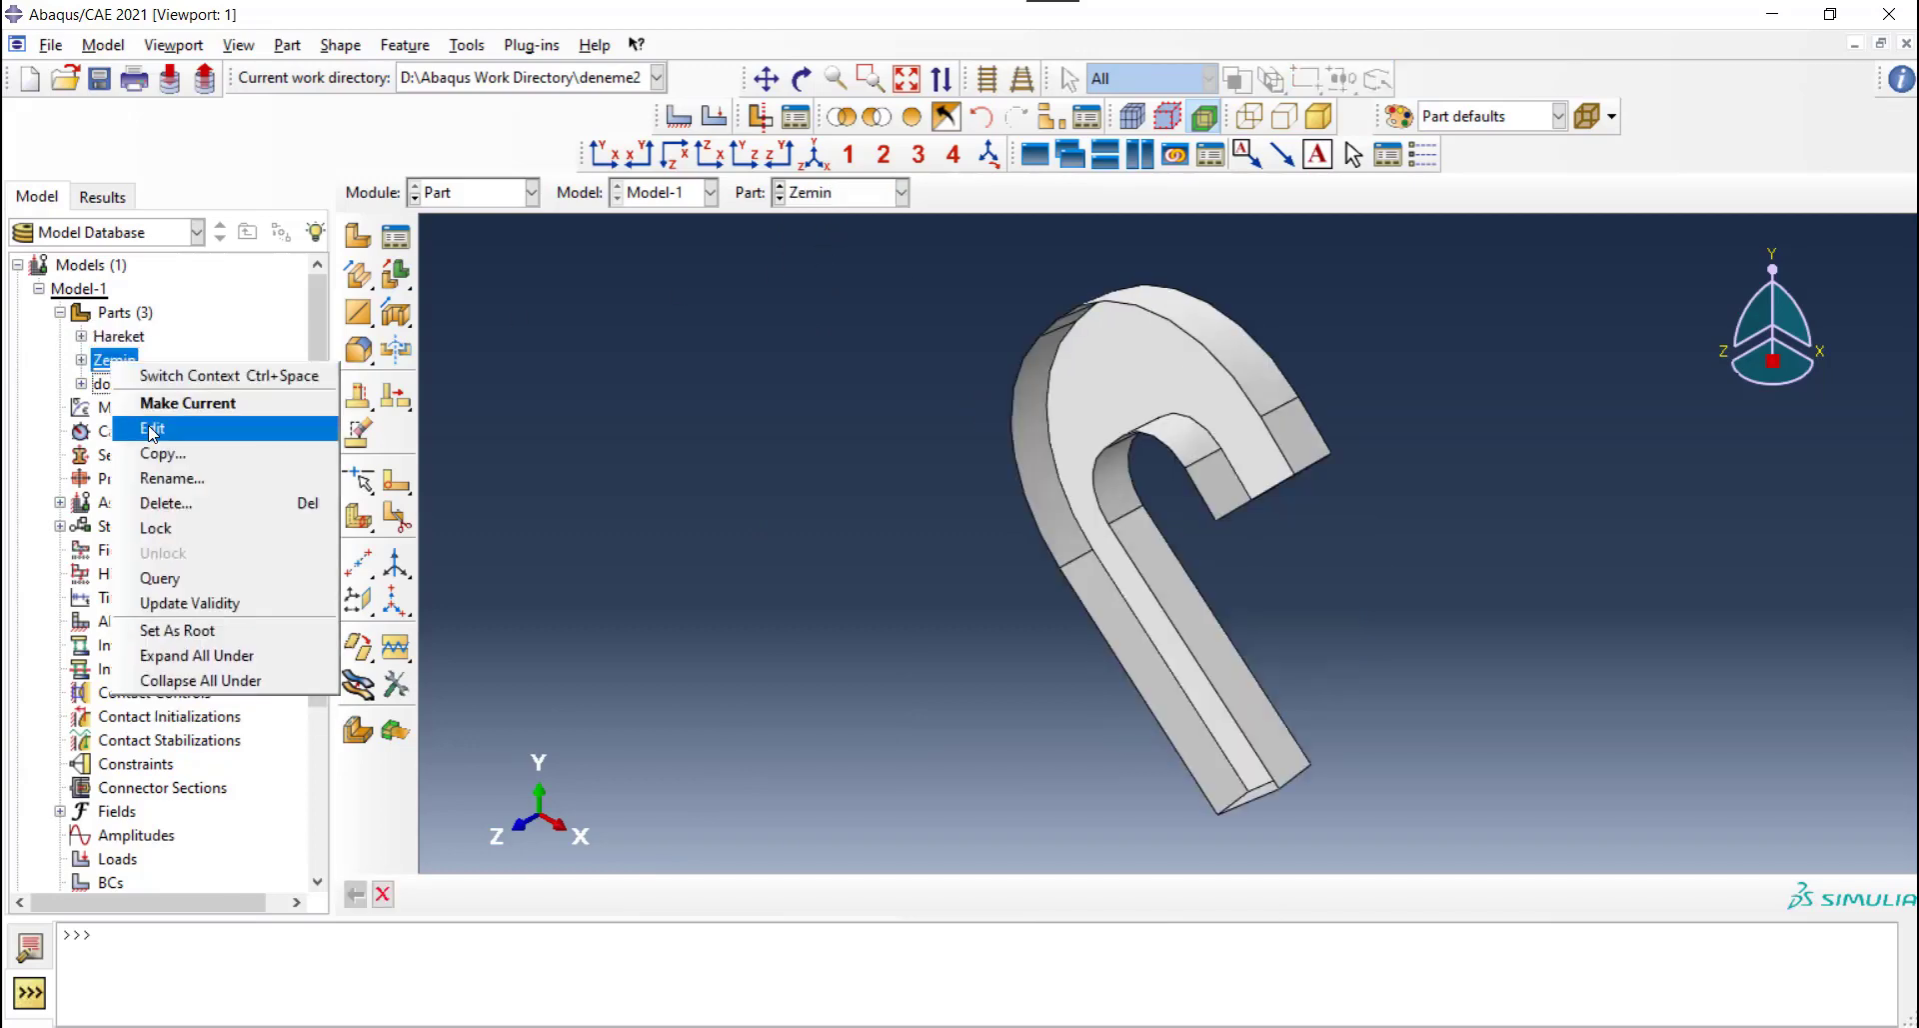
pyautogui.click(152, 429)
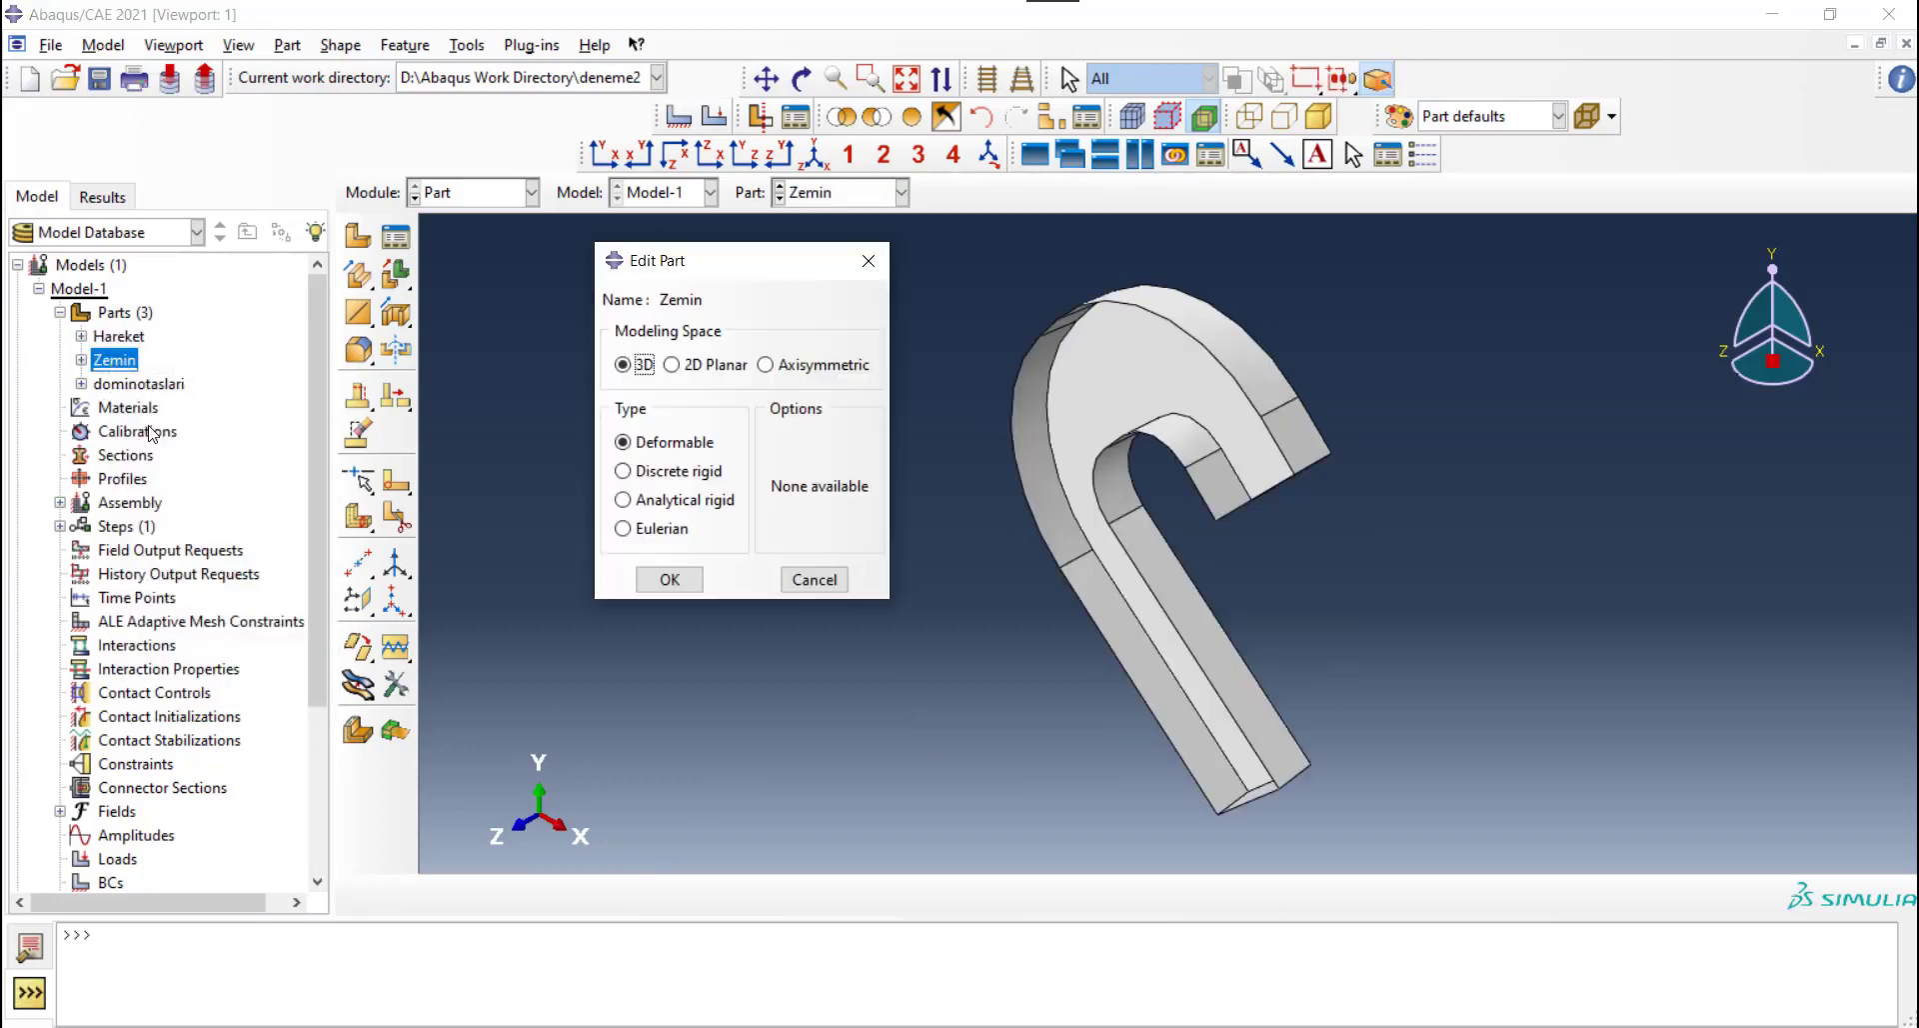
pyautogui.click(660, 480)
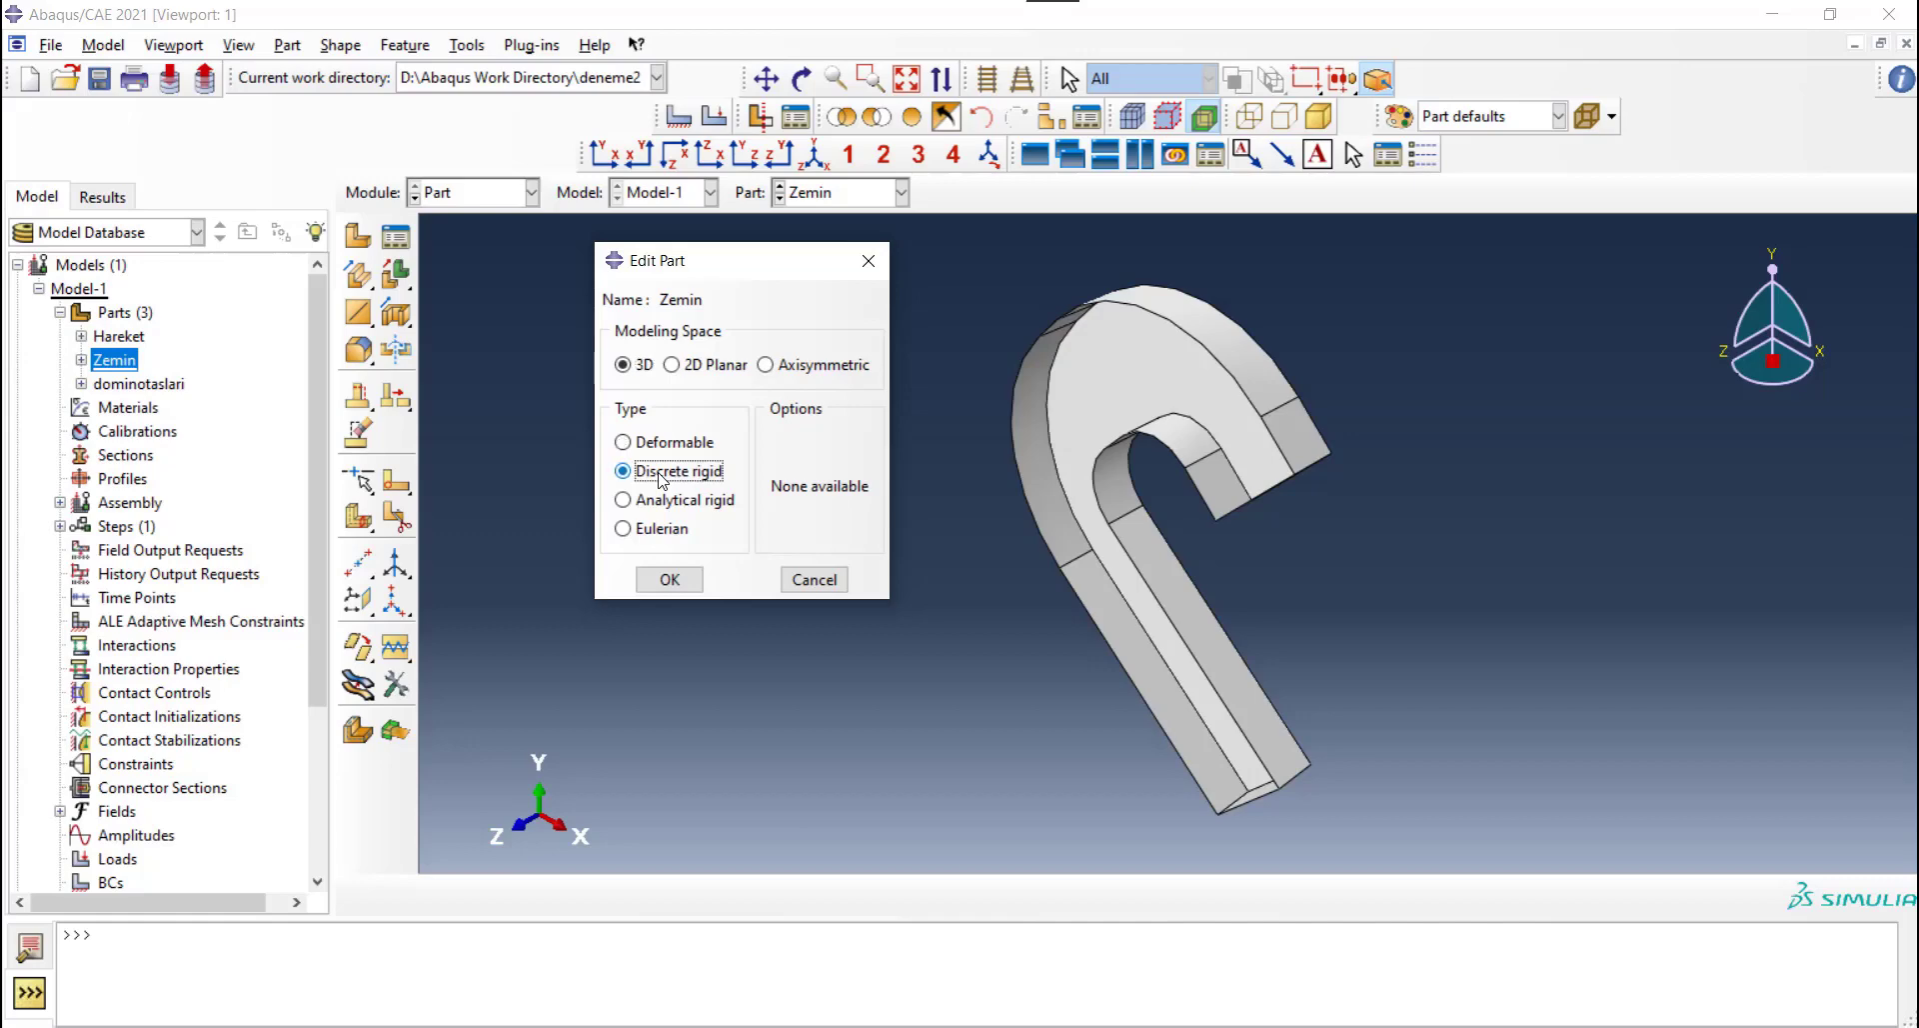
pyautogui.click(672, 587)
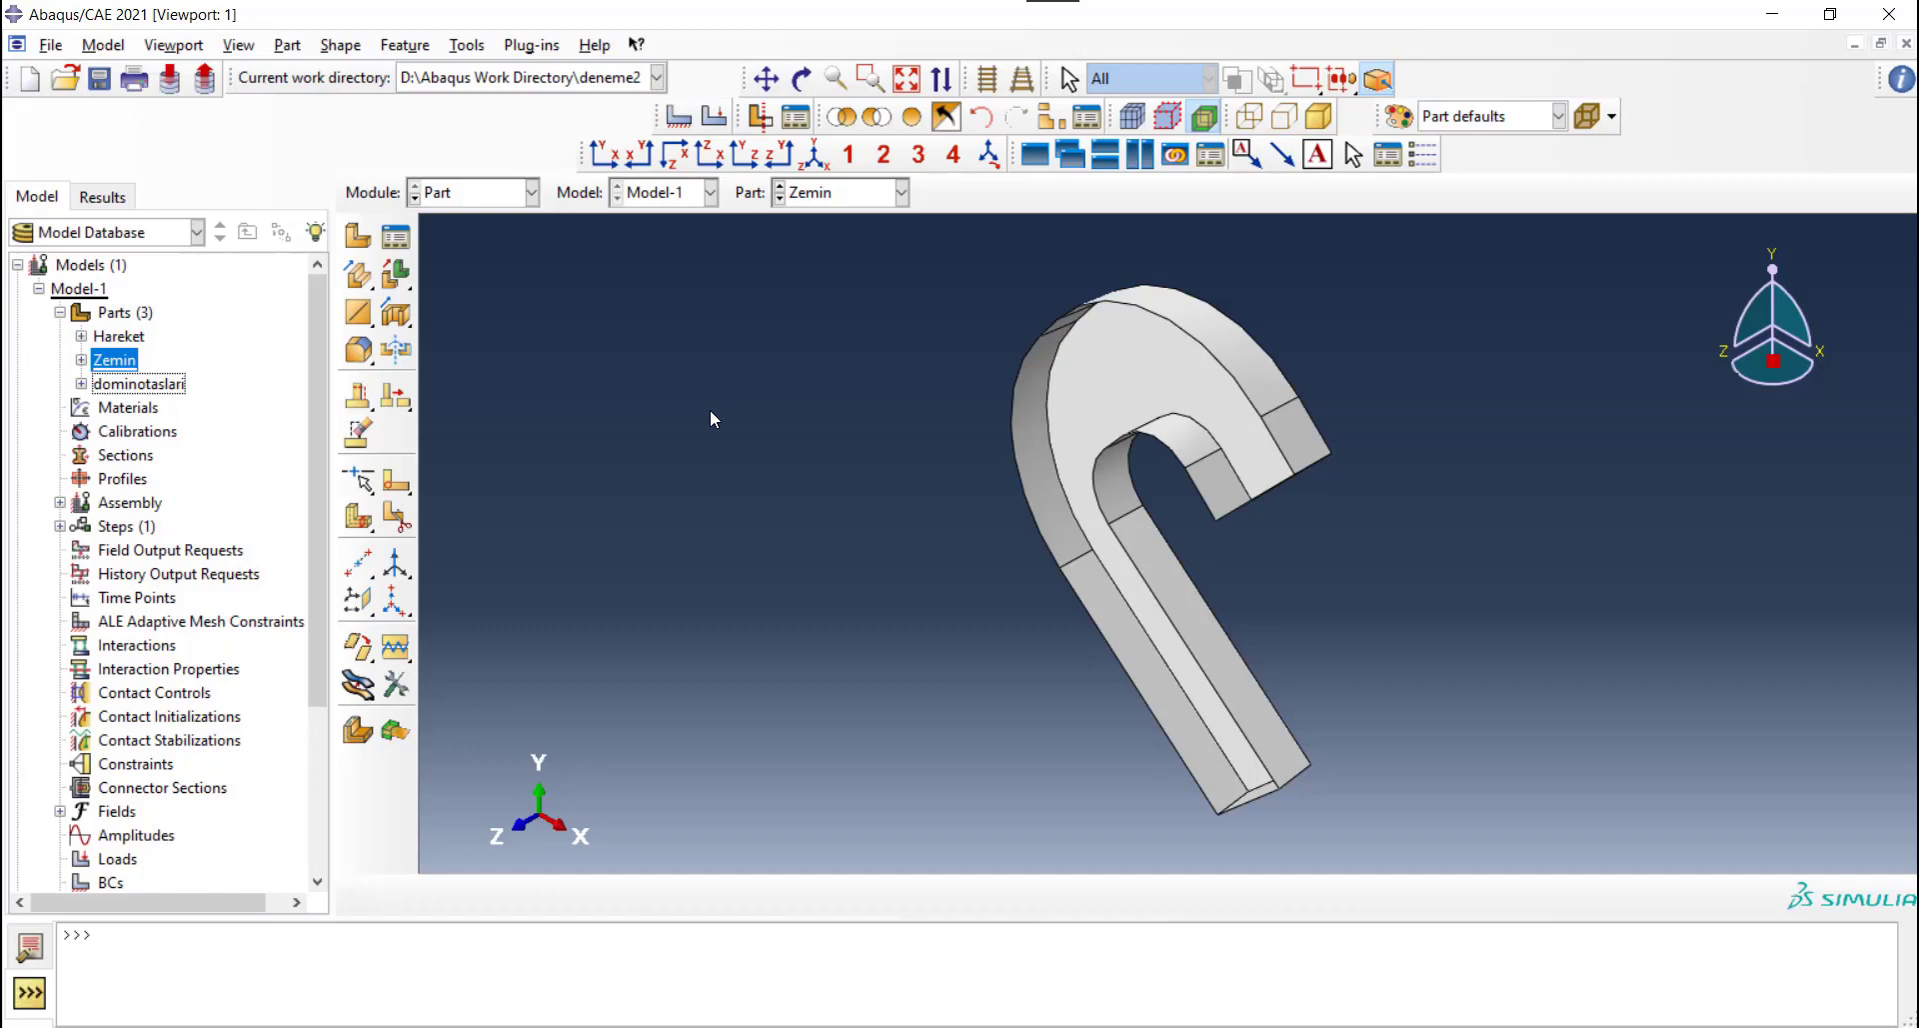
pyautogui.click(832, 192)
pyautogui.click(818, 266)
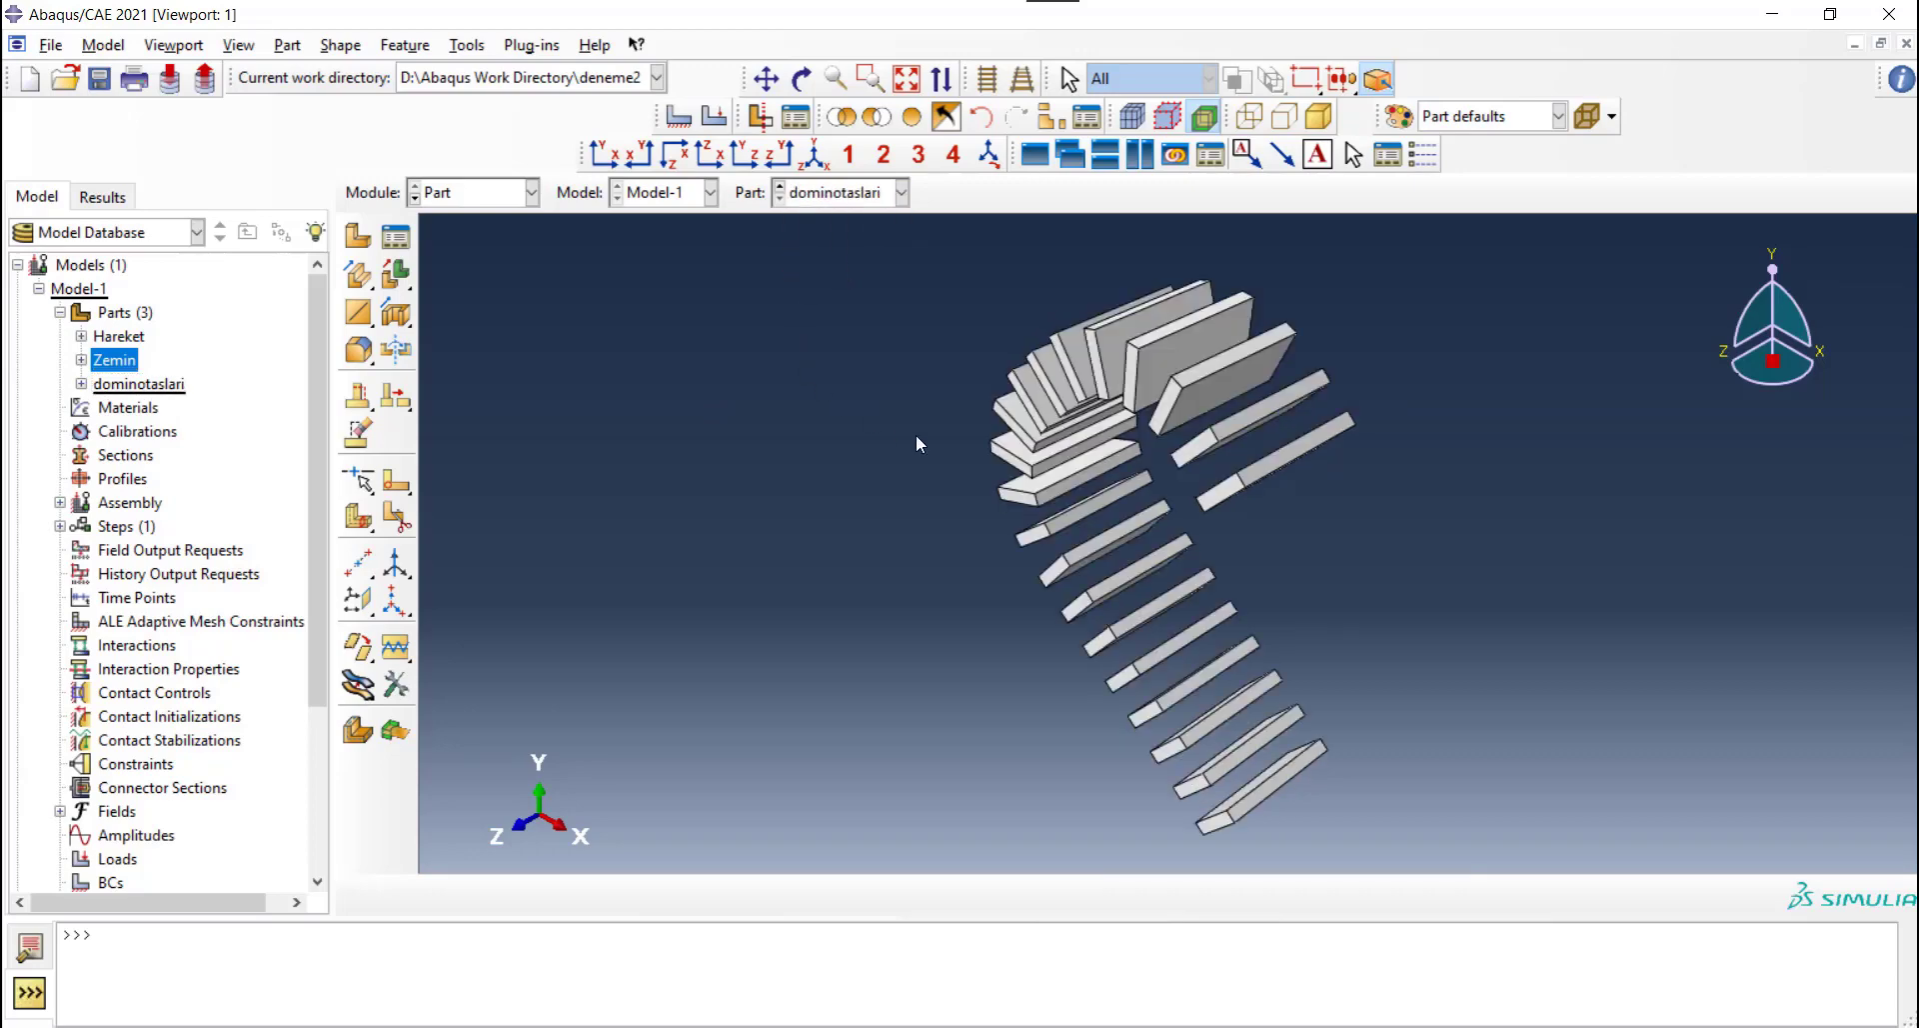
# Show dominotaslari upright in the Property module and open the deneme.lib material library
pyautogui.keyDown('ctrl'); pyautogui.keyDown('alt'); pyautogui.moveTo(915, 443); pyautogui.dragTo(1294, 333); pyautogui.keyUp('alt'); pyautogui.keyUp('ctrl')
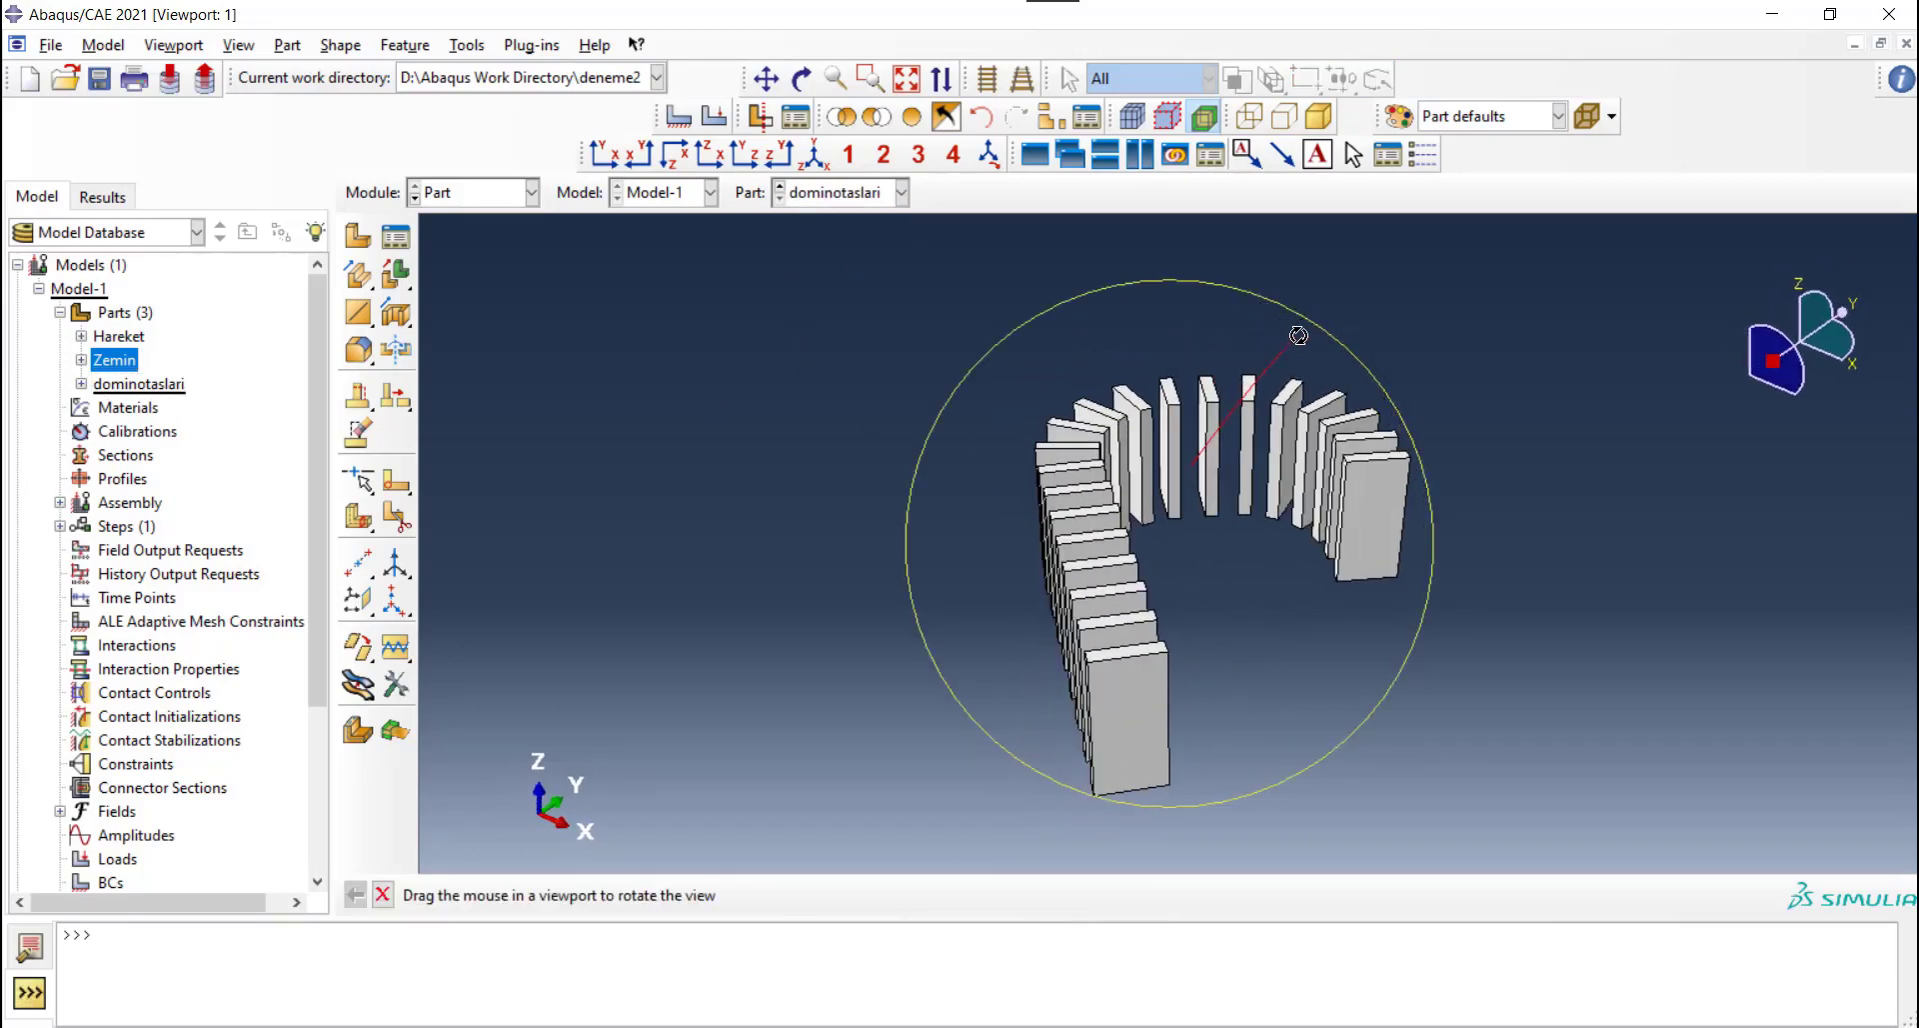
pyautogui.click(478, 193)
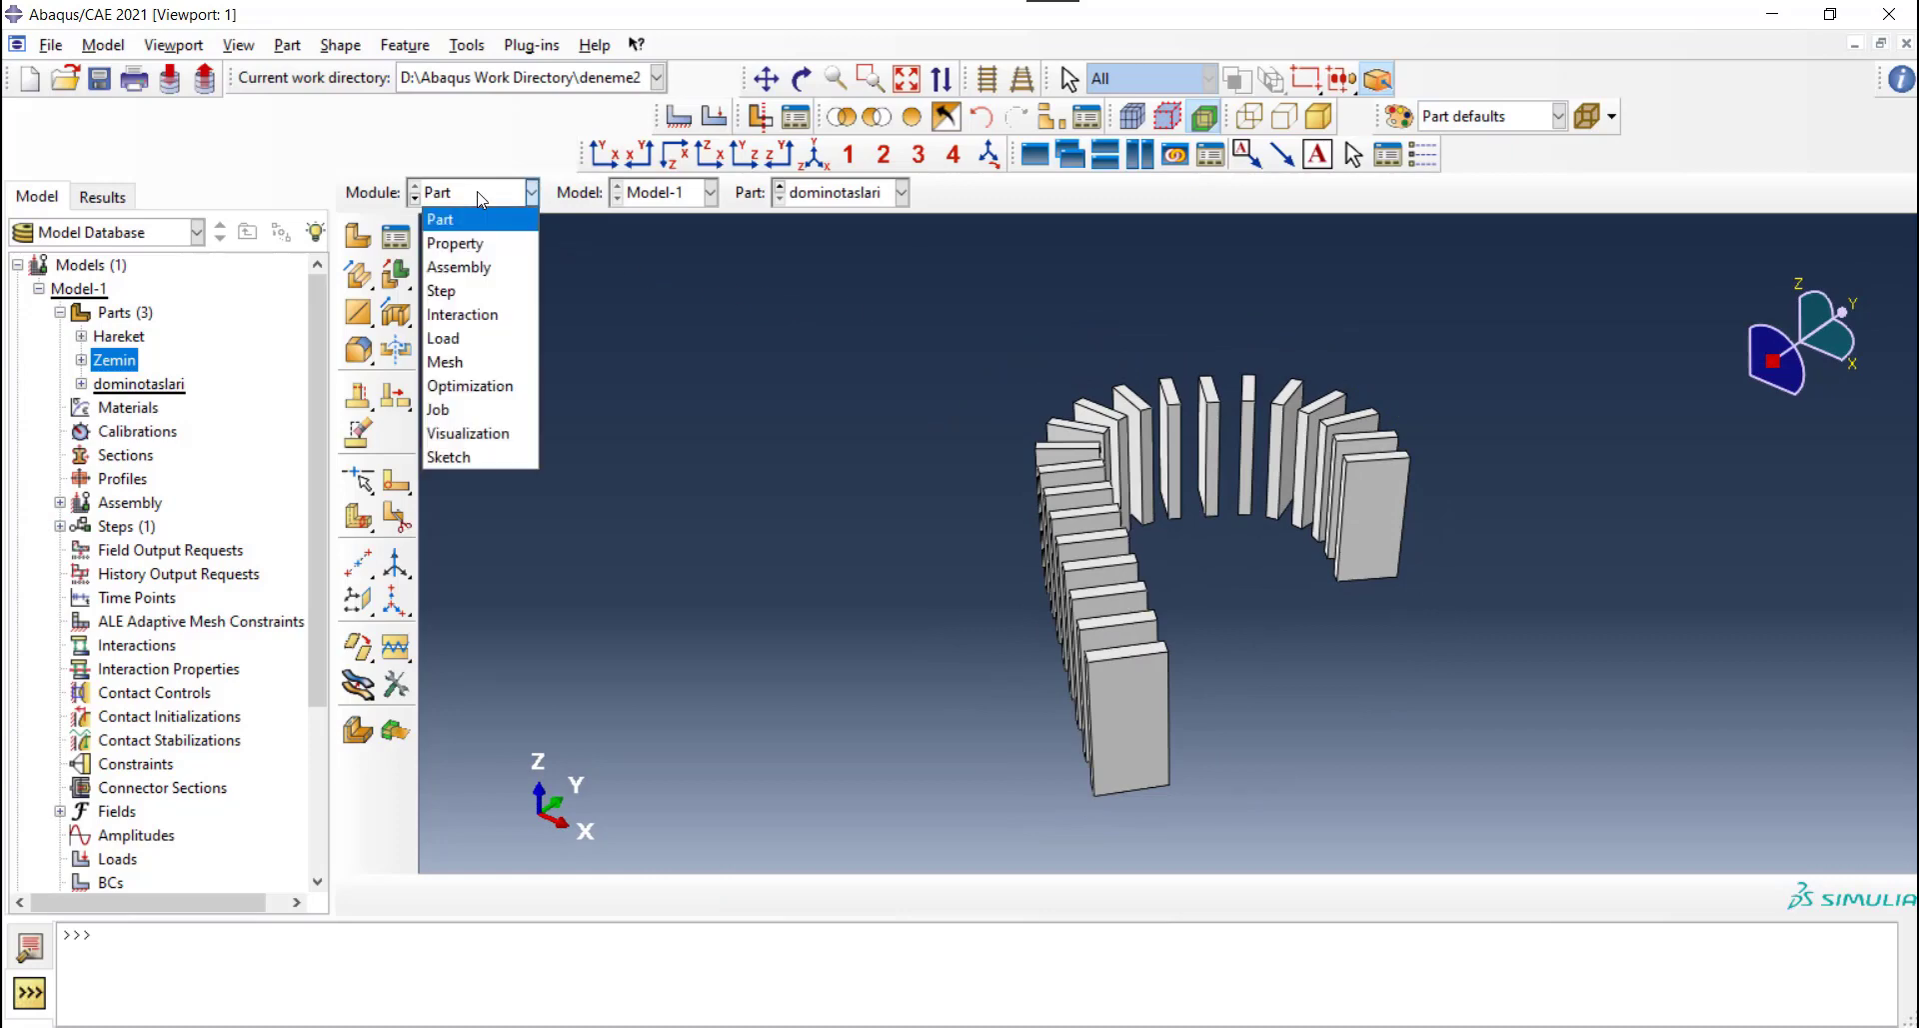
pyautogui.click(473, 245)
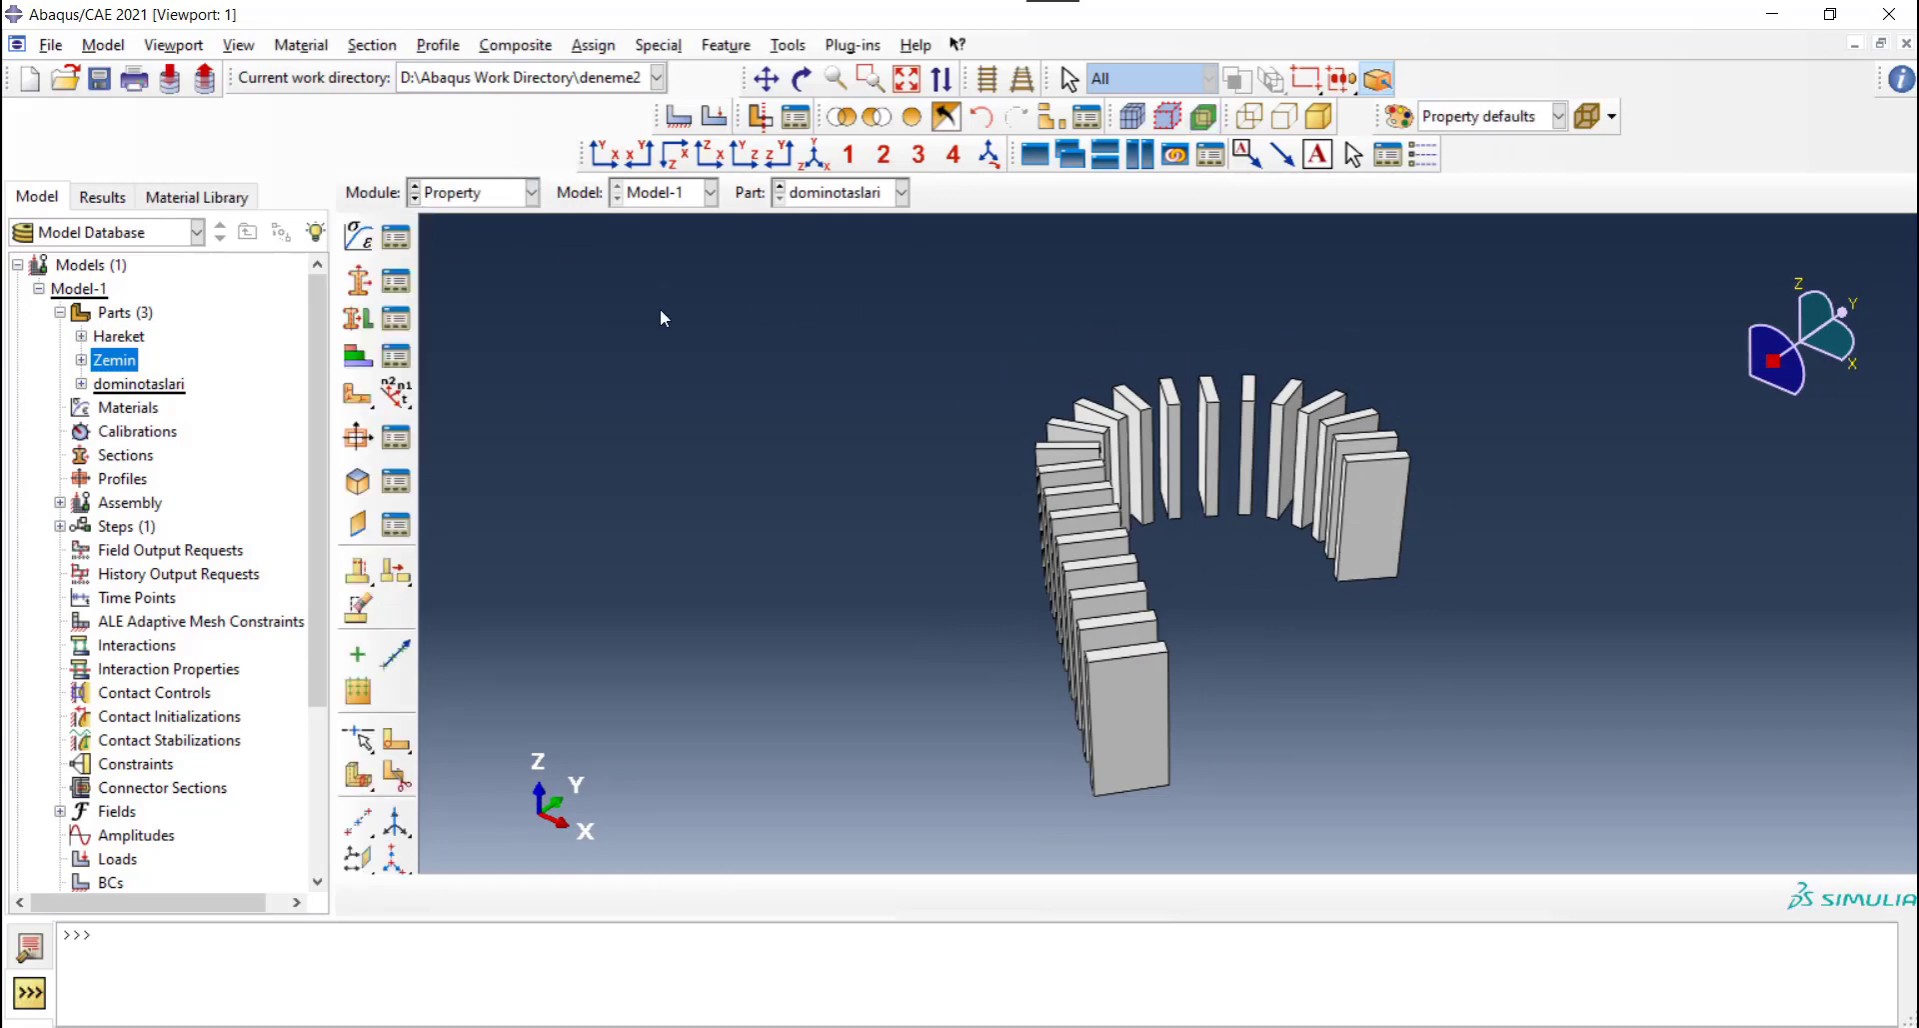
pyautogui.click(830, 194)
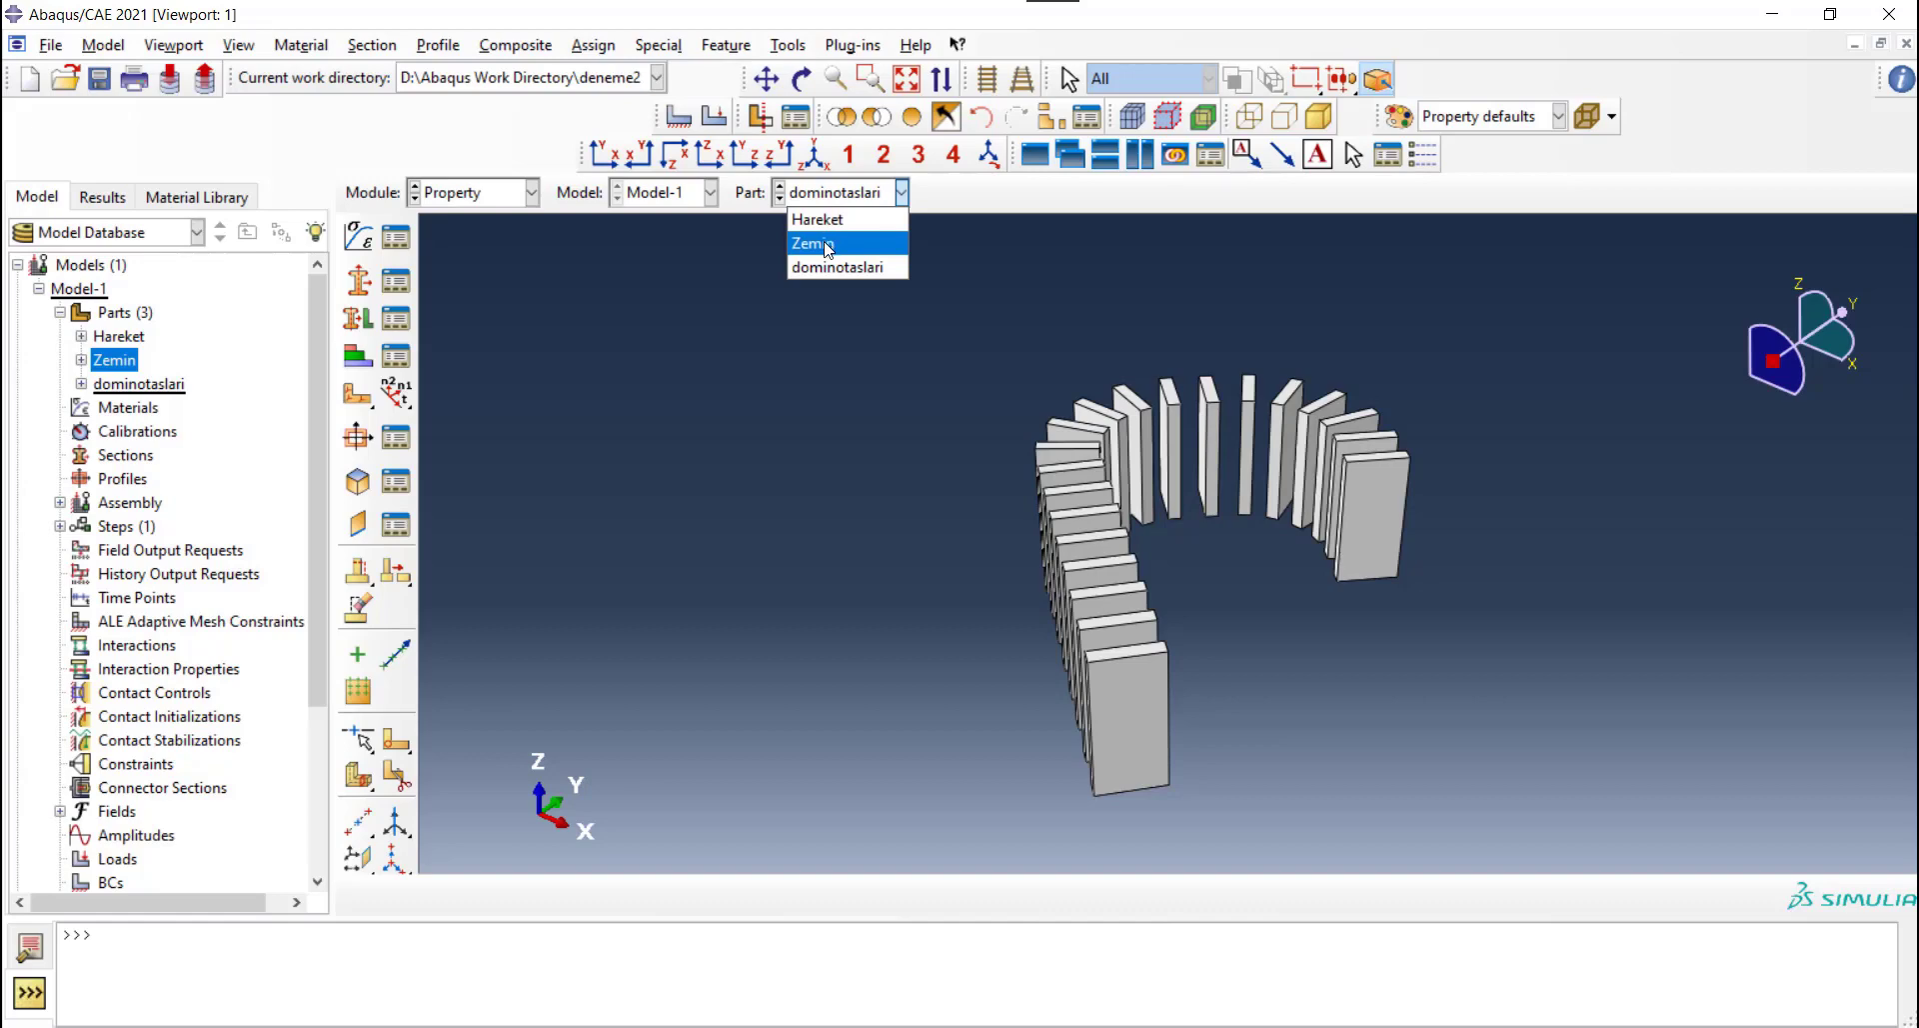
pyautogui.click(825, 270)
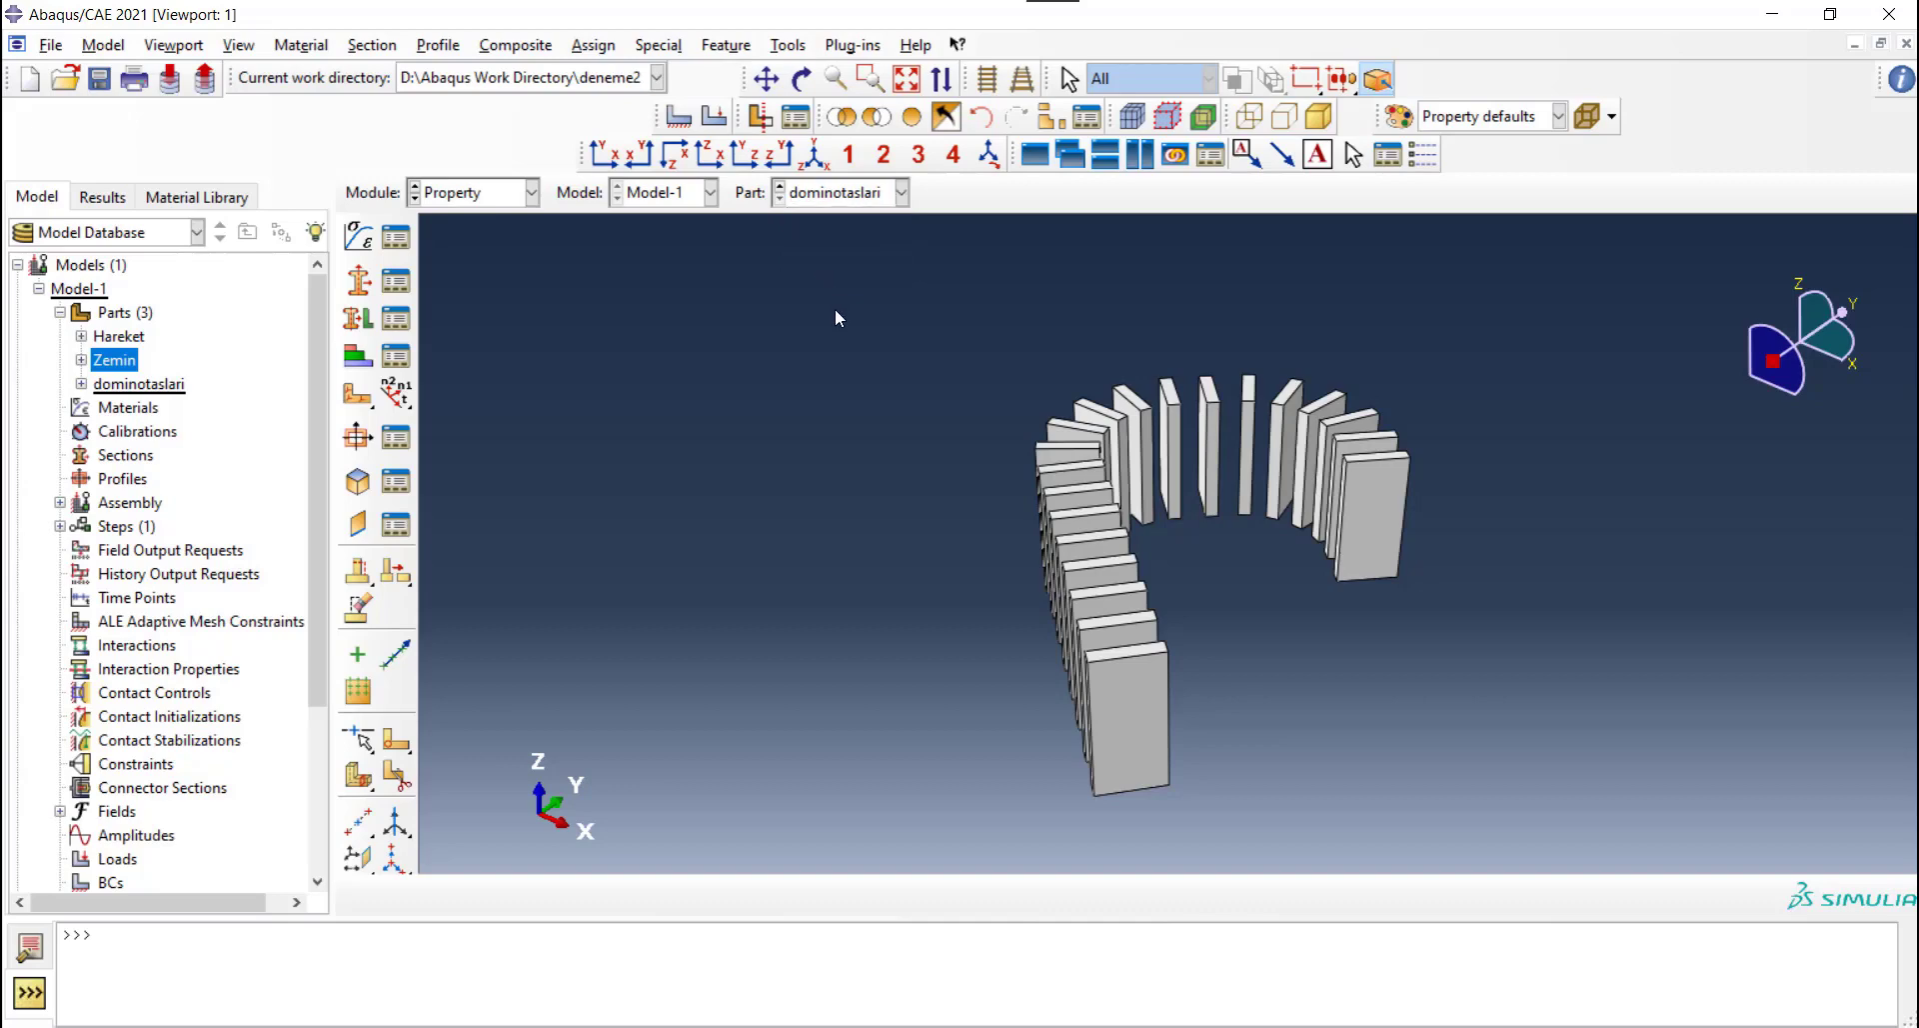
pyautogui.click(214, 198)
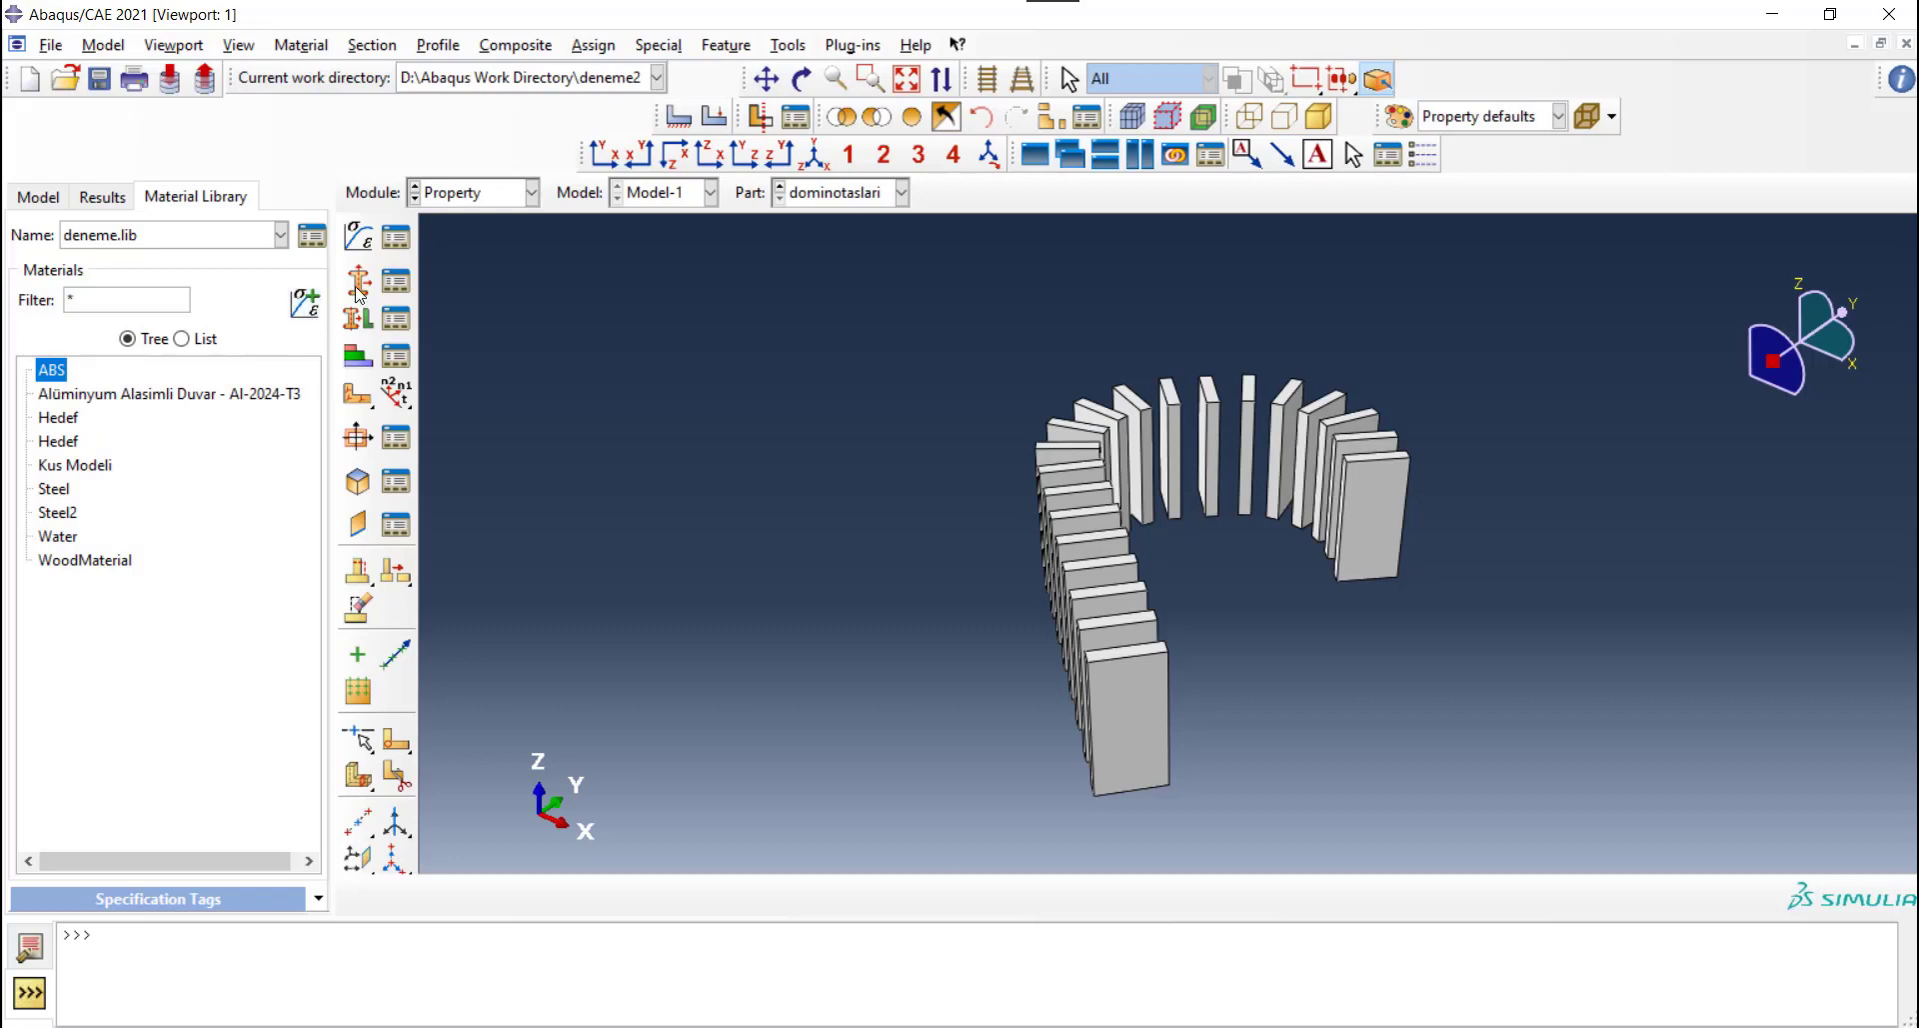
# Review the ABS material's elastic and density values and accept it
pyautogui.click(397, 239)
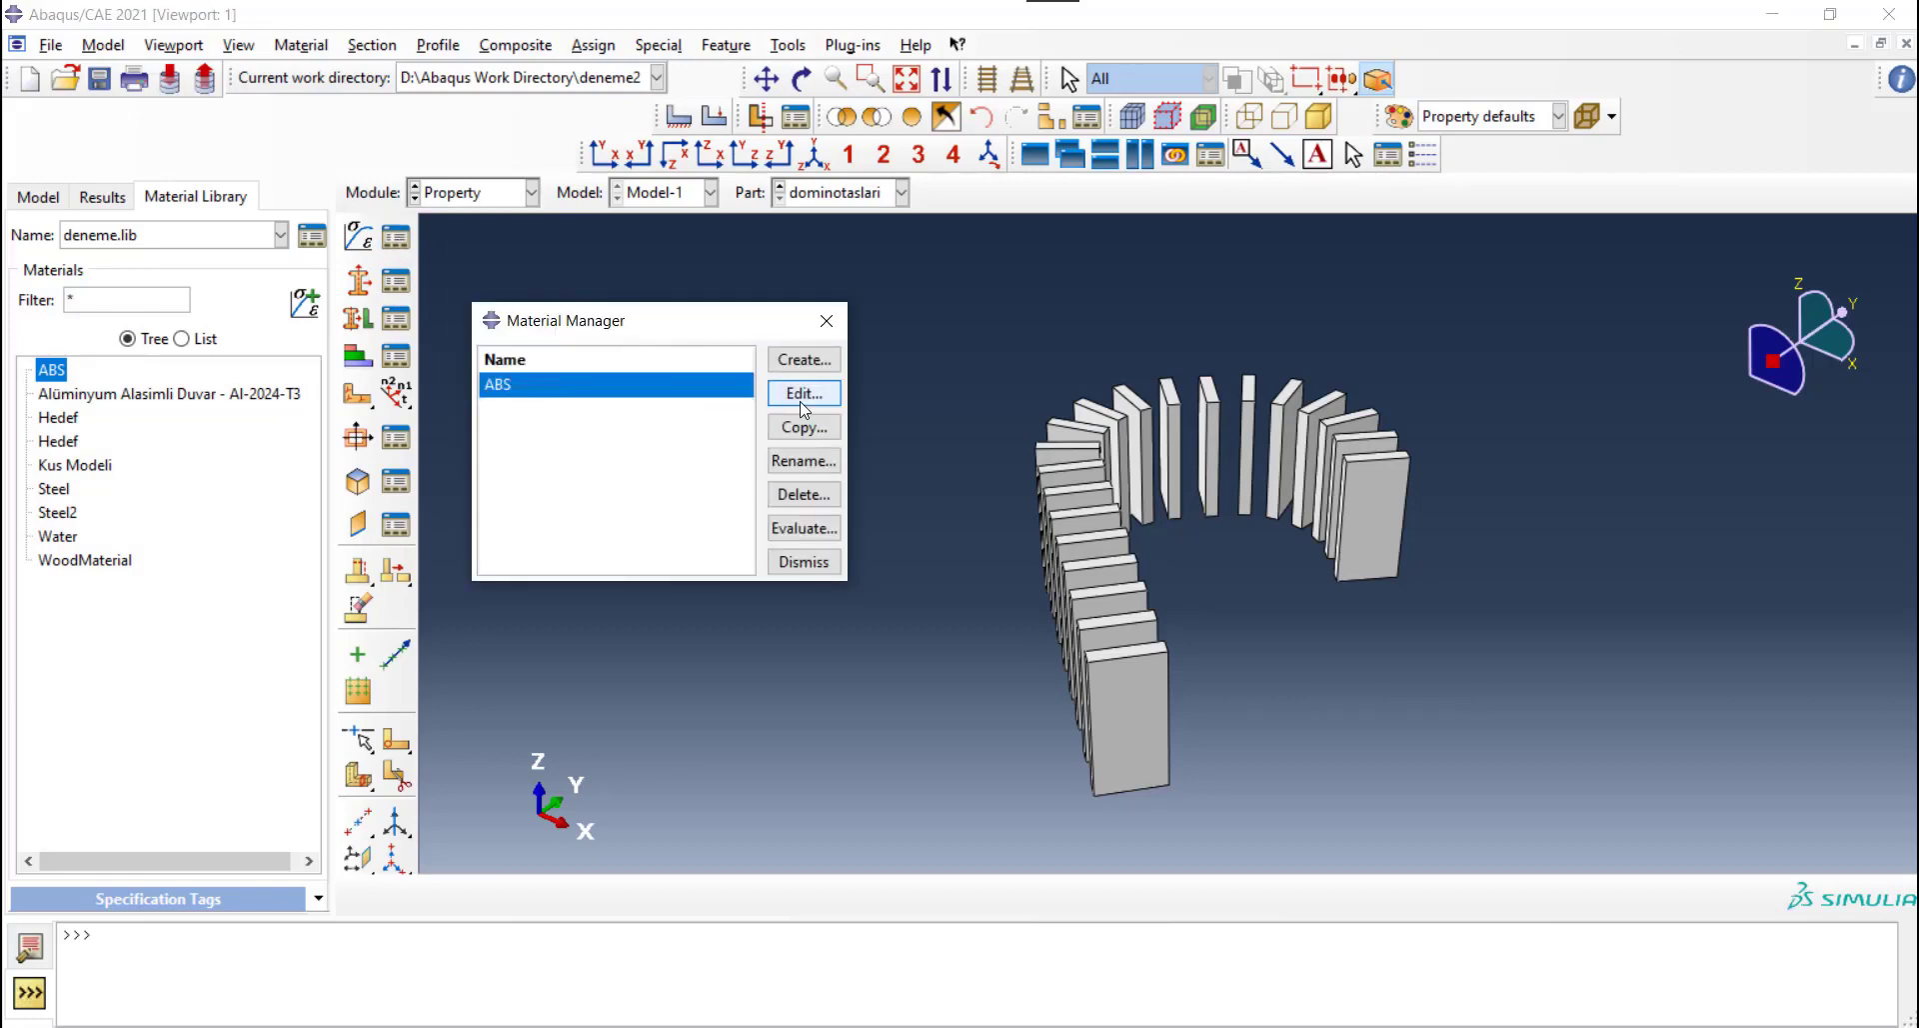
pyautogui.click(804, 393)
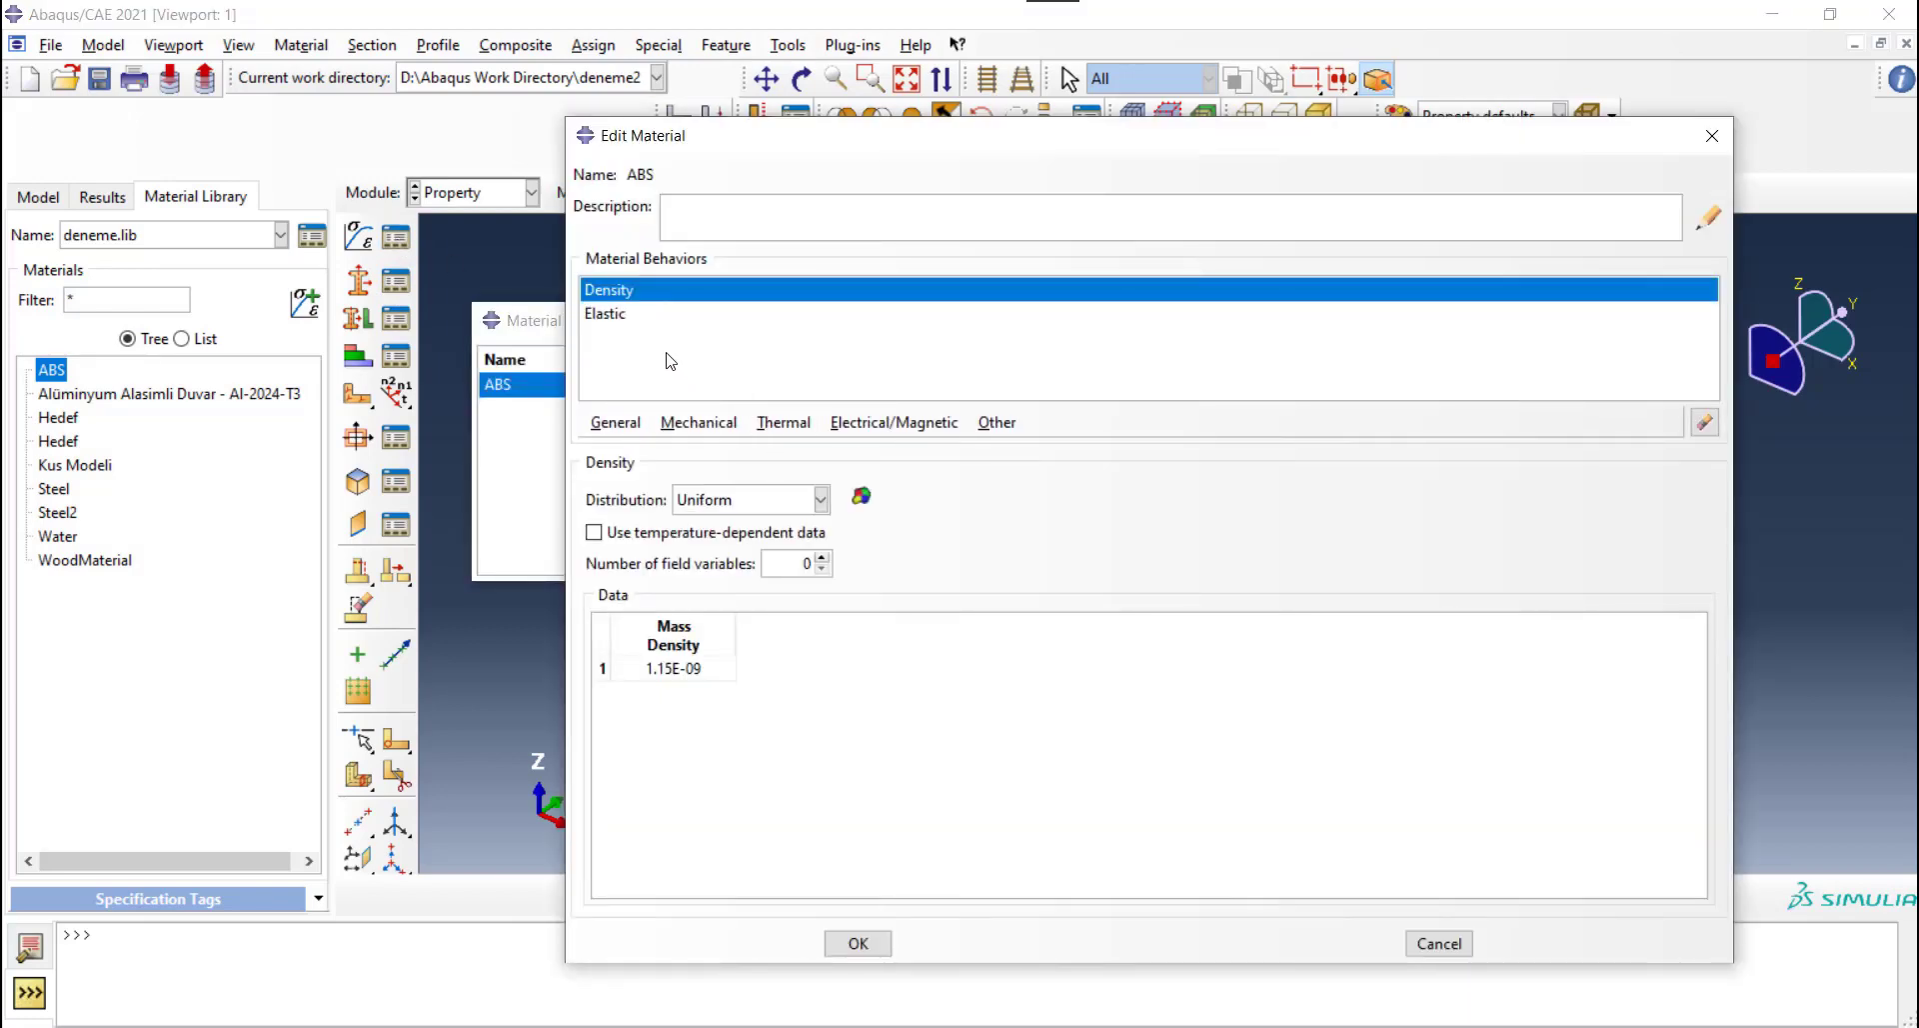
pyautogui.click(621, 315)
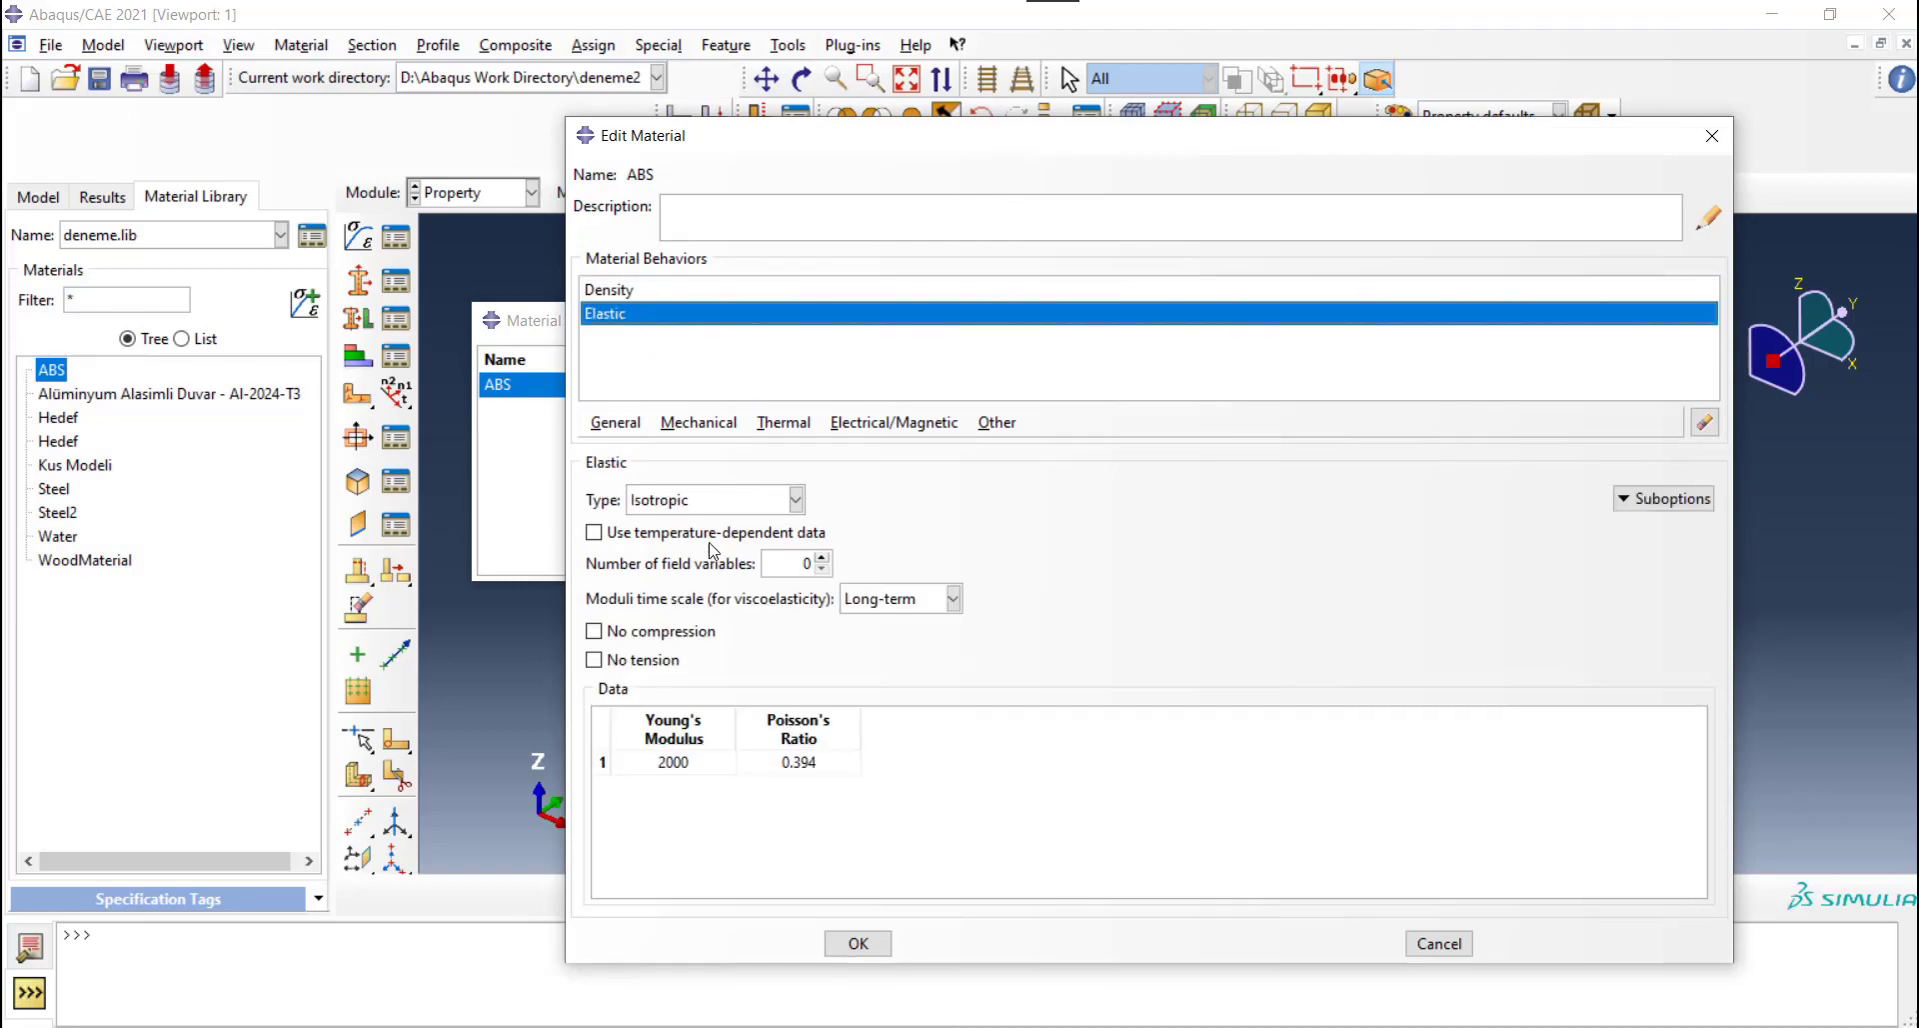
pyautogui.click(626, 292)
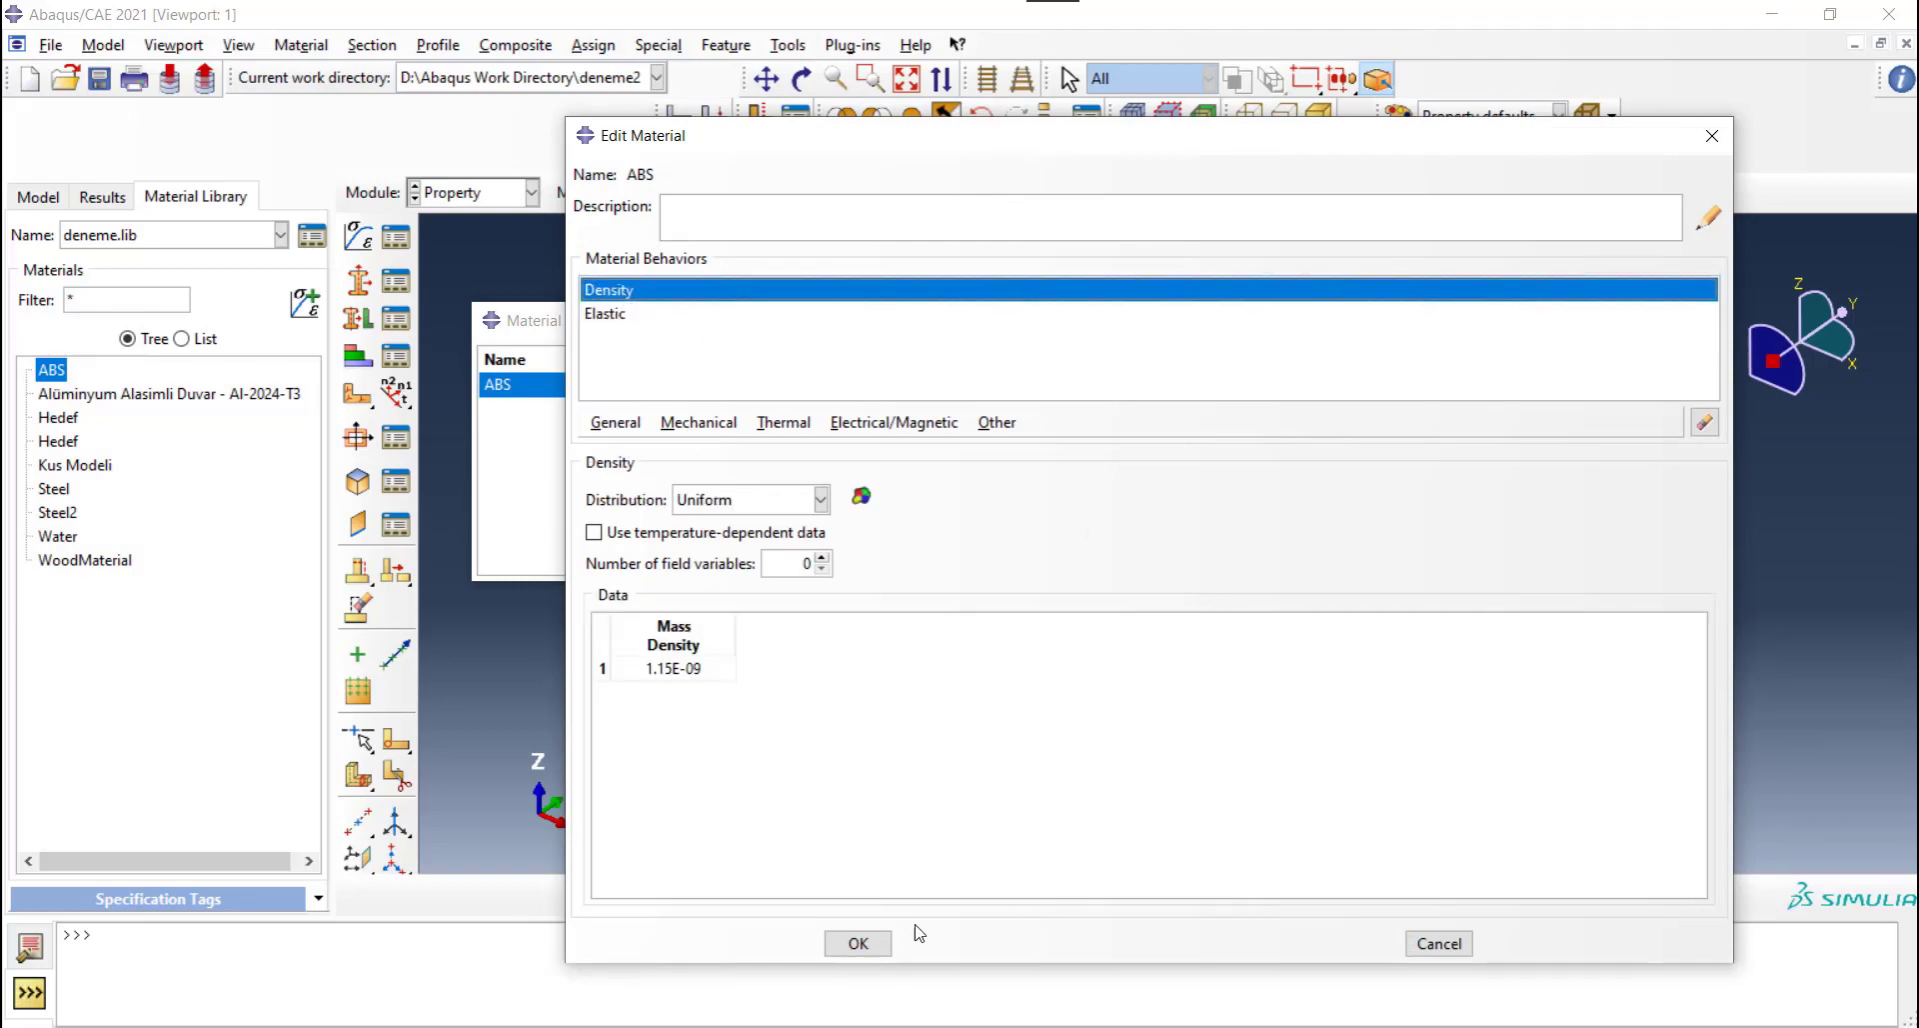
pyautogui.click(862, 944)
pyautogui.click(825, 322)
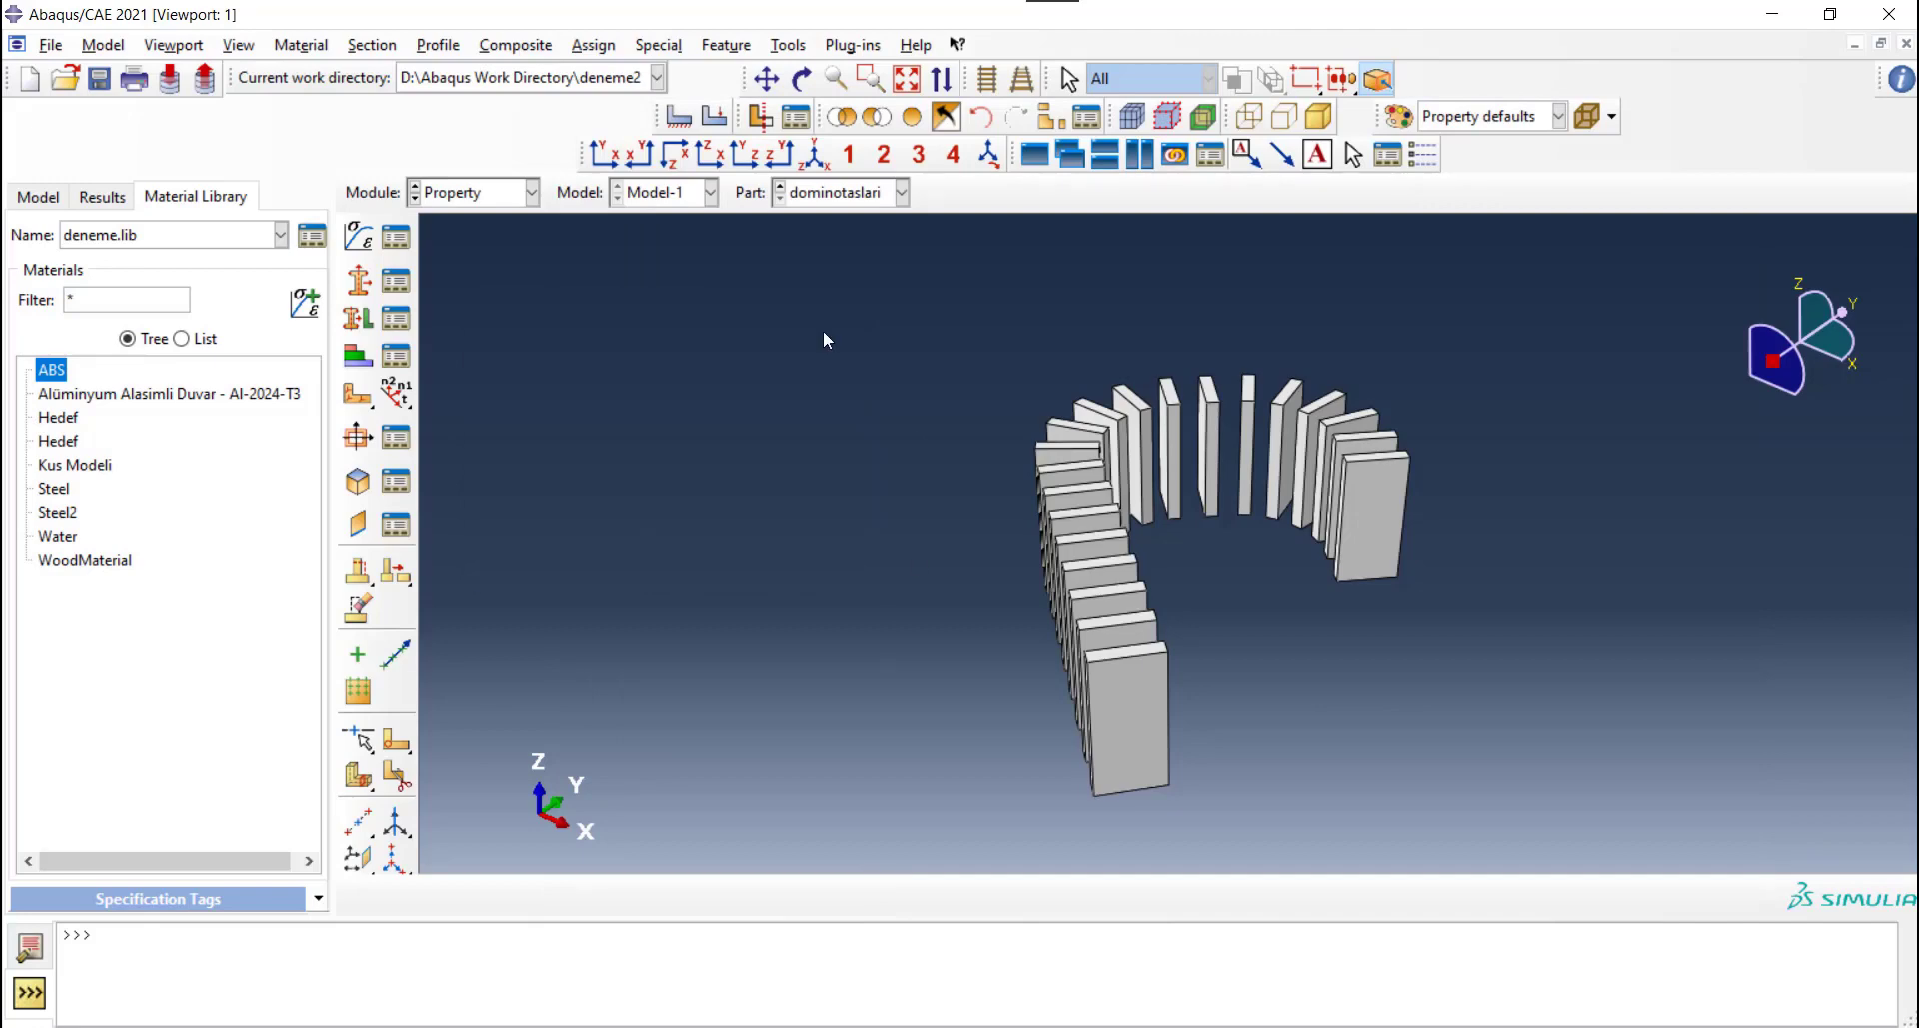
# Create a solid homogeneous section named Domino that uses the ABS material
pyautogui.click(358, 281)
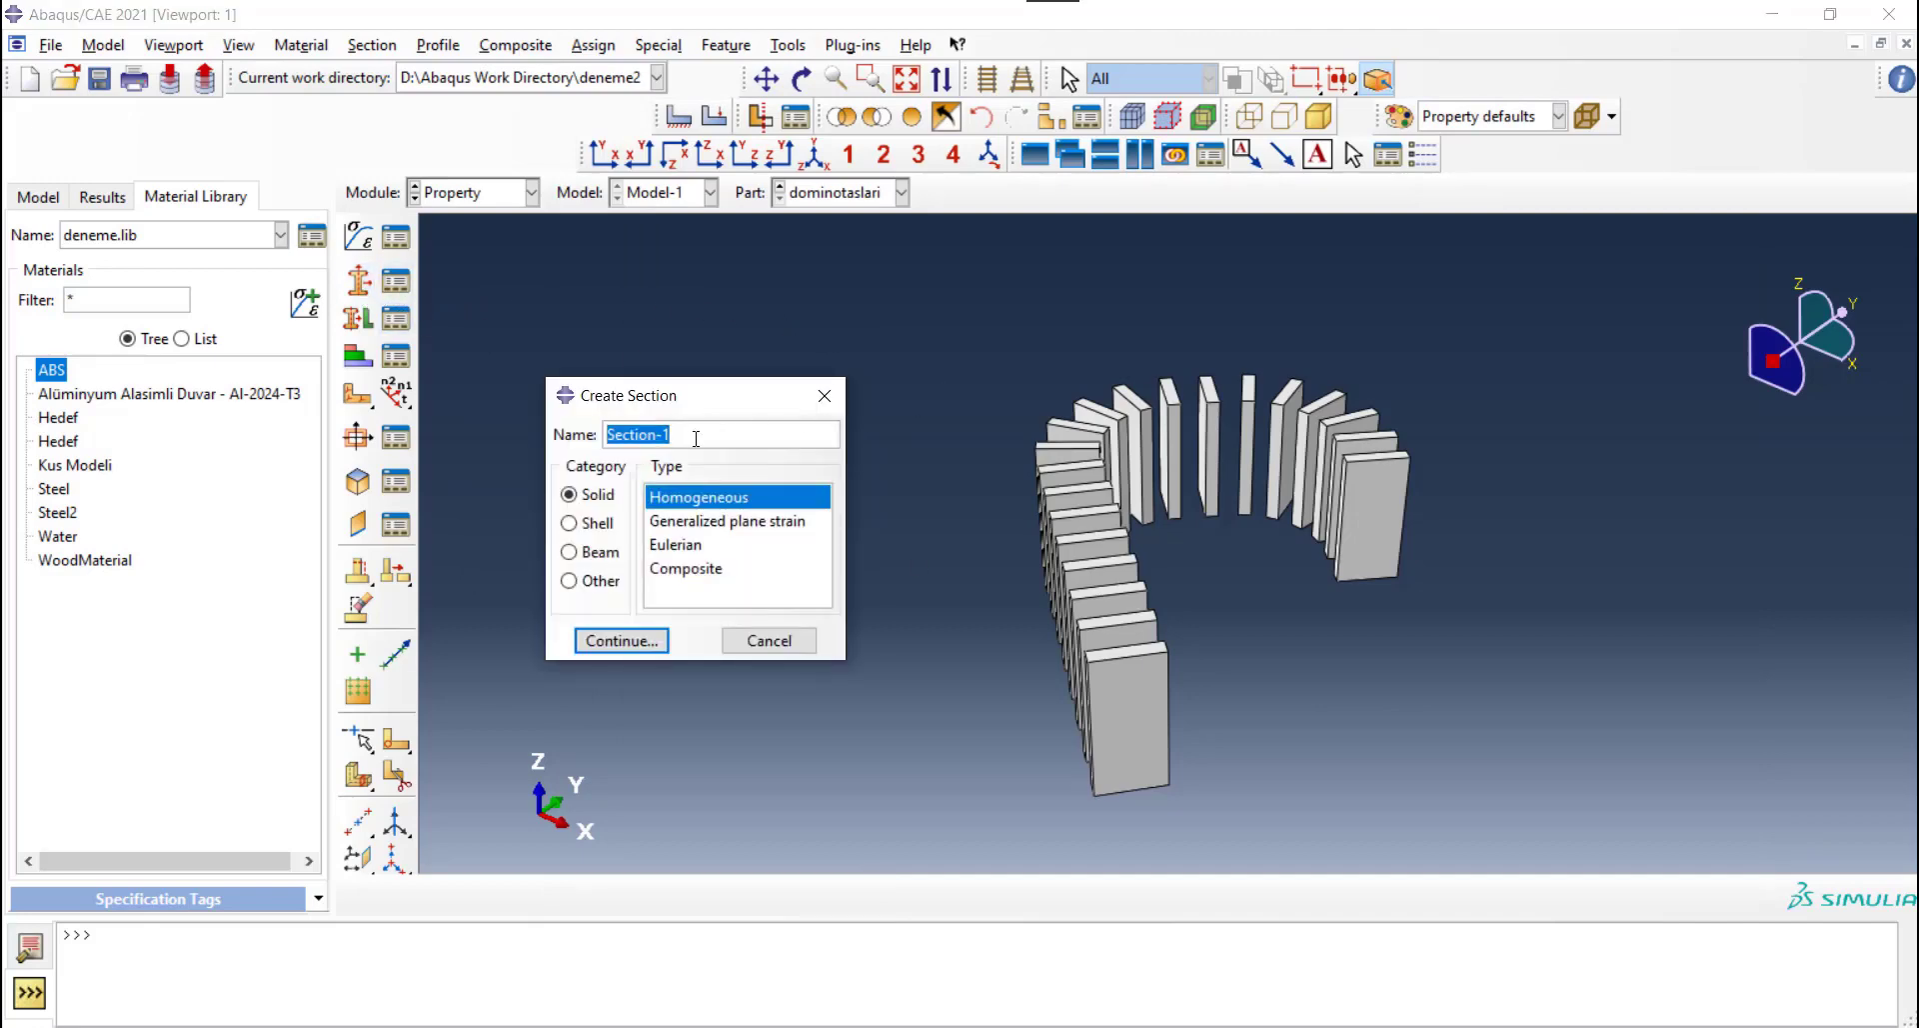
pyautogui.write('Domino')
pyautogui.click(643, 643)
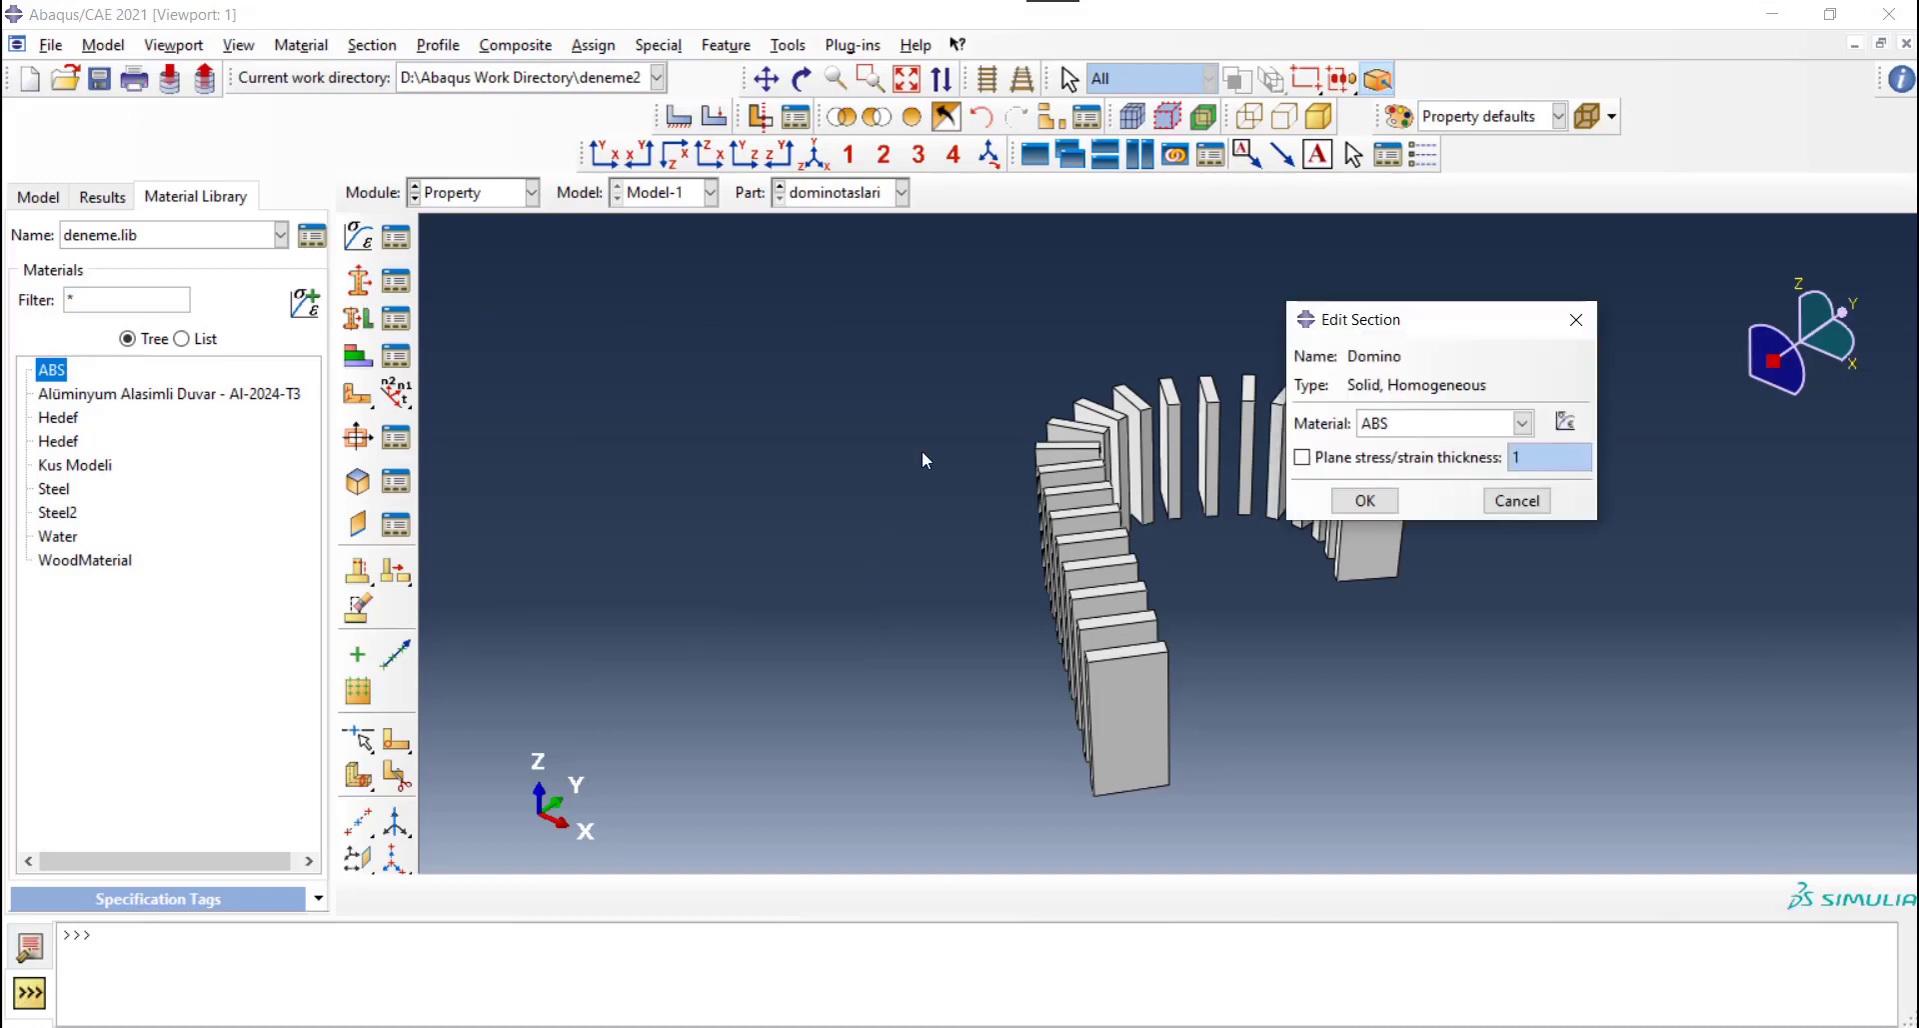
pyautogui.click(1377, 498)
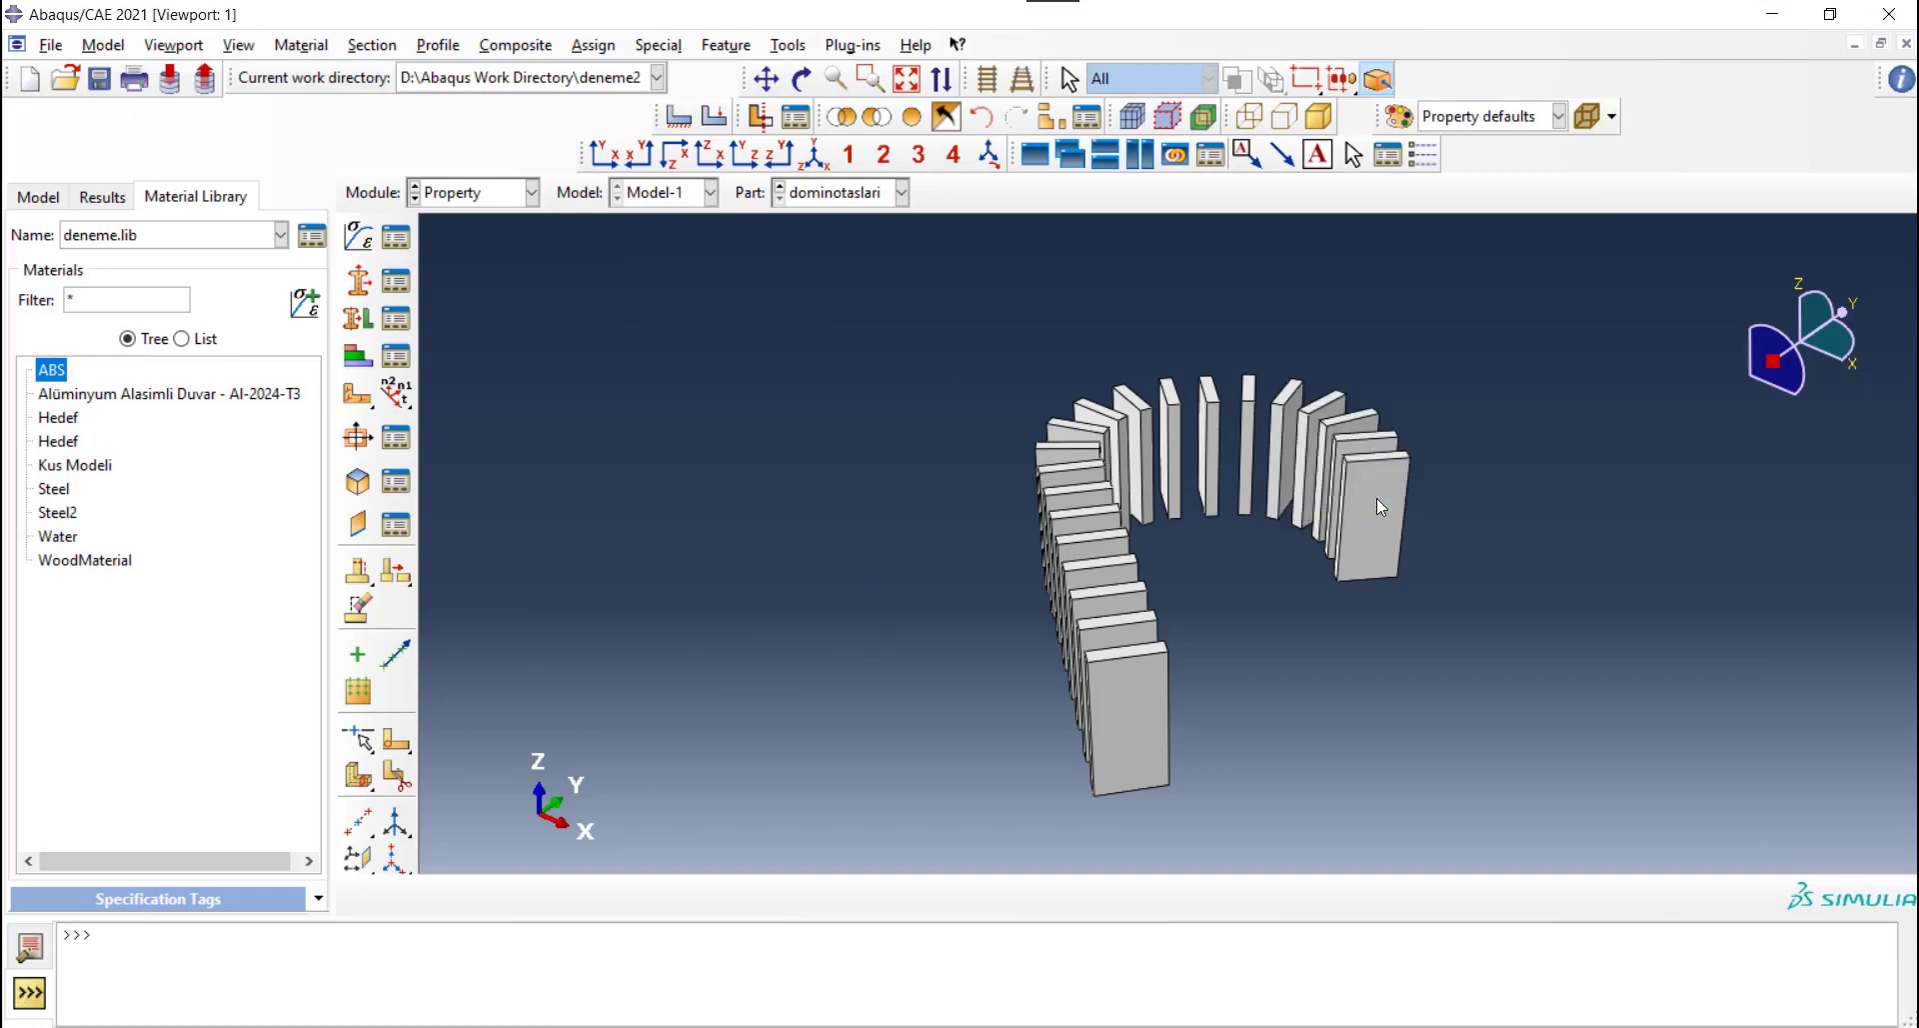
pyautogui.click(357, 317)
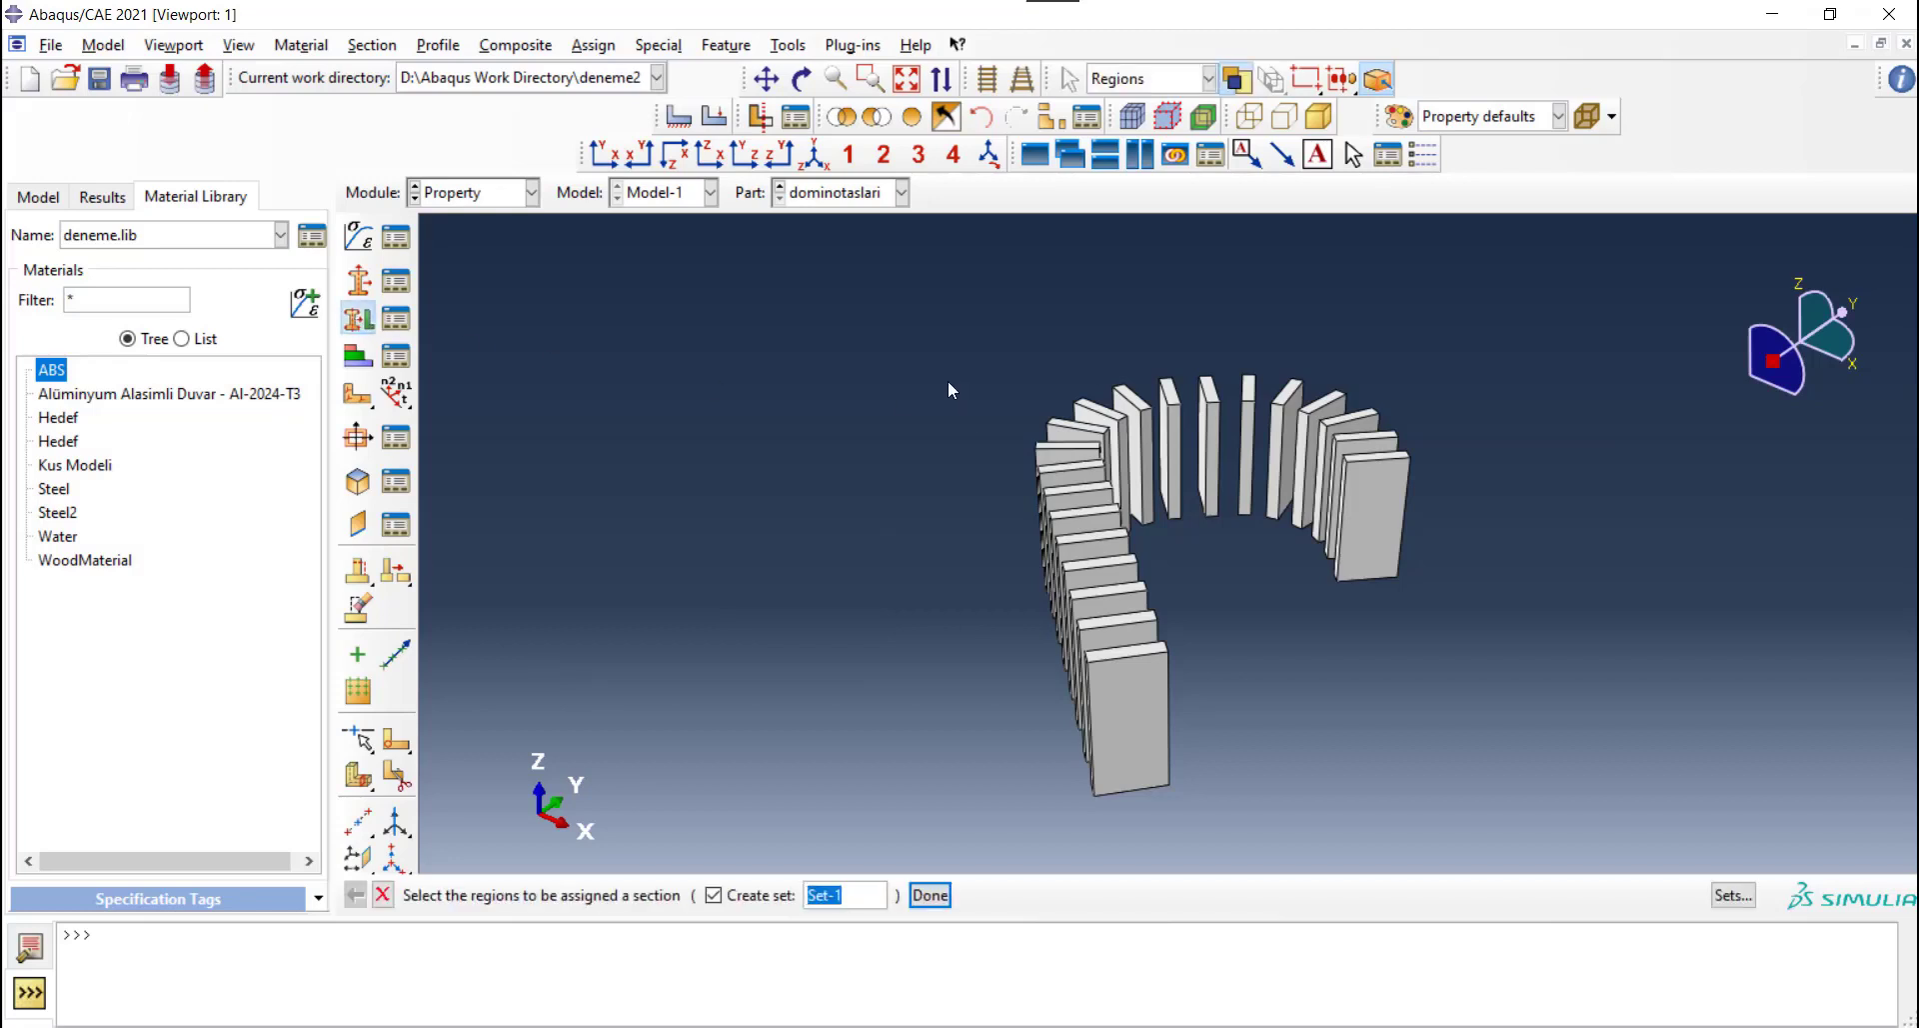
# Assign the Domino section to all dominoes, then switch to the Assembly module
pyautogui.moveTo(886, 277)
pyautogui.mouseDown()
pyautogui.moveTo(1562, 770)
pyautogui.moveTo(1549, 801)
pyautogui.mouseUp()
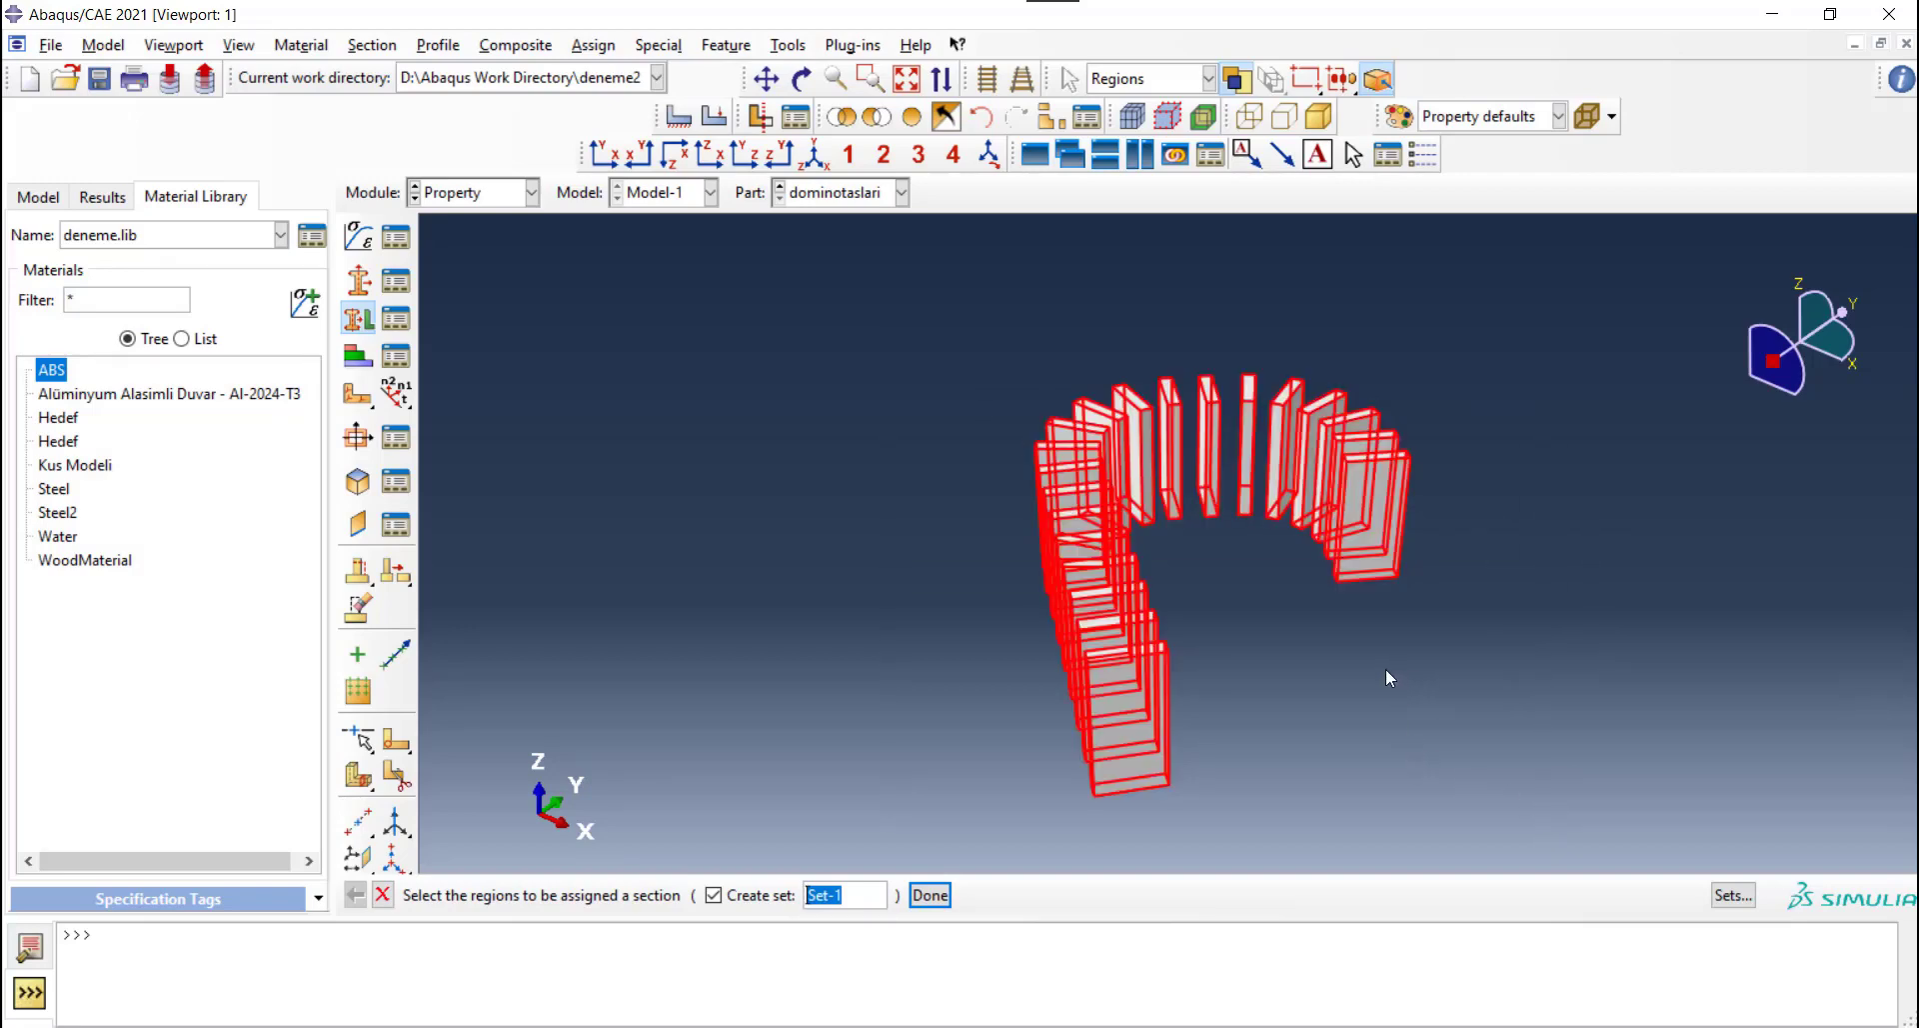
pyautogui.click(930, 895)
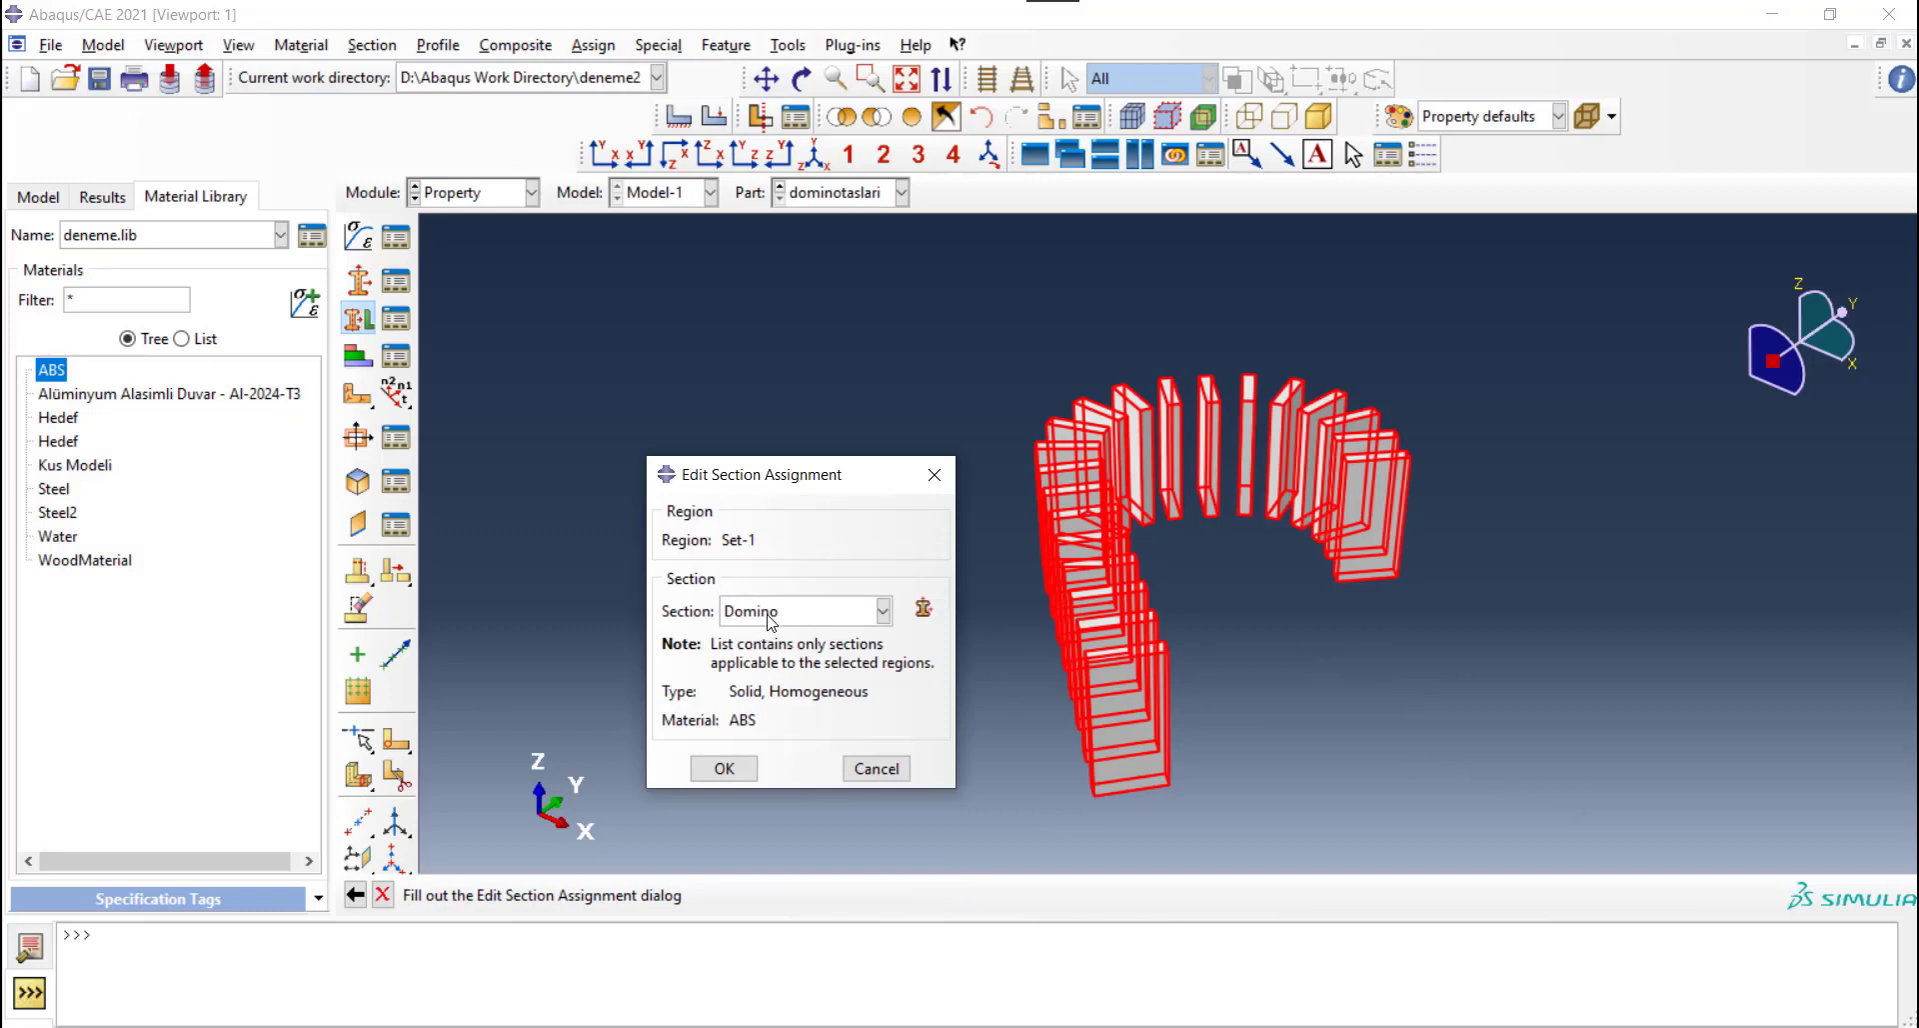
pyautogui.click(725, 769)
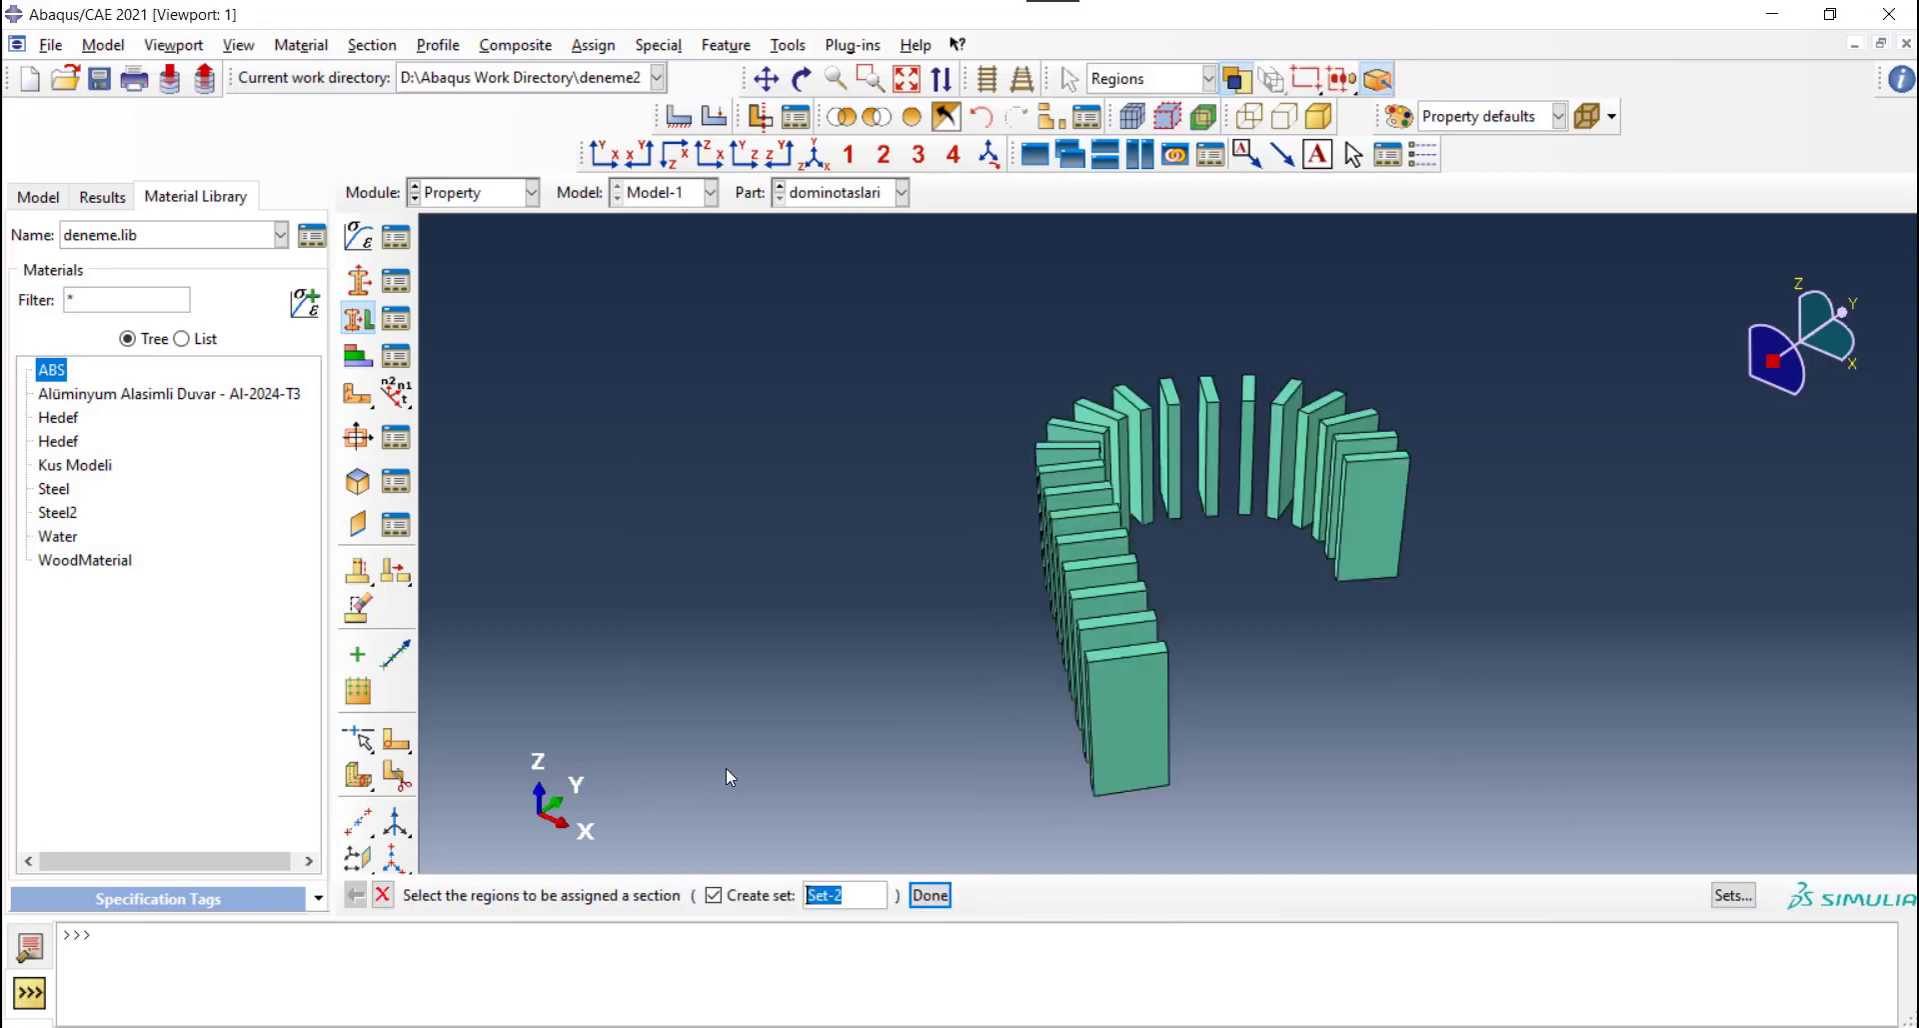
pyautogui.click(930, 895)
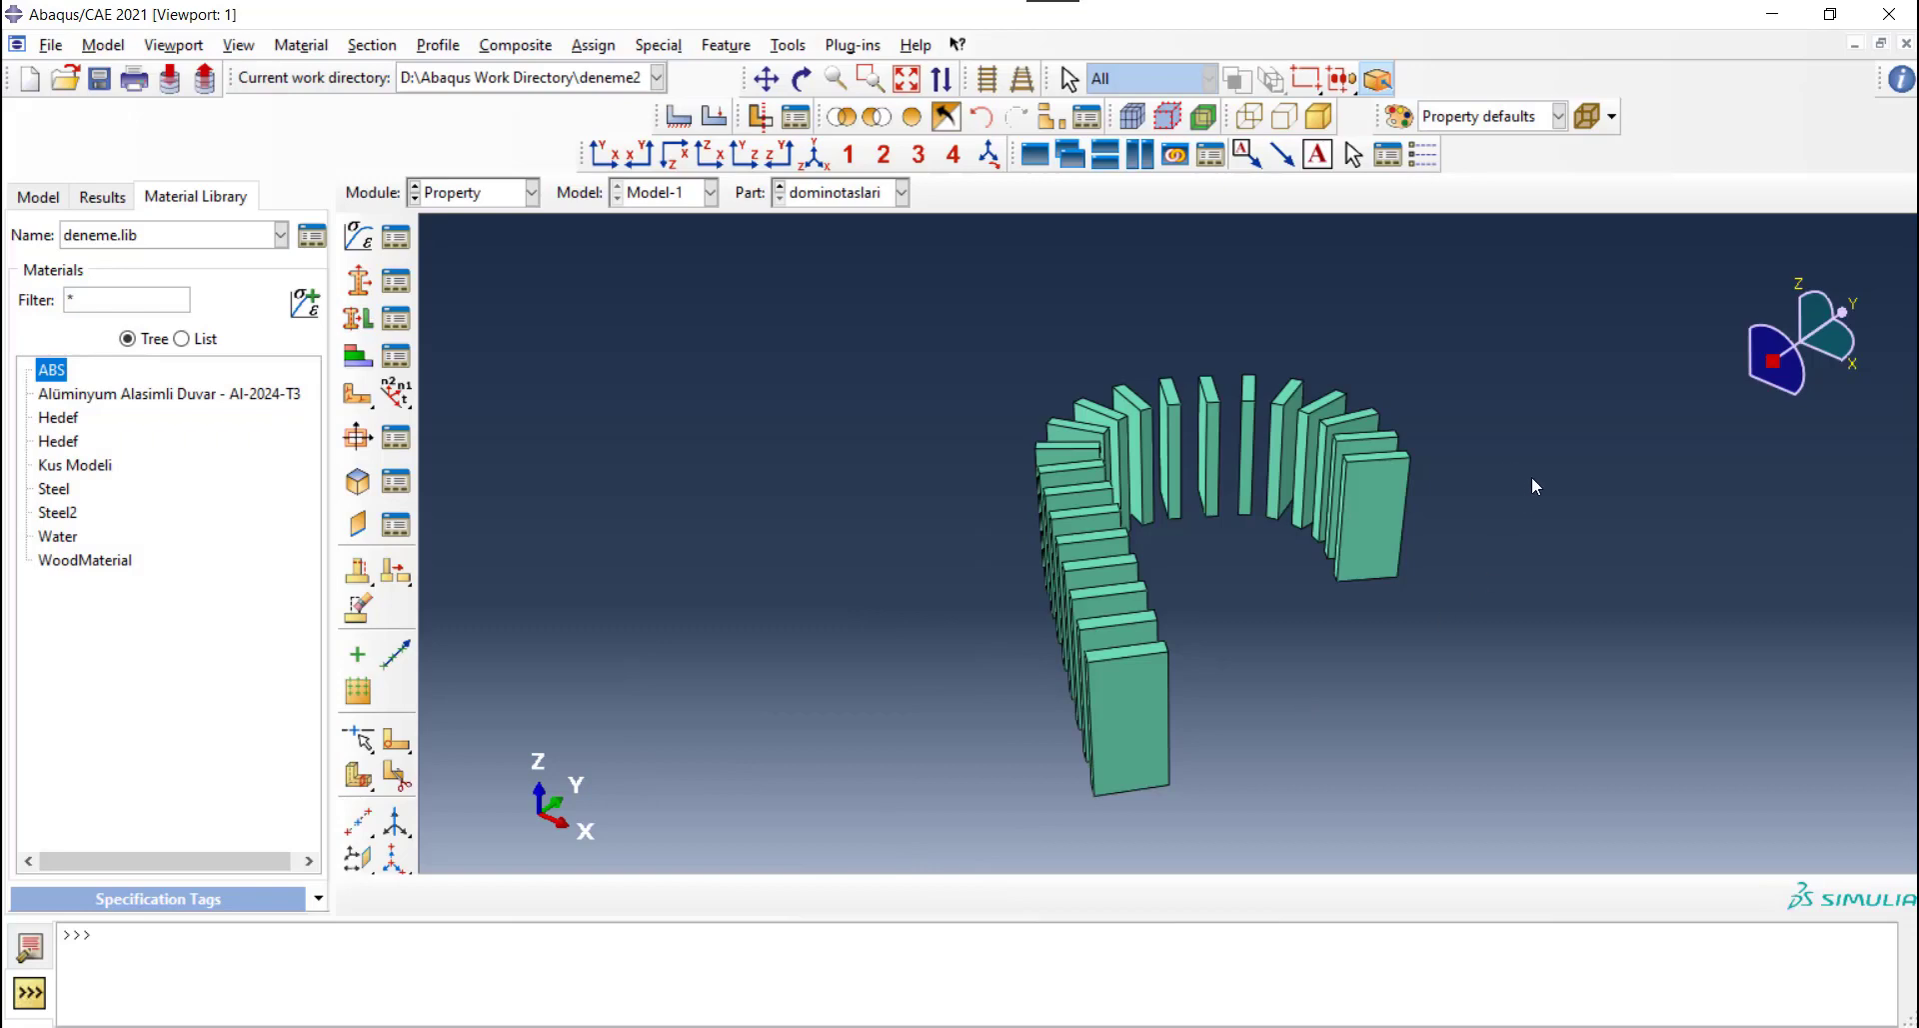
pyautogui.scroll(-1, 1714, 584)
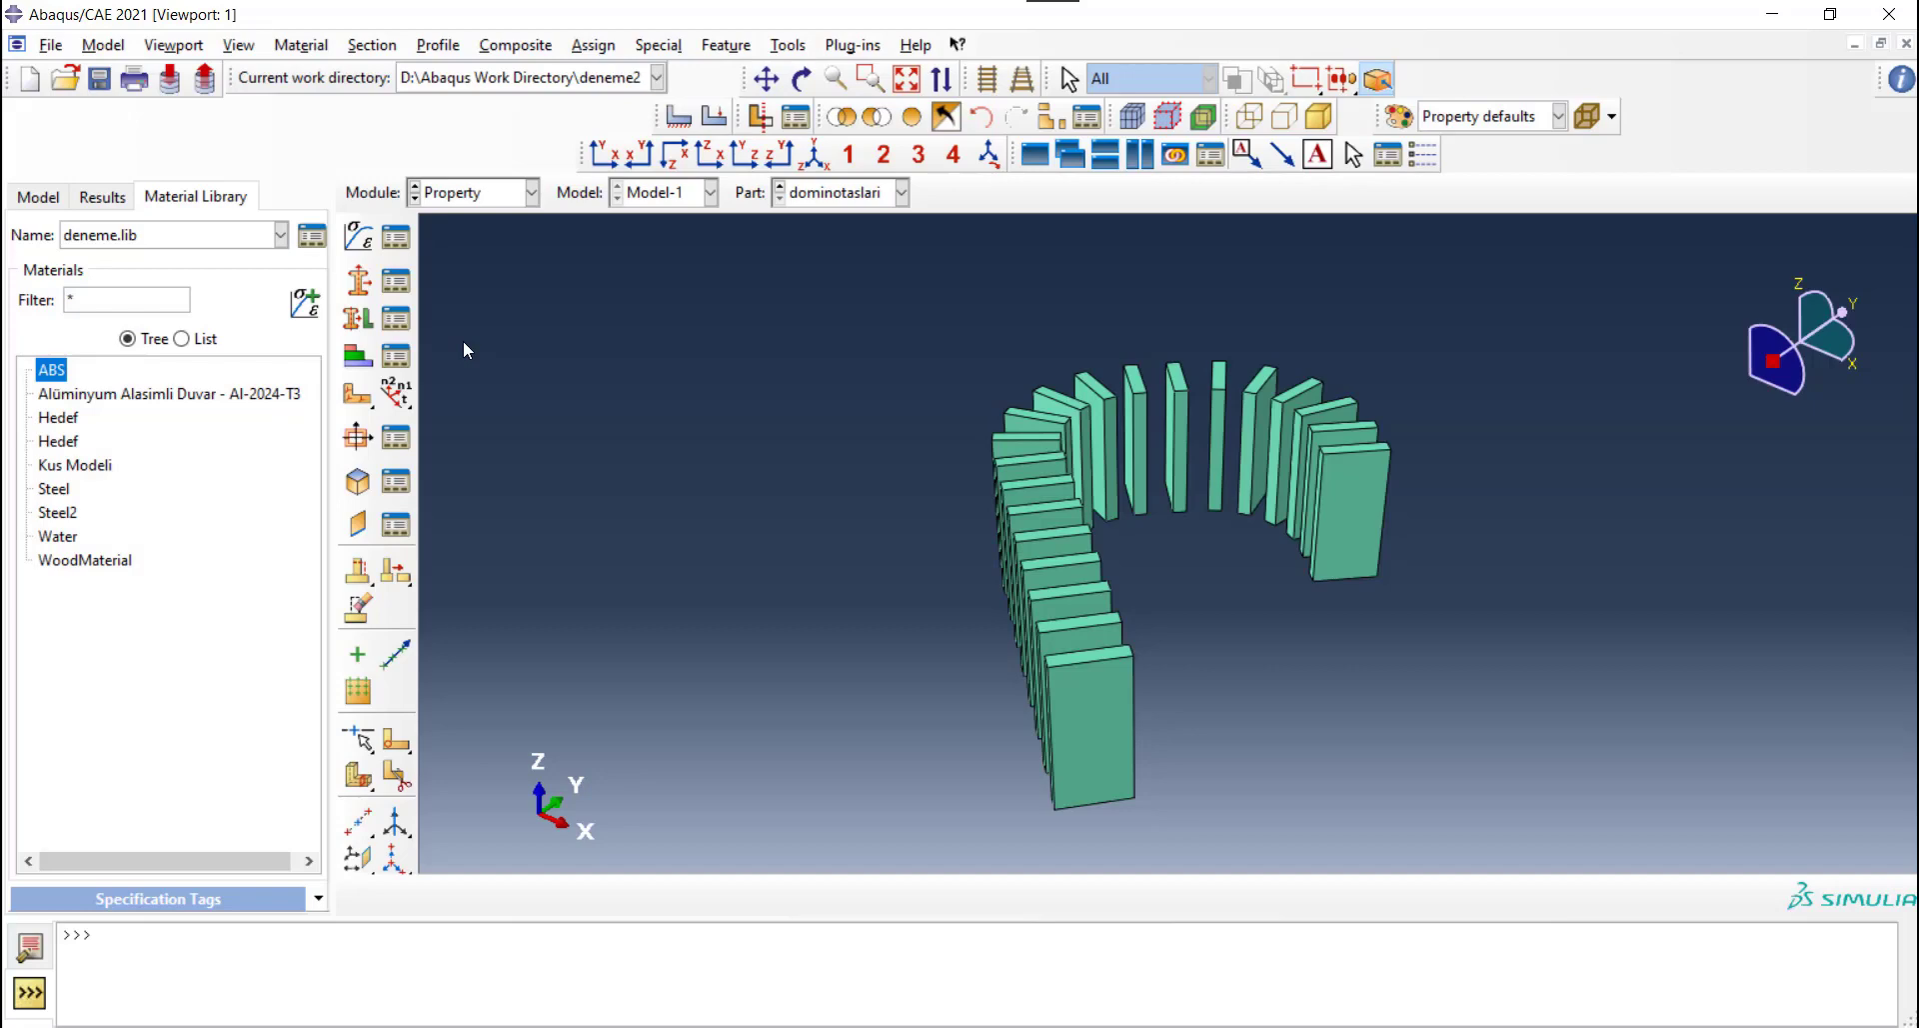
pyautogui.click(475, 200)
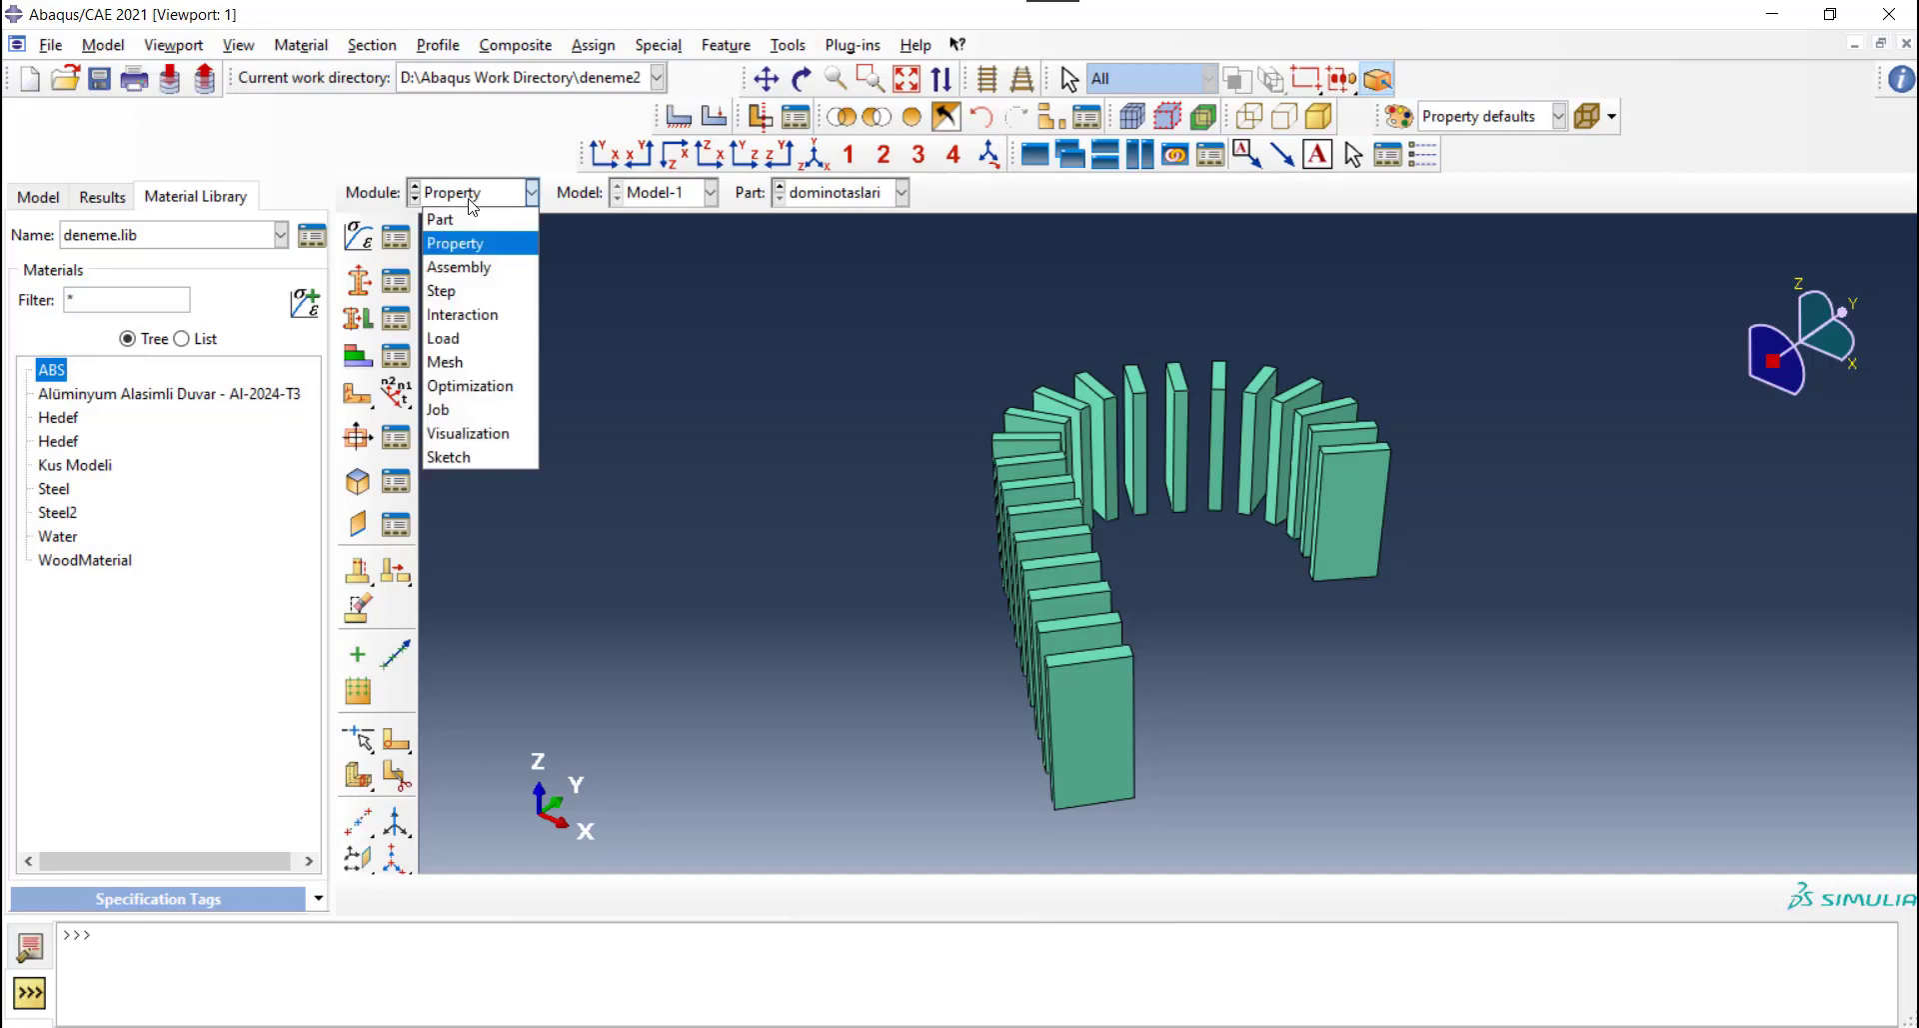
pyautogui.click(459, 267)
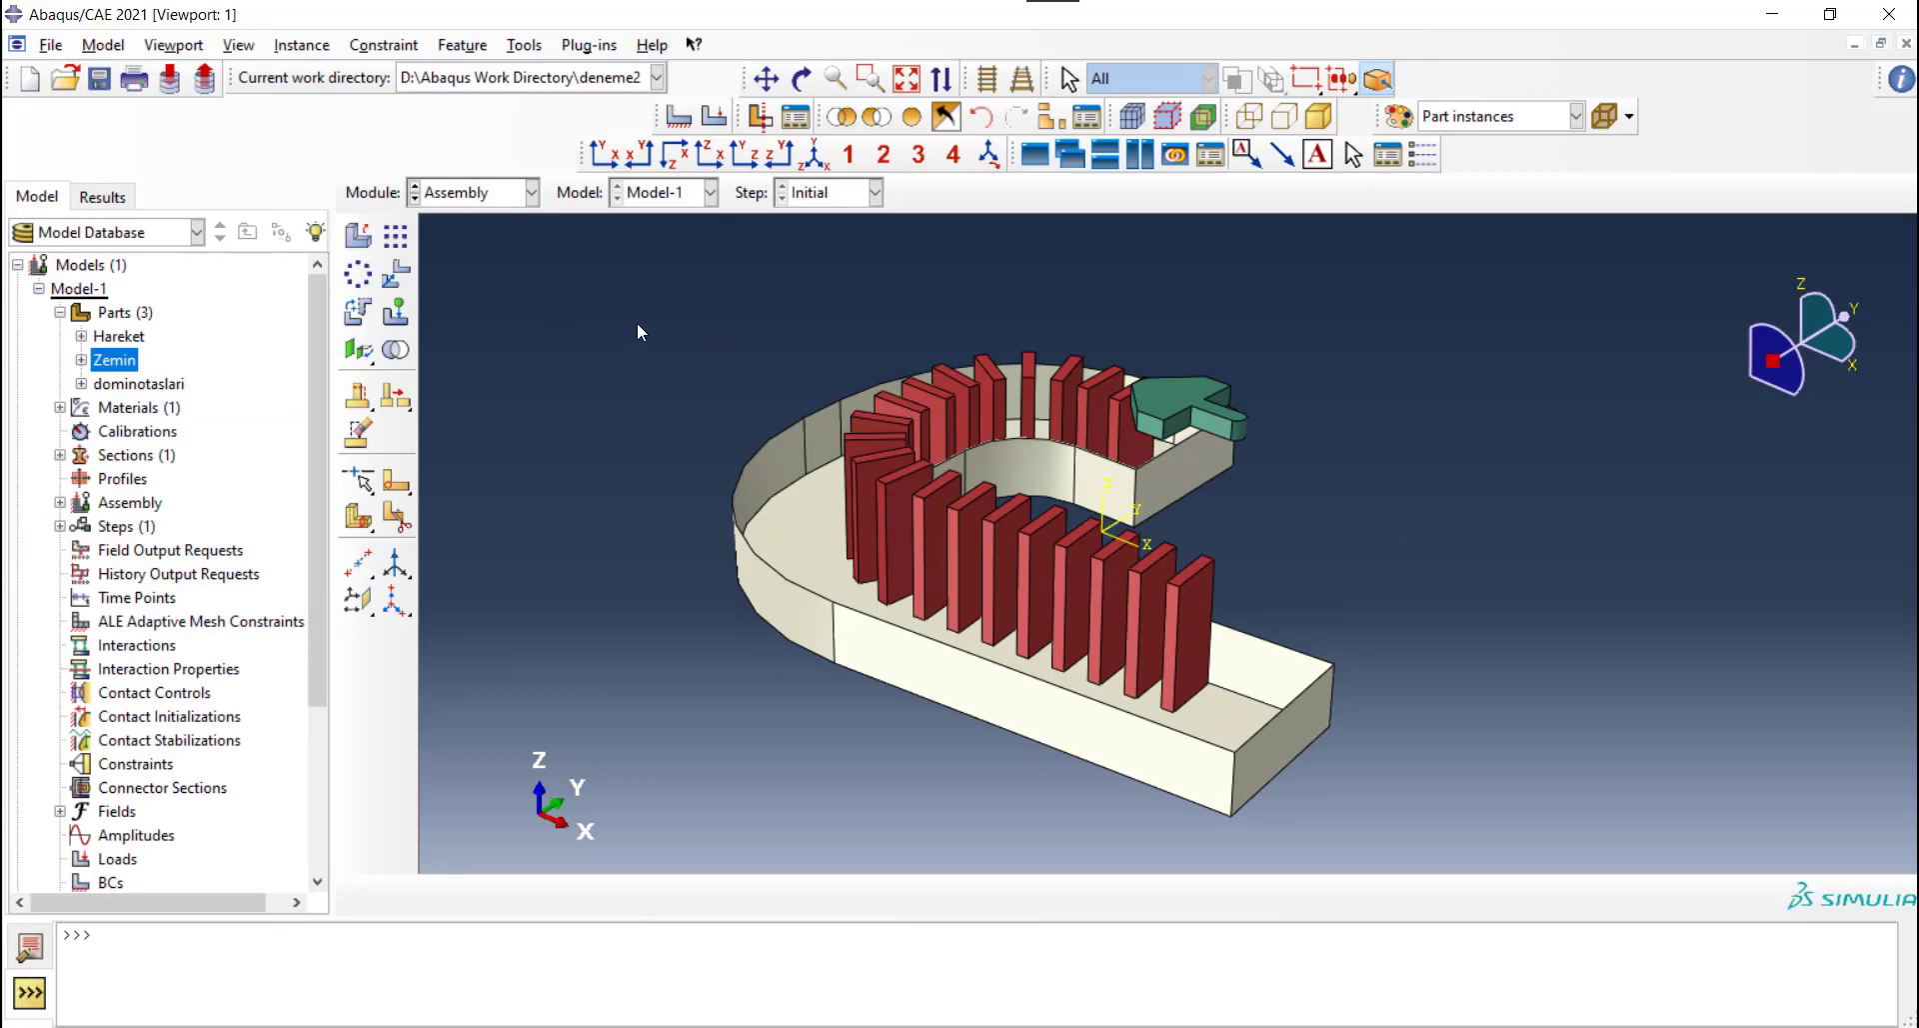
# In the Step module, create a Dynamic, Explicit step with time period 4
pyautogui.click(478, 200)
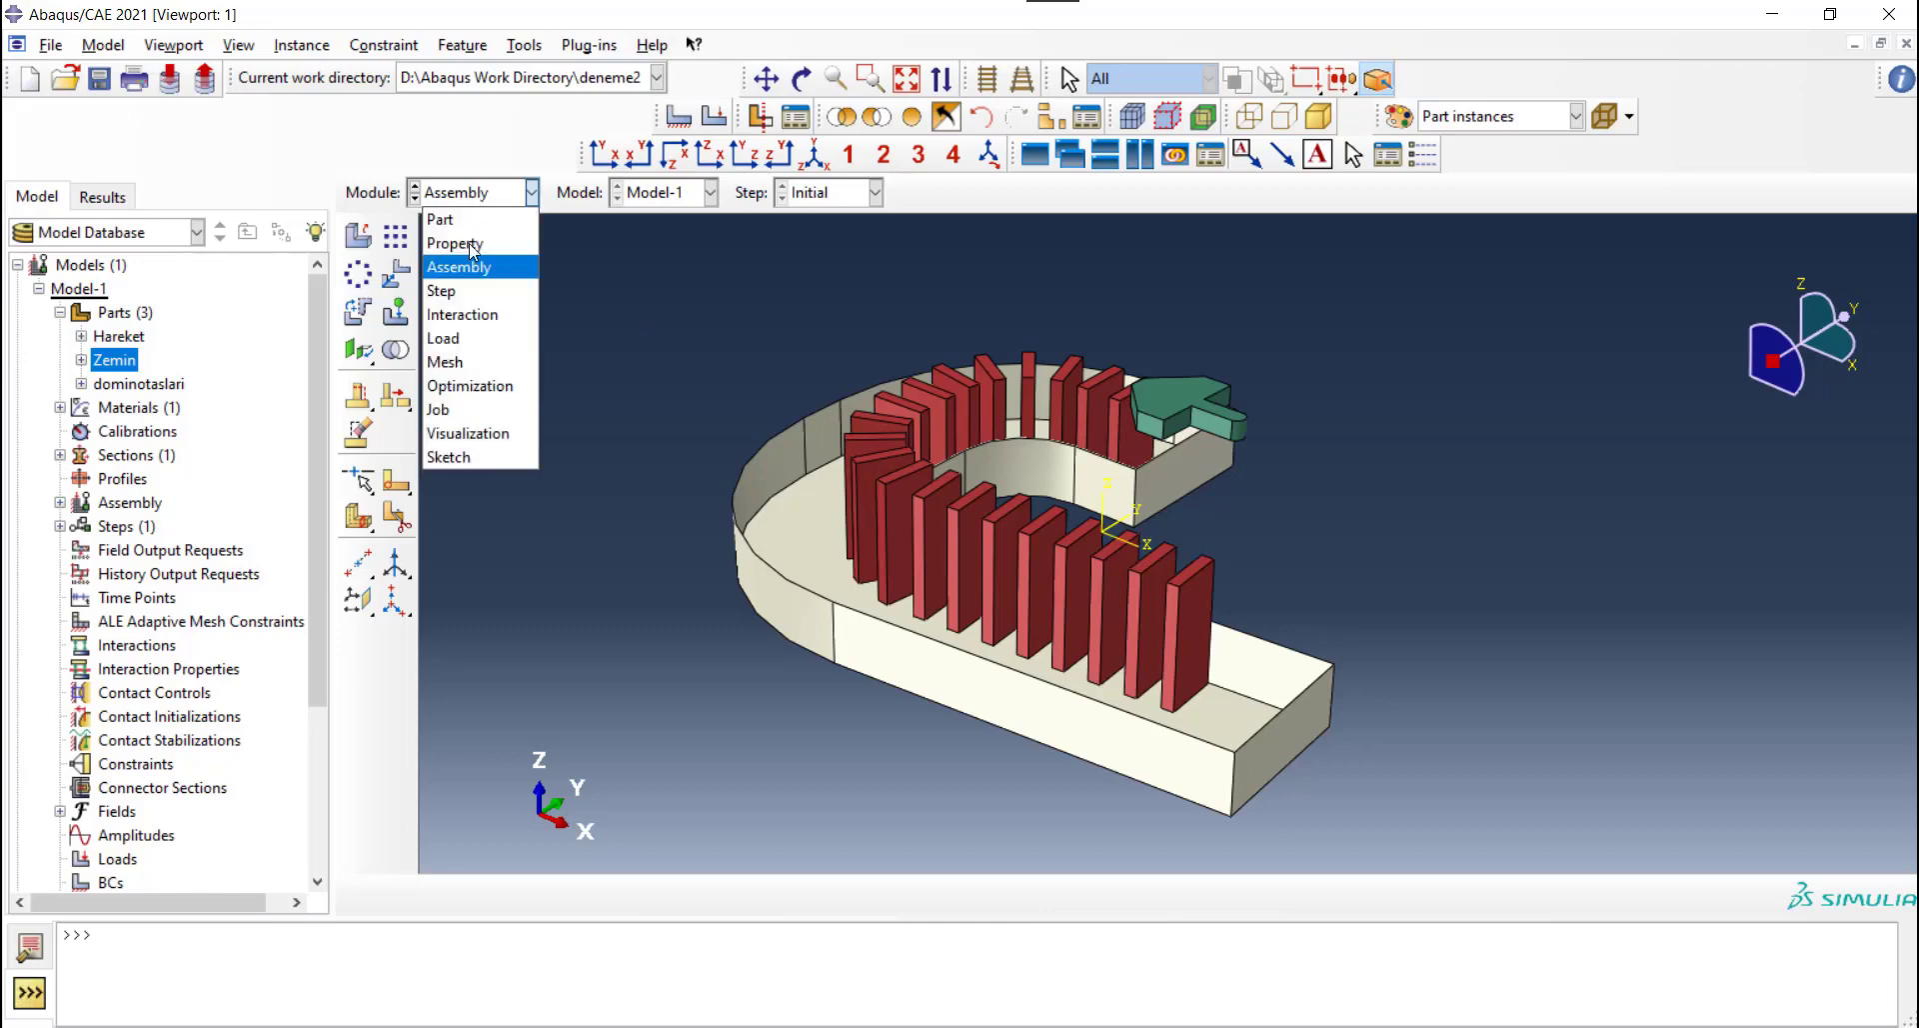
pyautogui.click(466, 292)
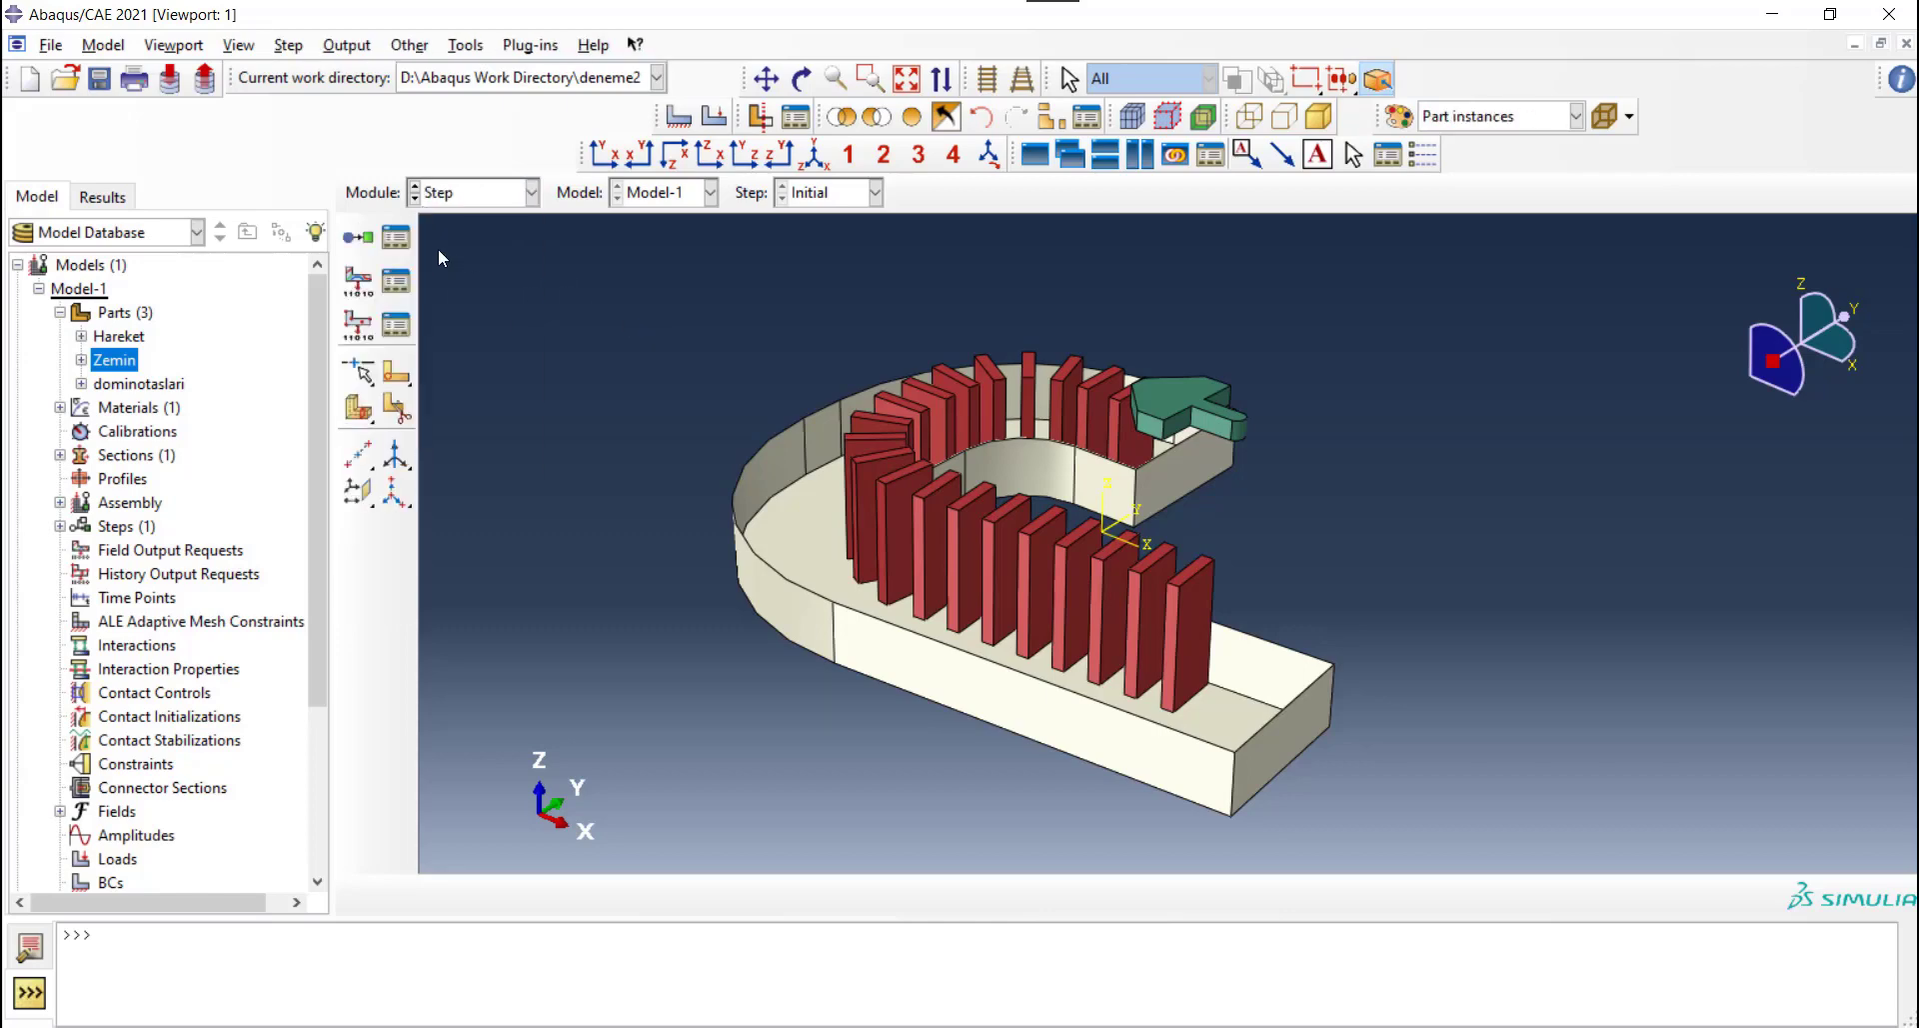
pyautogui.click(407, 247)
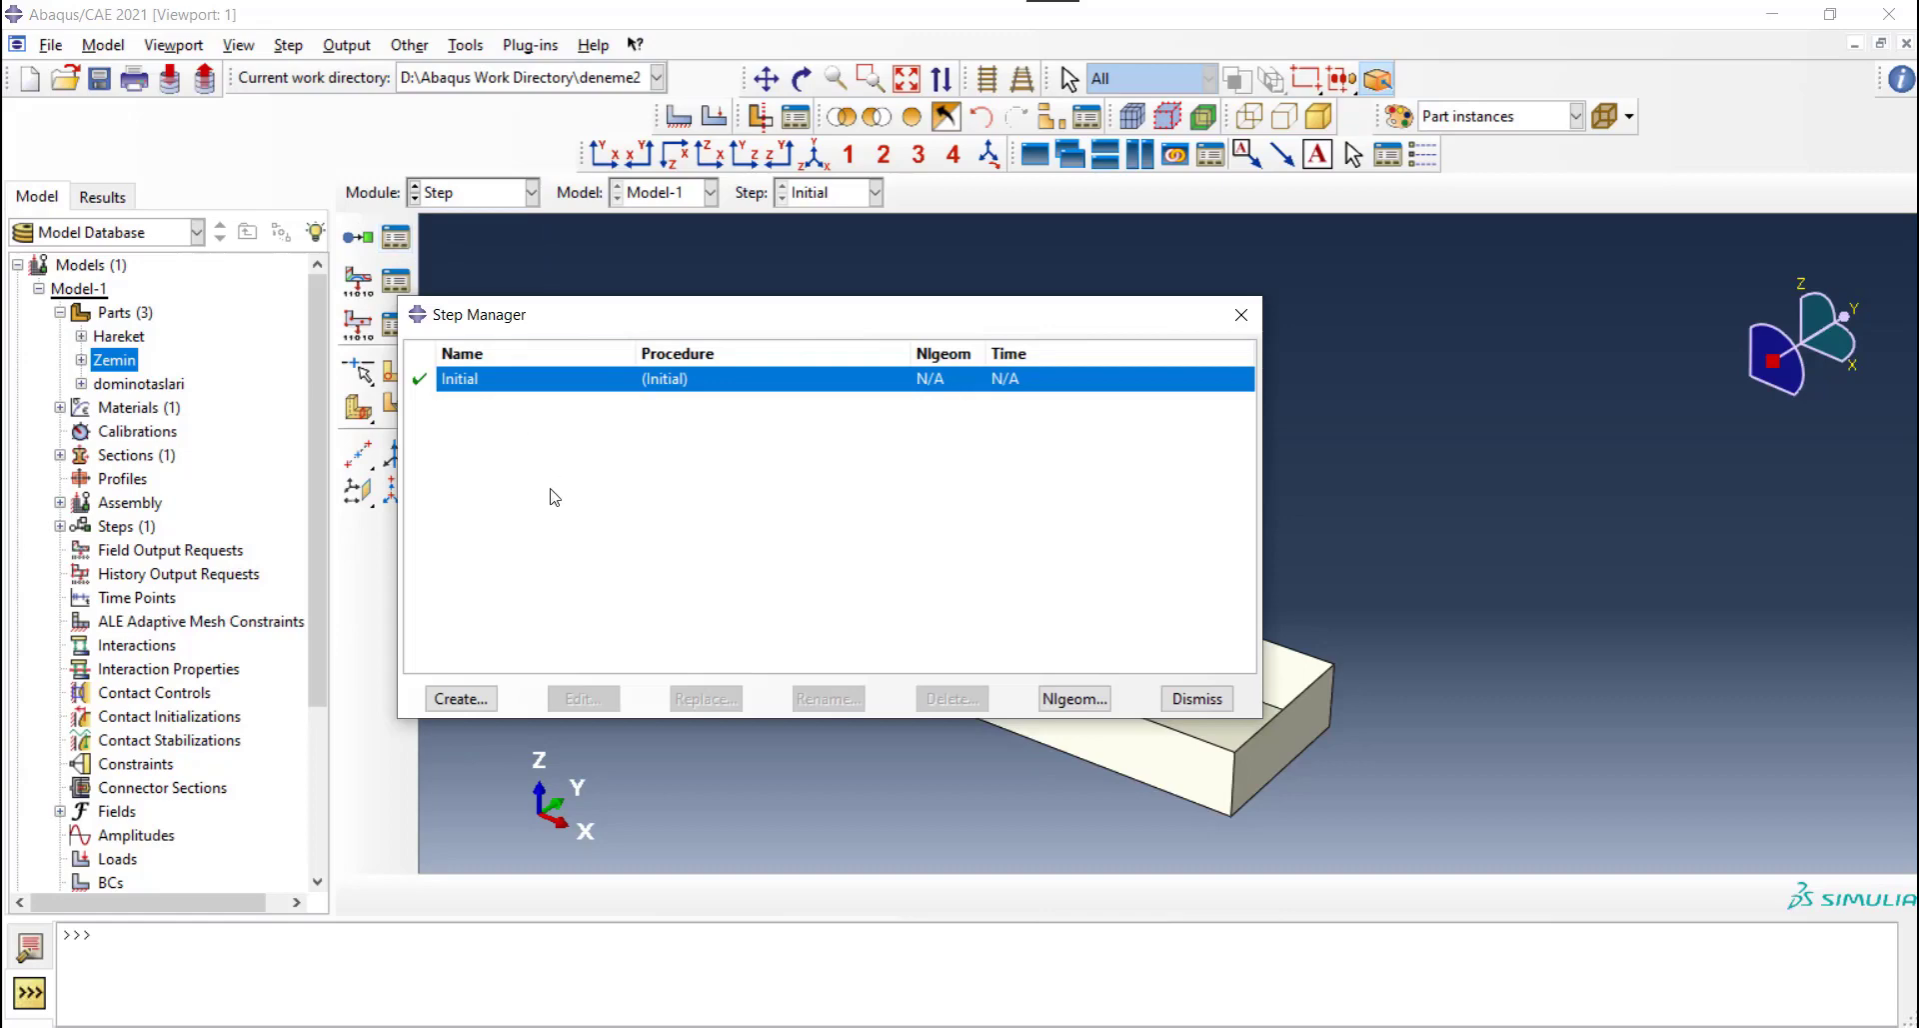
pyautogui.click(461, 697)
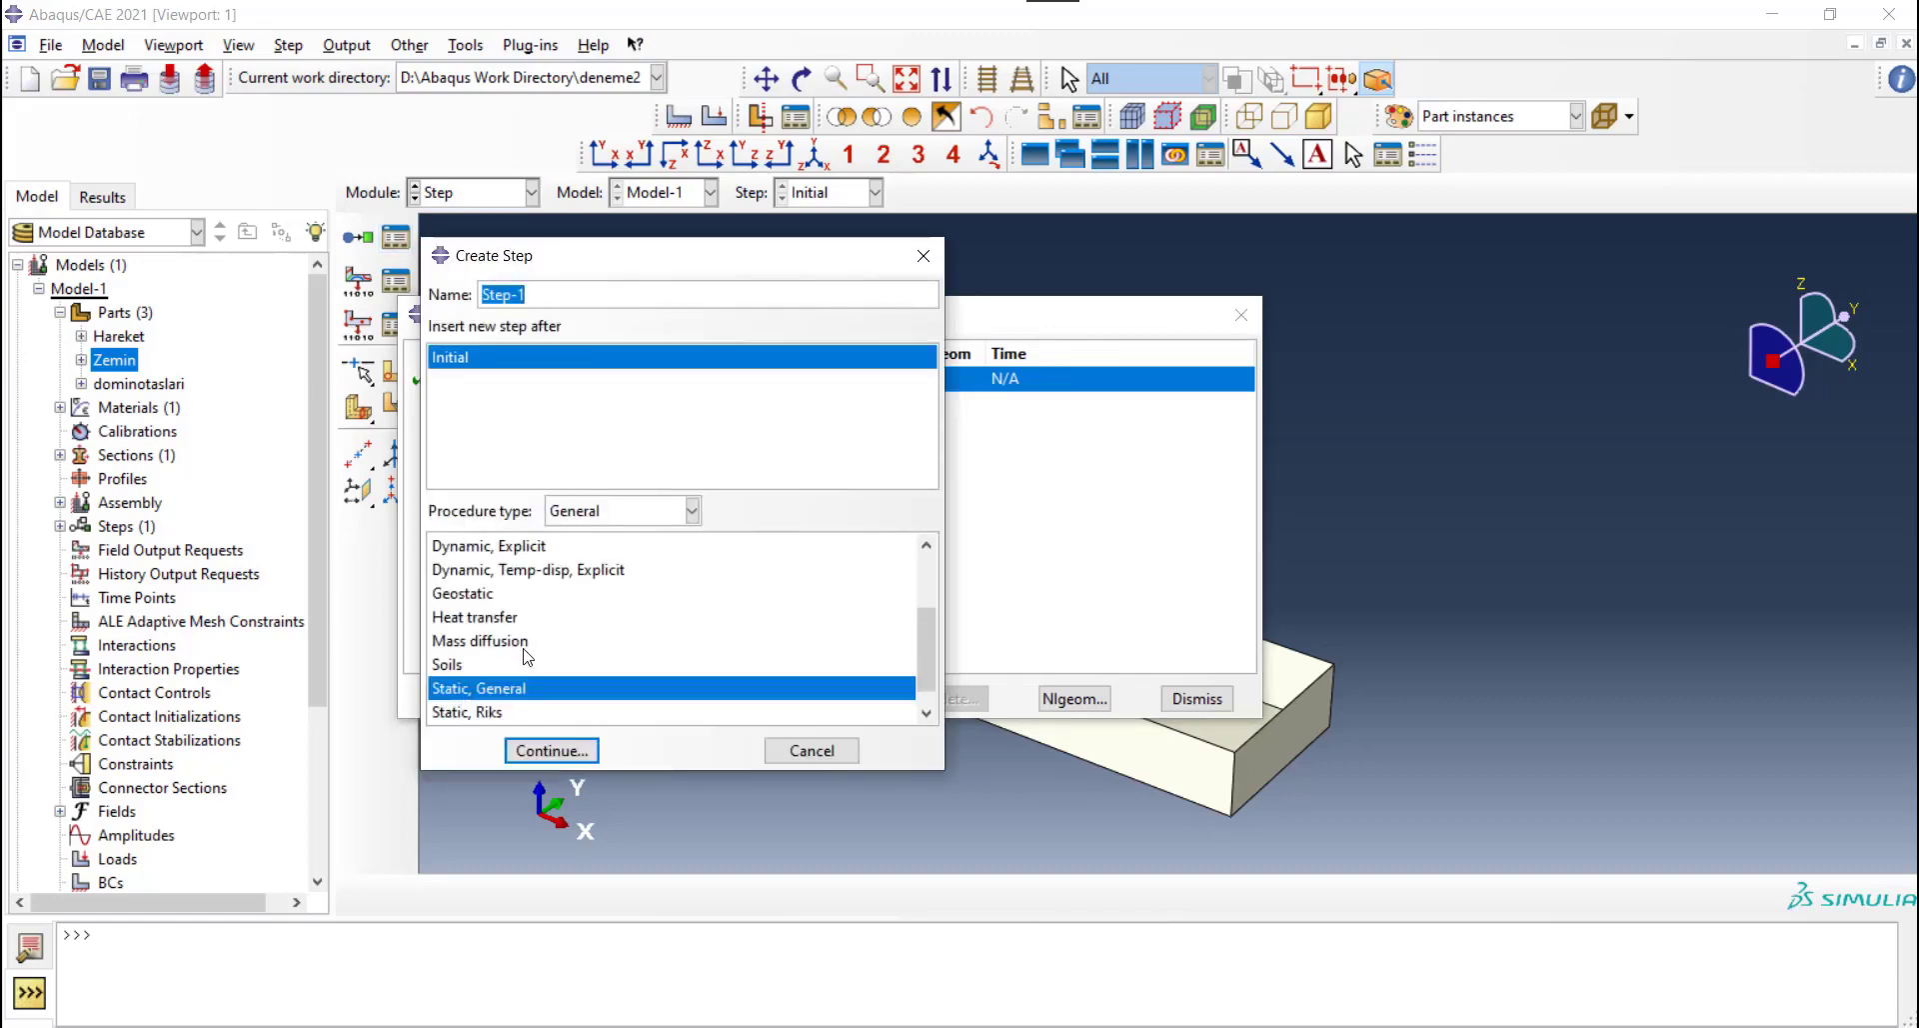
pyautogui.scroll(1, 522, 644)
pyautogui.click(511, 618)
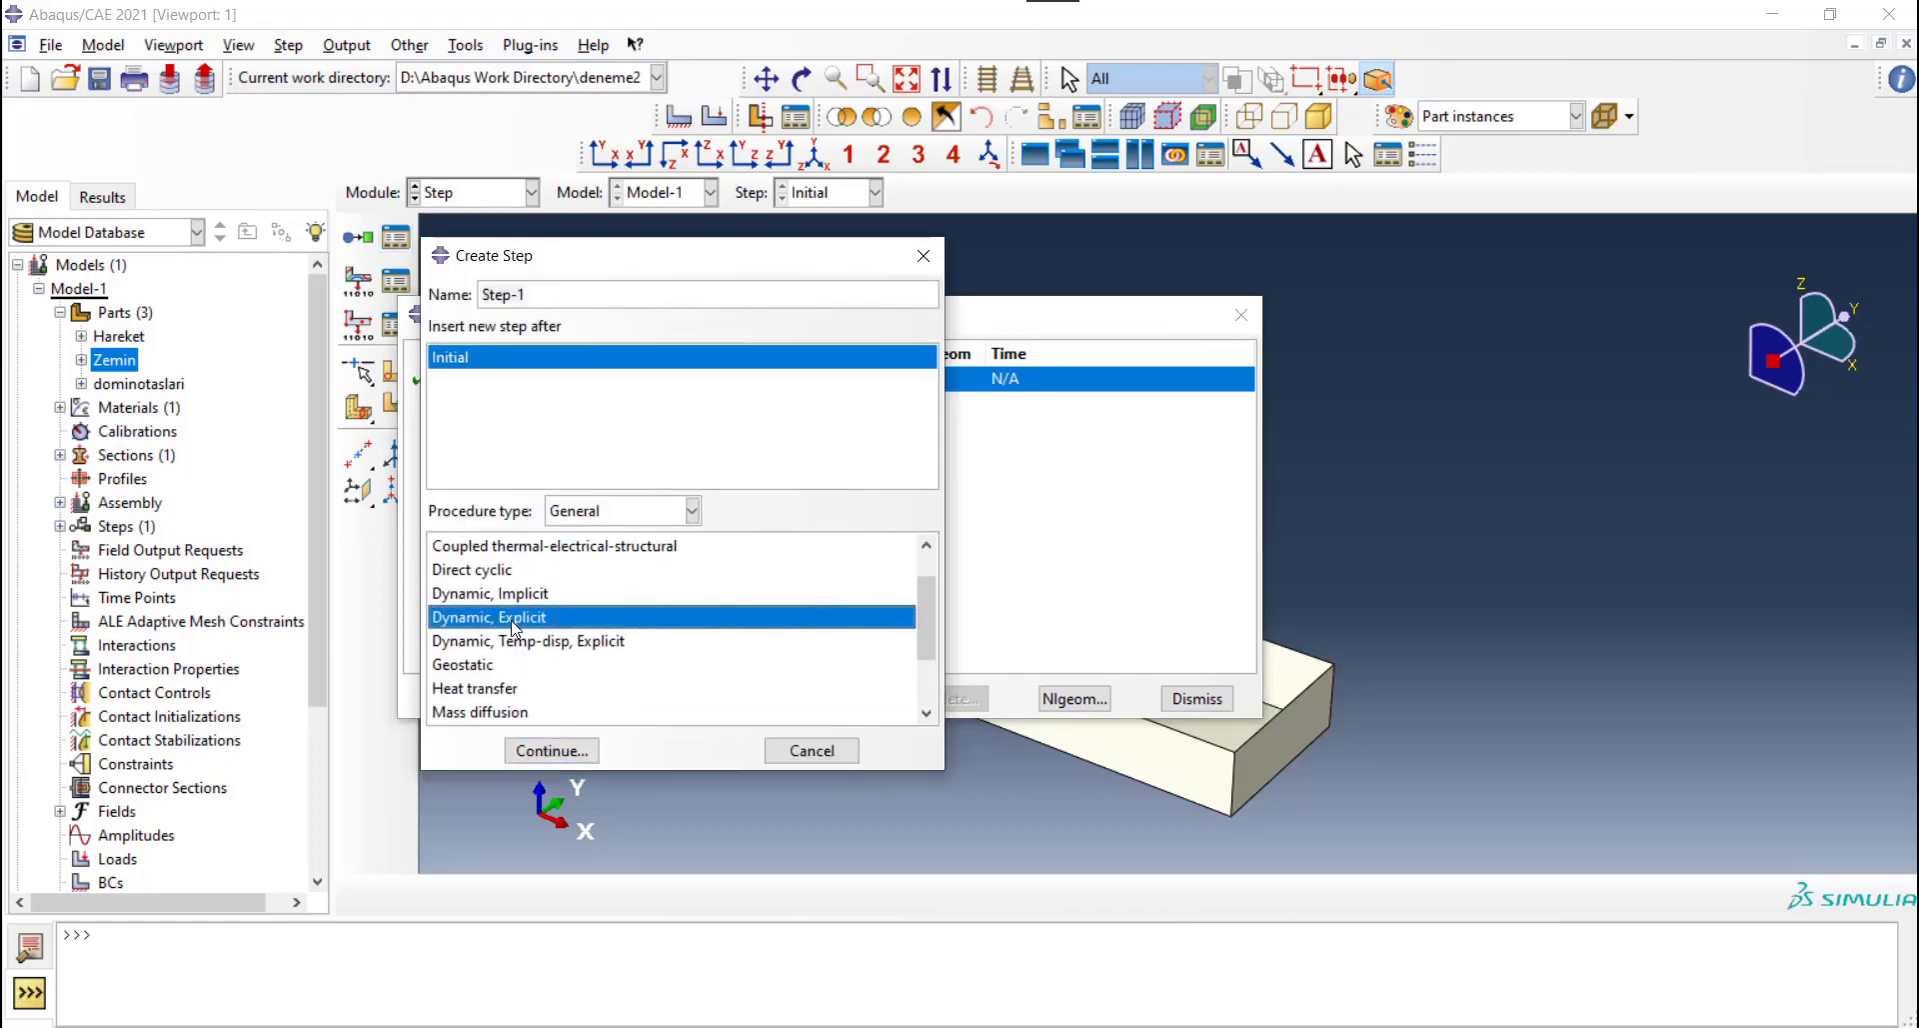
pyautogui.click(558, 752)
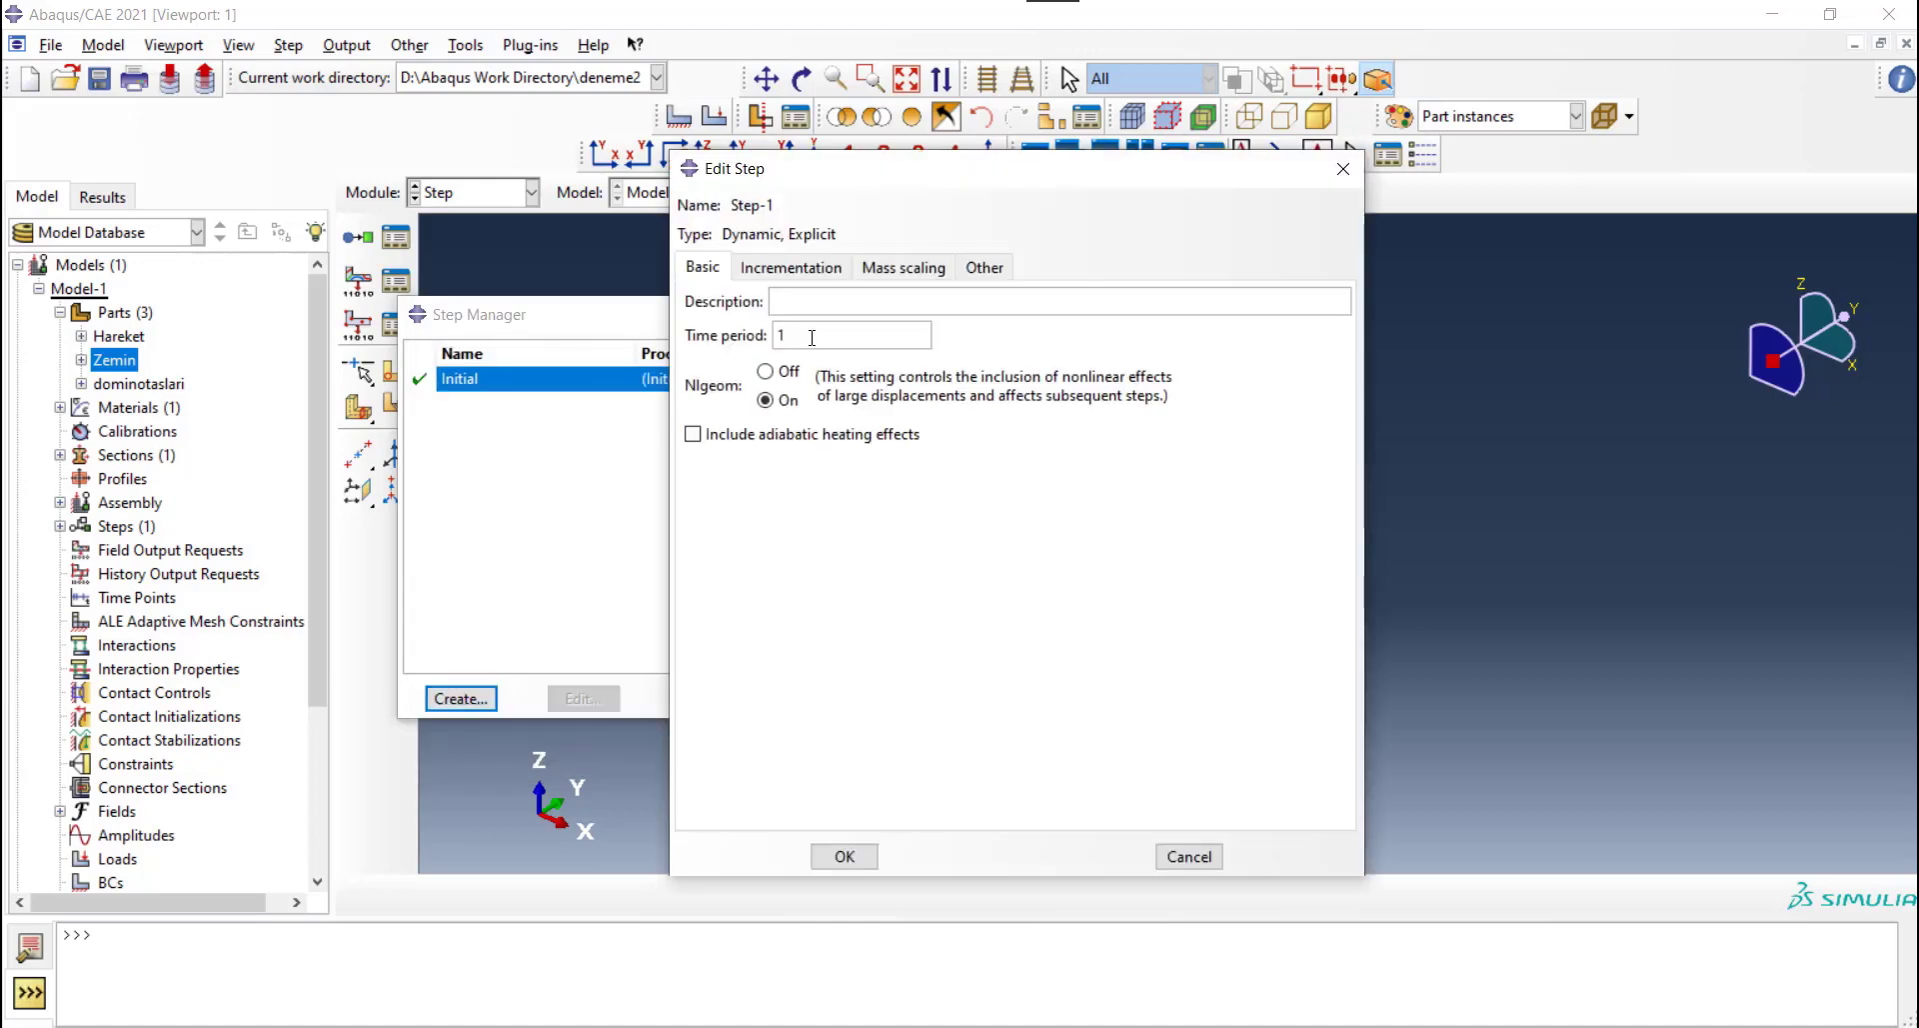
pyautogui.doubleClick(805, 335)
pyautogui.write('4')
# Add whole-model mass scaling to a 1e-6 target time increment and confirm the step
pyautogui.click(902, 268)
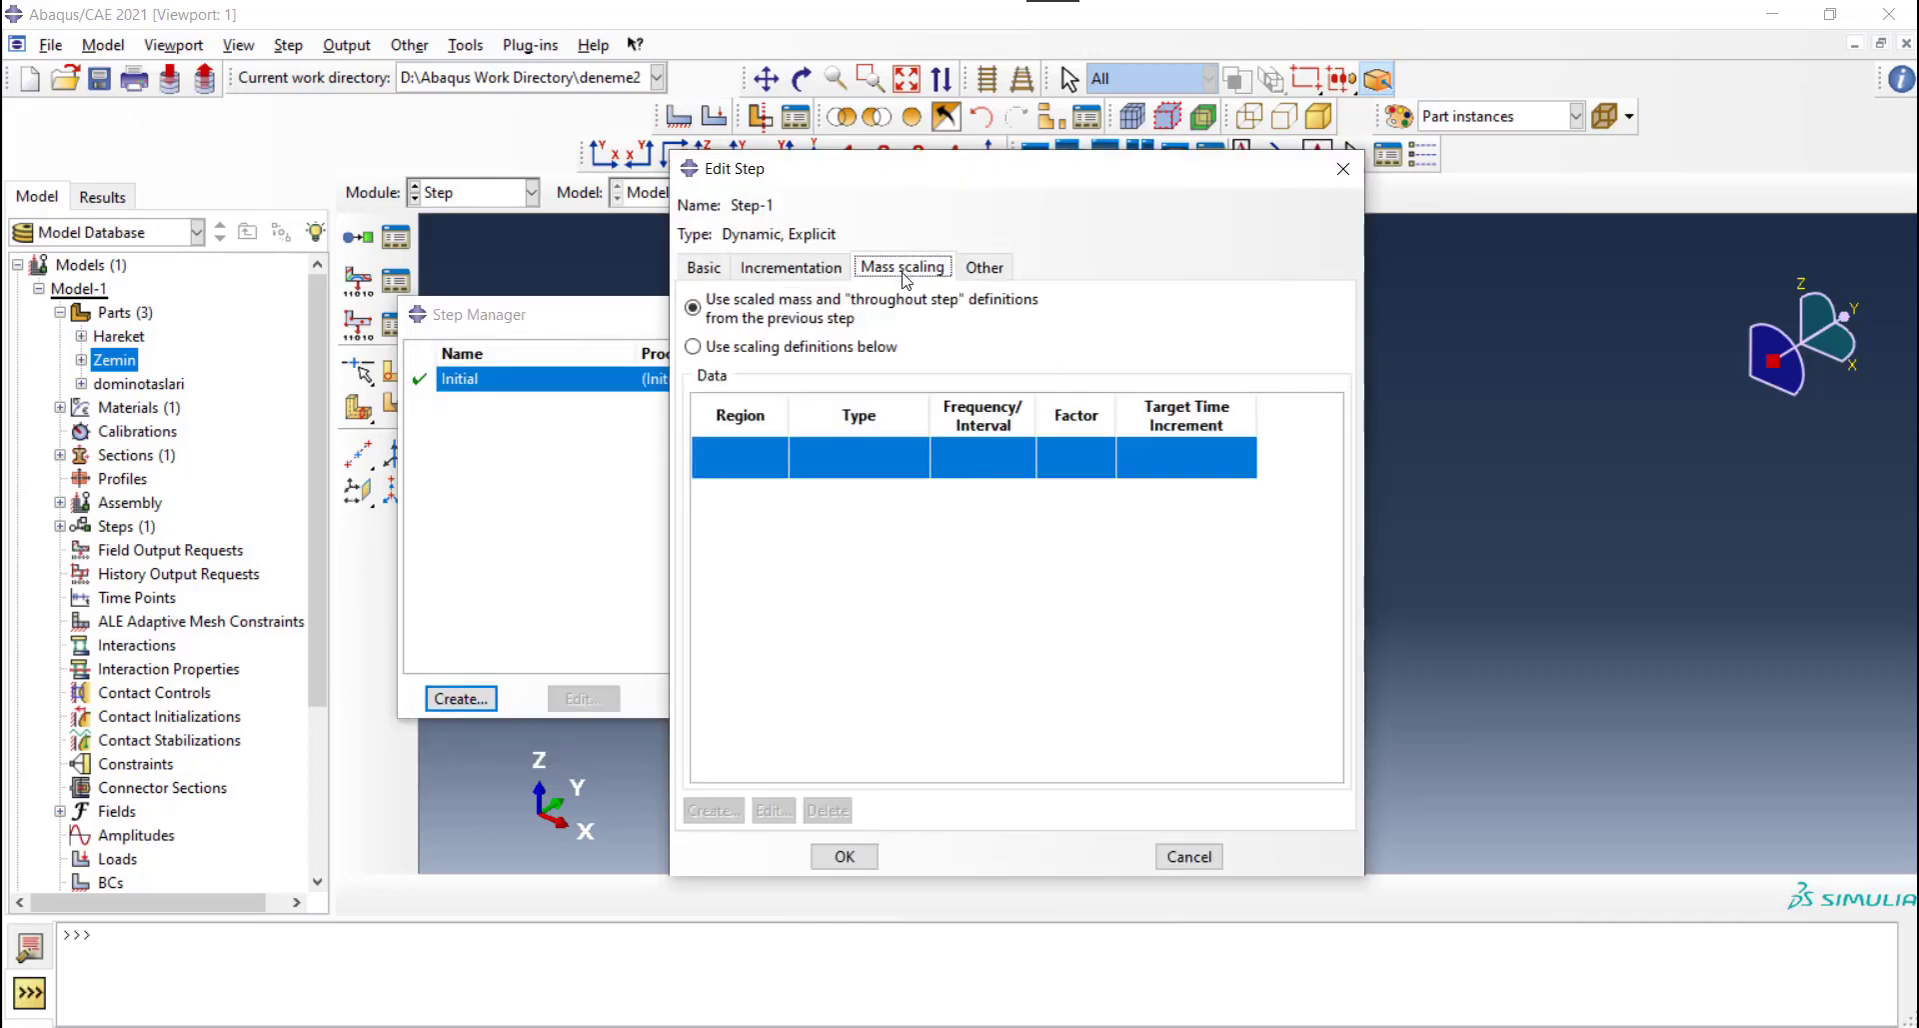
pyautogui.click(773, 347)
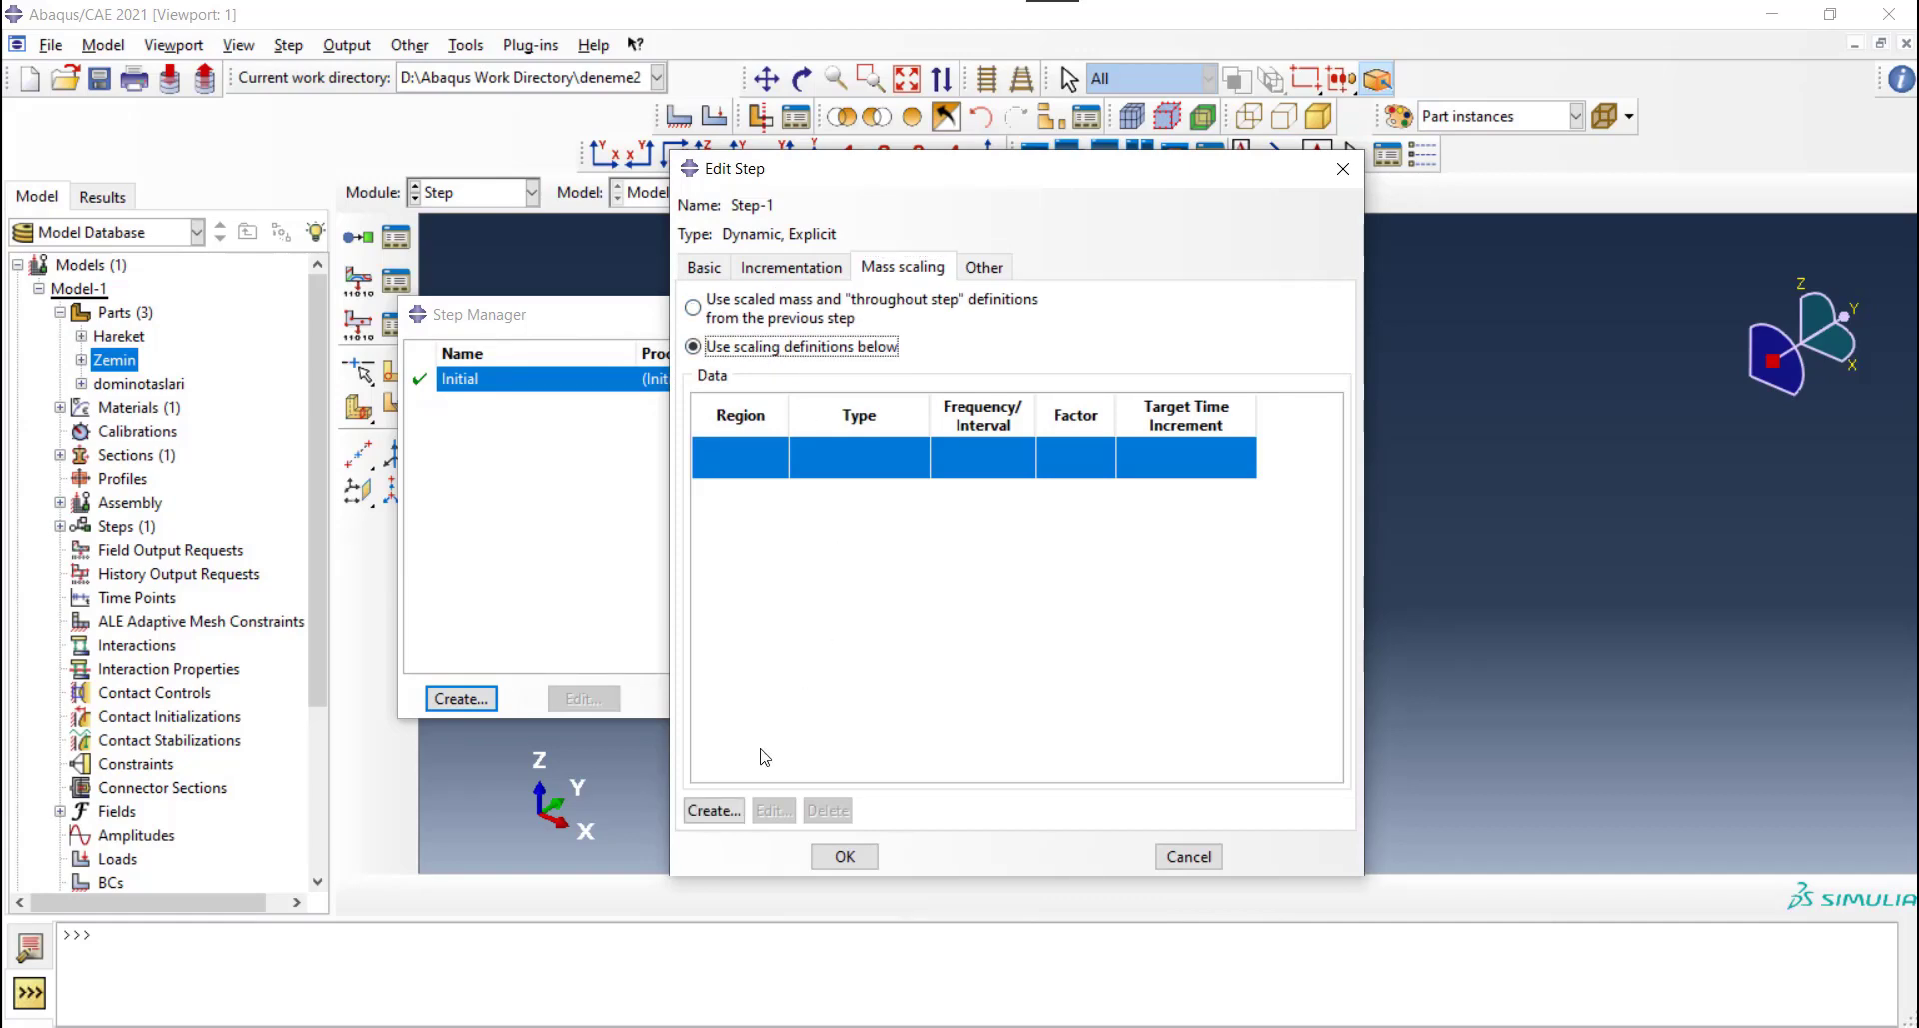
pyautogui.click(713, 810)
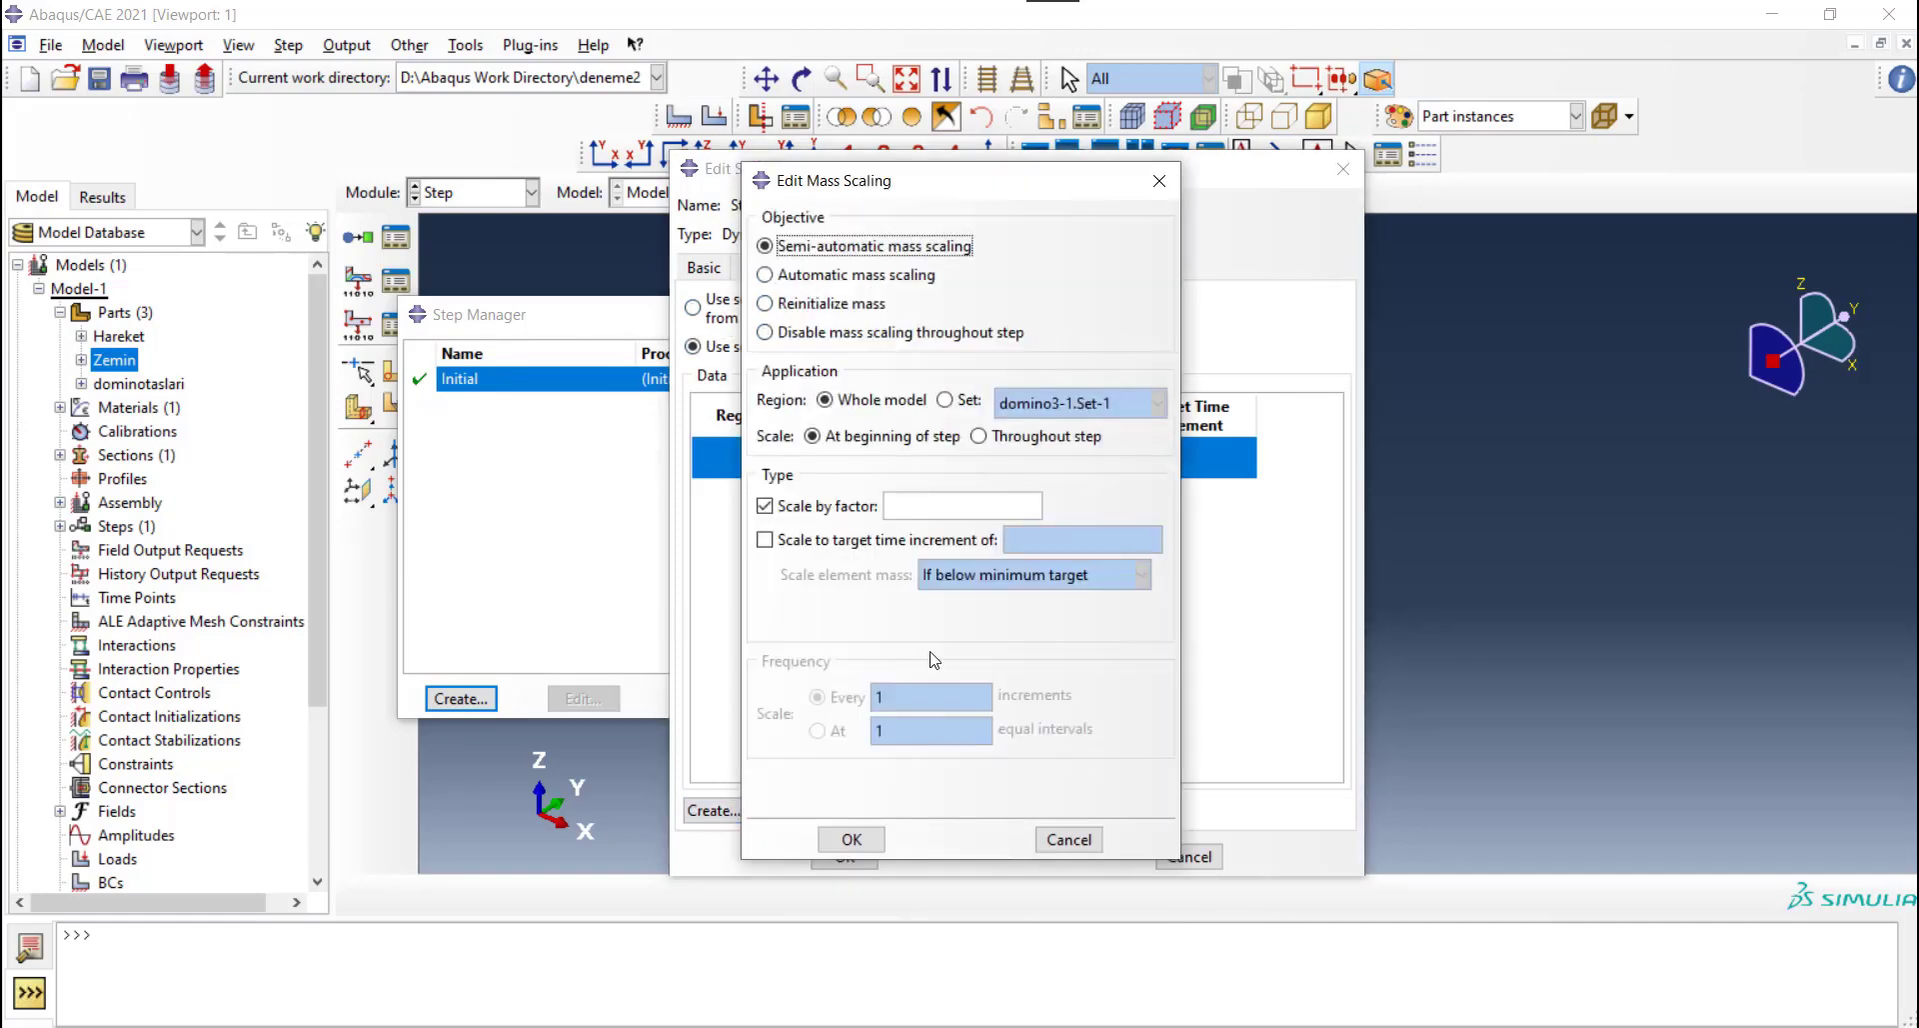
pyautogui.click(765, 540)
pyautogui.click(1039, 539)
pyautogui.write('1e')
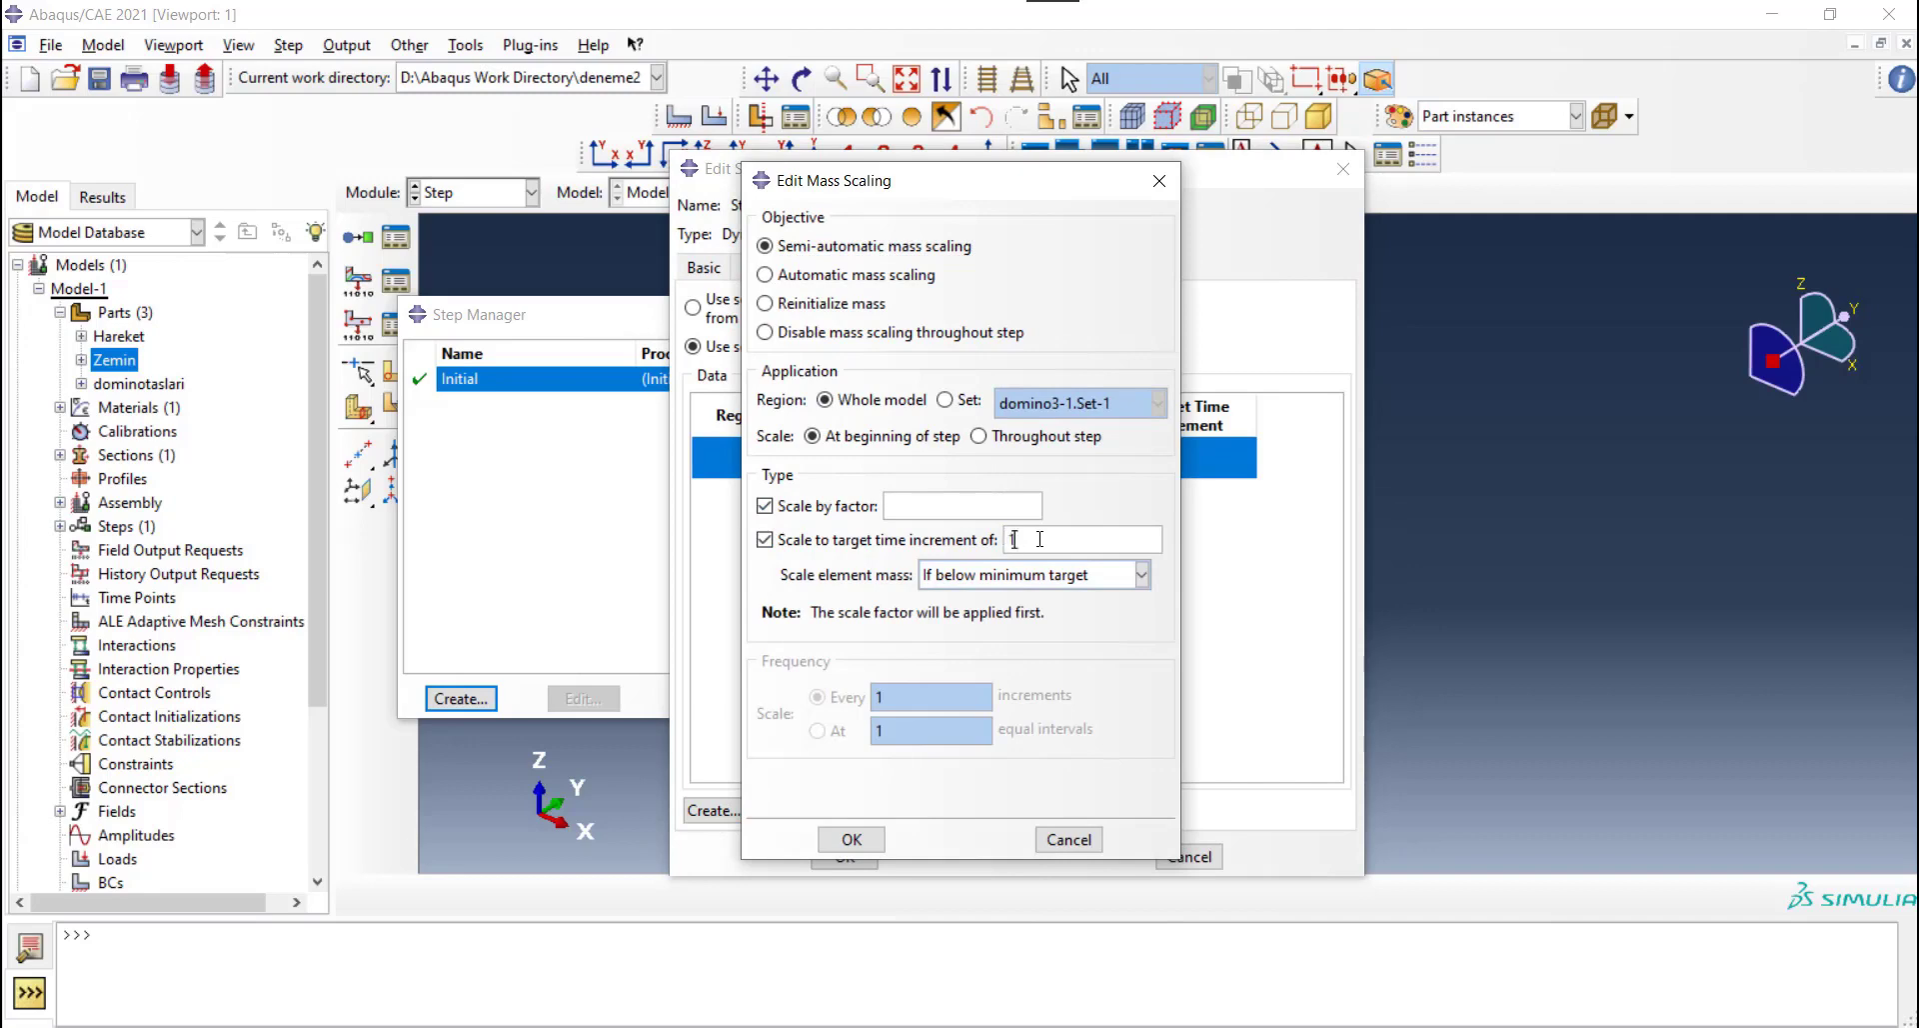
pyautogui.write('-')
pyautogui.write('6')
pyautogui.click(765, 506)
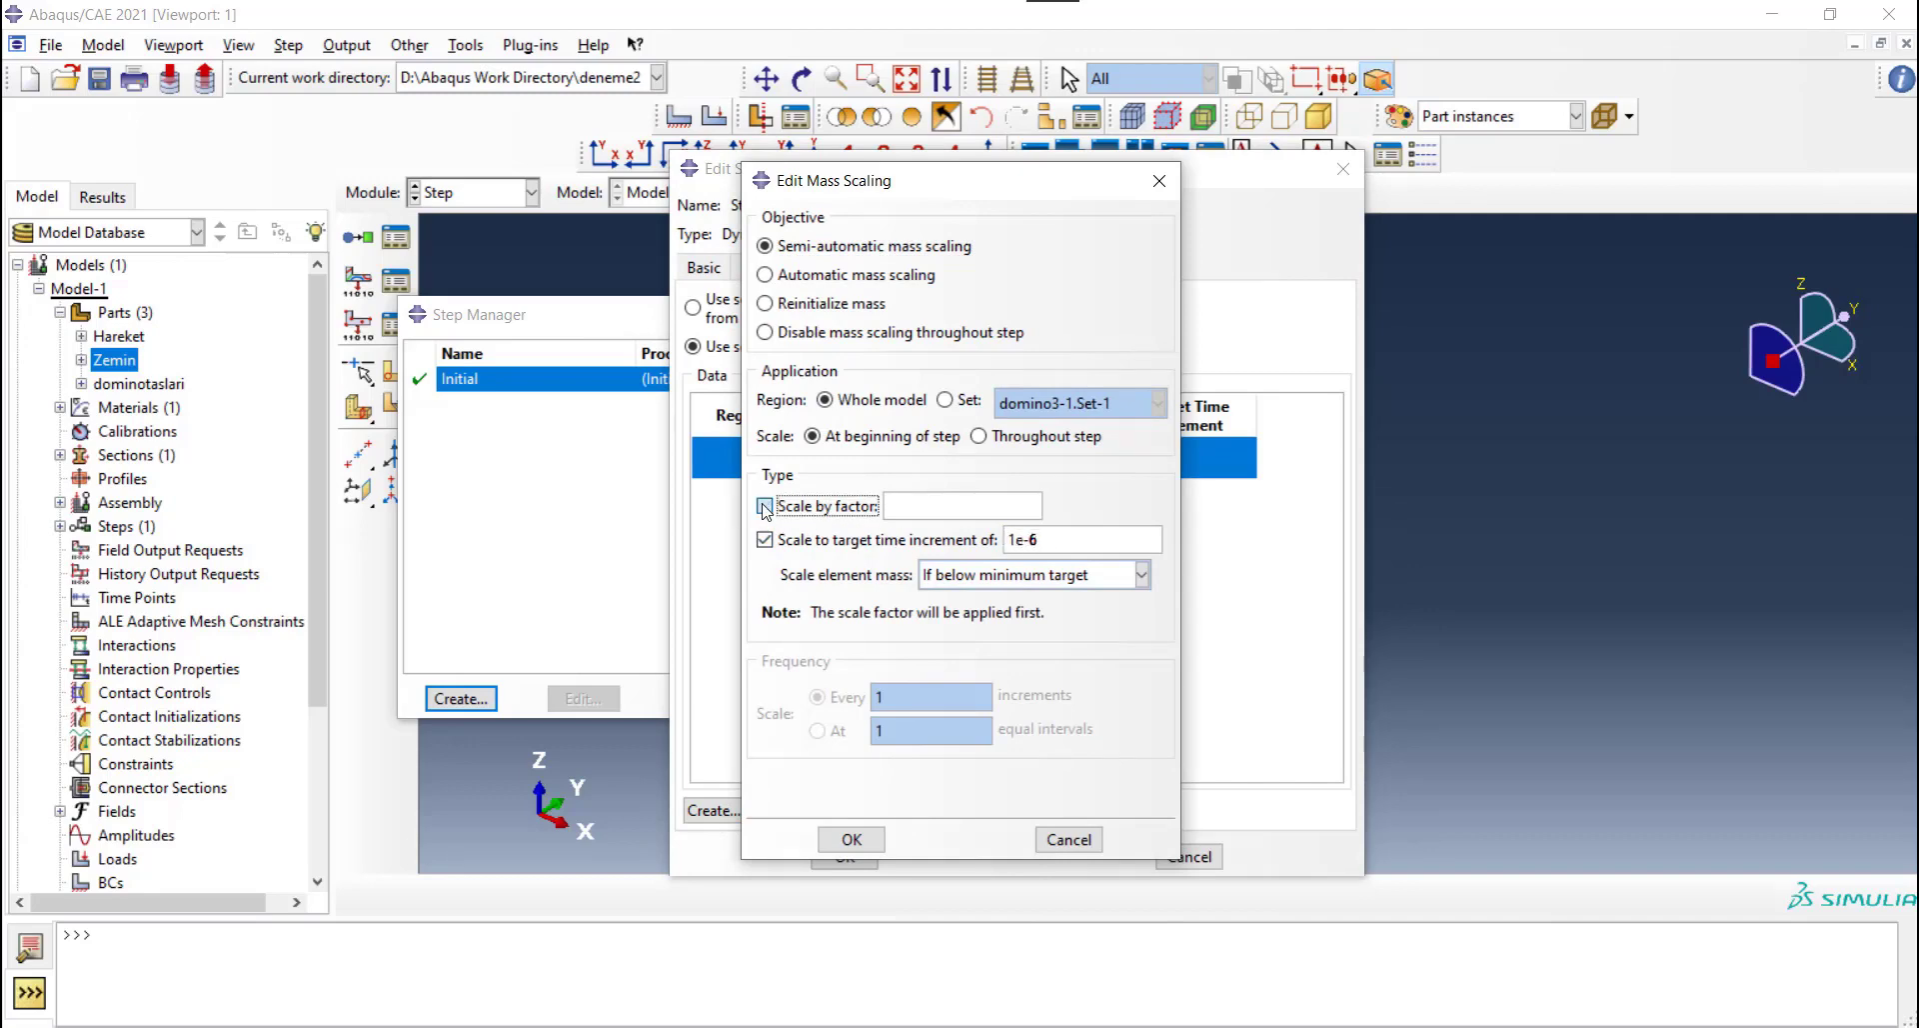
pyautogui.click(851, 839)
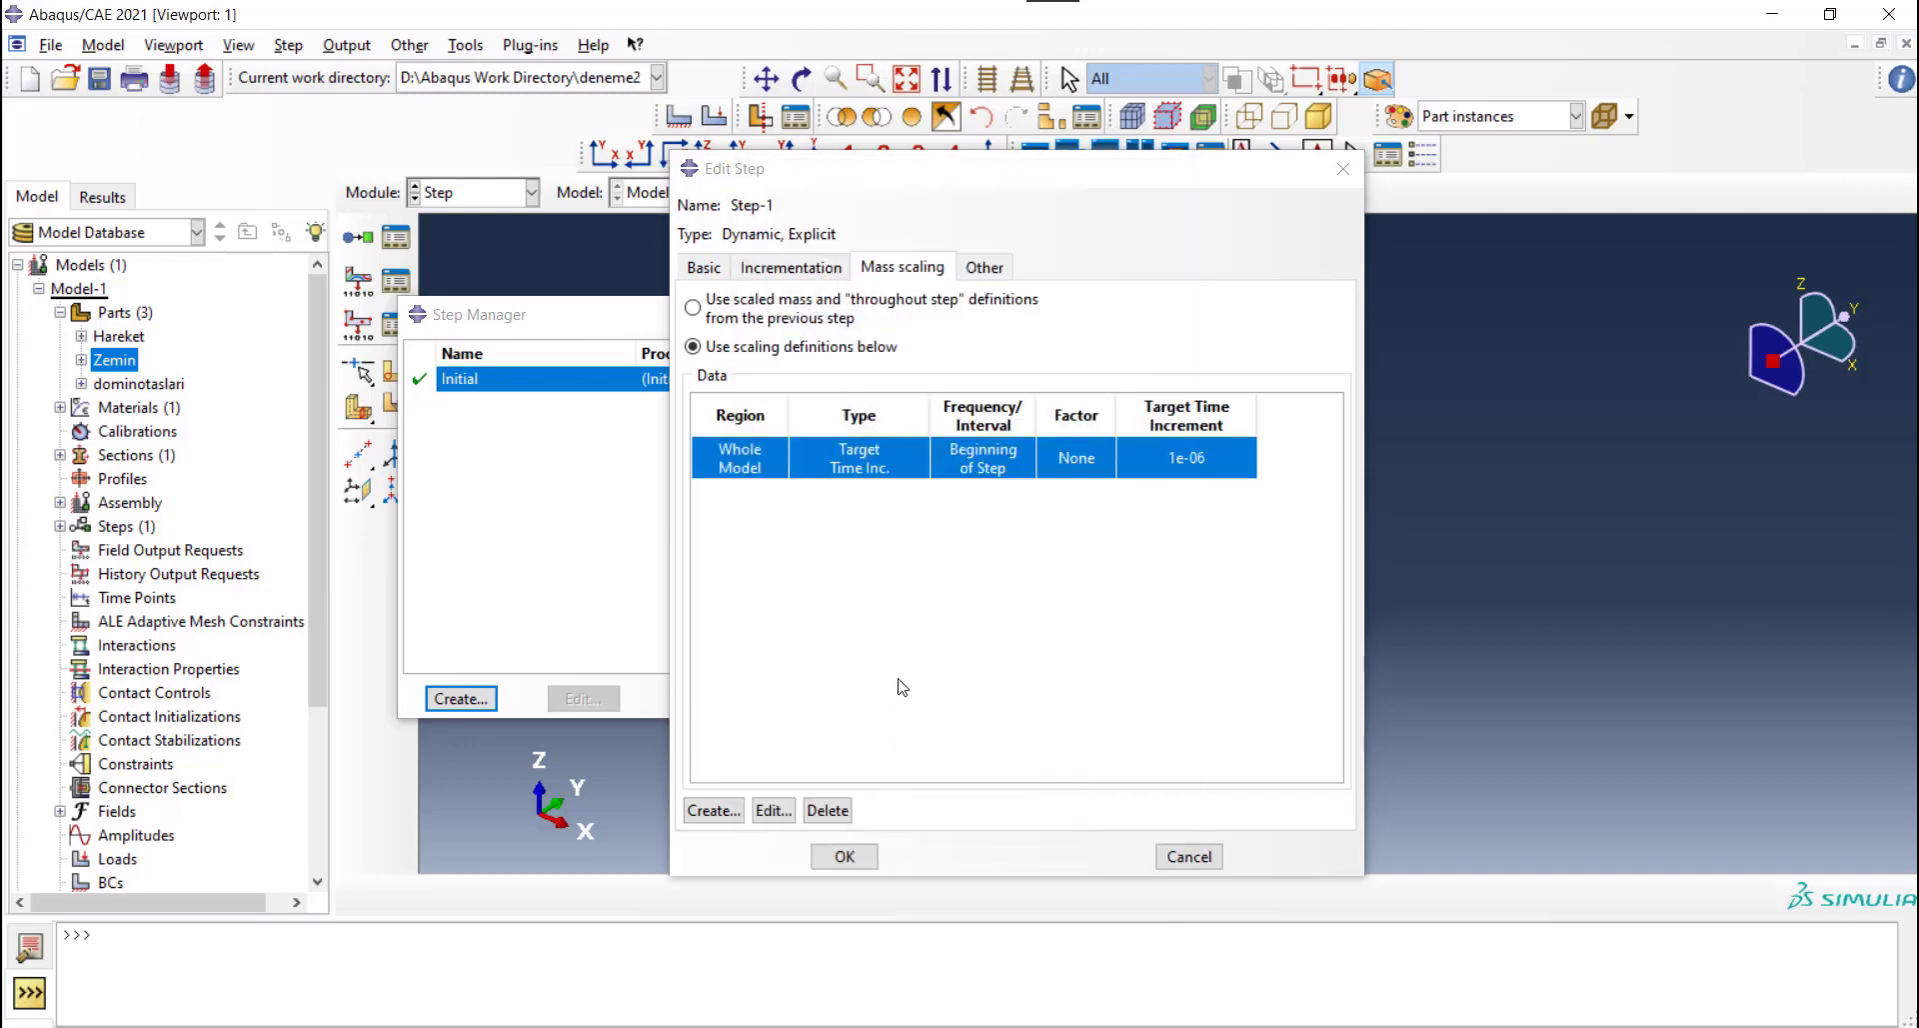
pyautogui.click(845, 856)
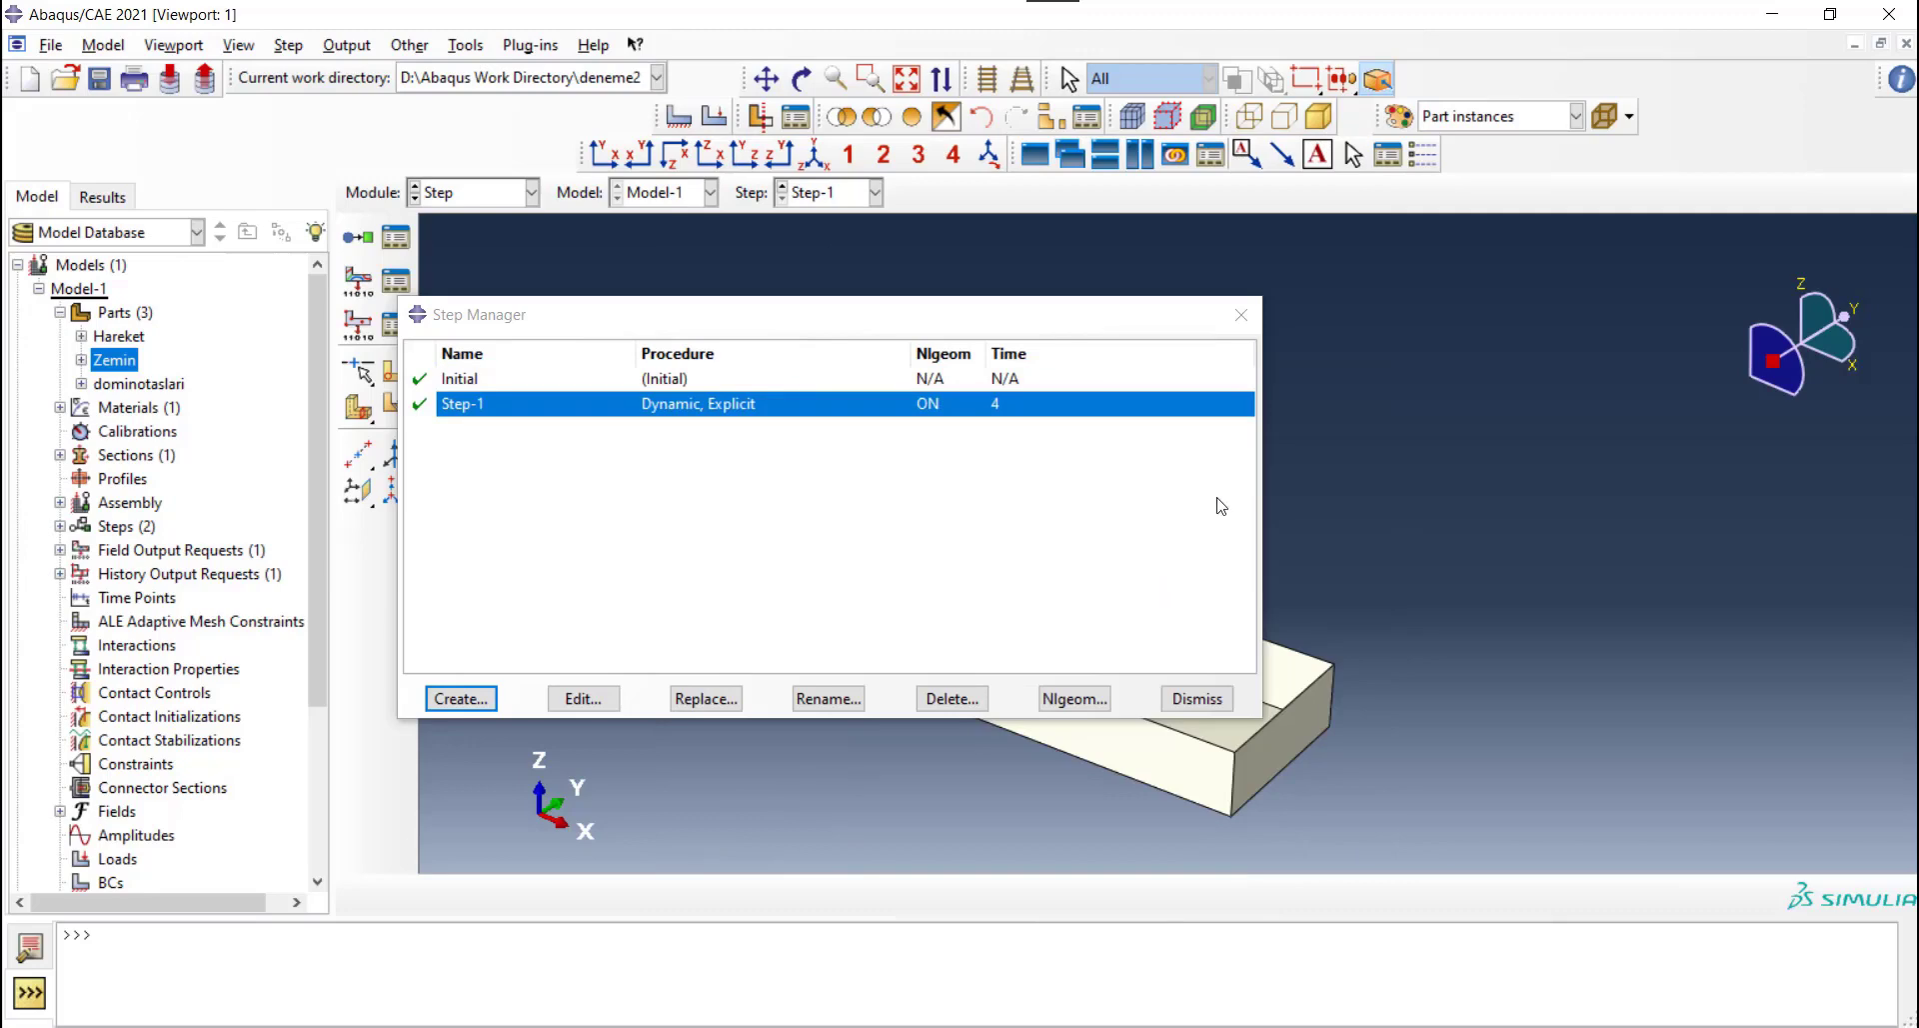
pyautogui.click(1242, 316)
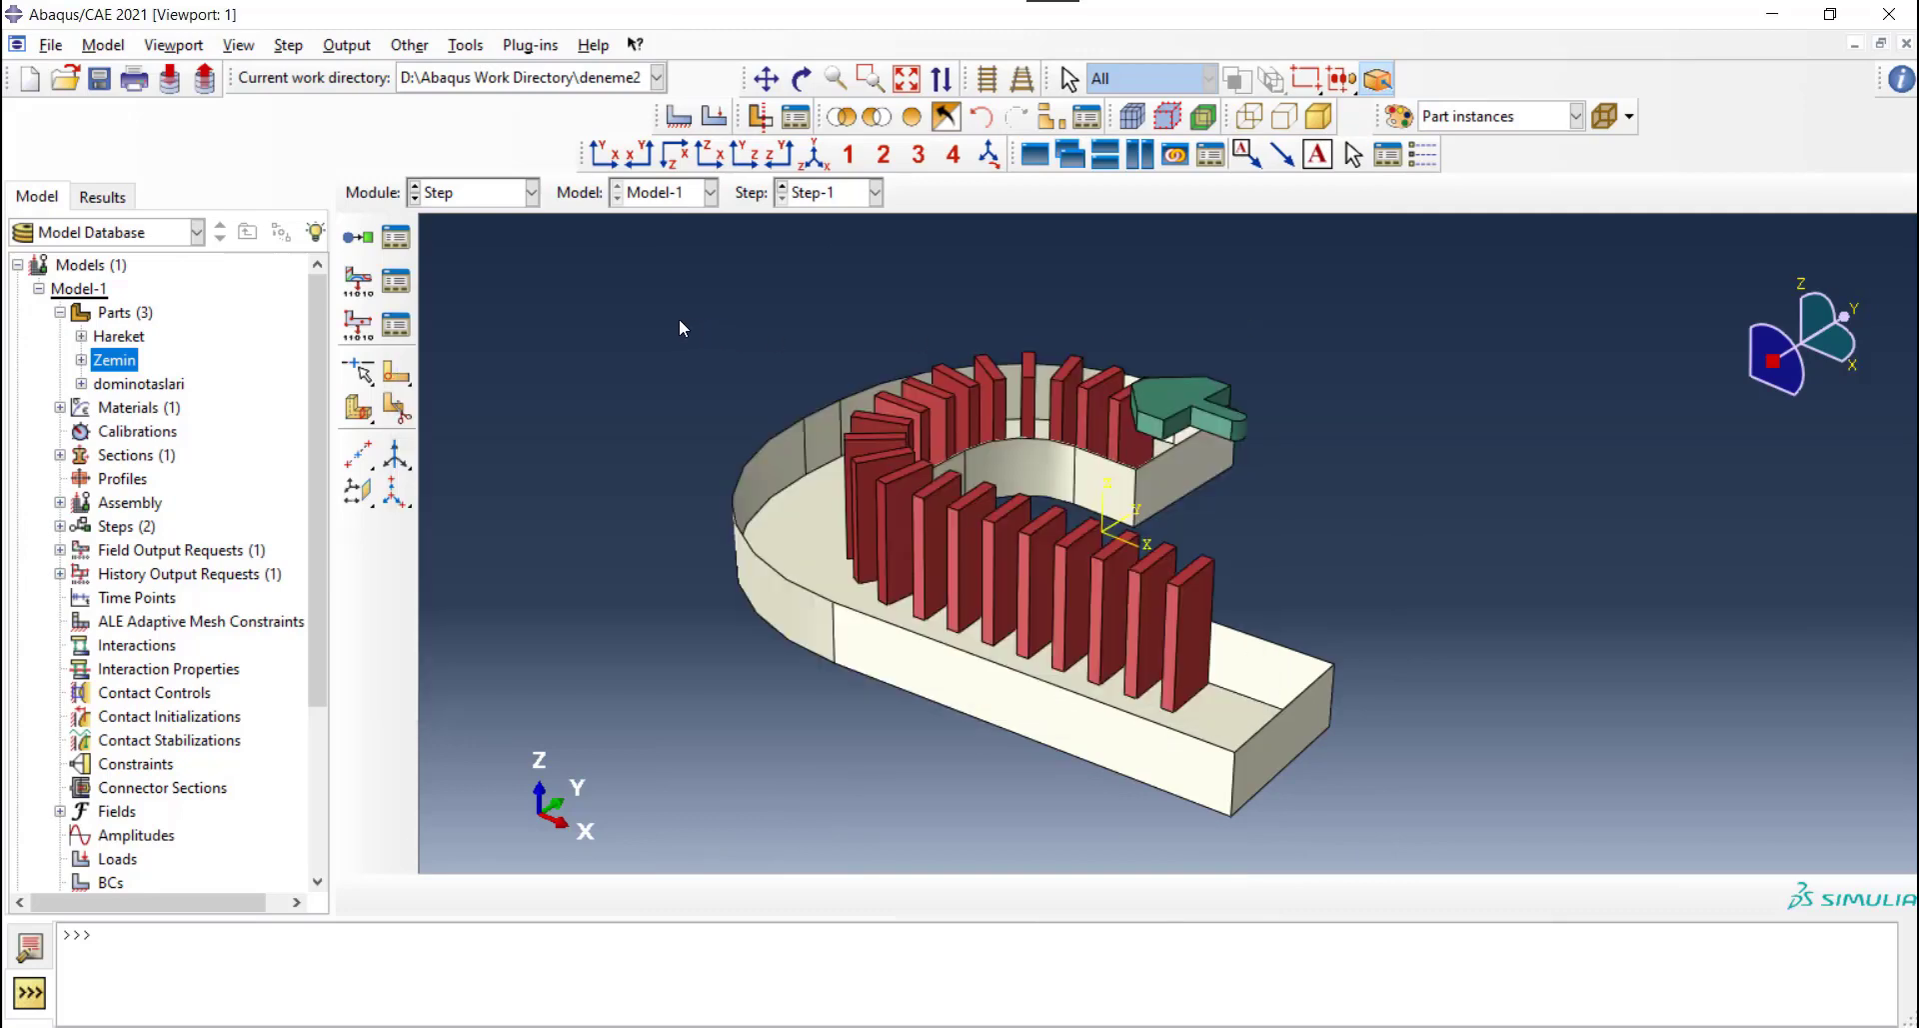
# In the Interaction module, start a new Contact interaction property
pyautogui.click(470, 200)
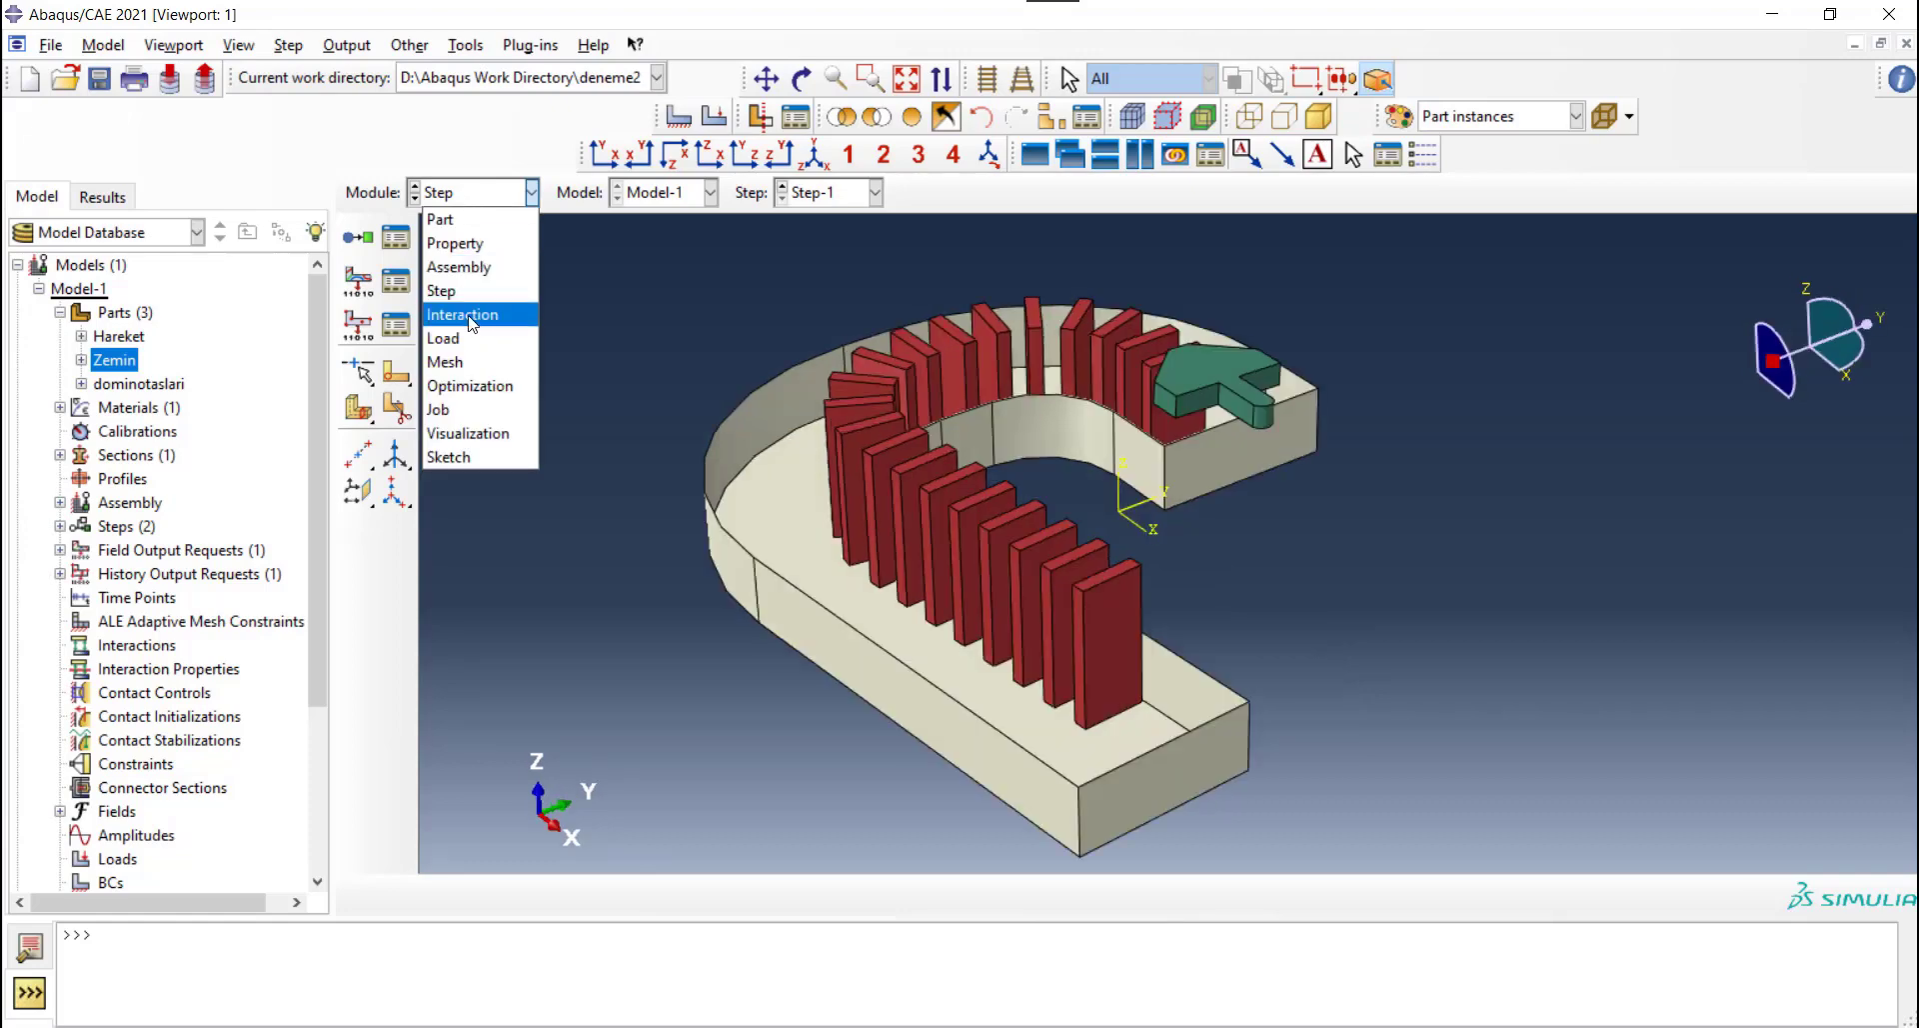
pyautogui.click(470, 316)
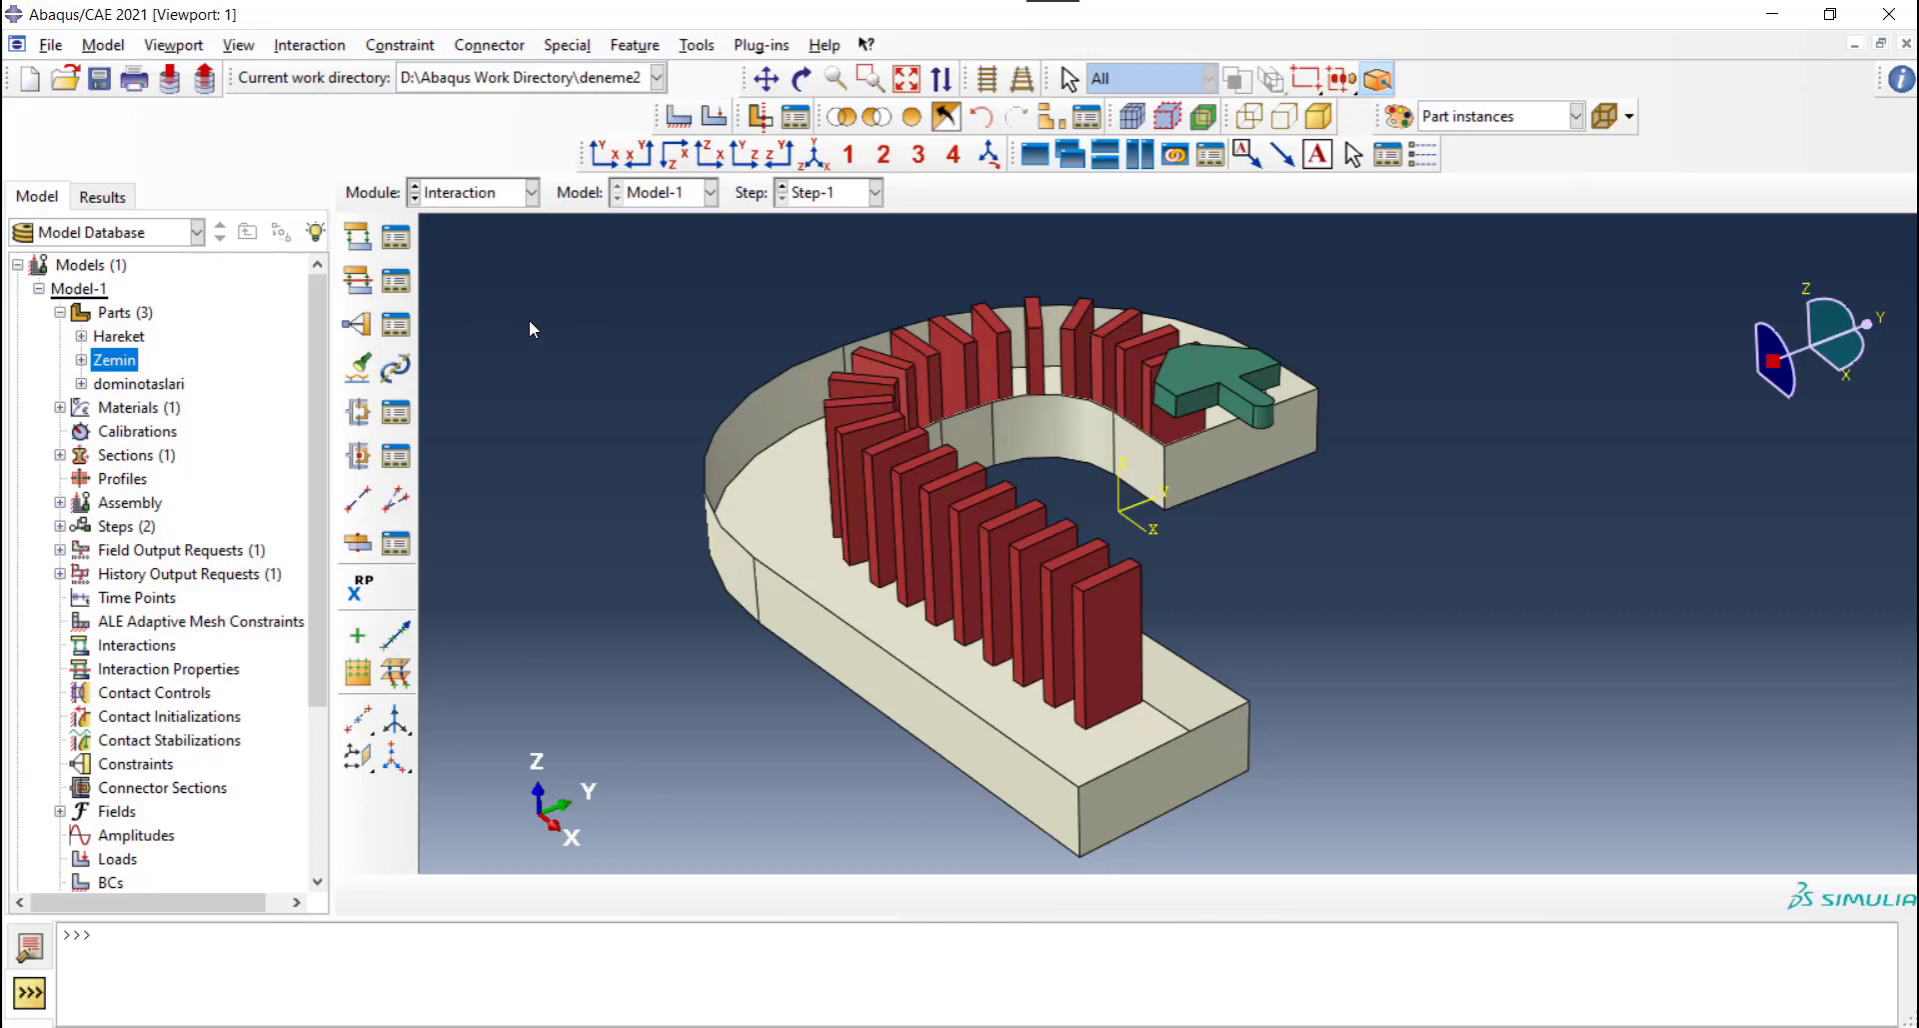
pyautogui.click(396, 280)
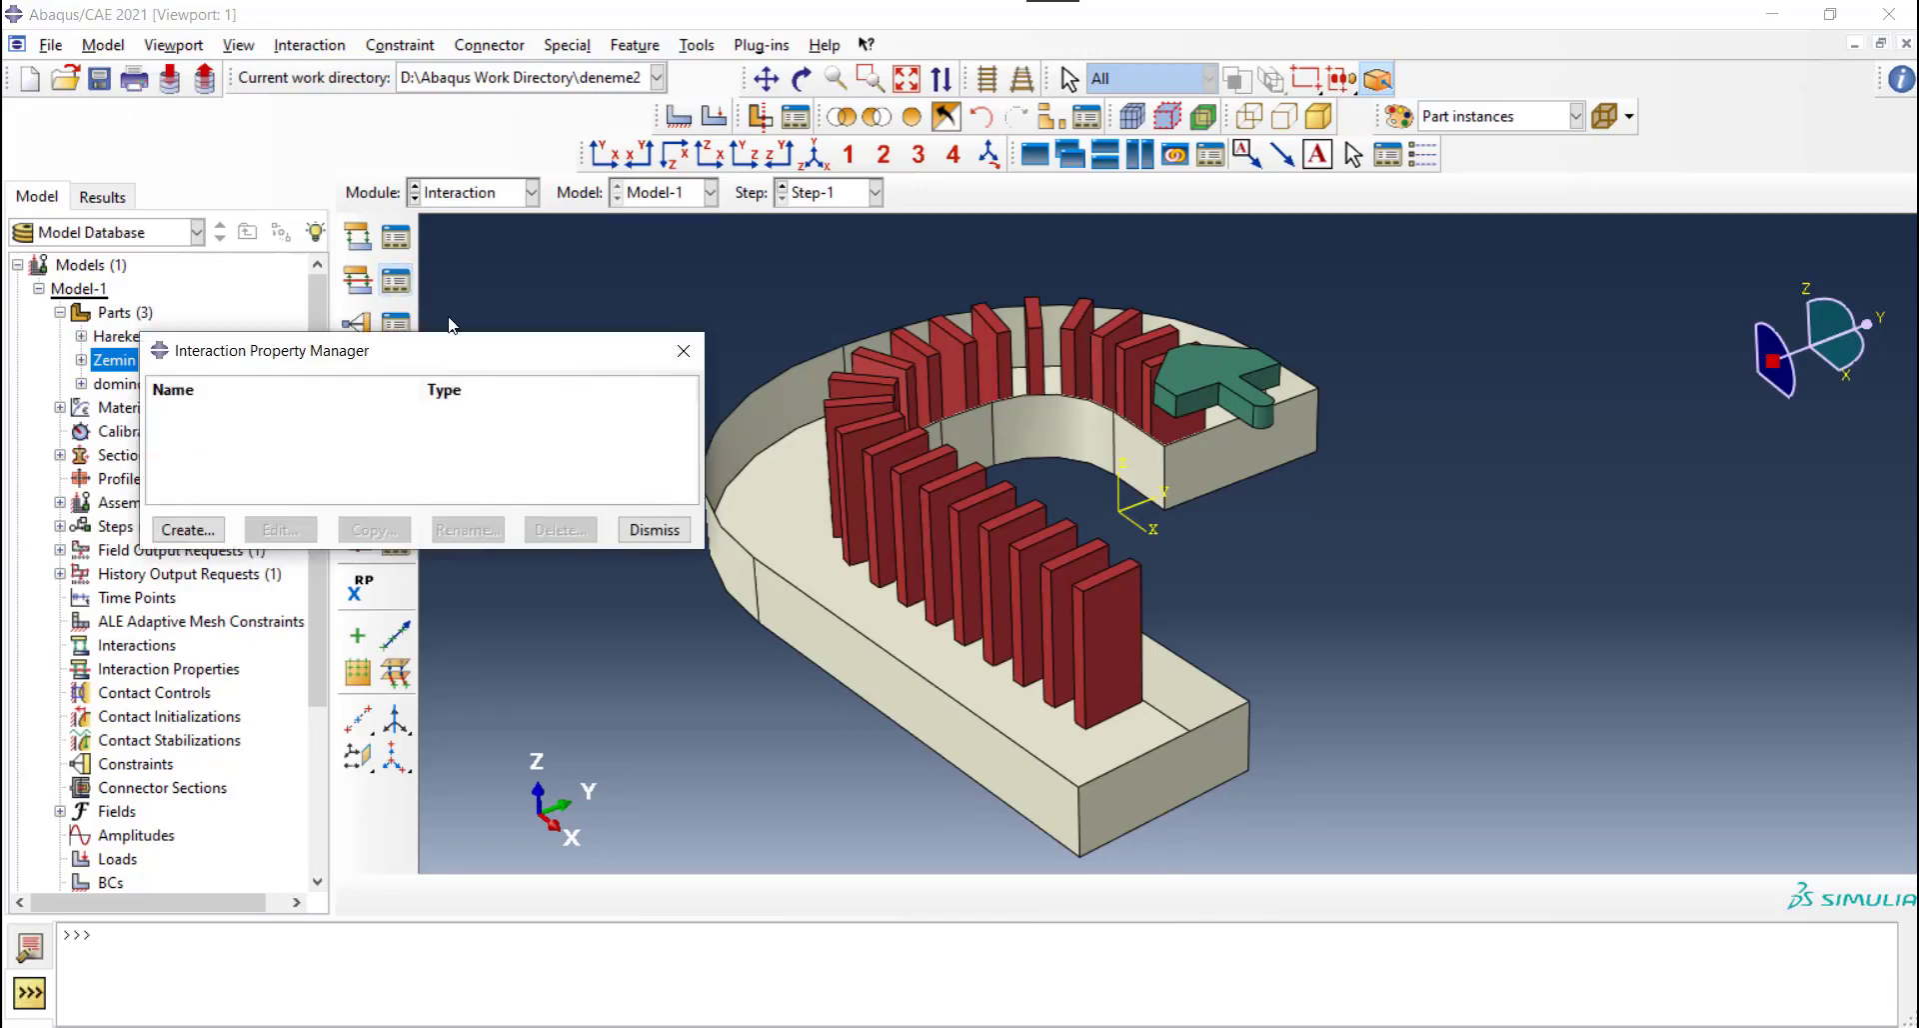
pyautogui.click(186, 529)
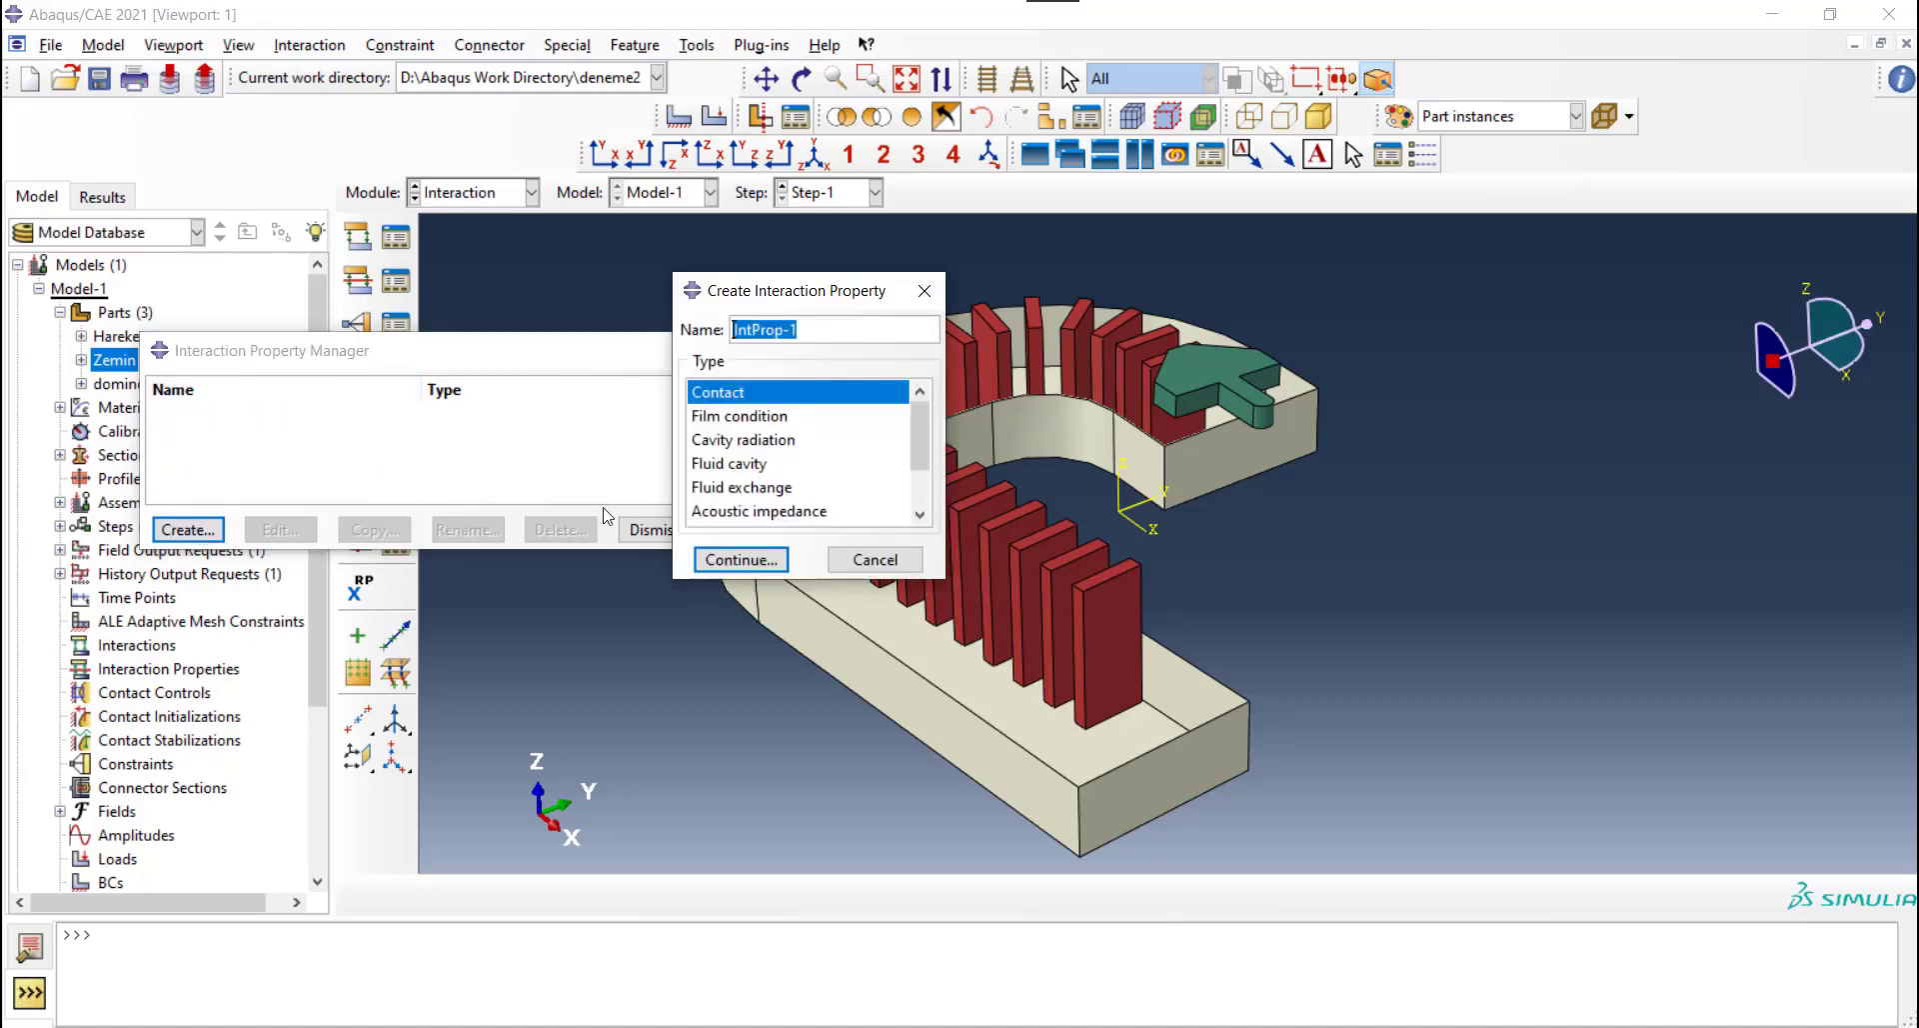
pyautogui.click(740, 560)
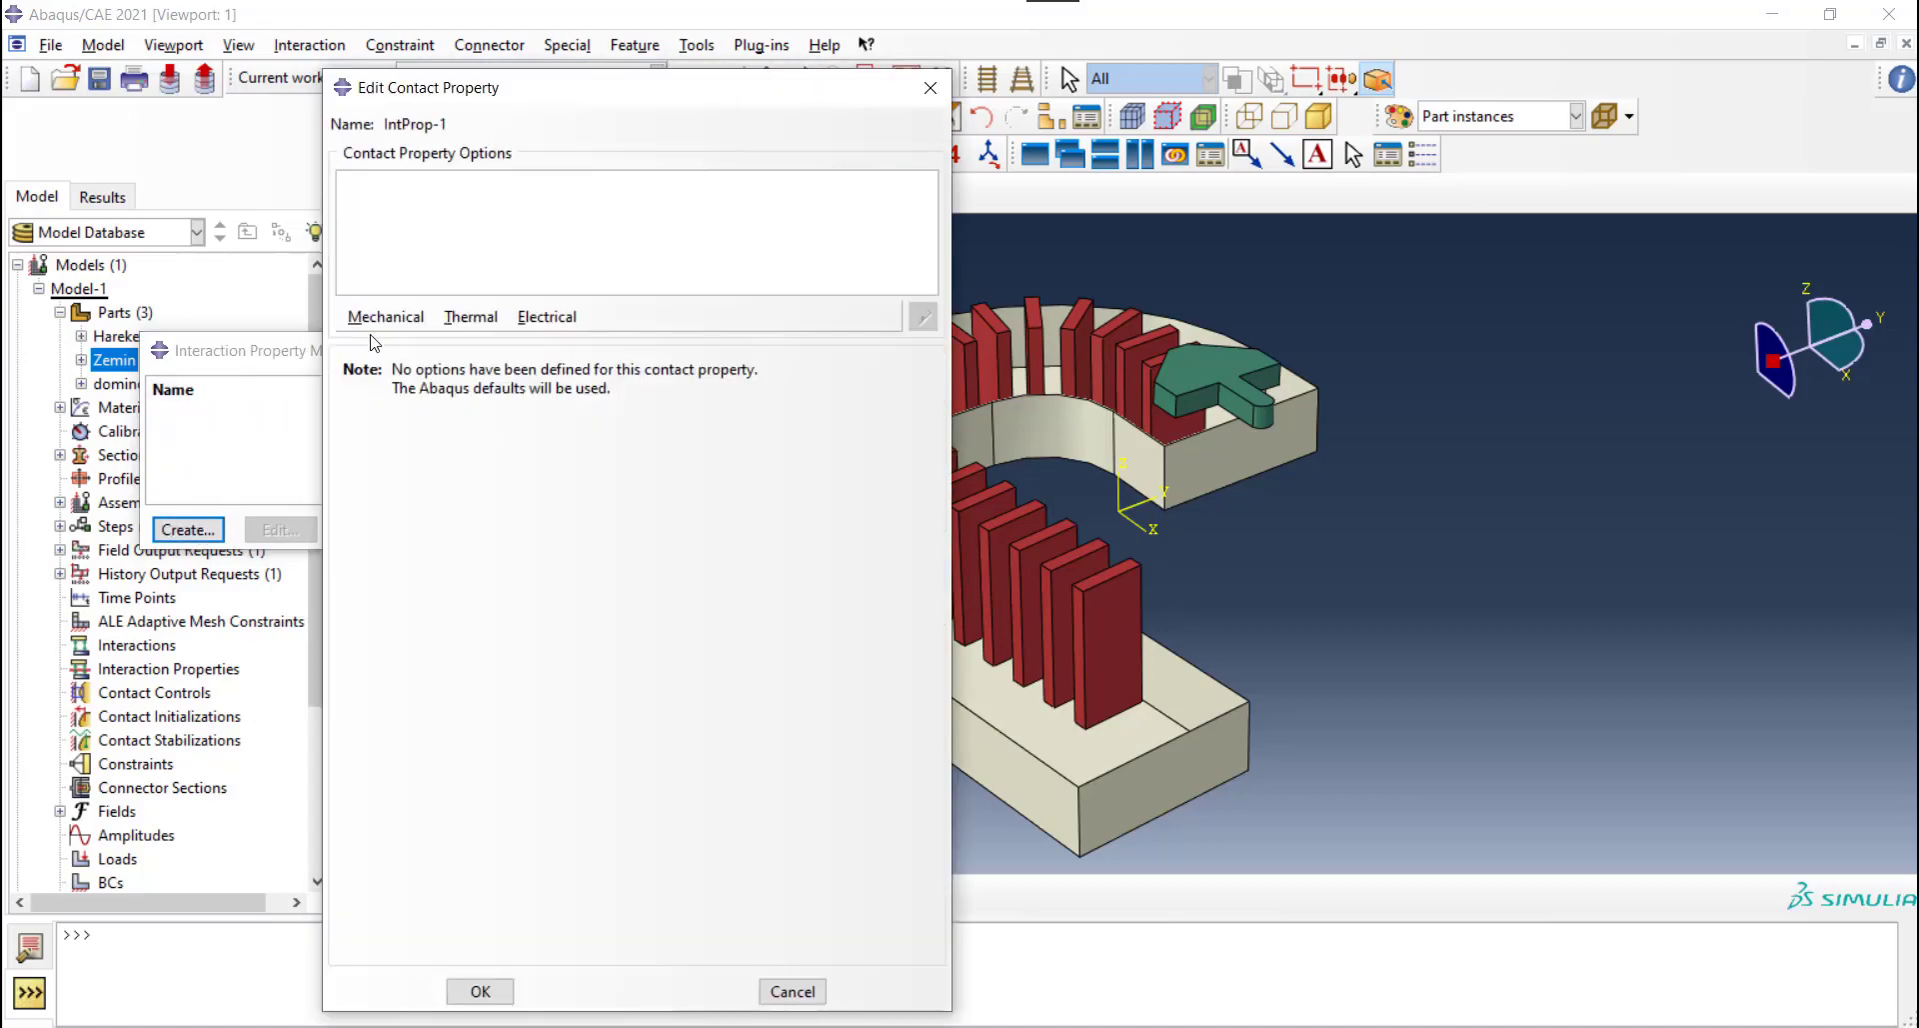
# Add tangential behavior with Penalty friction and a 0.3 friction coefficient
pyautogui.click(385, 317)
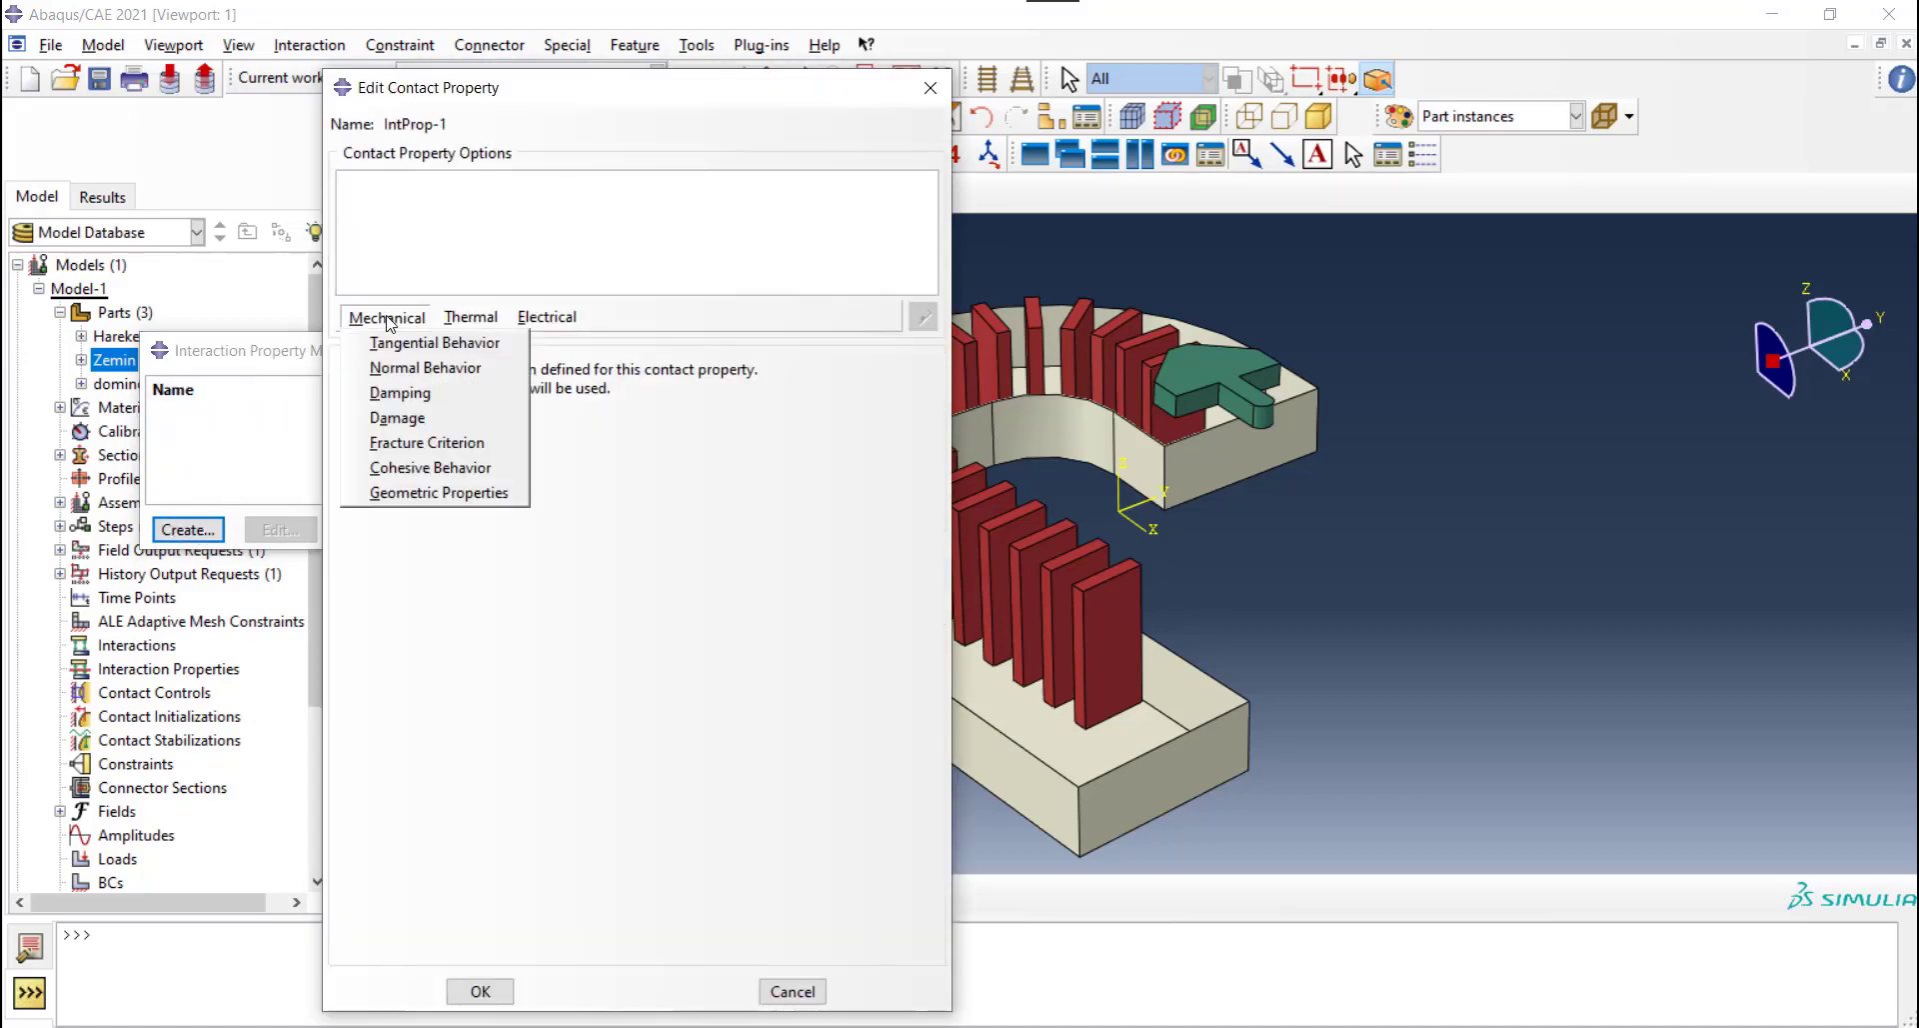
pyautogui.click(430, 344)
pyautogui.click(560, 395)
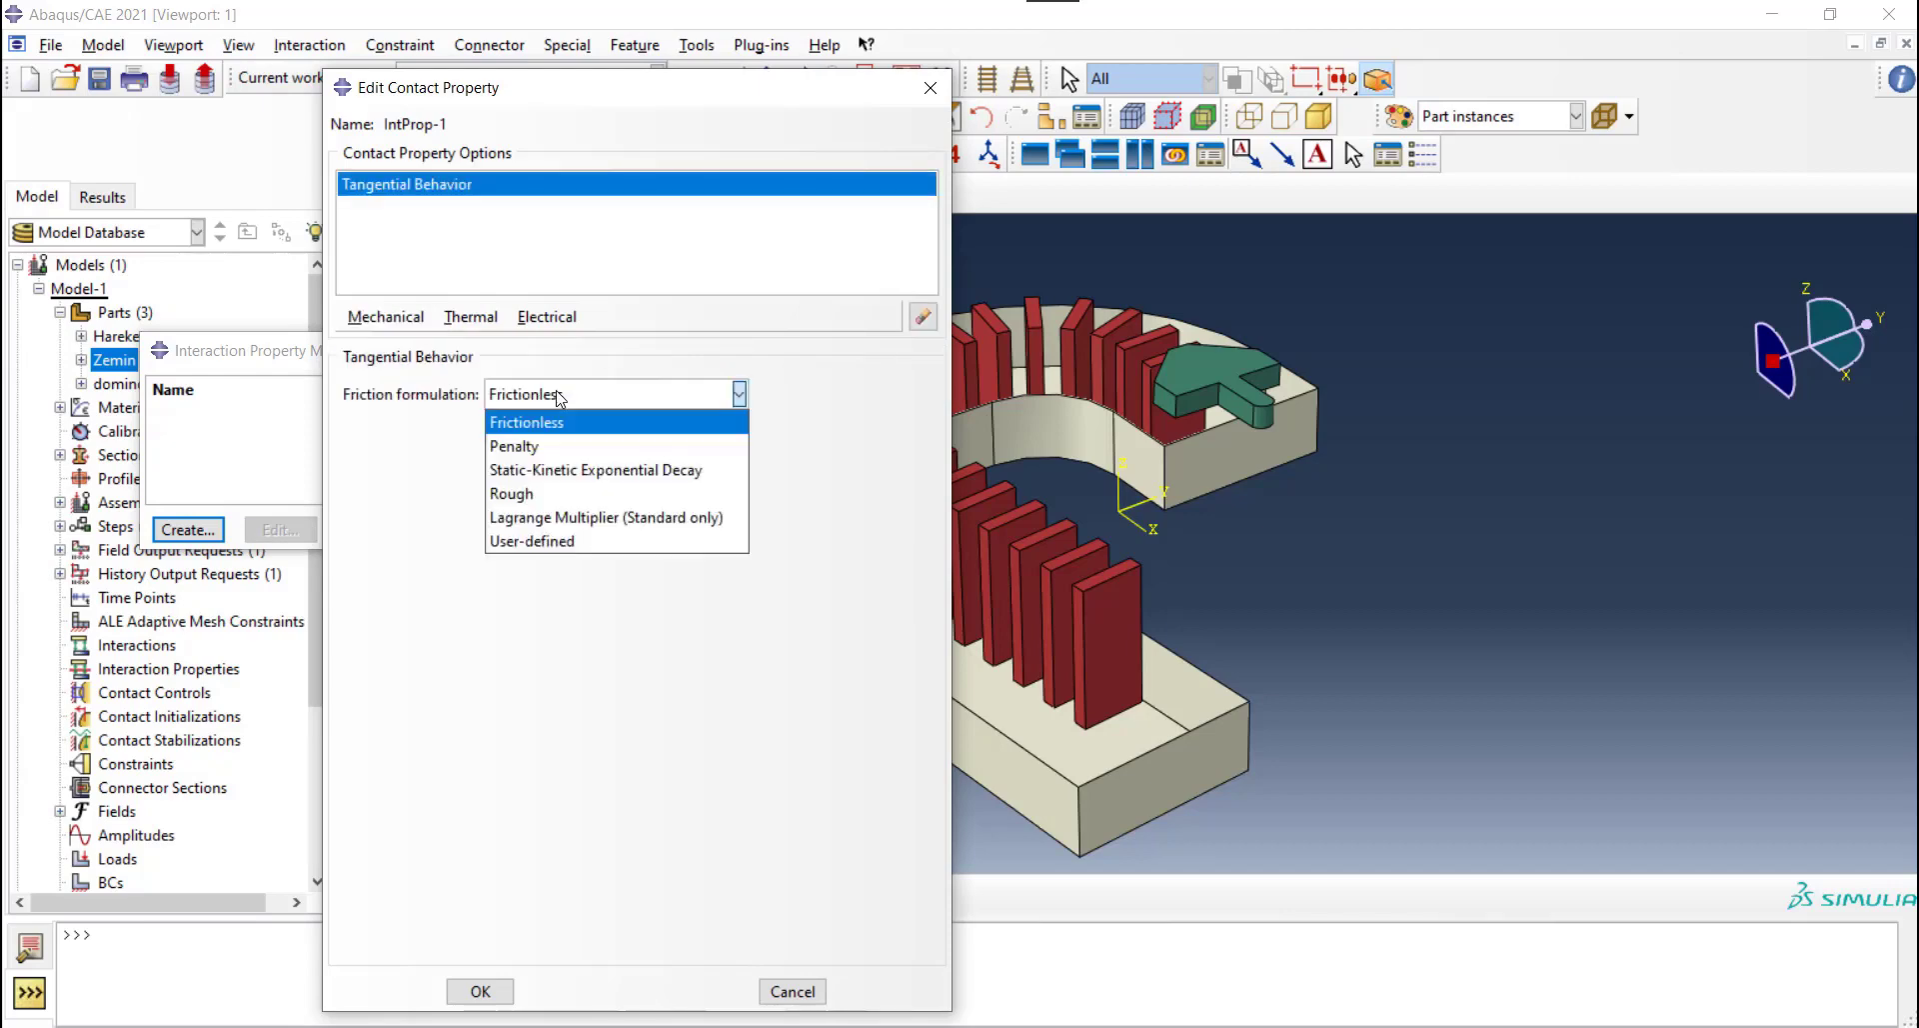
pyautogui.click(550, 448)
pyautogui.click(405, 650)
pyautogui.write('0.3')
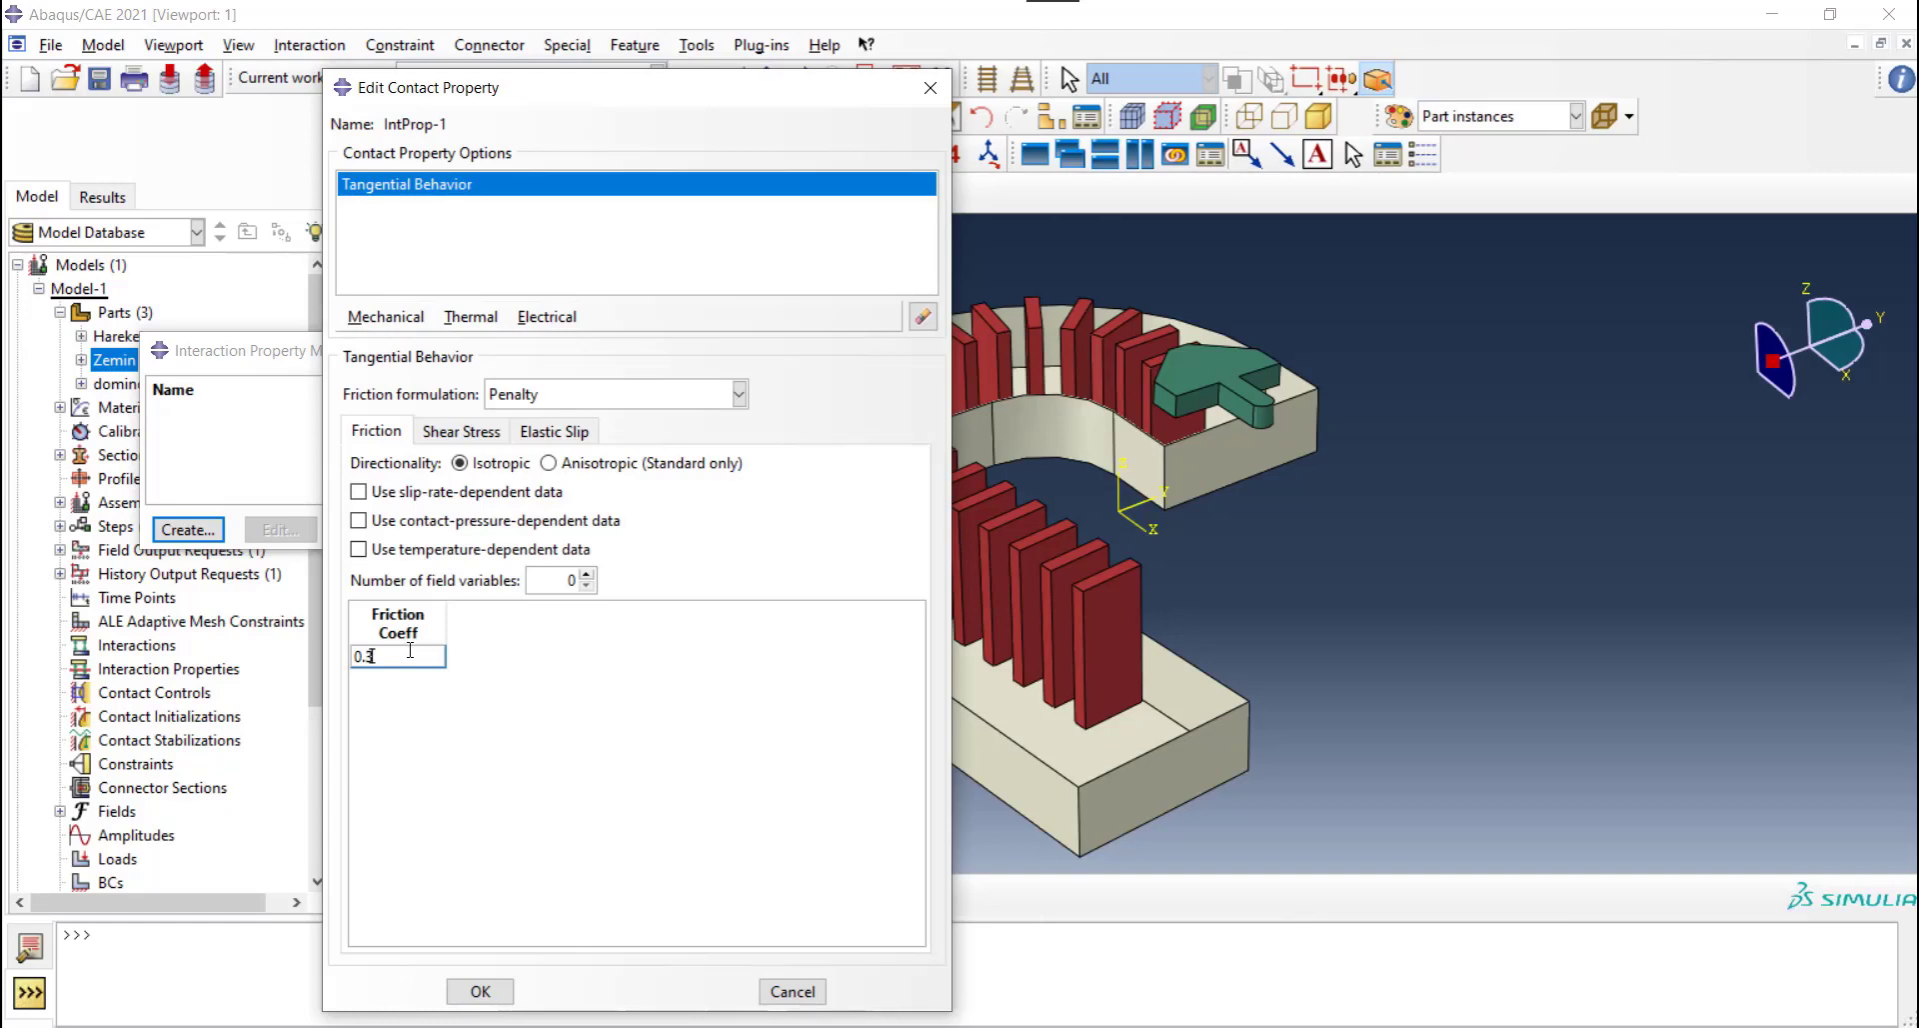
pyautogui.press('Return')
# Add Hard Contact normal behavior with default enforcement and save IntProp-1
pyautogui.click(388, 317)
pyautogui.click(416, 365)
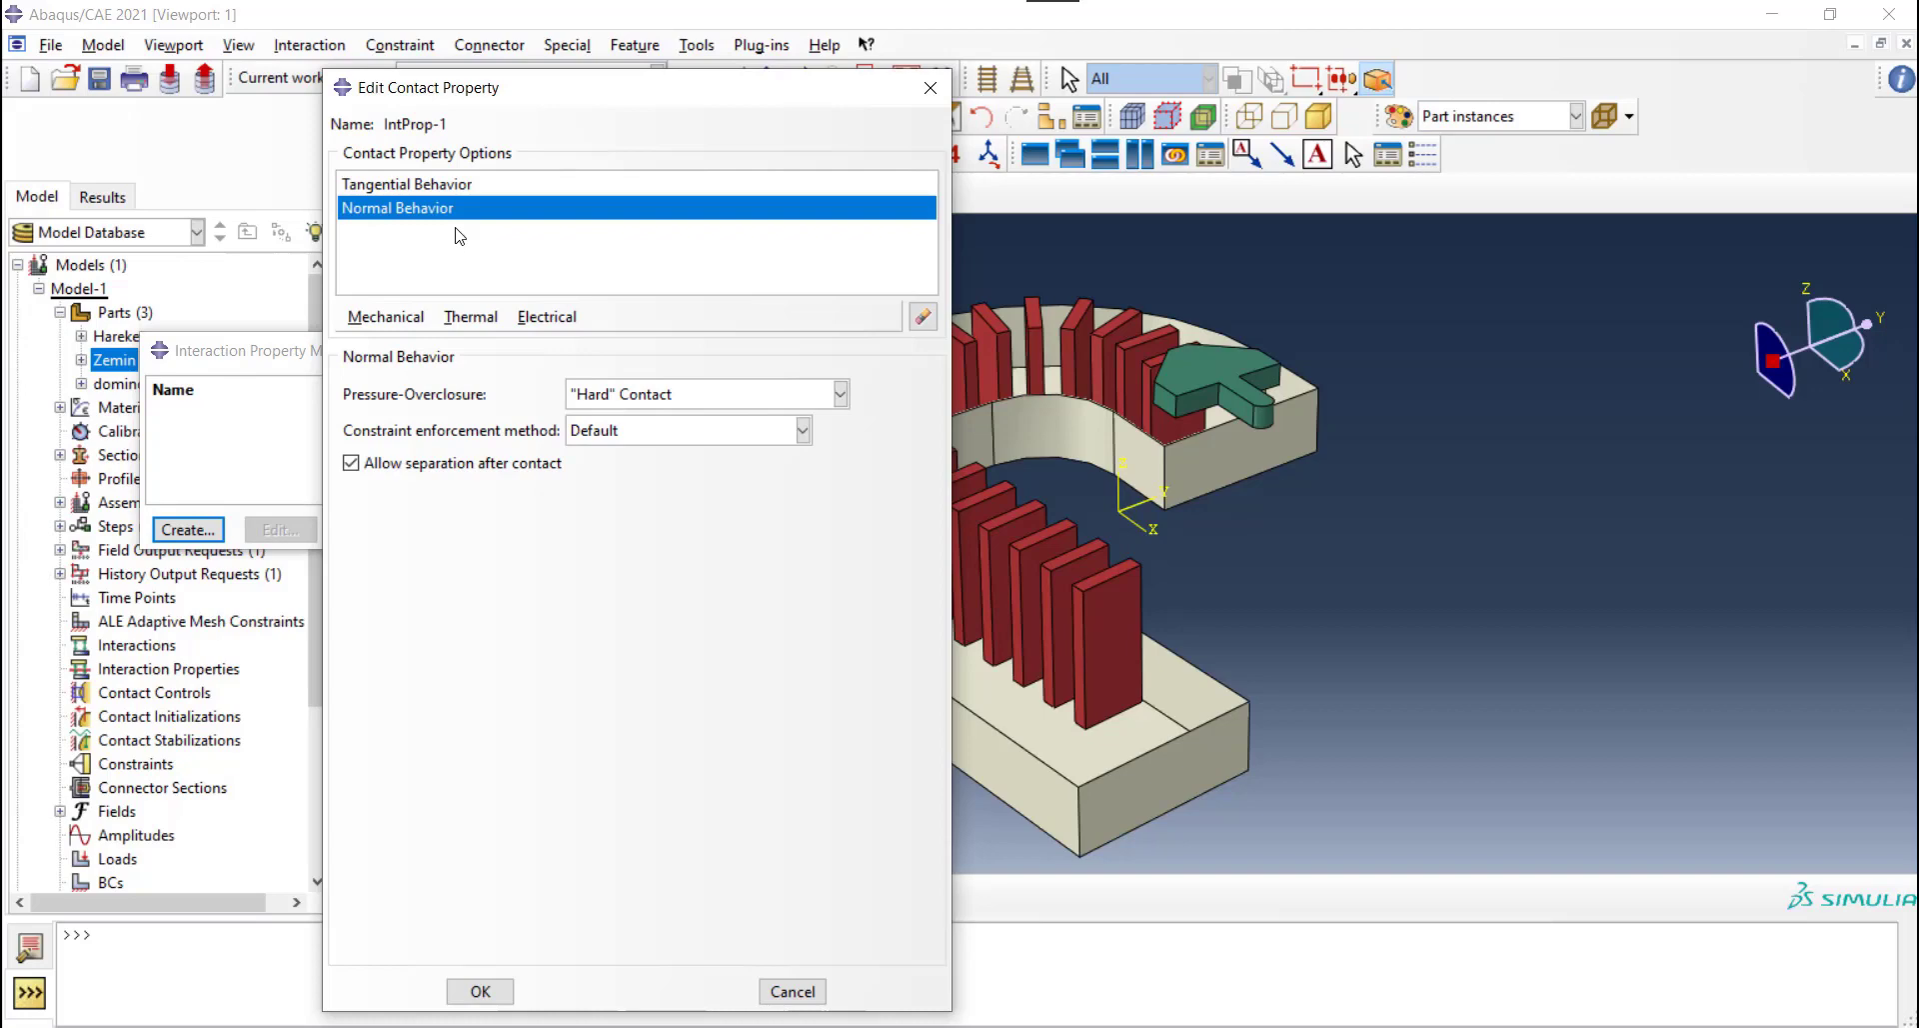
pyautogui.click(657, 432)
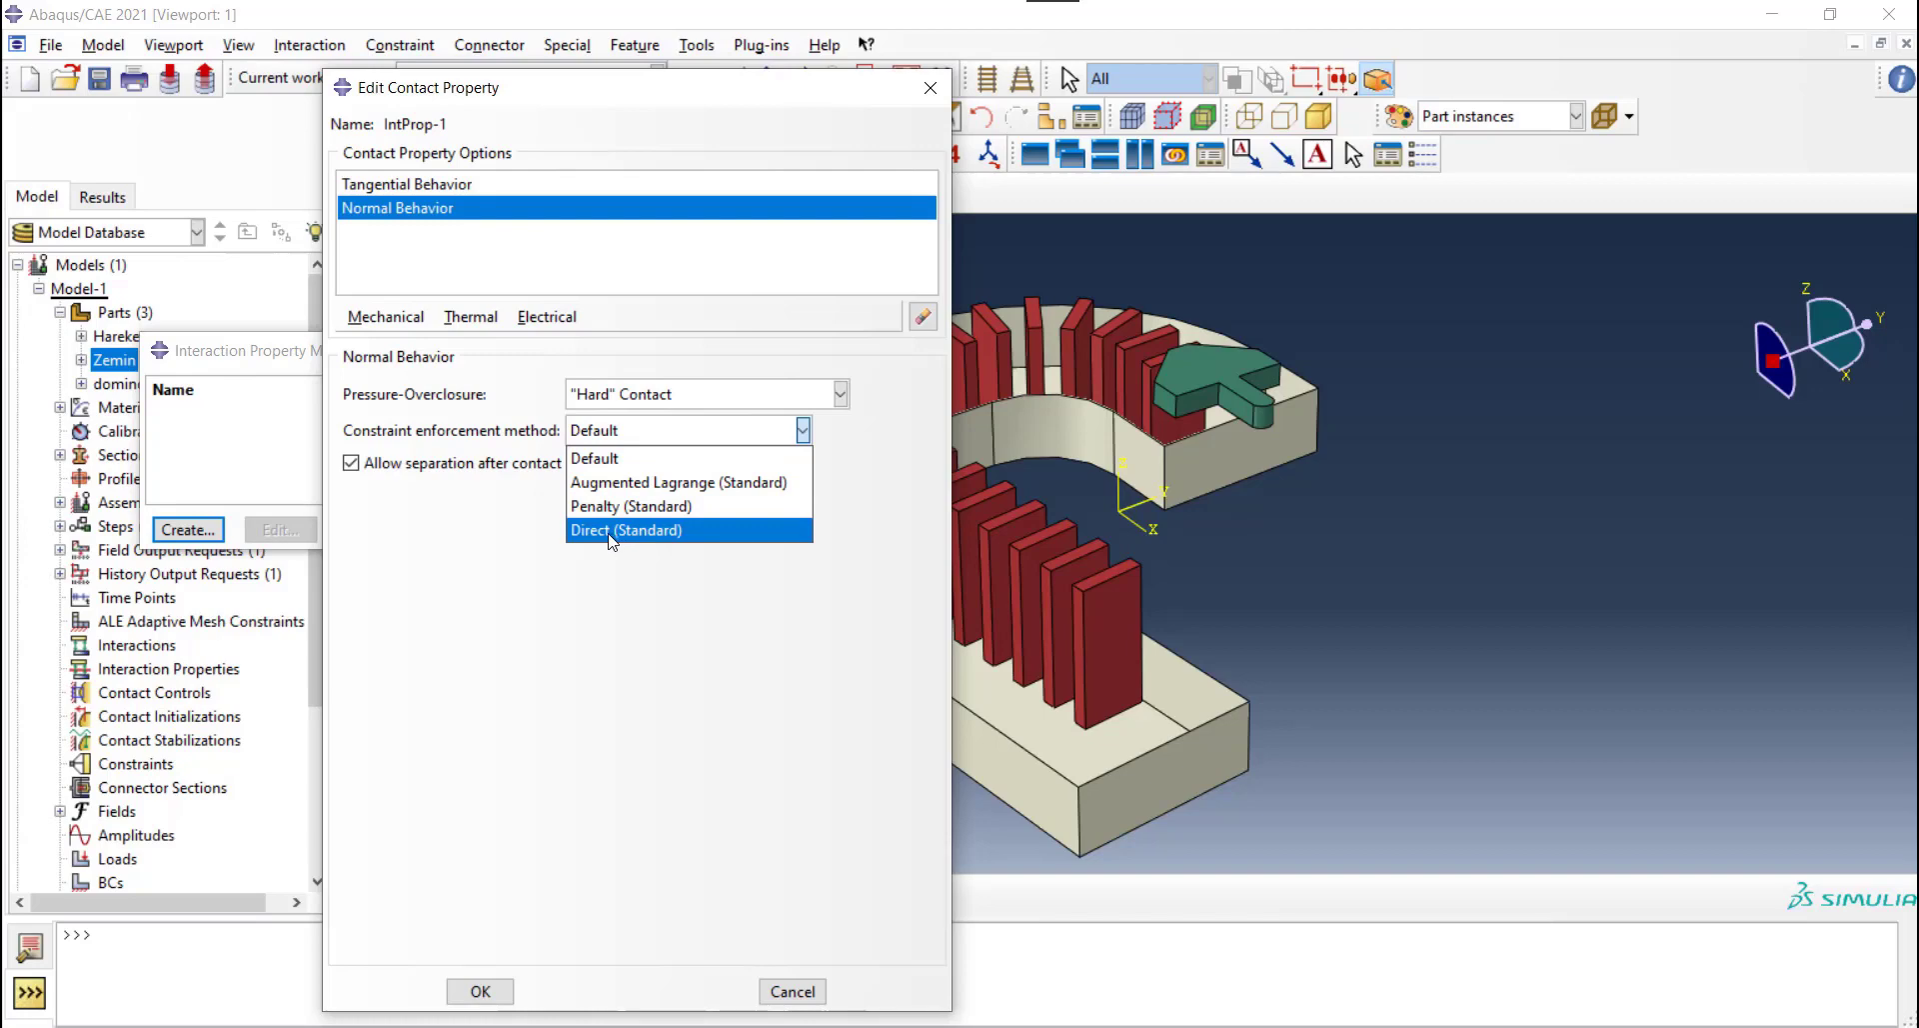
pyautogui.click(499, 536)
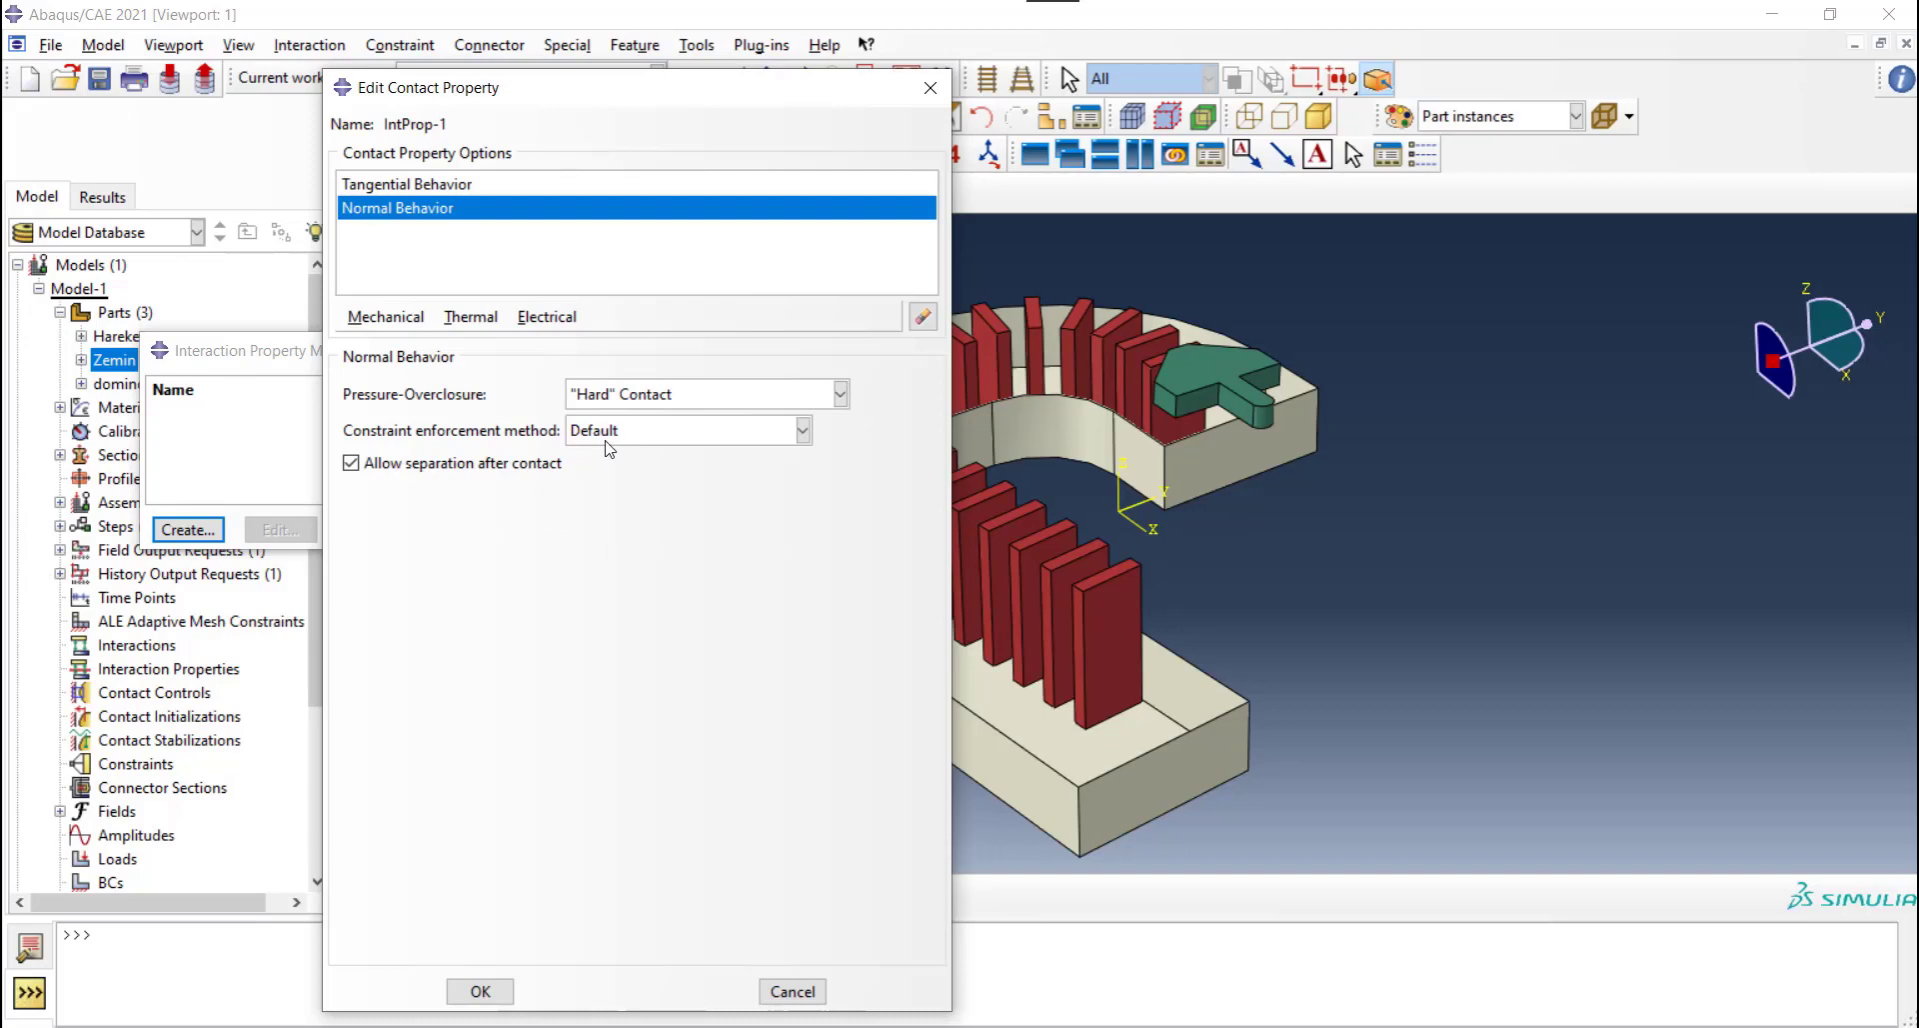
pyautogui.click(481, 992)
# Start a new interaction in Step-1 while orbiting the model to inspect it
pyautogui.click(652, 531)
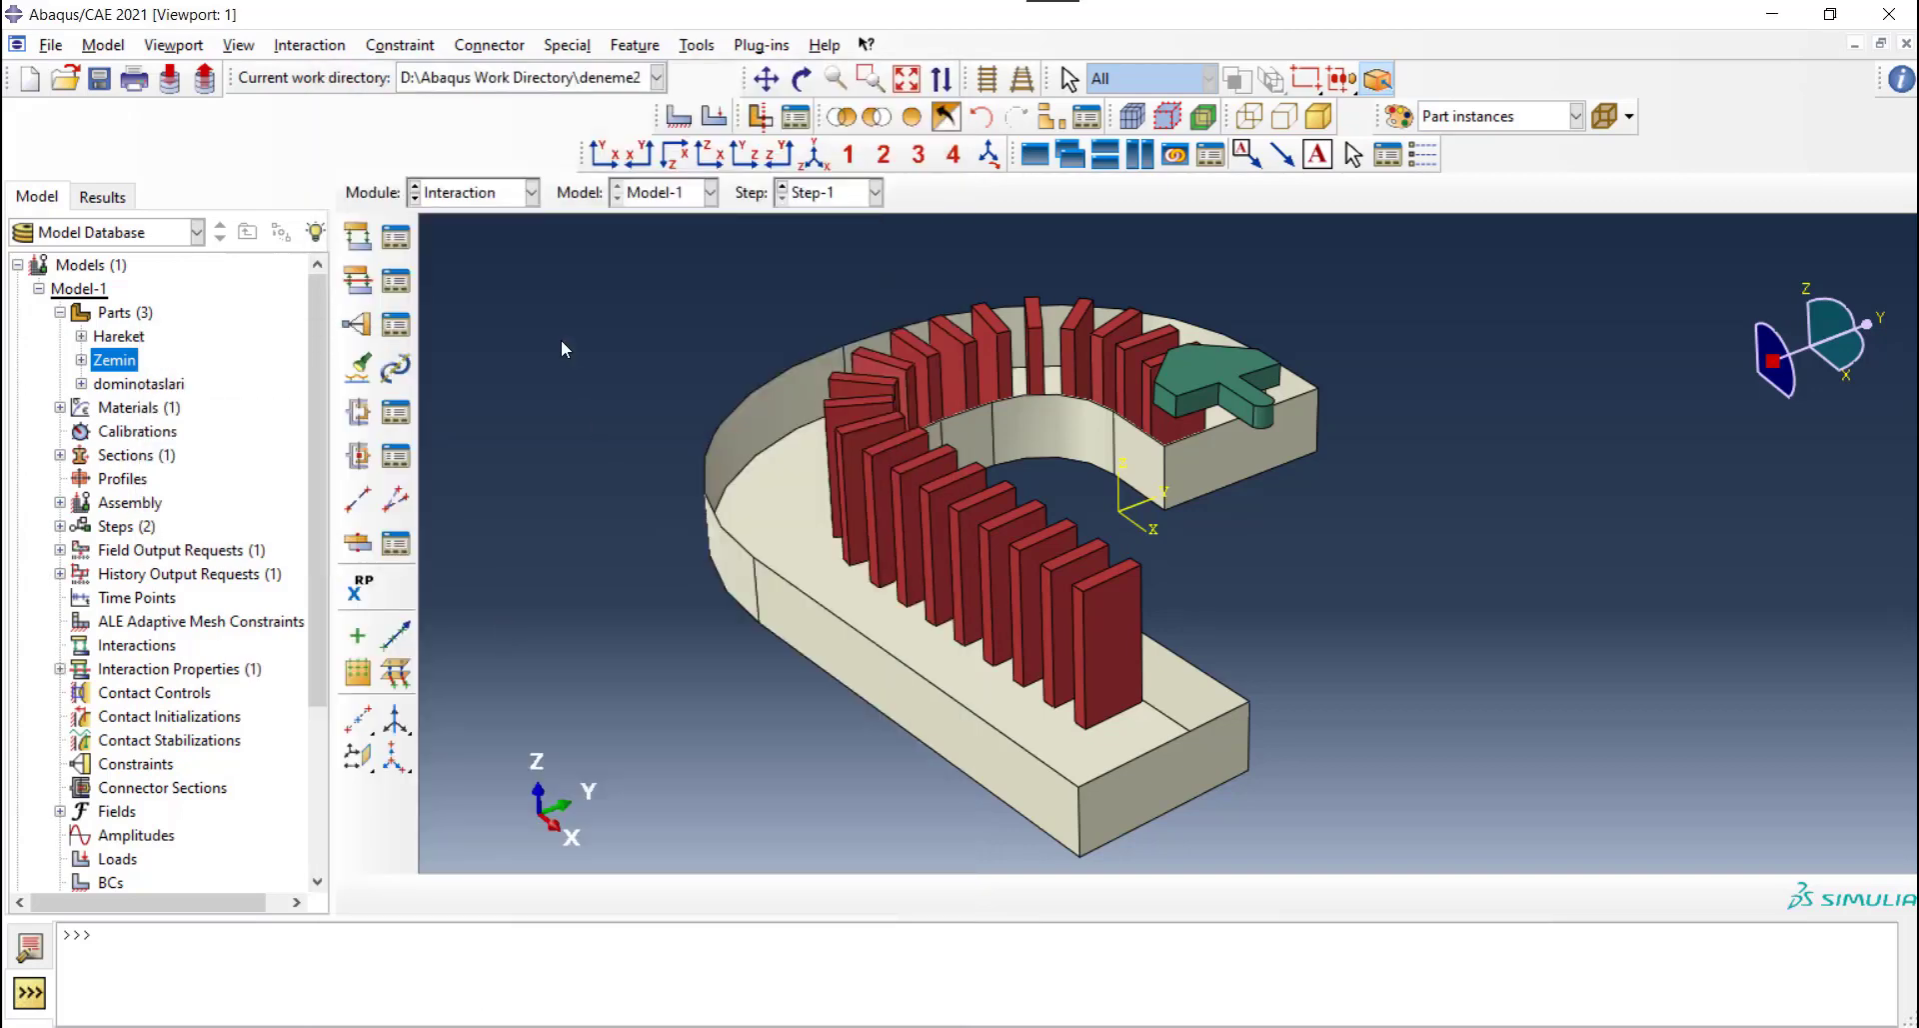
pyautogui.click(396, 237)
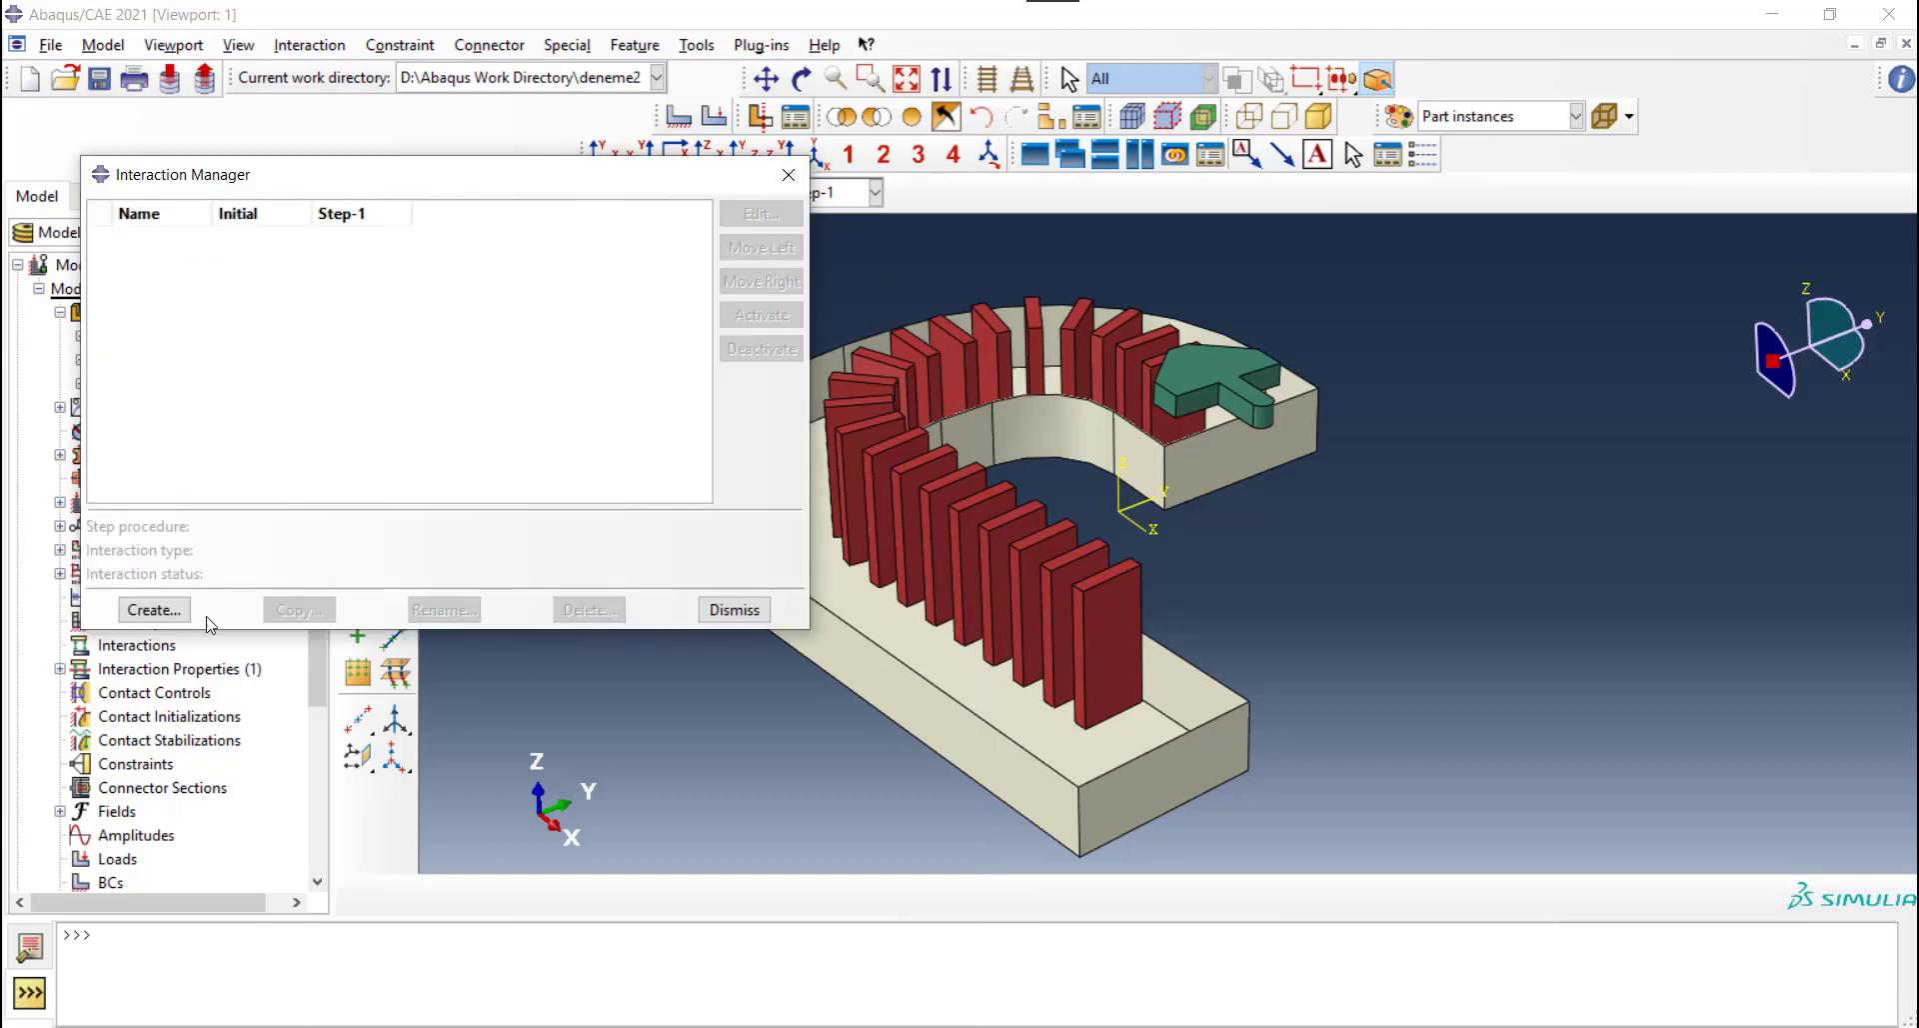
pyautogui.click(154, 609)
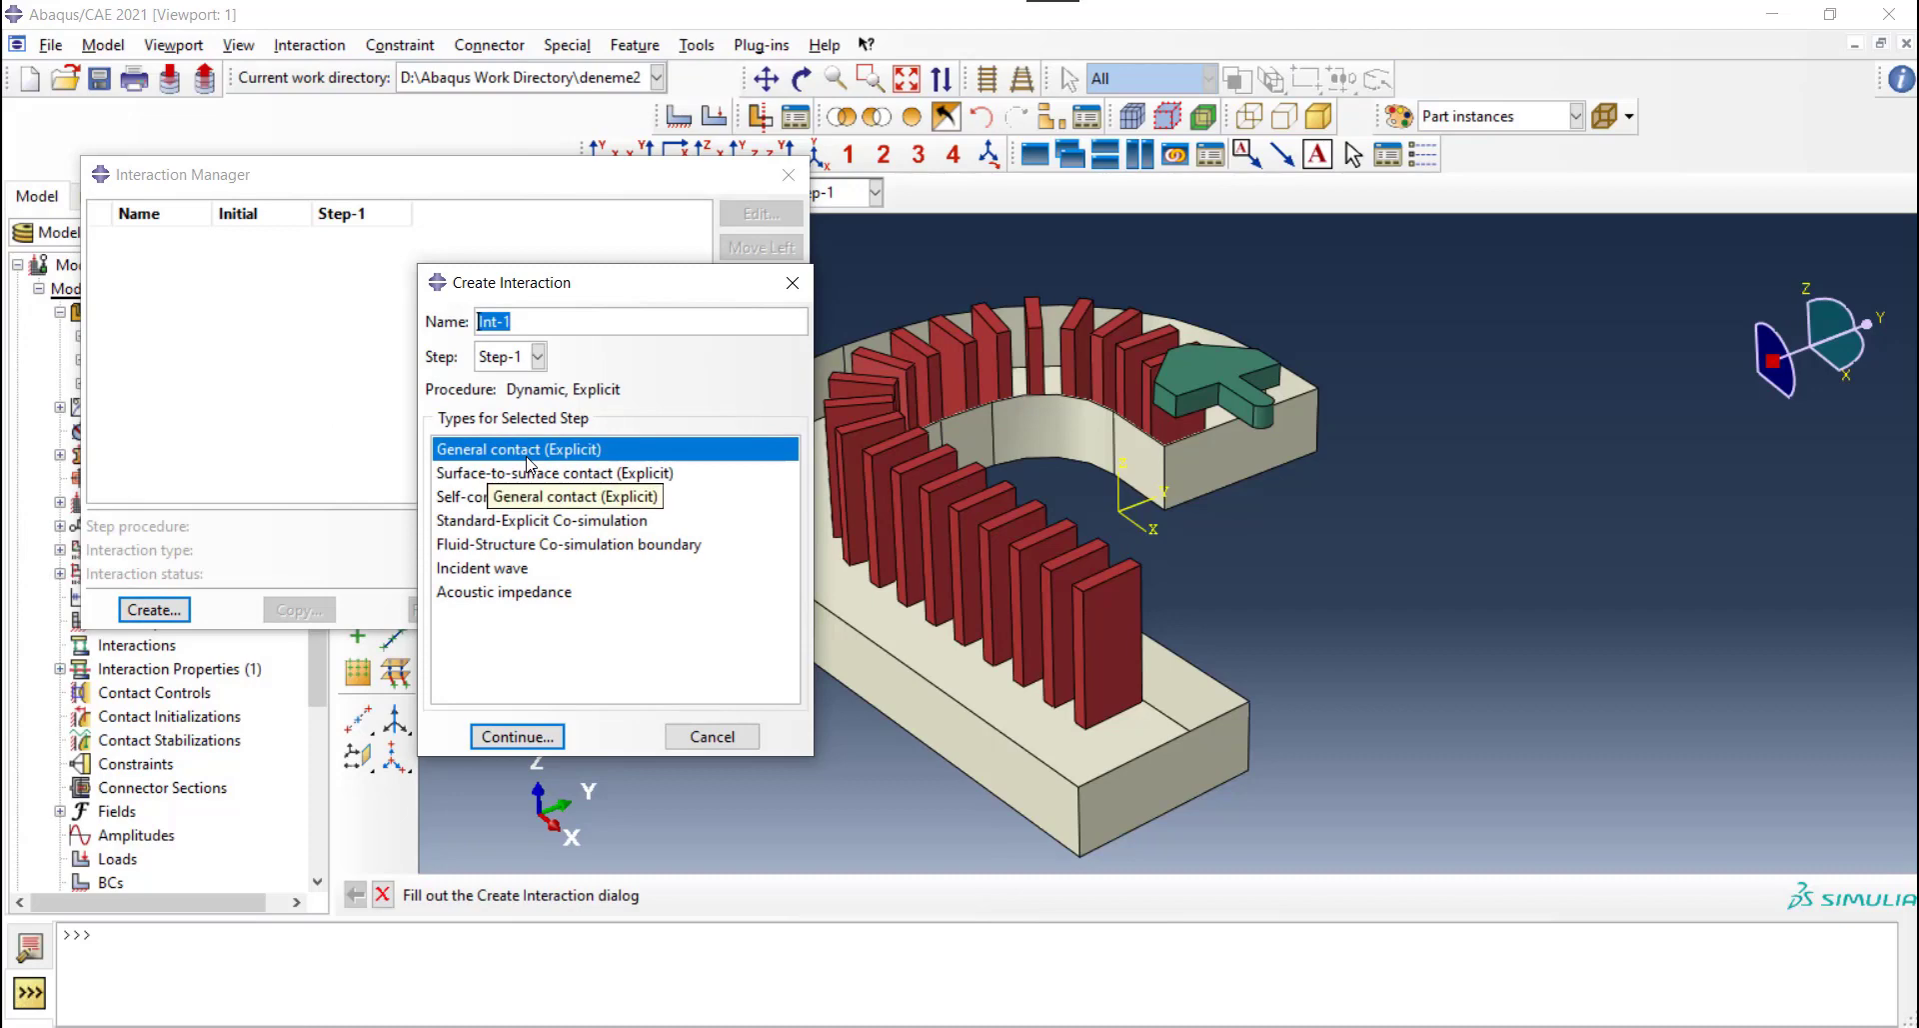
pyautogui.keyDown('ctrl'); pyautogui.keyDown('alt'); pyautogui.moveTo(1423, 524); pyautogui.dragTo(935, 499); pyautogui.keyUp('alt'); pyautogui.keyUp('ctrl')
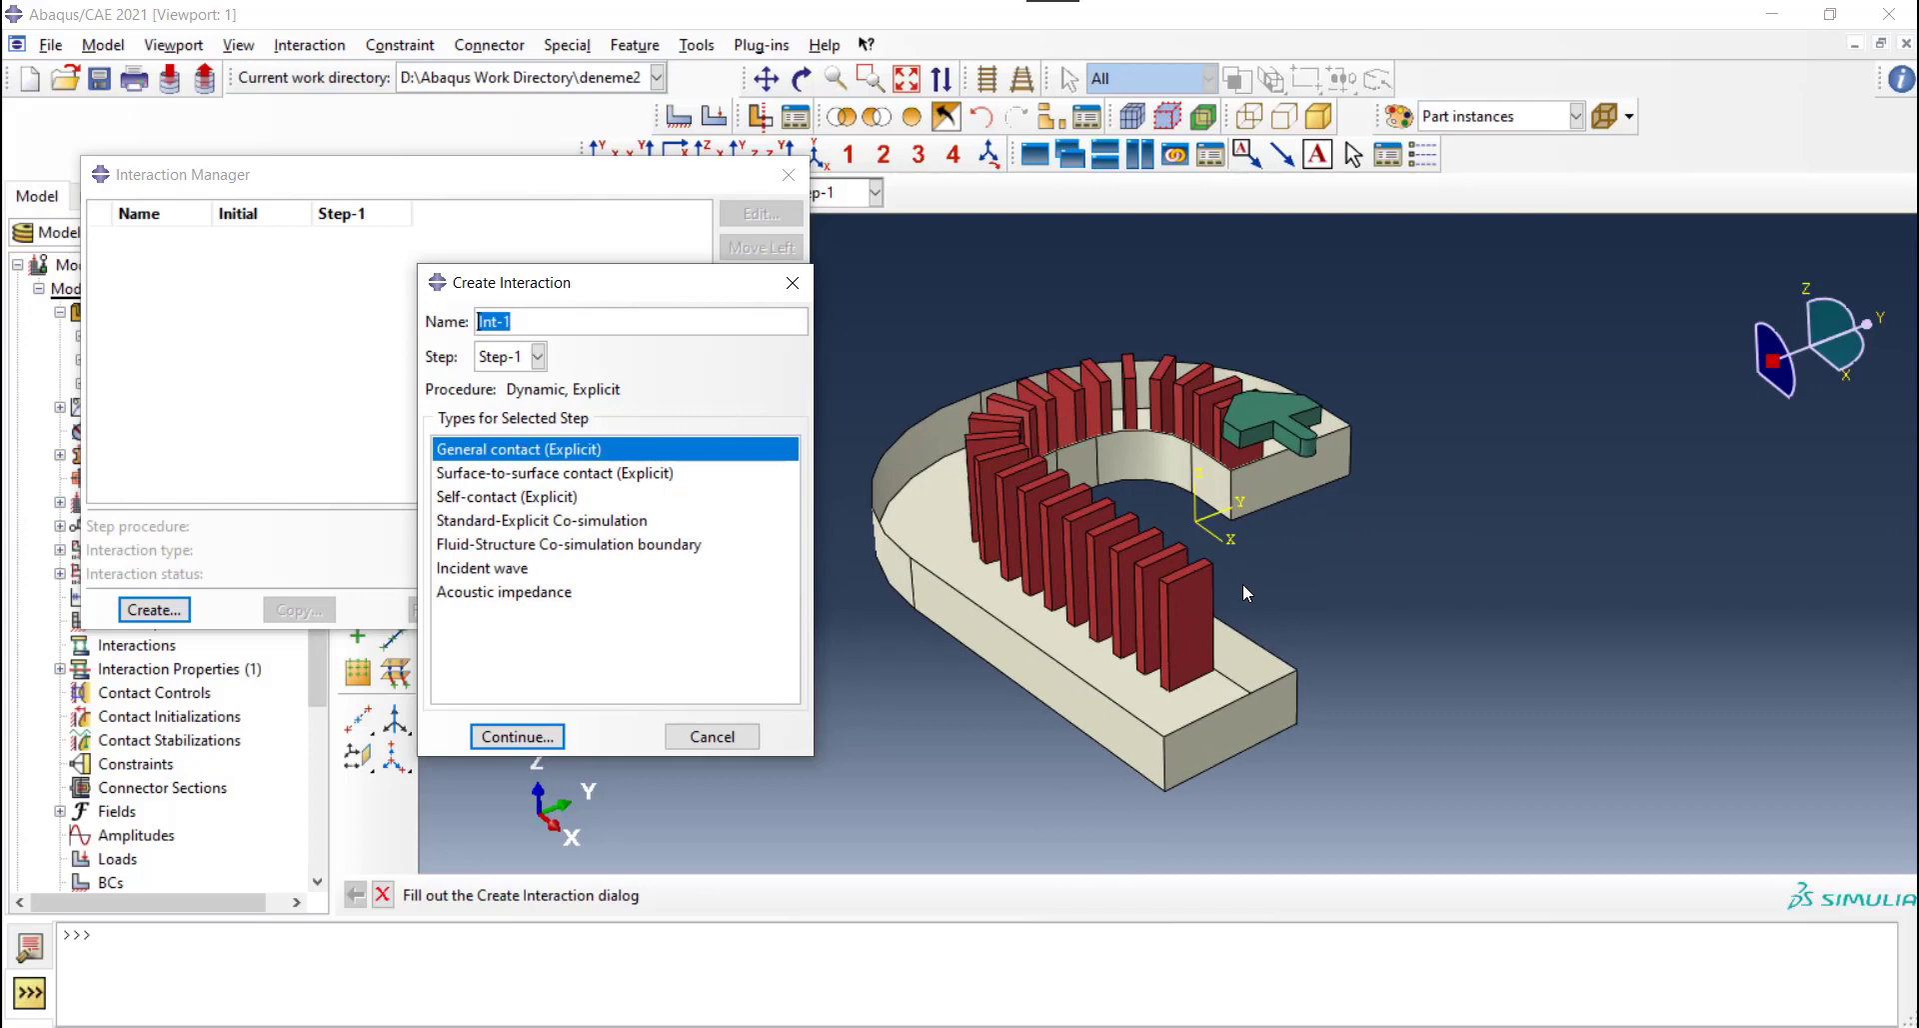
pyautogui.keyDown('ctrl'); pyautogui.keyDown('alt'); pyautogui.moveTo(1244, 584); pyautogui.dragTo(925, 600); pyautogui.keyUp('alt'); pyautogui.keyUp('ctrl')
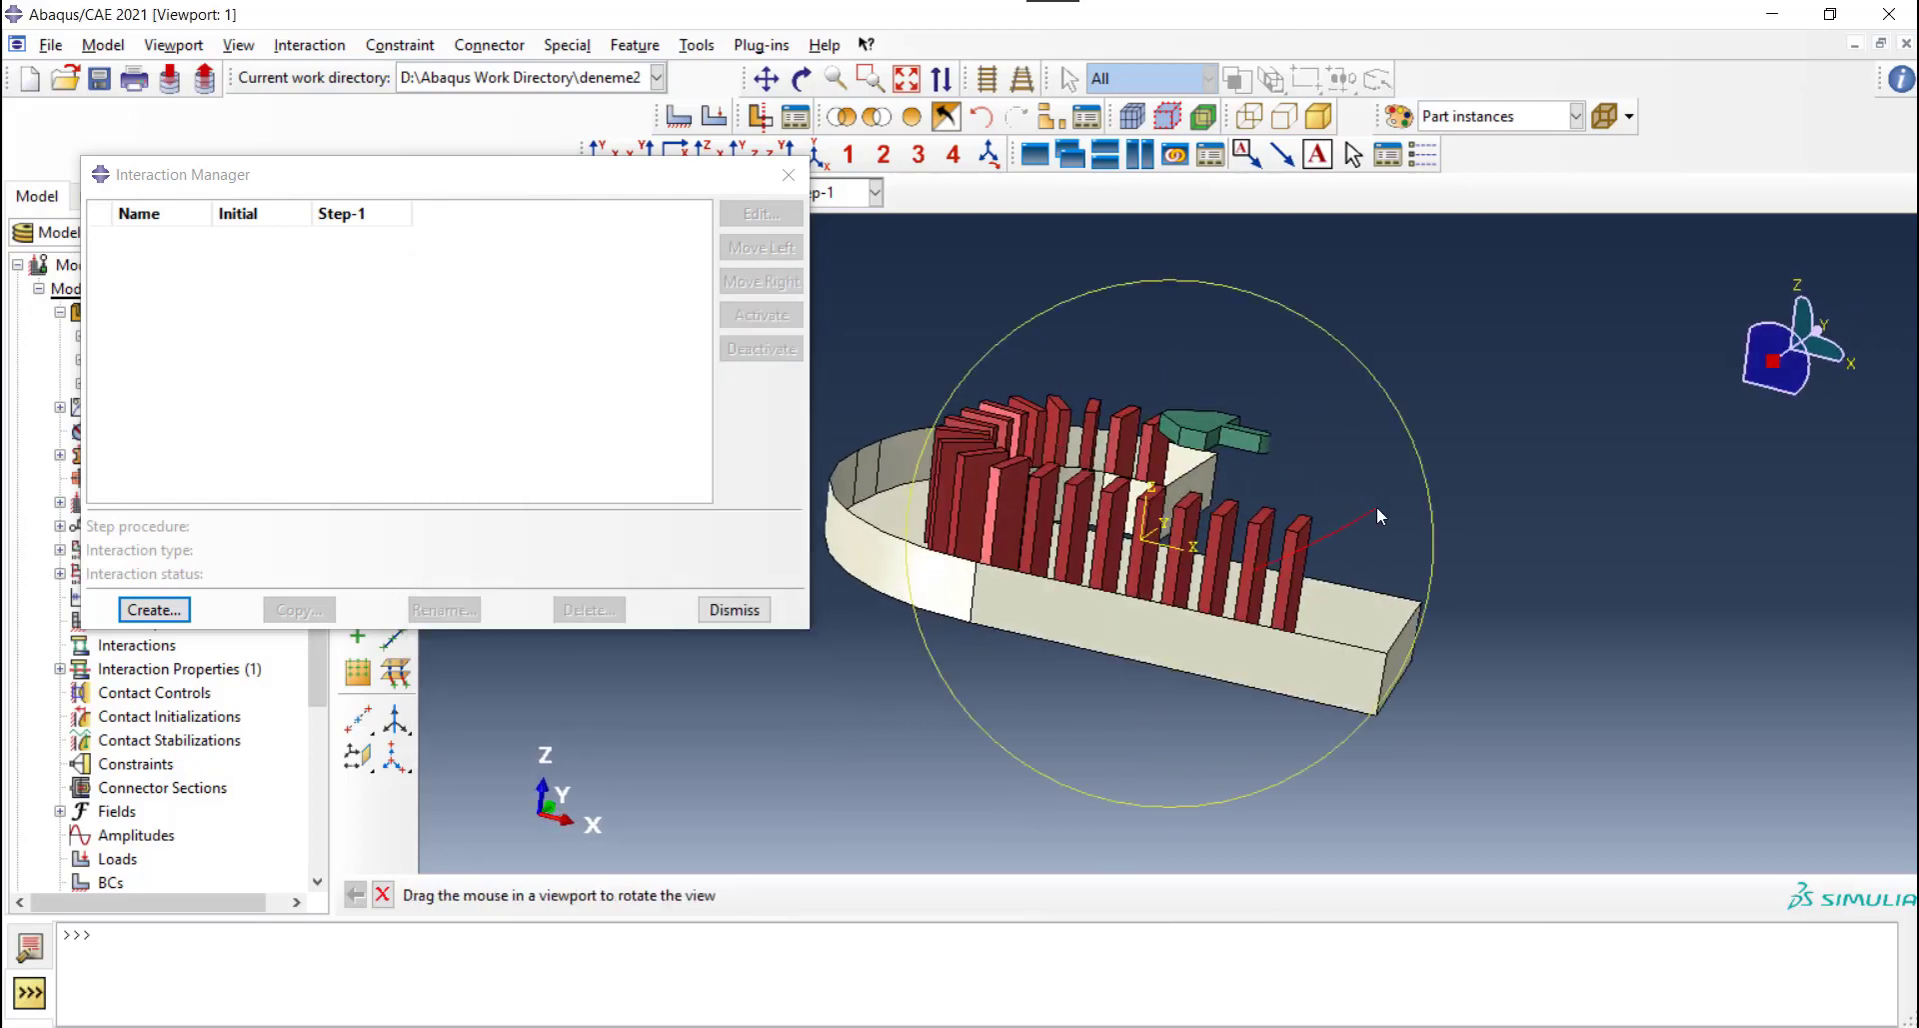
pyautogui.moveTo(1503, 538)
pyautogui.keyDown('ctrl'); pyautogui.keyDown('alt'); pyautogui.mouseDown()
pyautogui.moveTo(1378, 316)
pyautogui.moveTo(1185, 373)
pyautogui.mouseUp(); pyautogui.keyUp('alt'); pyautogui.keyUp('ctrl')
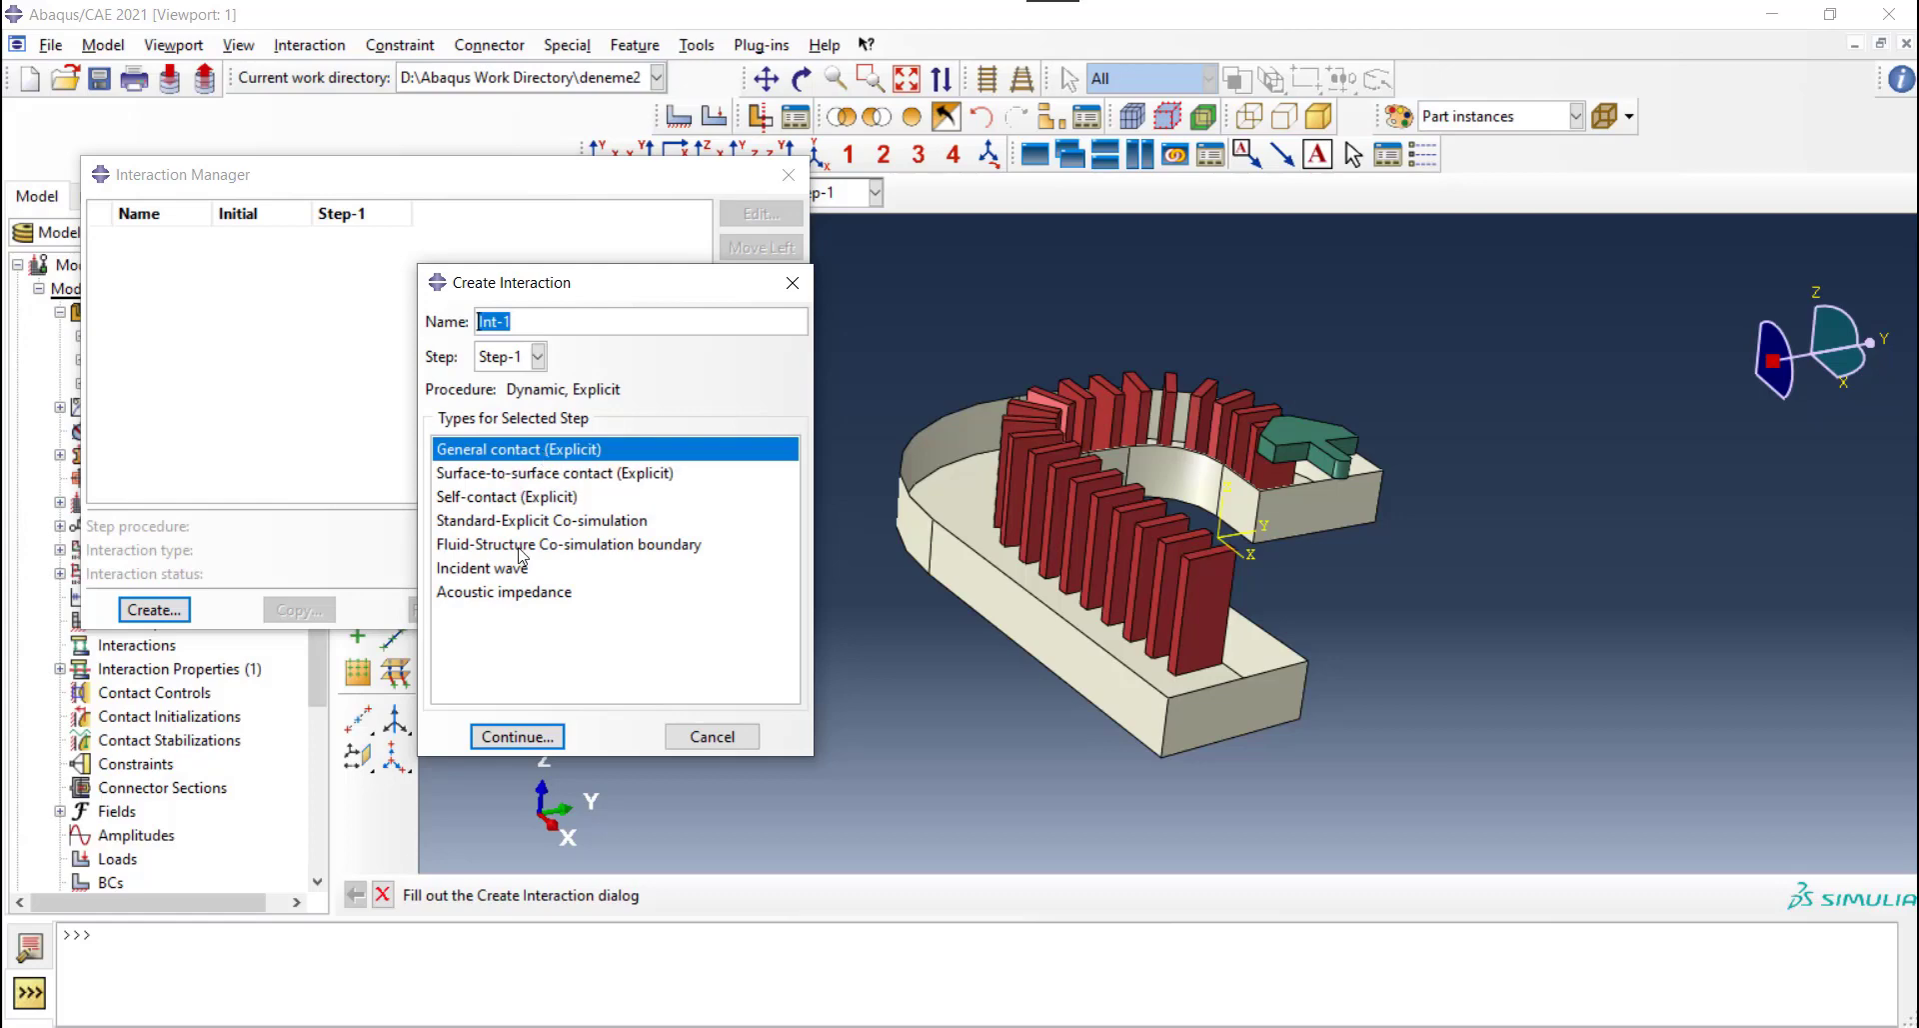
# Create general contact Int-1 with IntProp-1 as the global contact property
pyautogui.click(518, 737)
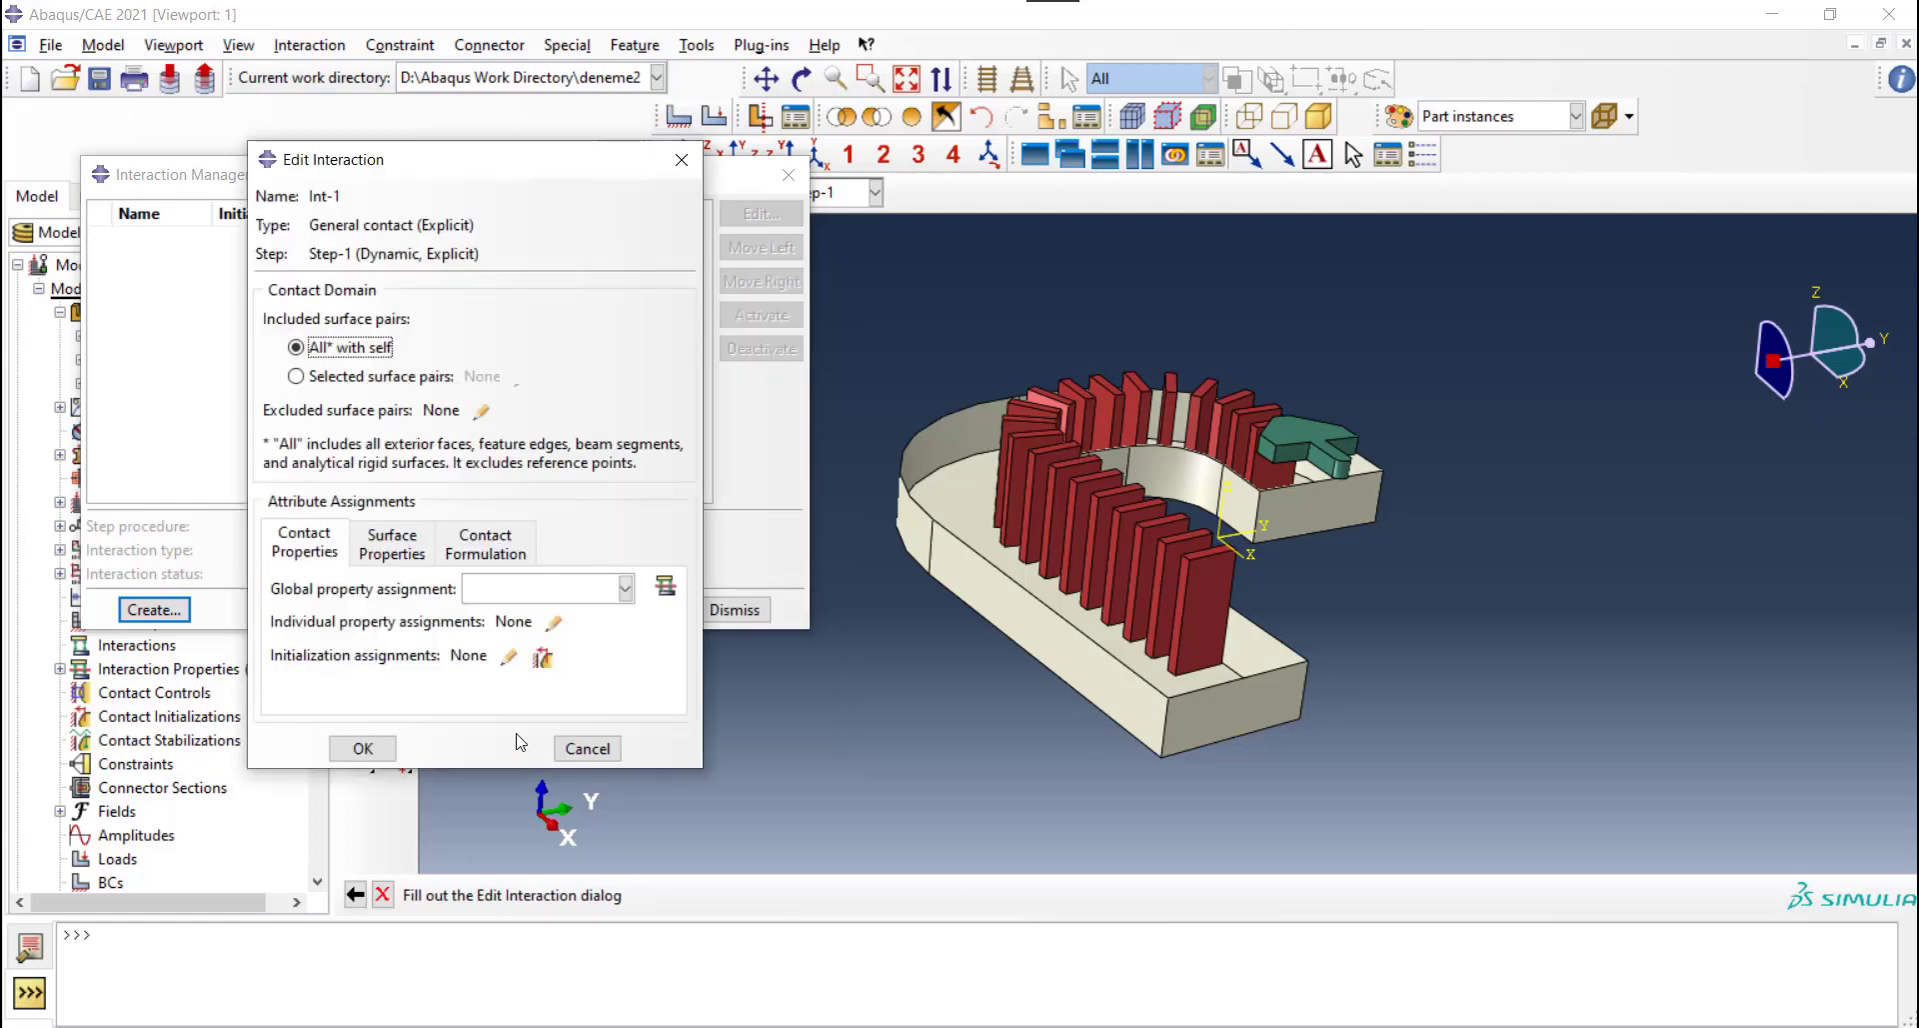
pyautogui.click(516, 599)
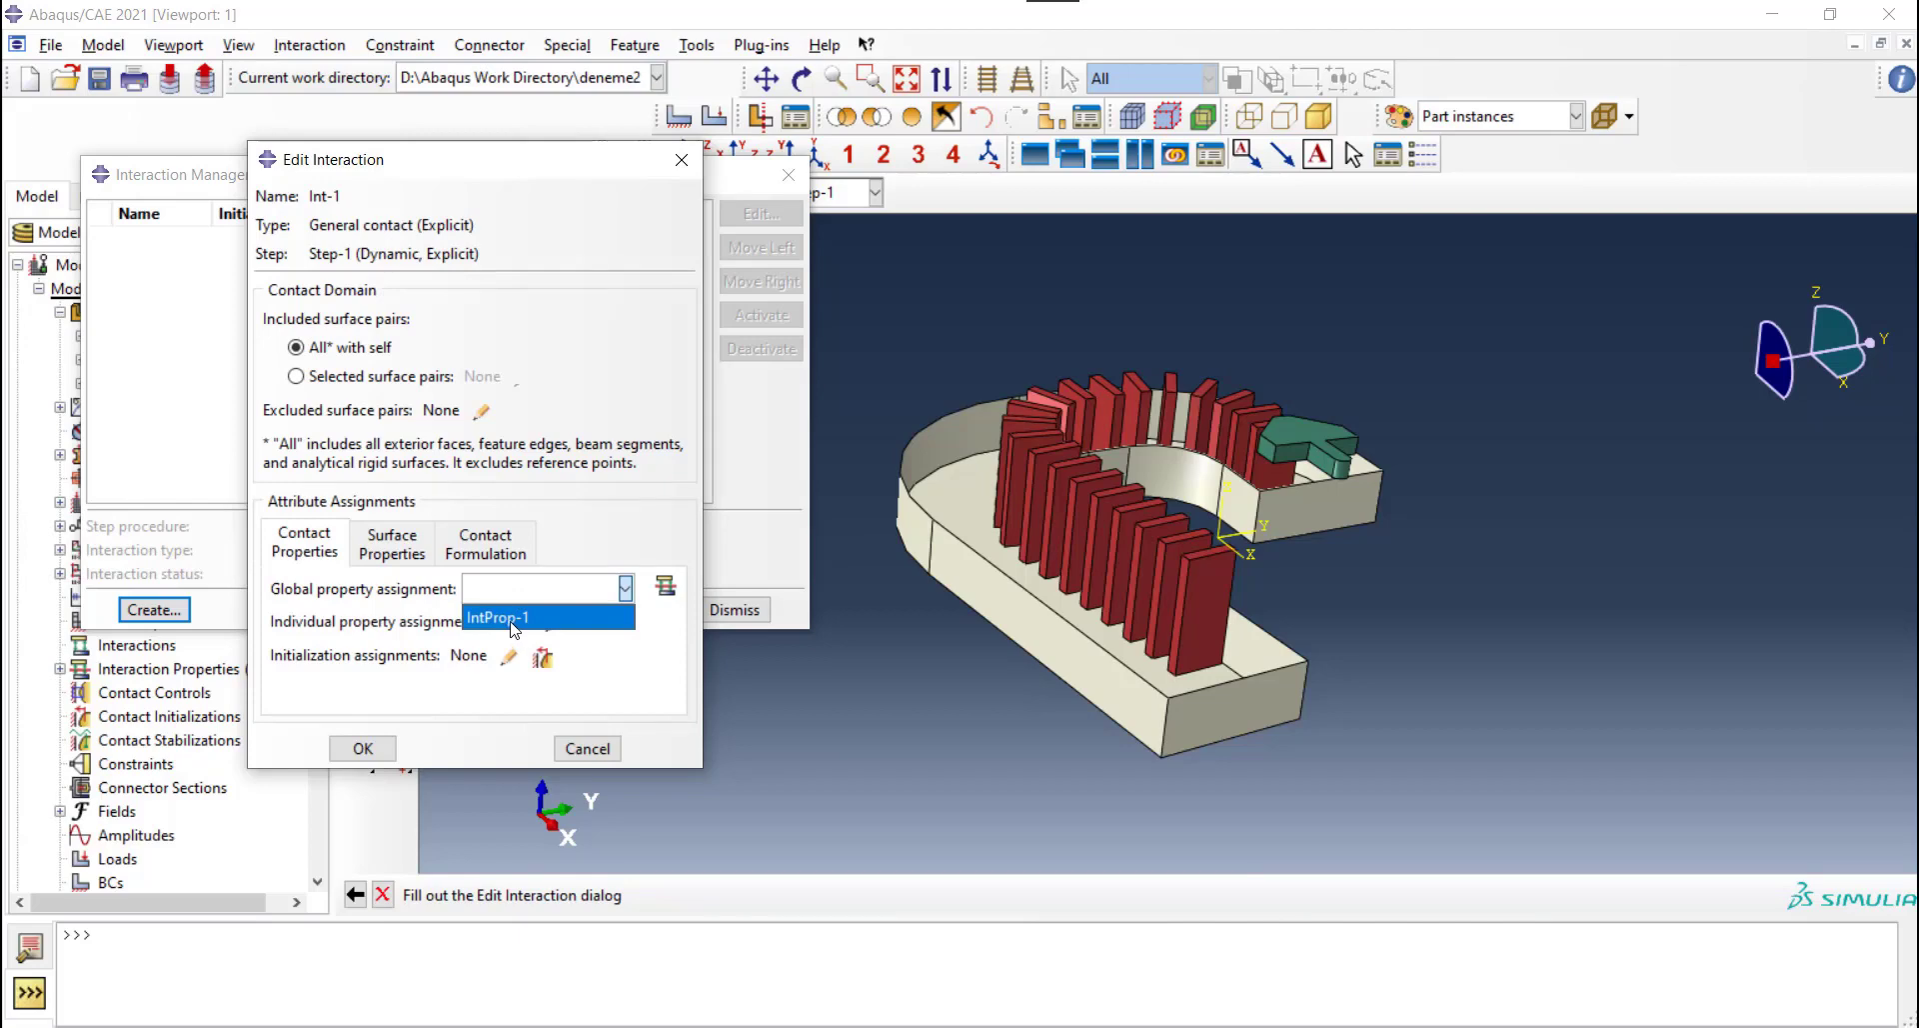
pyautogui.click(513, 618)
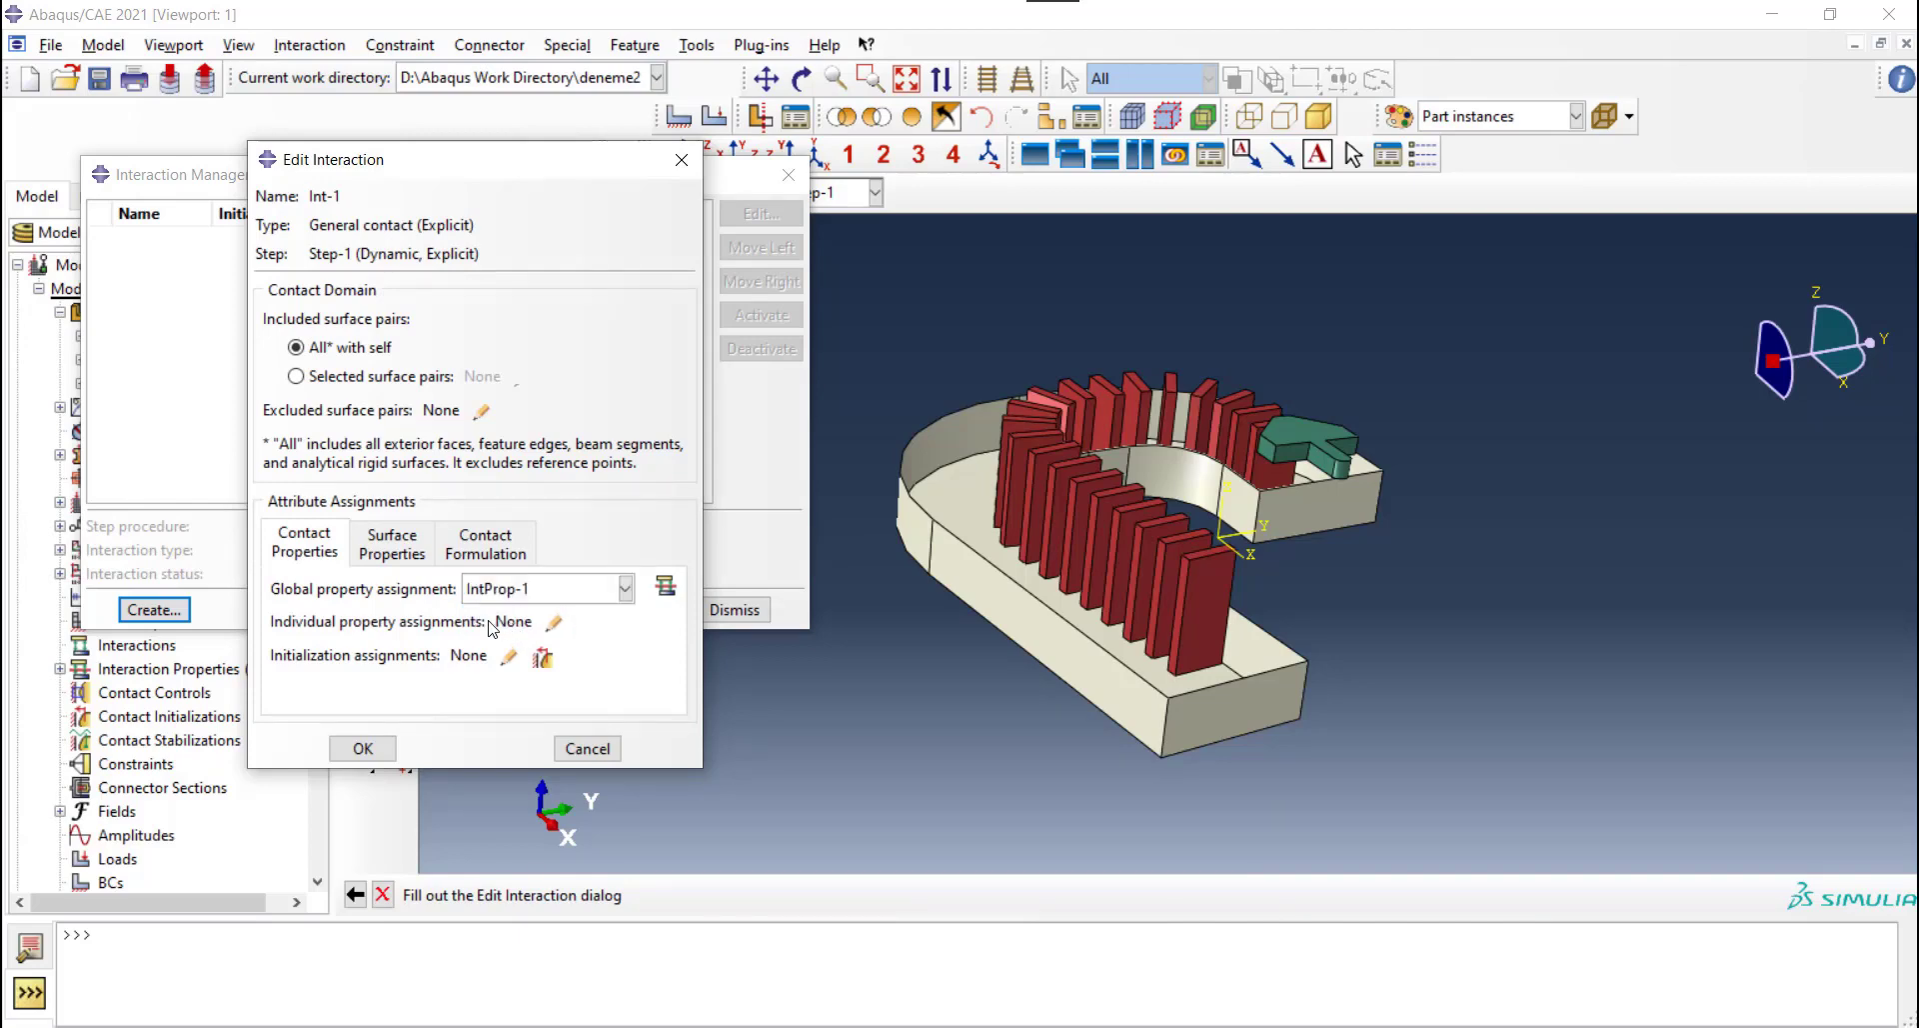
pyautogui.click(363, 750)
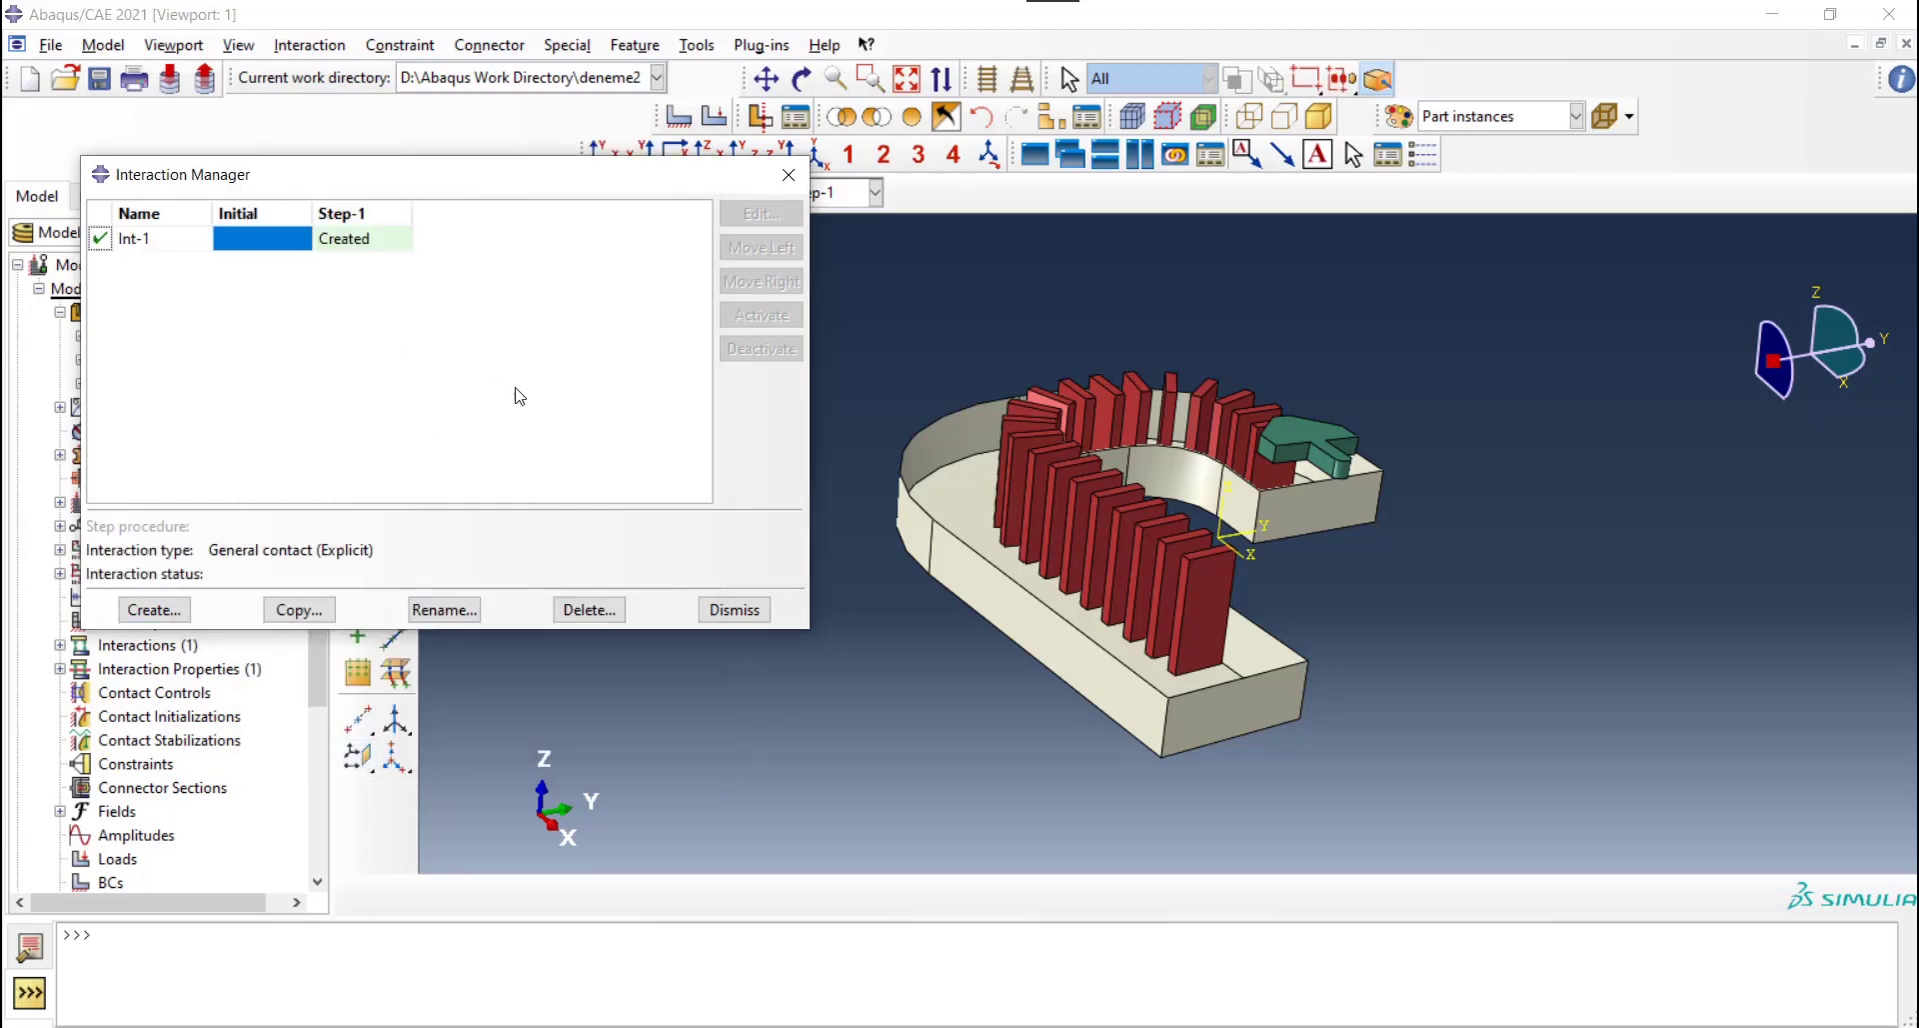
pyautogui.click(789, 174)
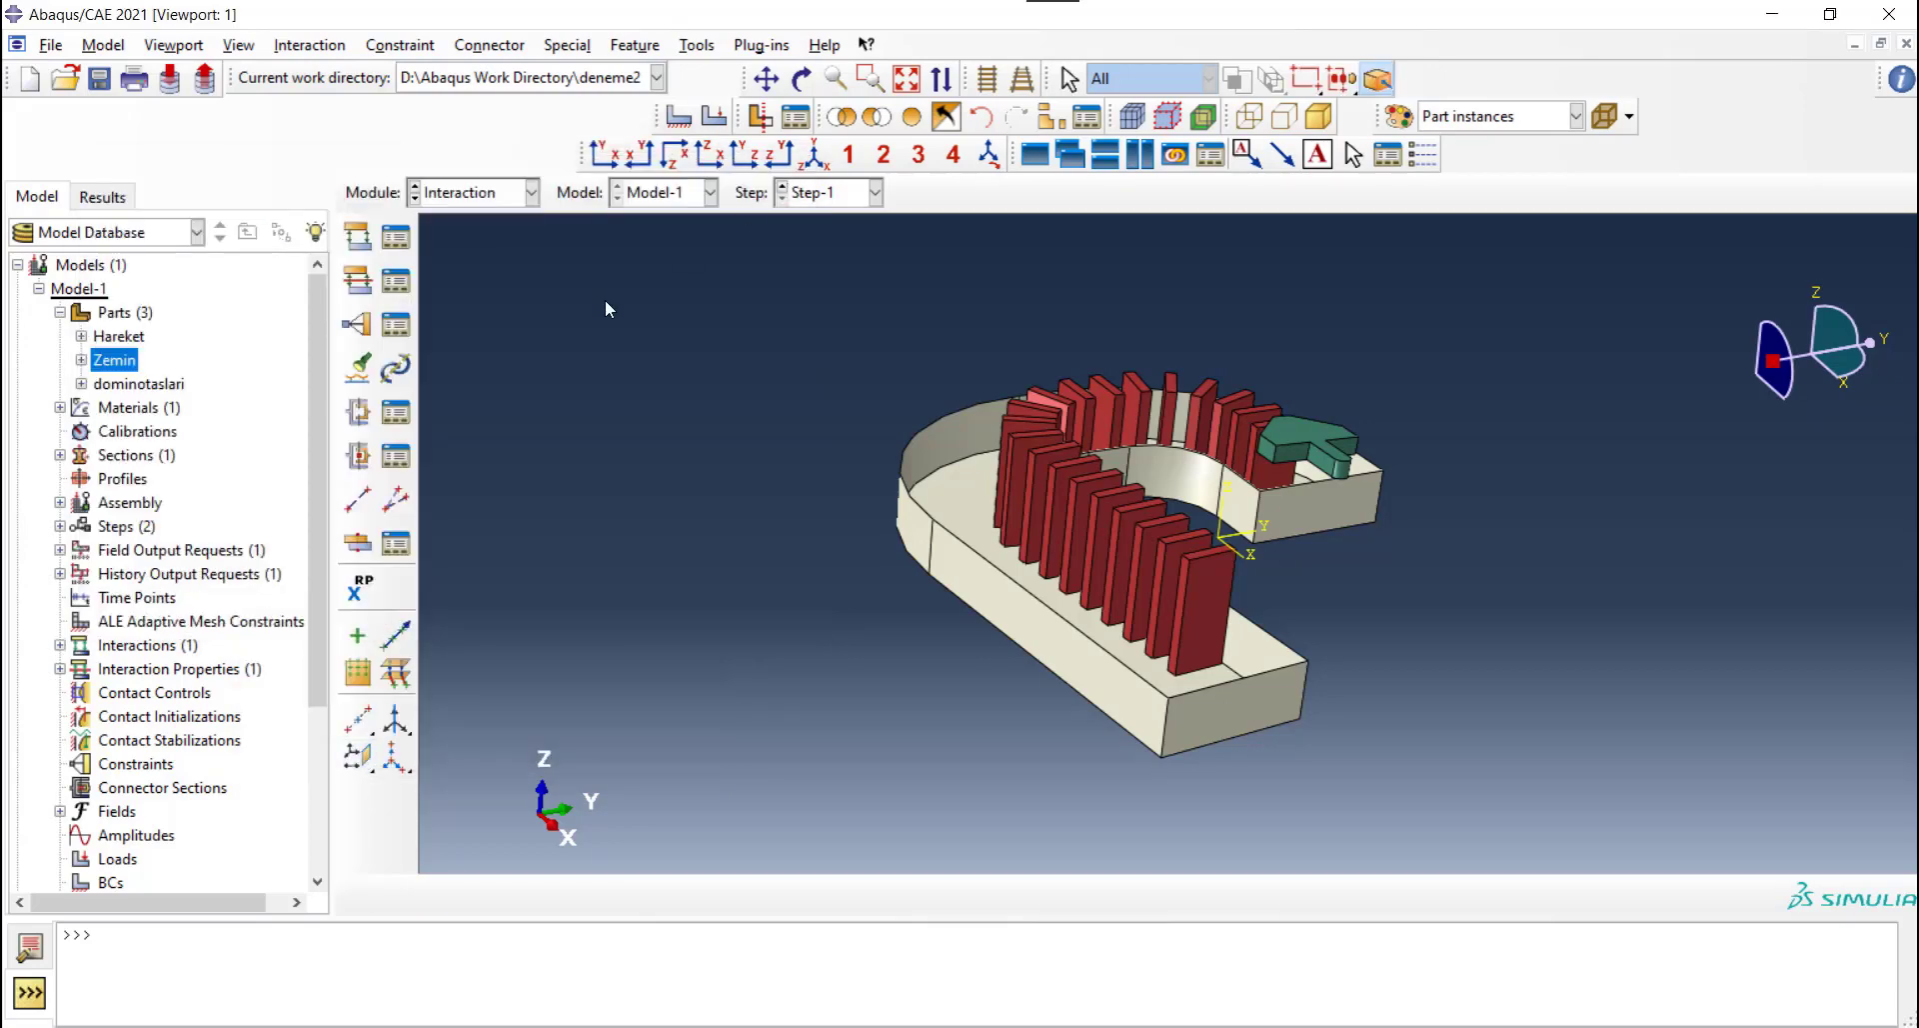
# Switch to the Load module and orbit the domino layout to check it from above and the side
pyautogui.click(474, 194)
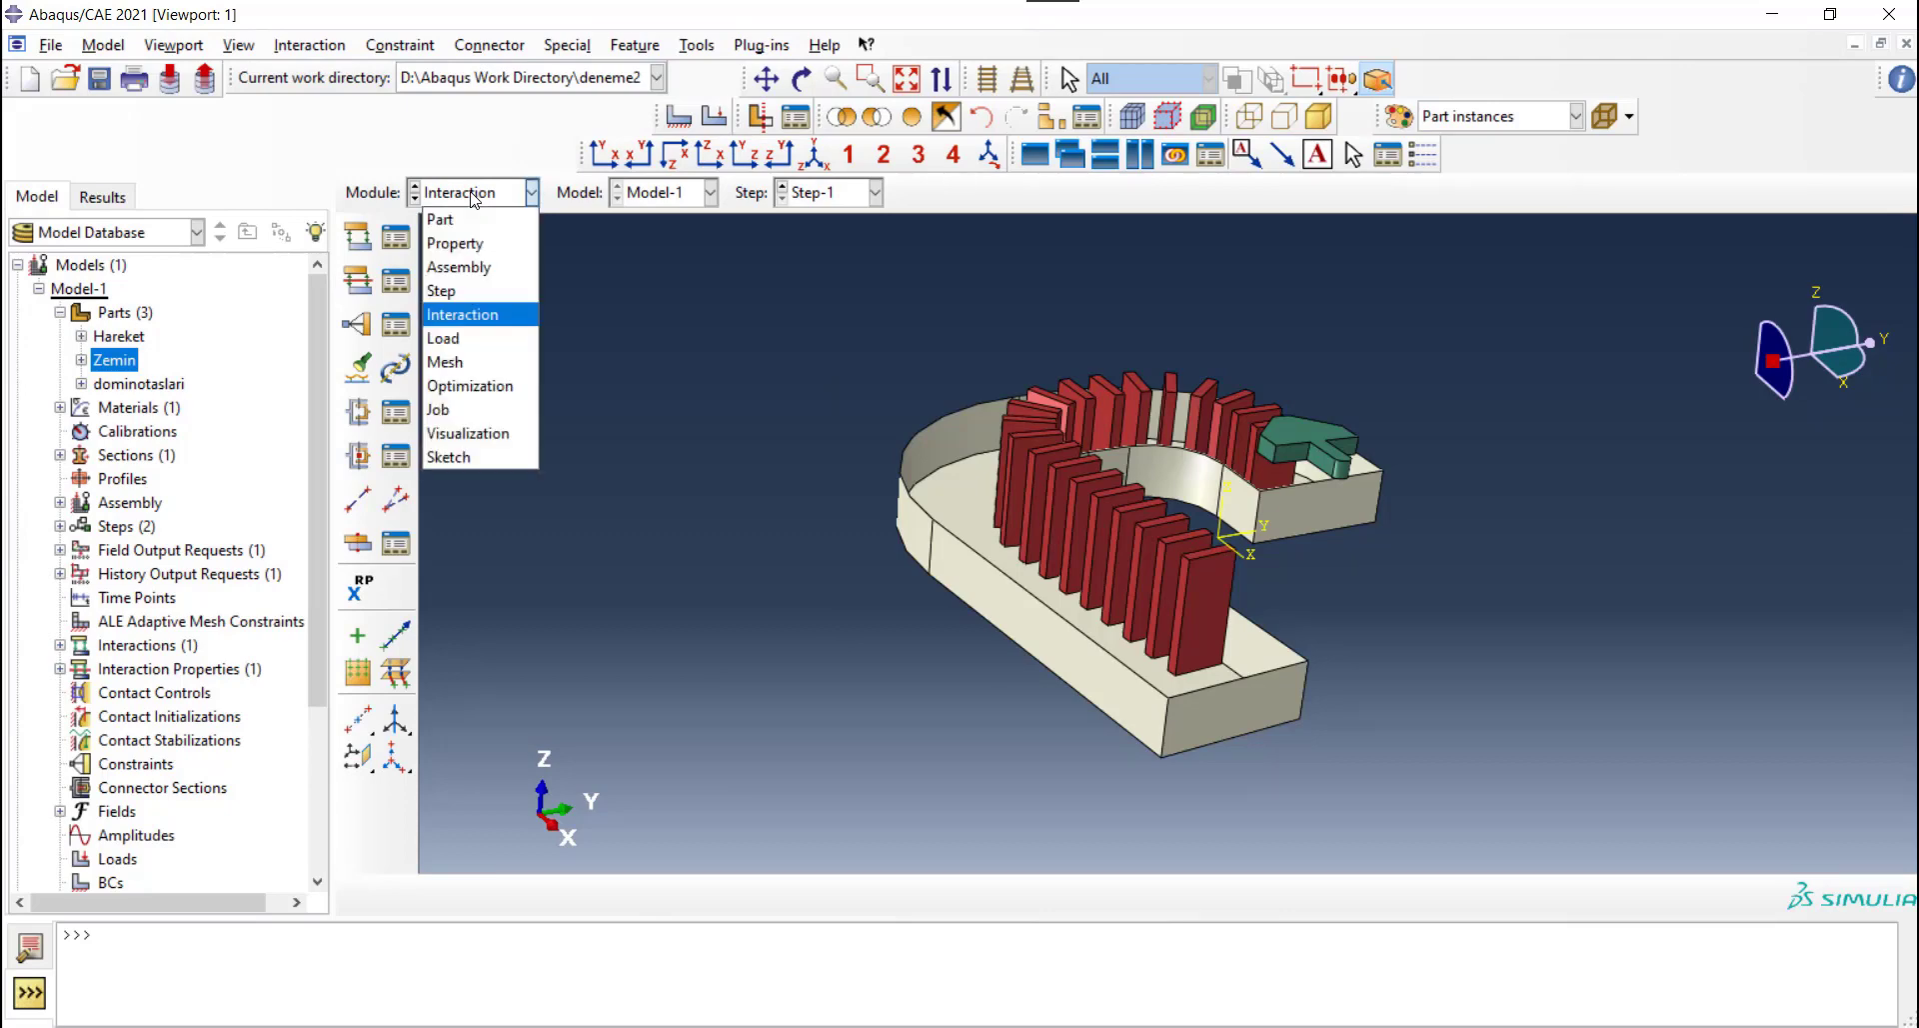
pyautogui.click(456, 340)
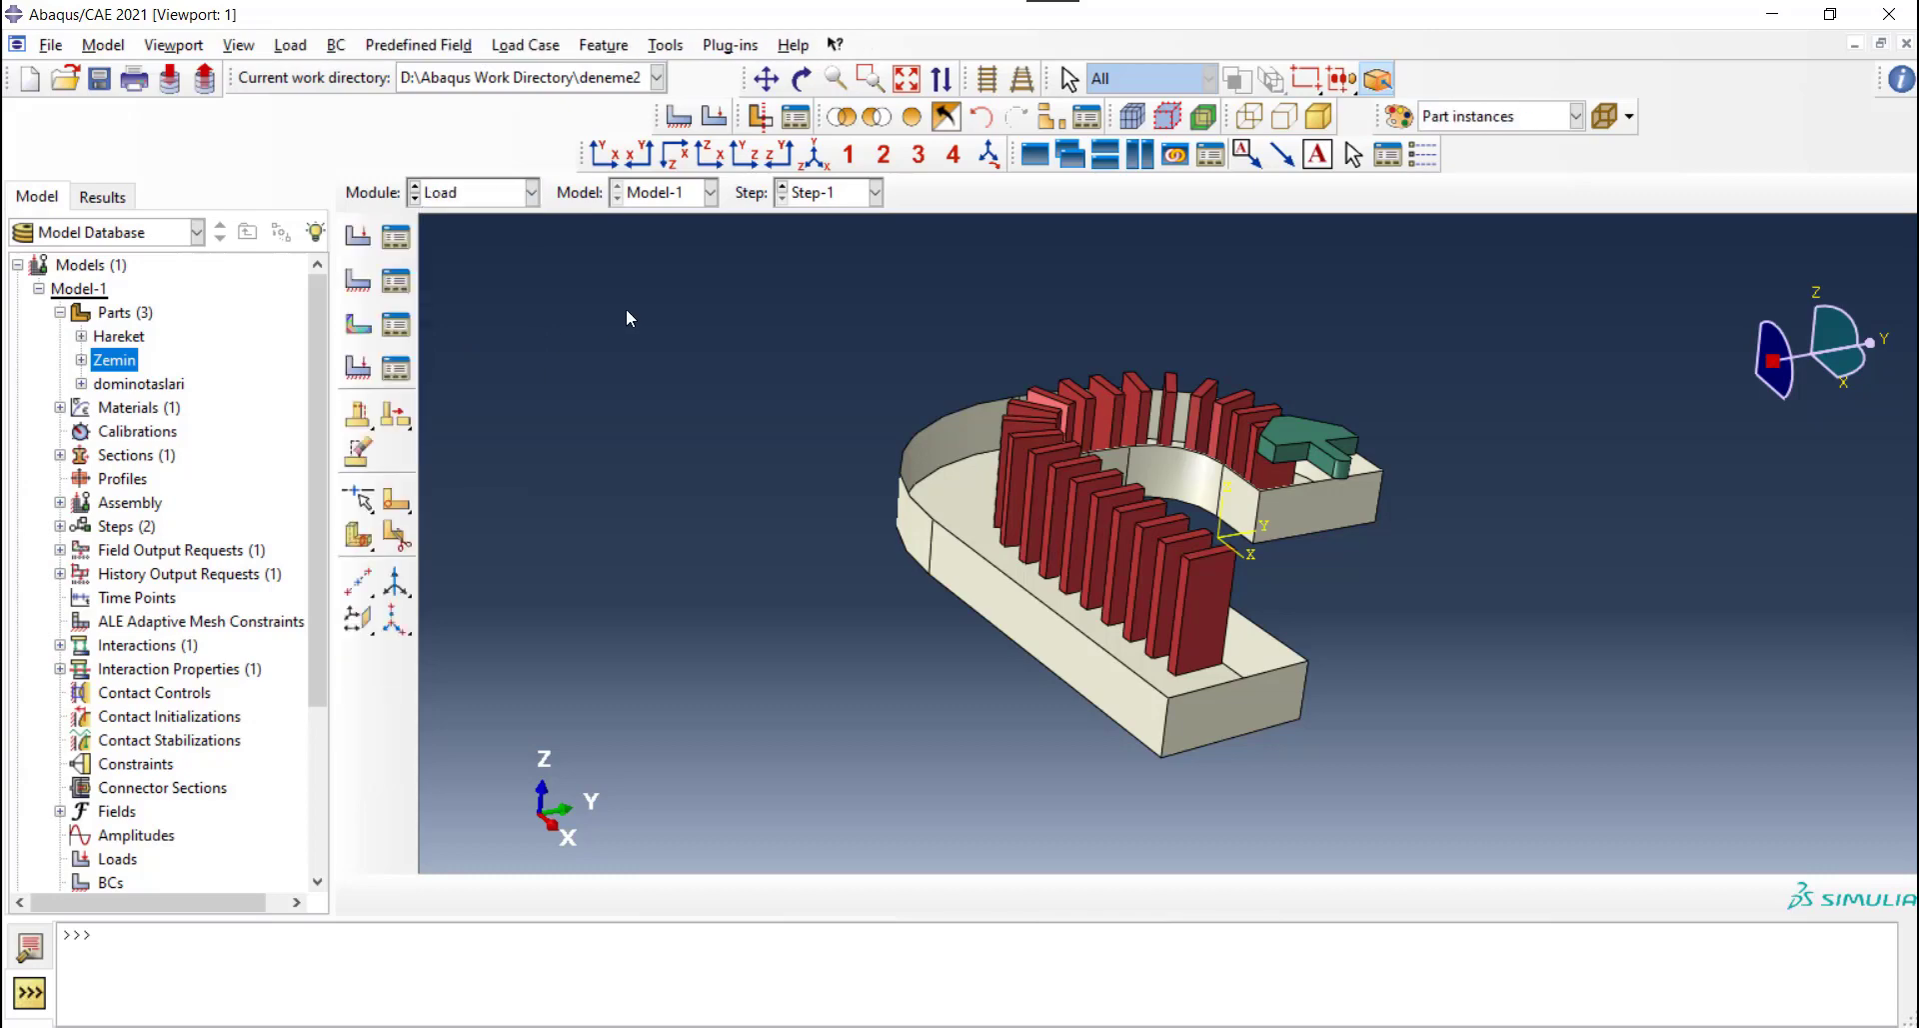
pyautogui.moveTo(1532, 603)
pyautogui.keyDown('ctrl'); pyautogui.keyDown('alt'); pyautogui.mouseDown()
pyautogui.moveTo(1508, 561)
pyautogui.moveTo(1266, 615)
pyautogui.mouseUp(); pyautogui.keyUp('alt'); pyautogui.keyUp('ctrl')
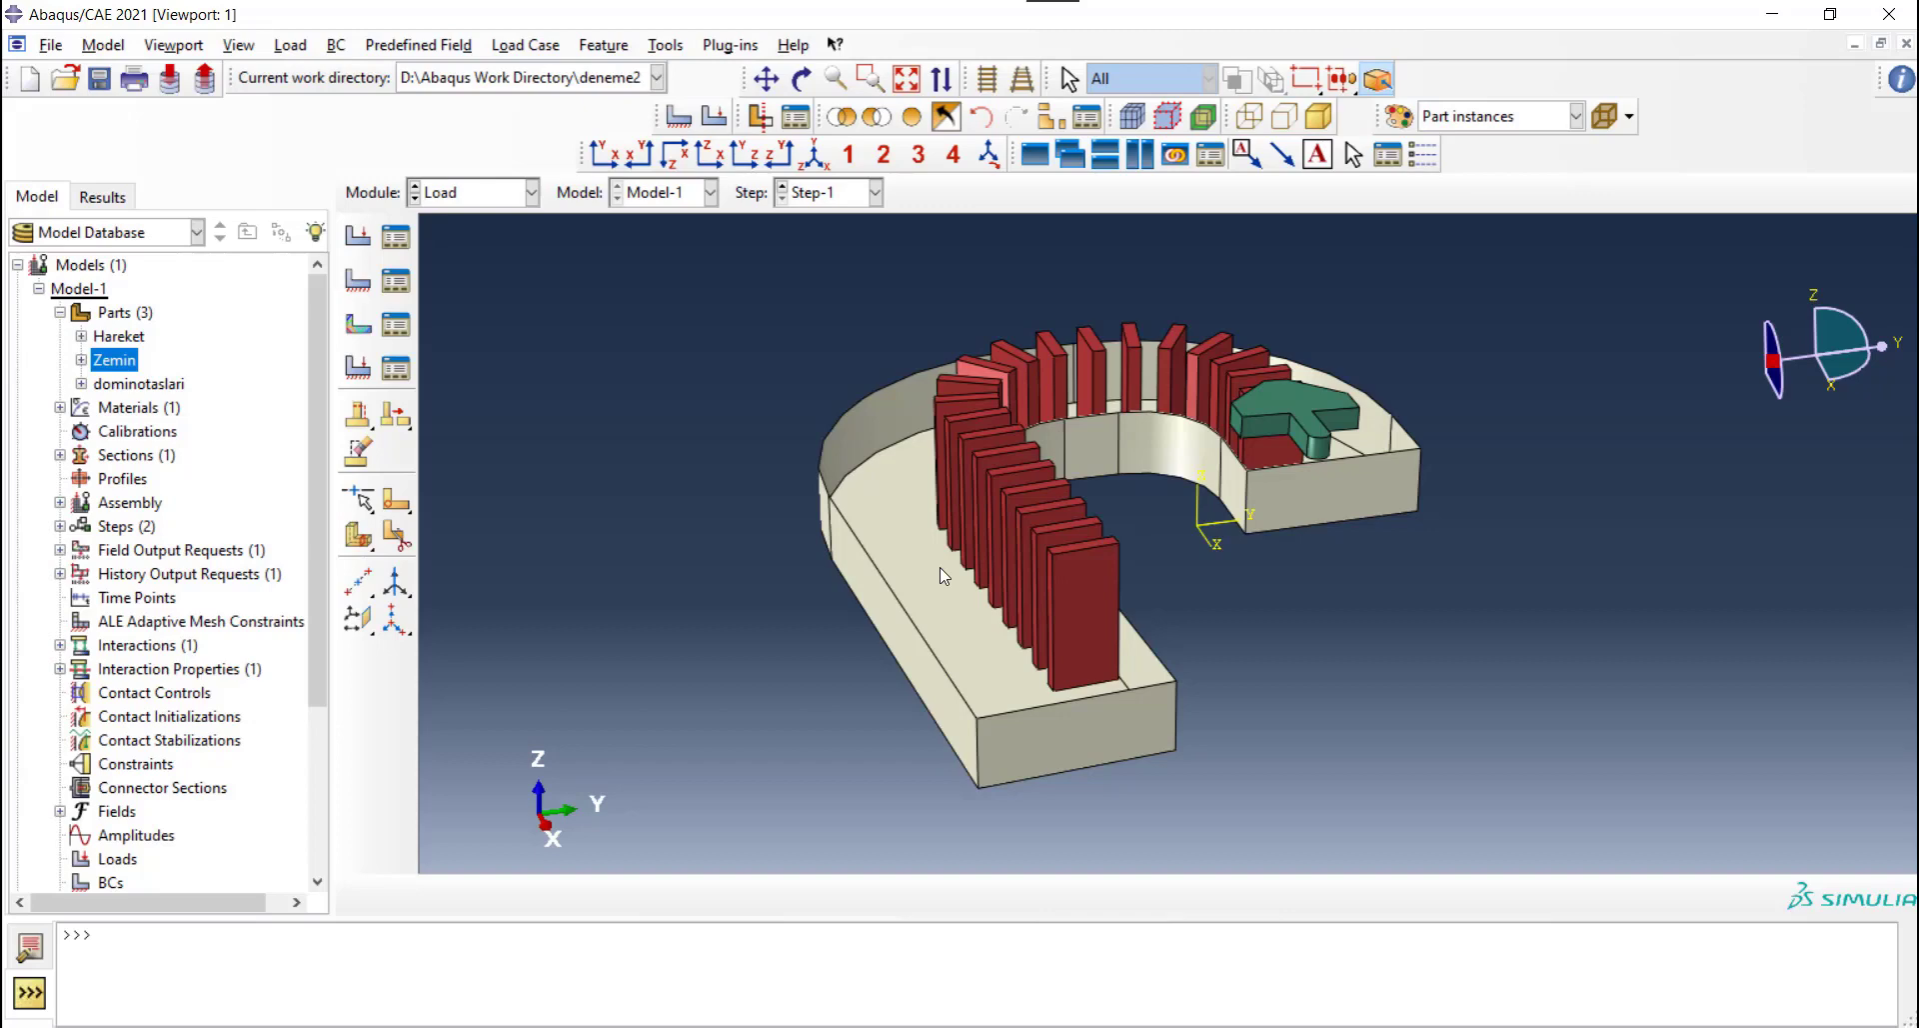
pyautogui.moveTo(940, 567)
pyautogui.keyDown('ctrl'); pyautogui.keyDown('alt'); pyautogui.mouseDown()
pyautogui.moveTo(1315, 454)
pyautogui.moveTo(1419, 330)
pyautogui.mouseUp(); pyautogui.keyUp('alt'); pyautogui.keyUp('ctrl')
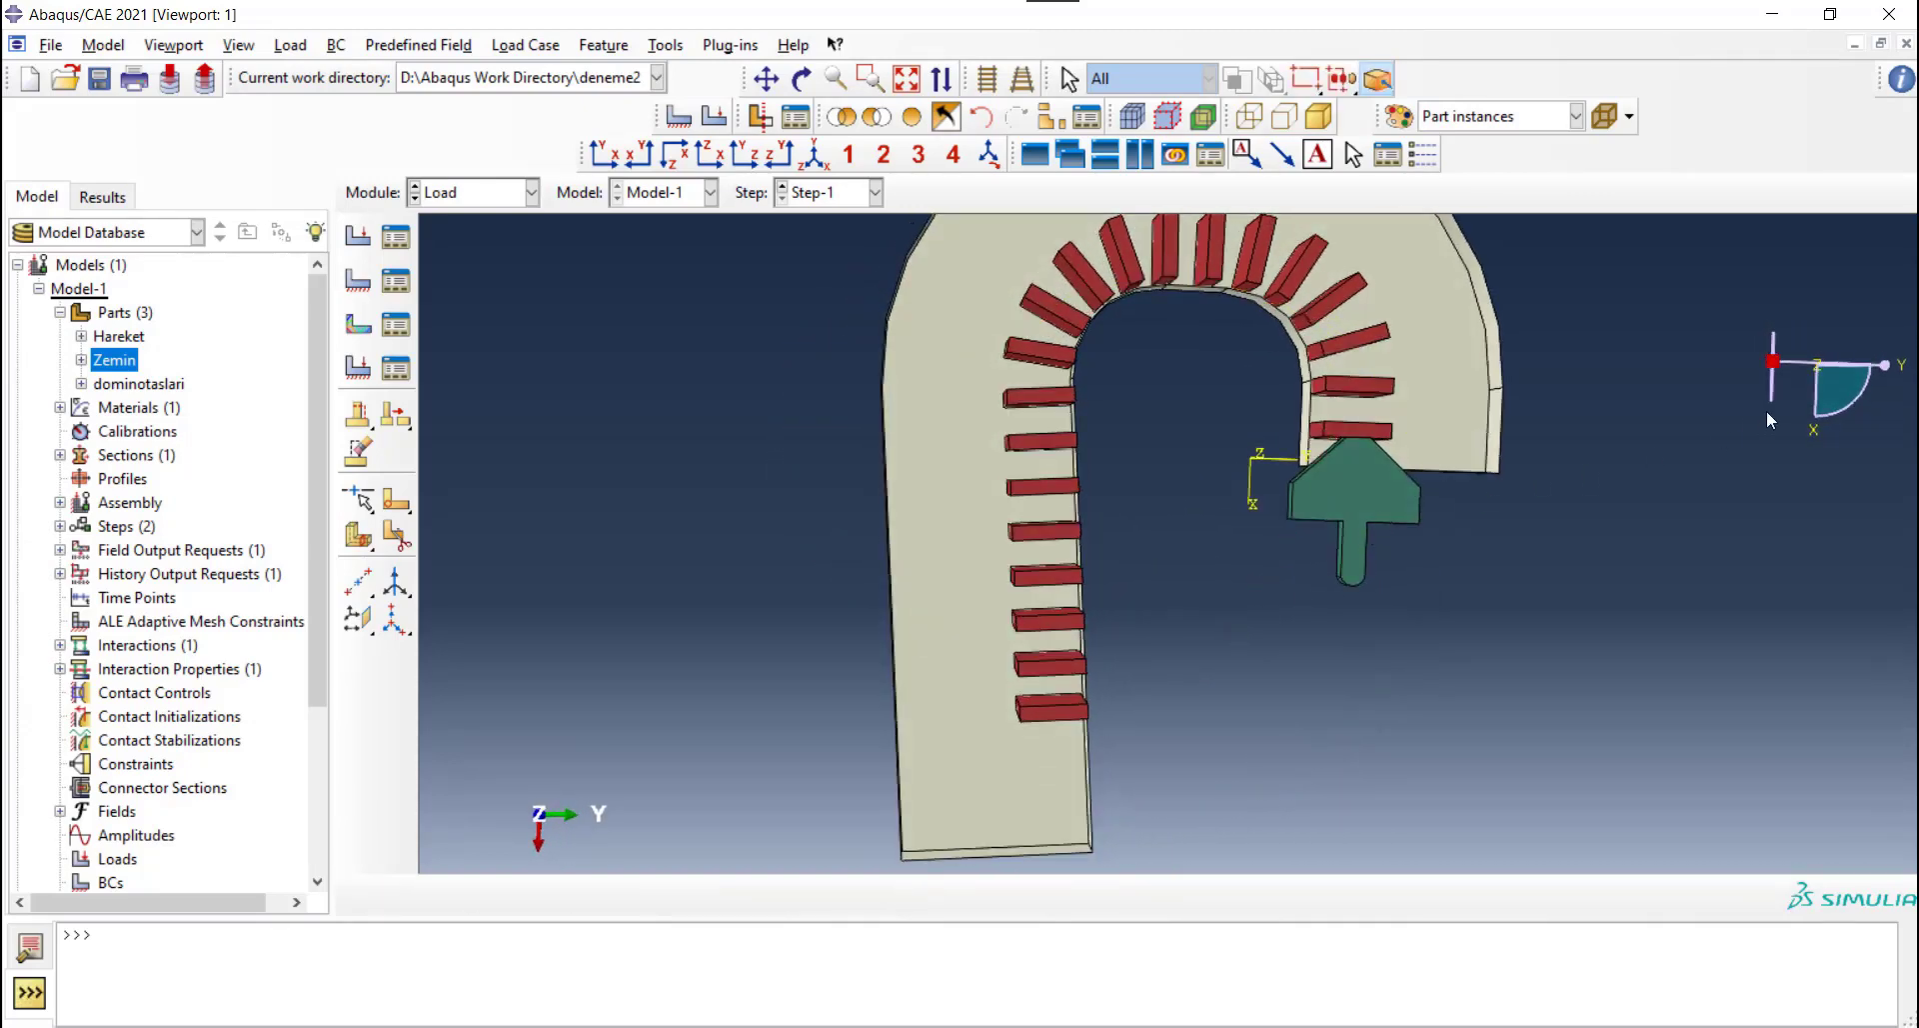
pyautogui.moveTo(1826, 412)
pyautogui.keyDown('ctrl'); pyautogui.keyDown('alt'); pyautogui.mouseDown()
pyautogui.moveTo(1459, 546)
pyautogui.moveTo(1340, 323)
pyautogui.mouseUp(); pyautogui.keyUp('alt'); pyautogui.keyUp('ctrl')
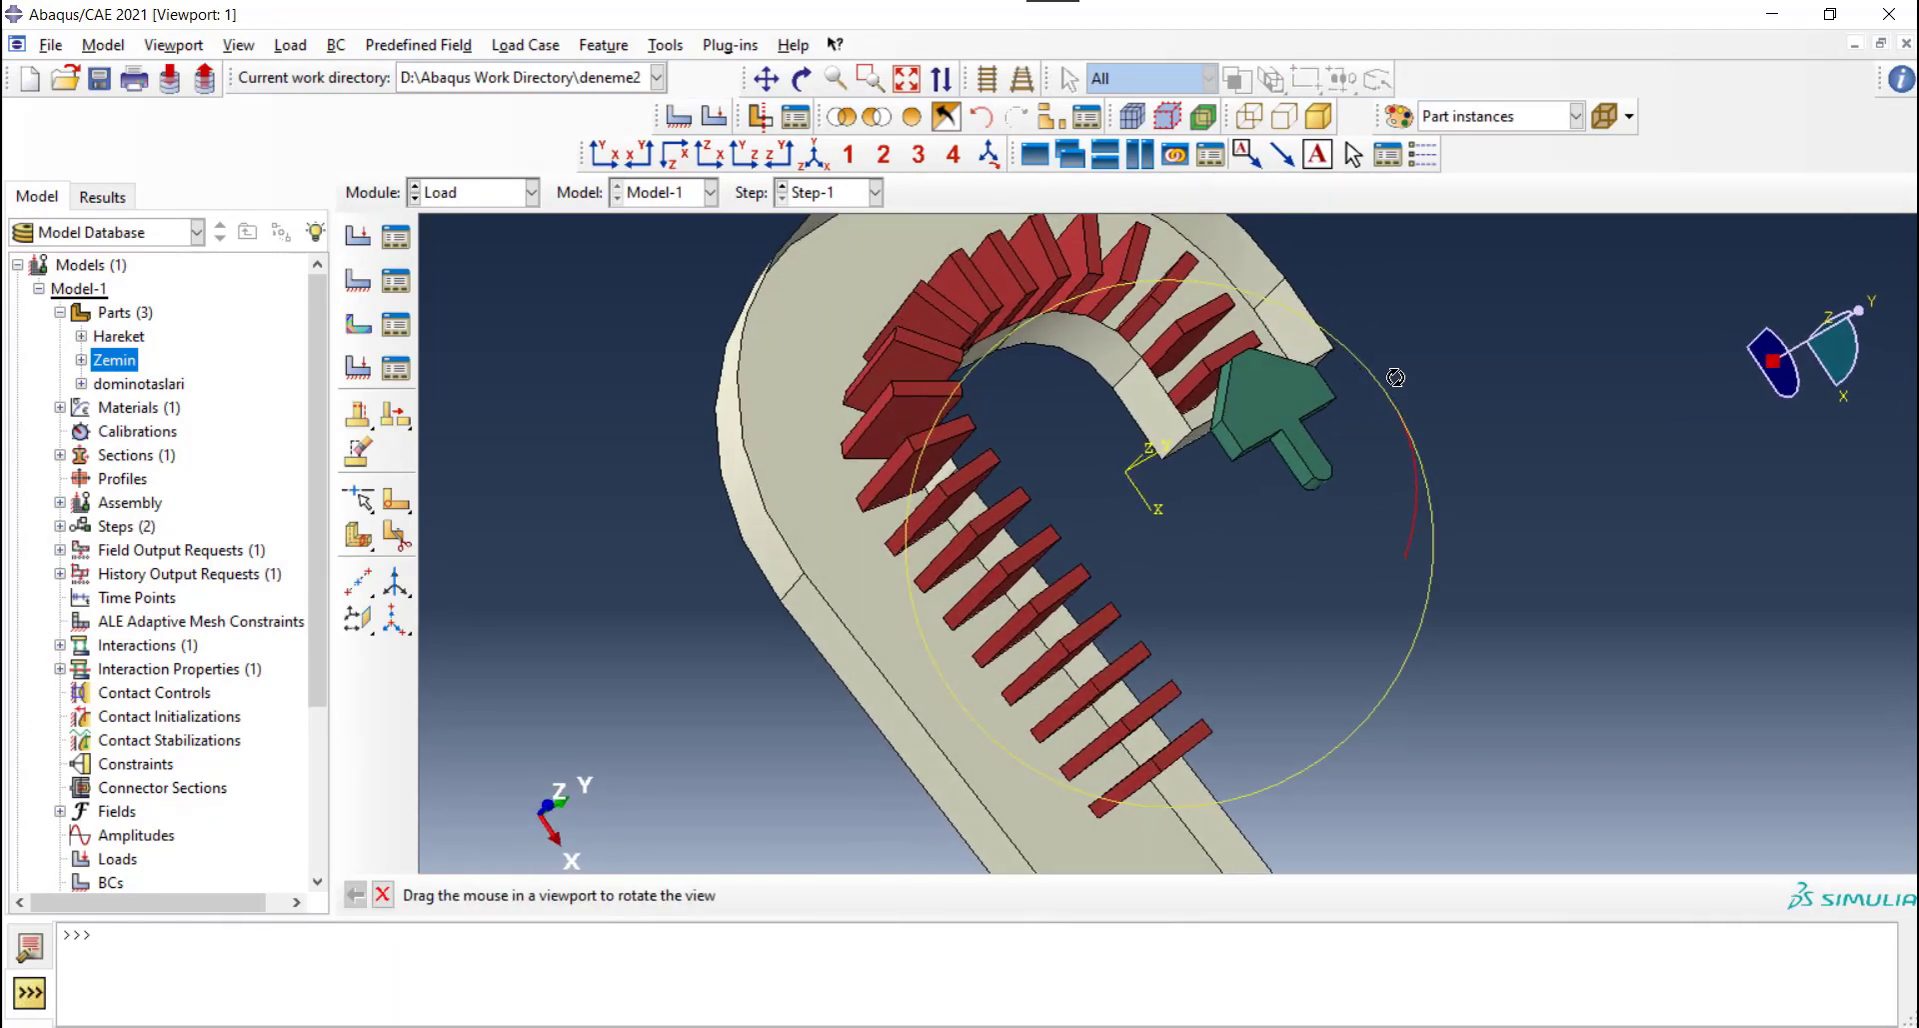
pyautogui.keyDown('ctrl'); pyautogui.keyDown('alt'); pyautogui.moveTo(1060, 560); pyautogui.dragTo(1041, 376); pyautogui.keyUp('alt'); pyautogui.keyUp('ctrl')
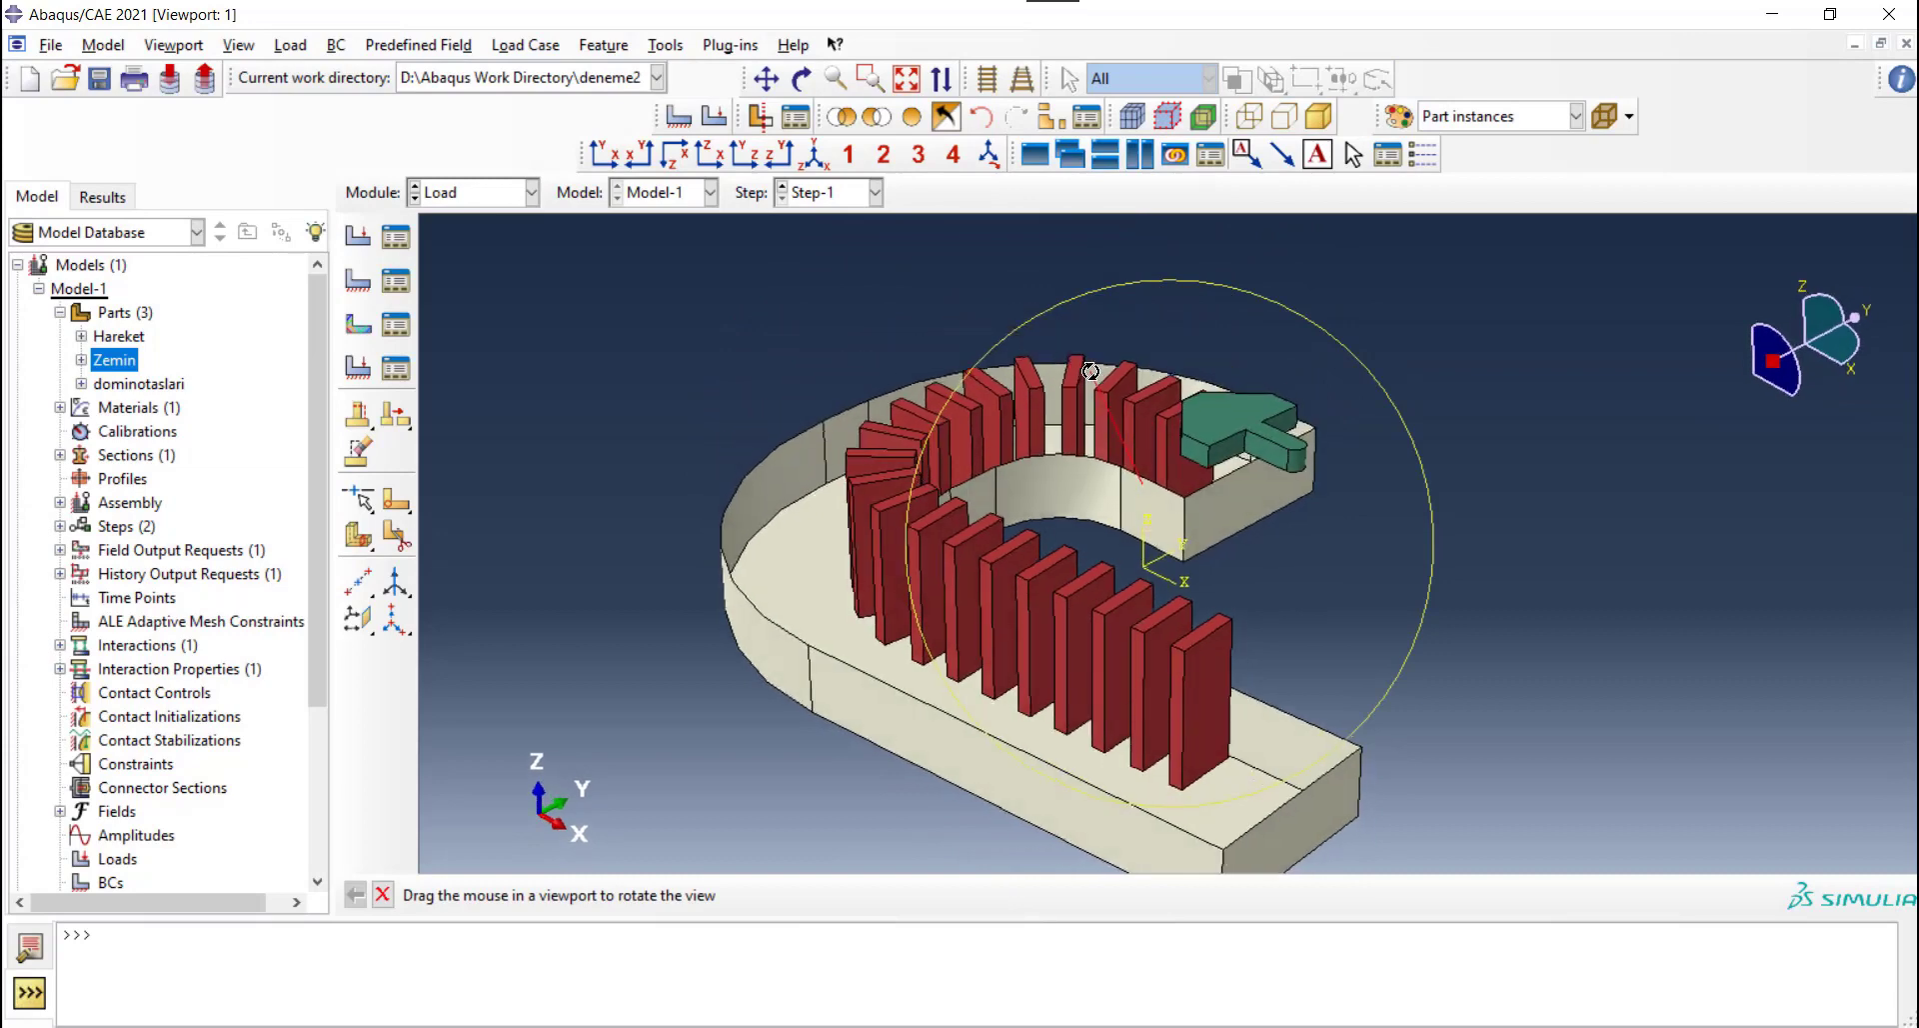
pyautogui.click(485, 192)
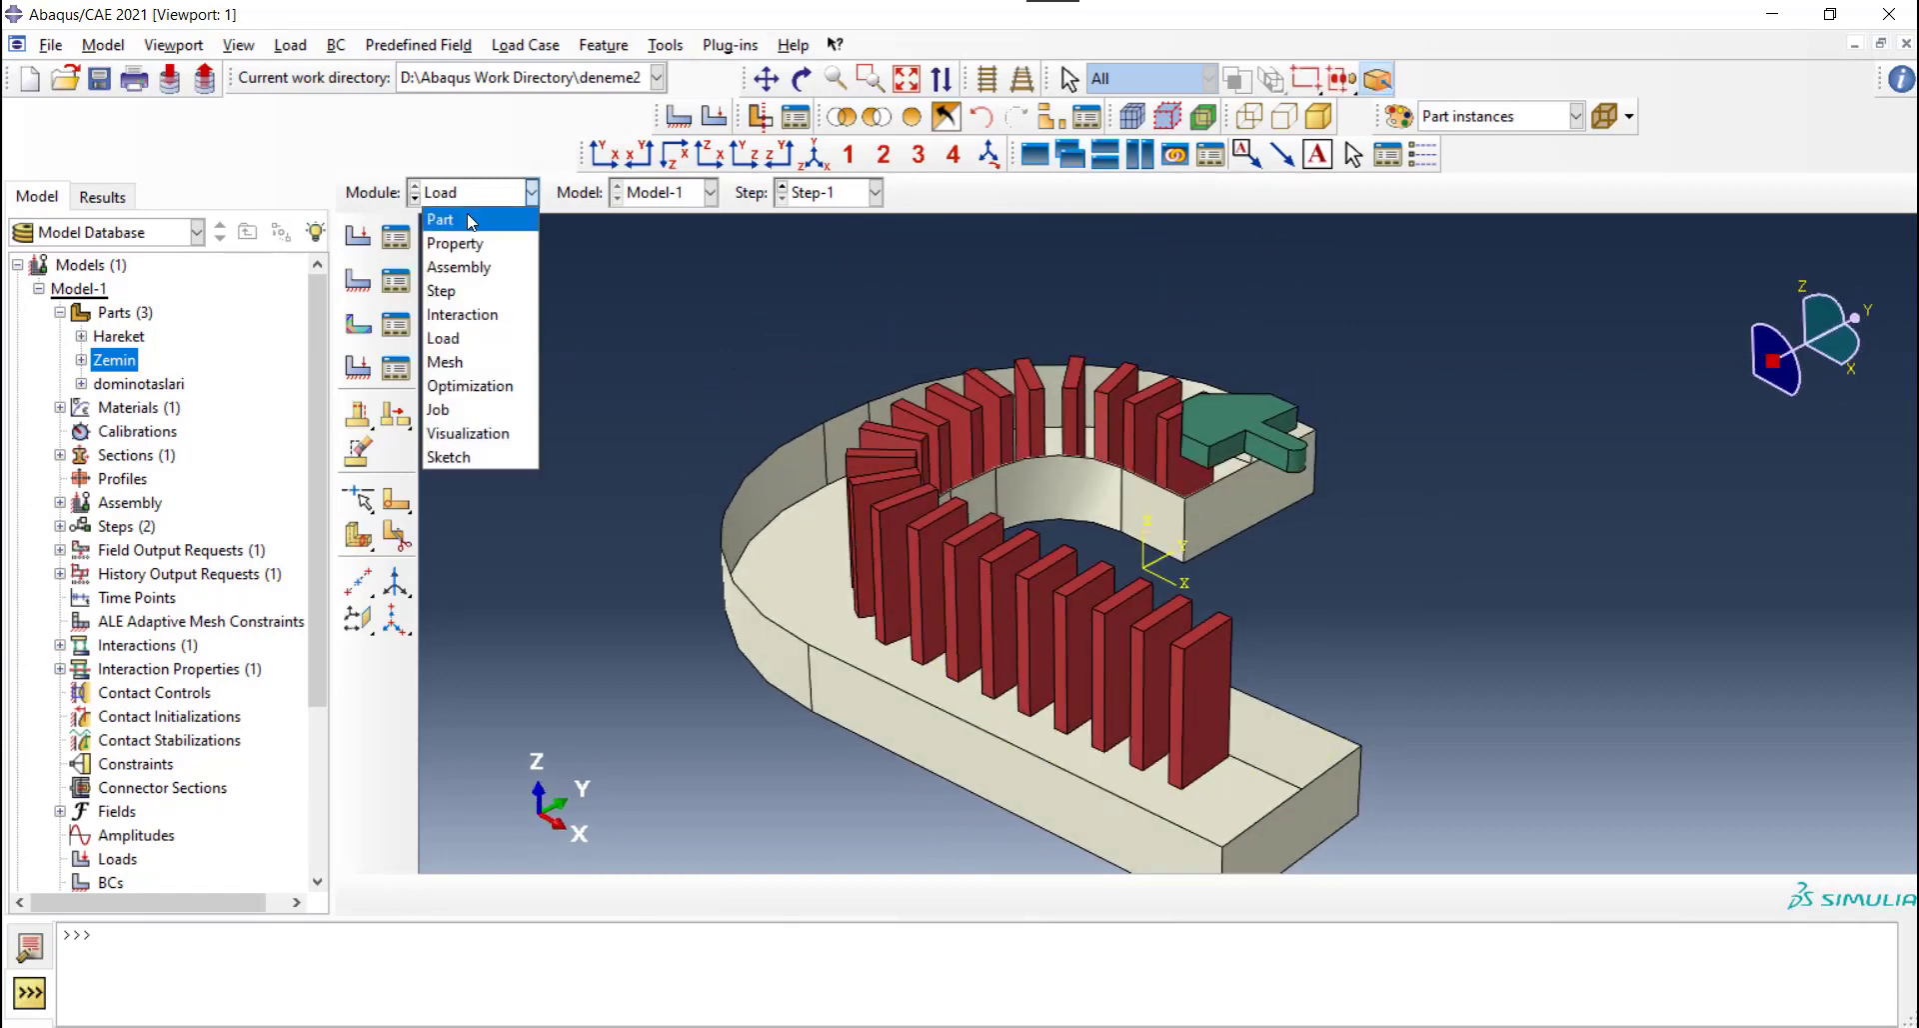
# In the Part module, create a datum point midway between two top-face vertices of Hareket
pyautogui.click(466, 216)
pyautogui.click(838, 195)
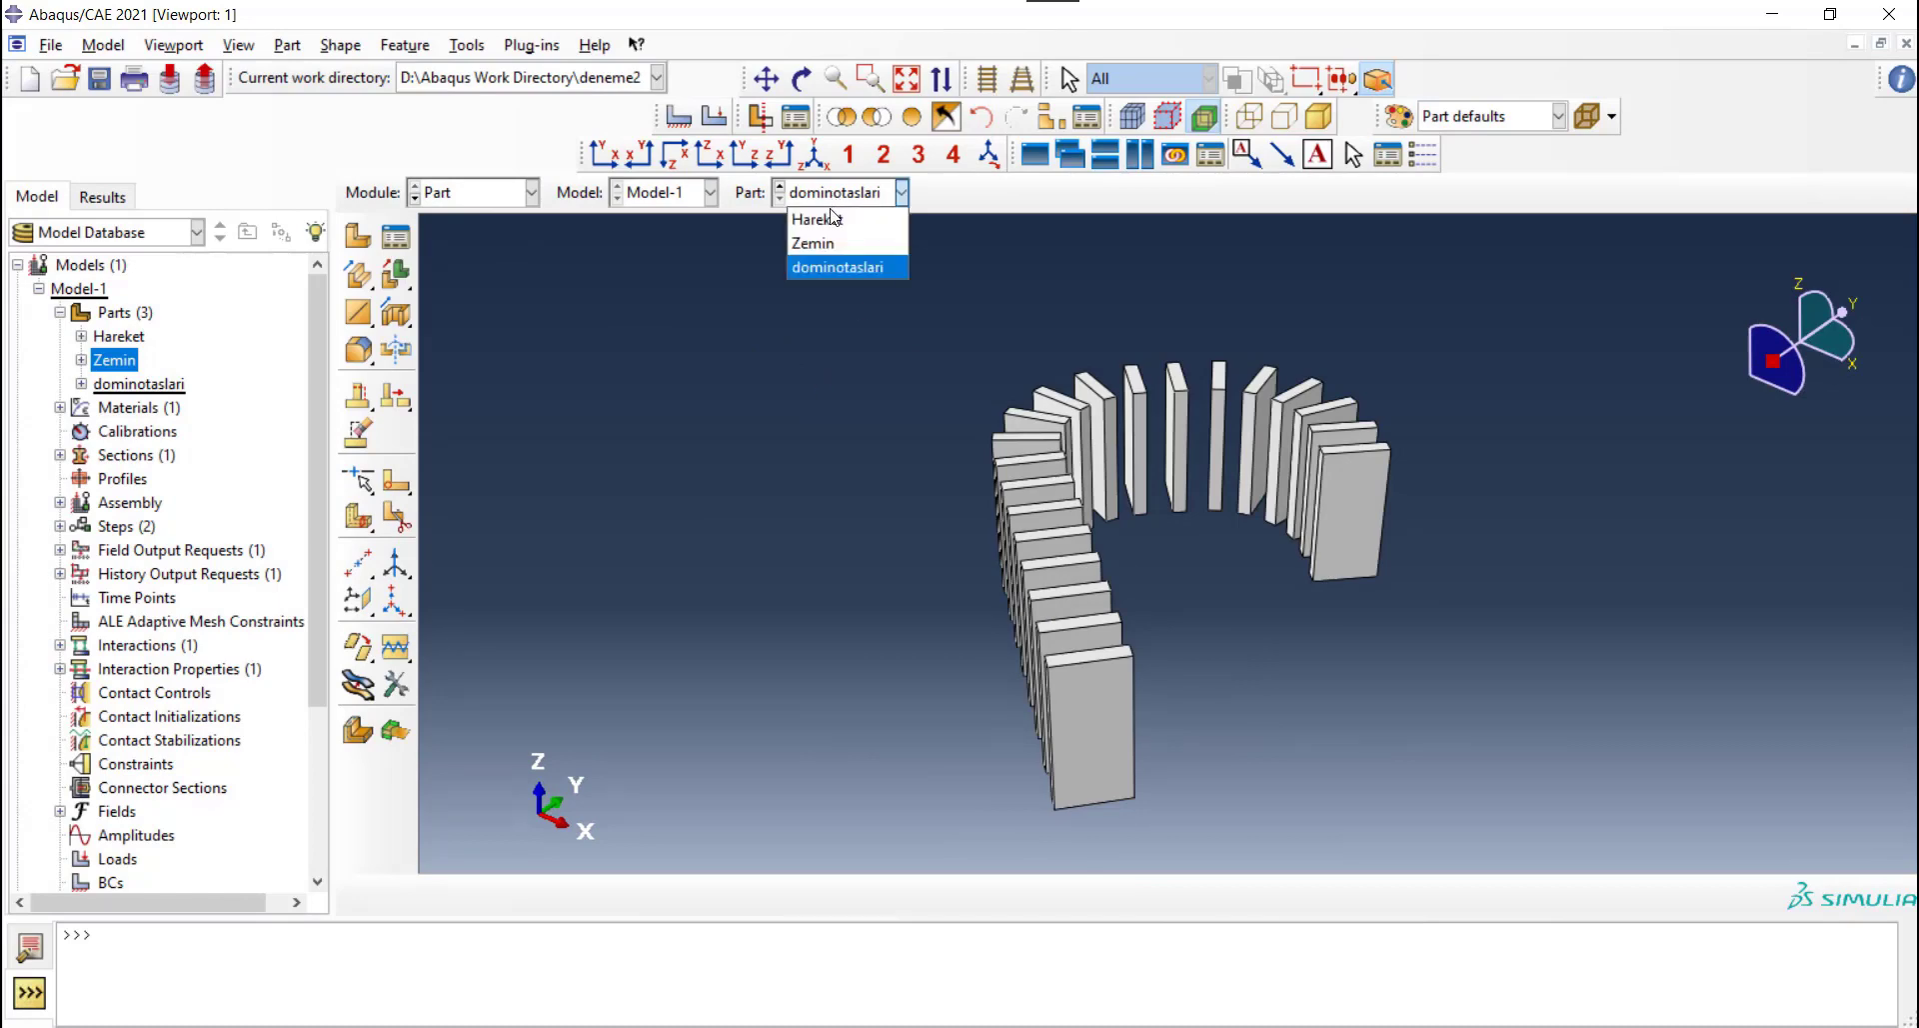
pyautogui.click(830, 223)
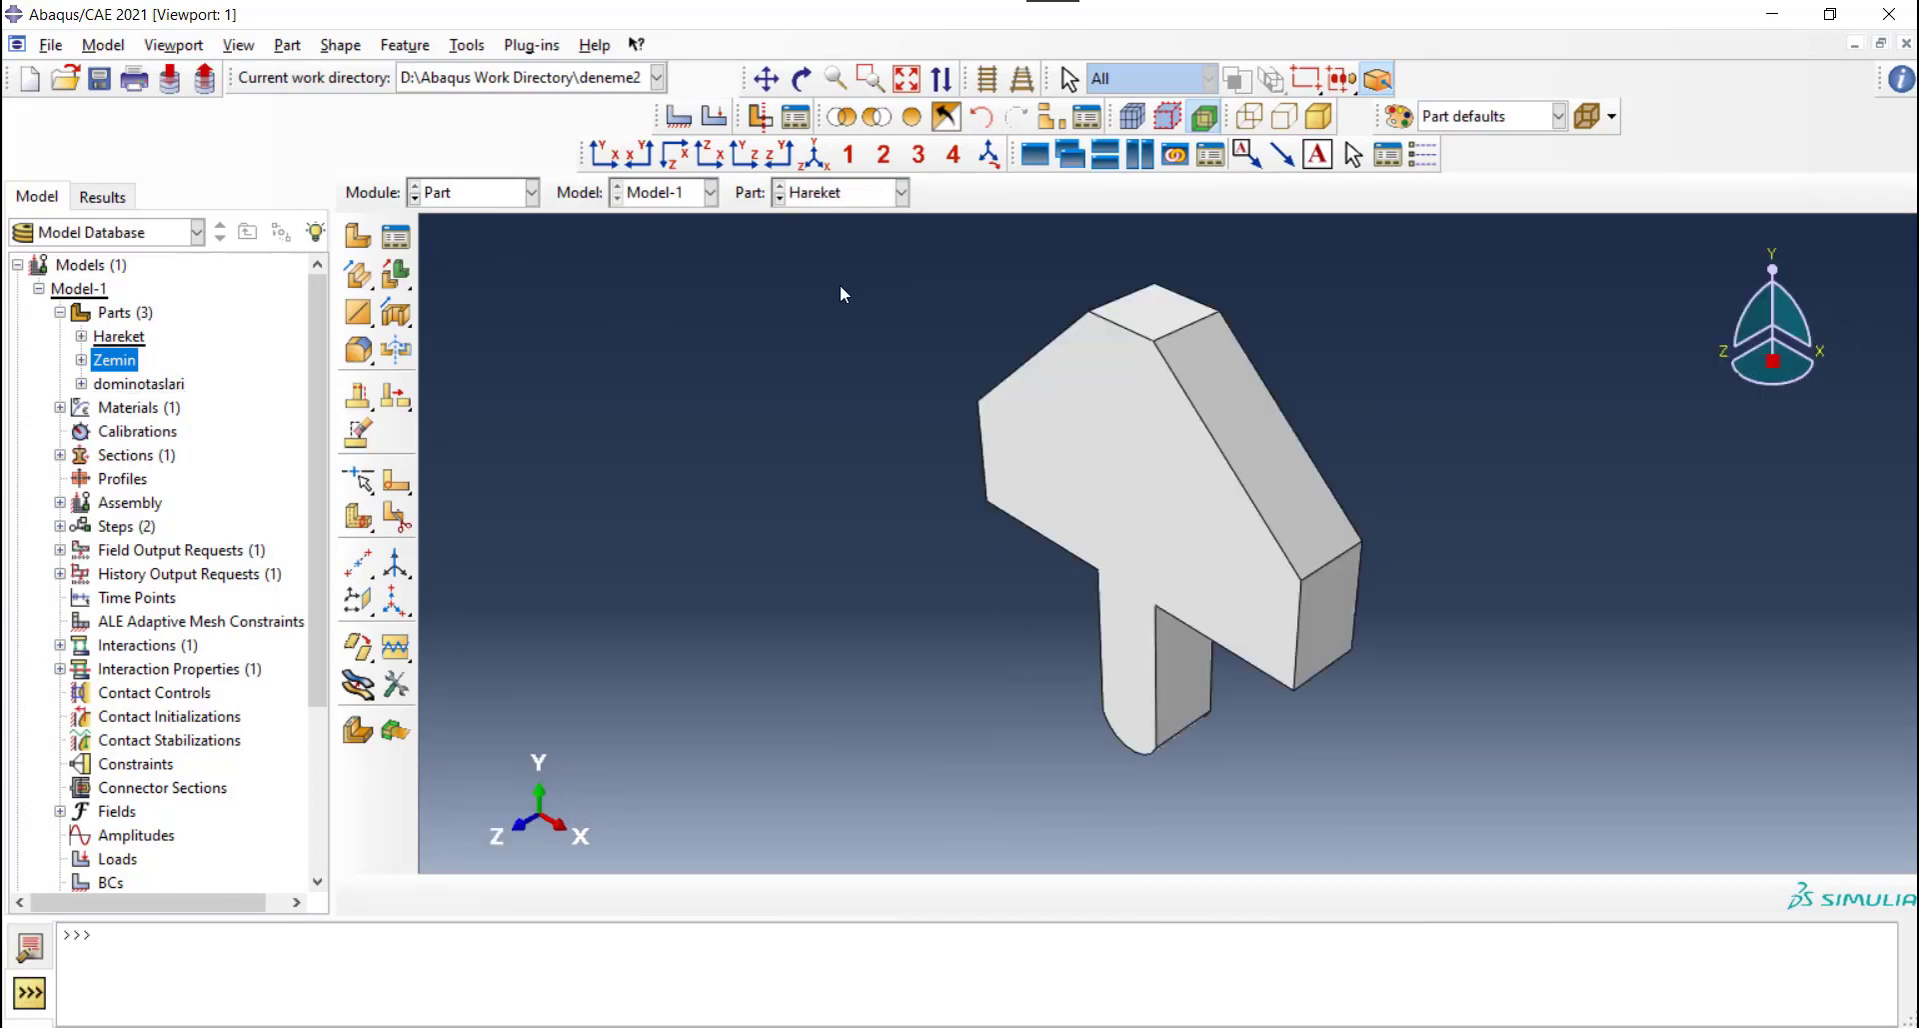
pyautogui.moveTo(1282, 286)
pyautogui.keyDown('ctrl'); pyautogui.keyDown('alt'); pyautogui.mouseDown()
pyautogui.moveTo(1237, 399)
pyautogui.moveTo(1195, 314)
pyautogui.mouseUp(); pyautogui.keyUp('alt'); pyautogui.keyUp('ctrl')
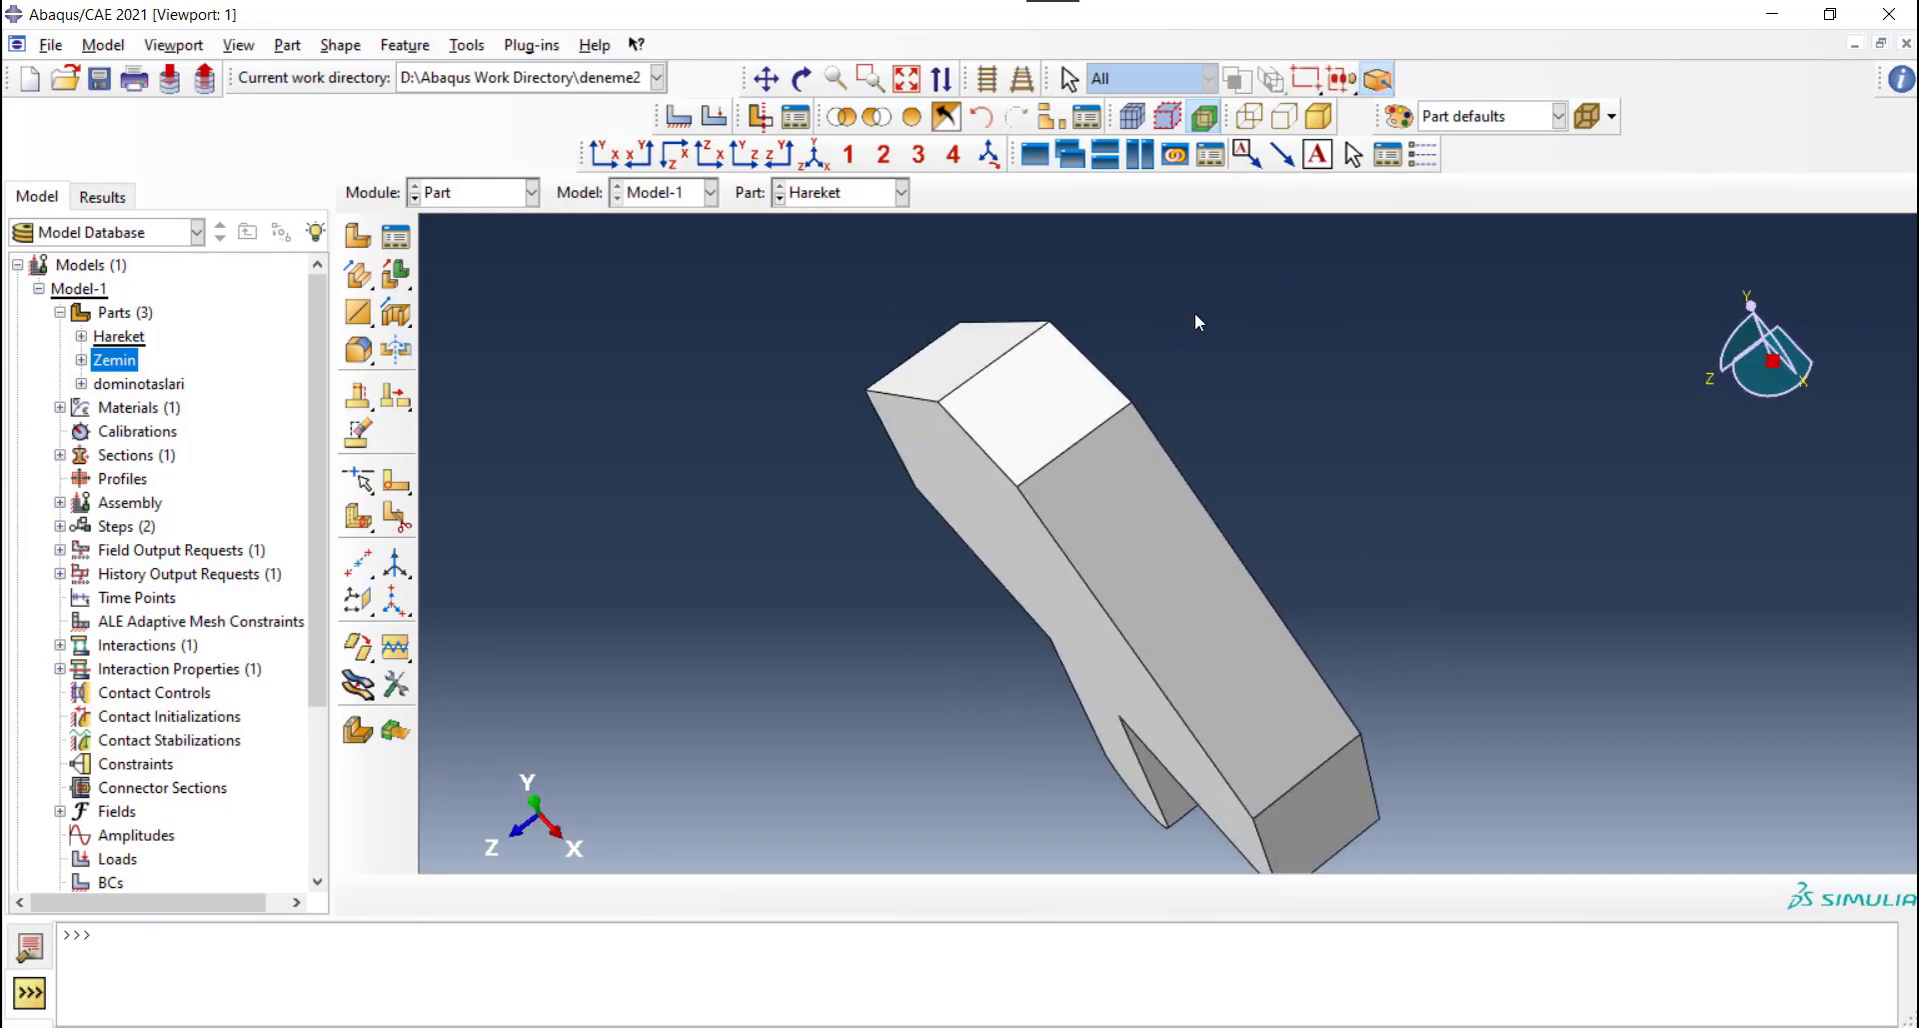
pyautogui.click(362, 564)
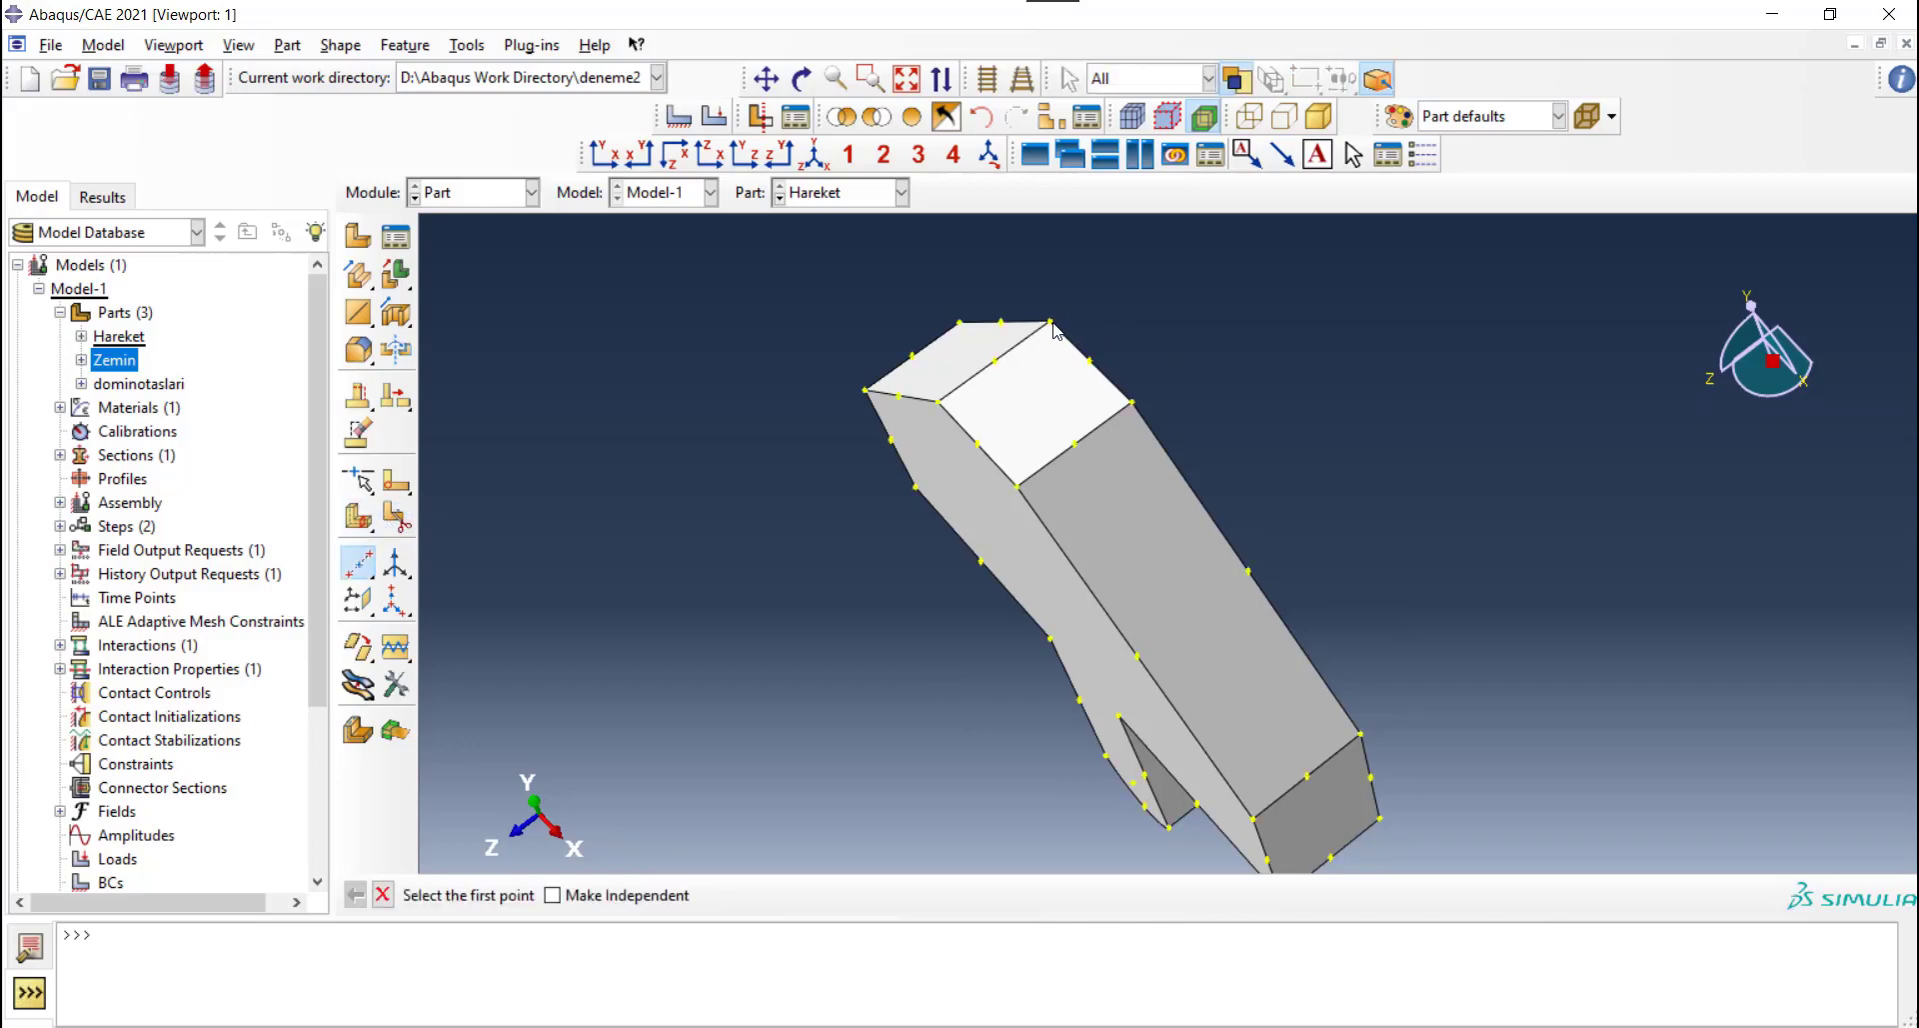
pyautogui.click(1050, 322)
pyautogui.click(1018, 487)
# Add a reference point on that datum at the centre of Hareket's top face
pyautogui.click(468, 46)
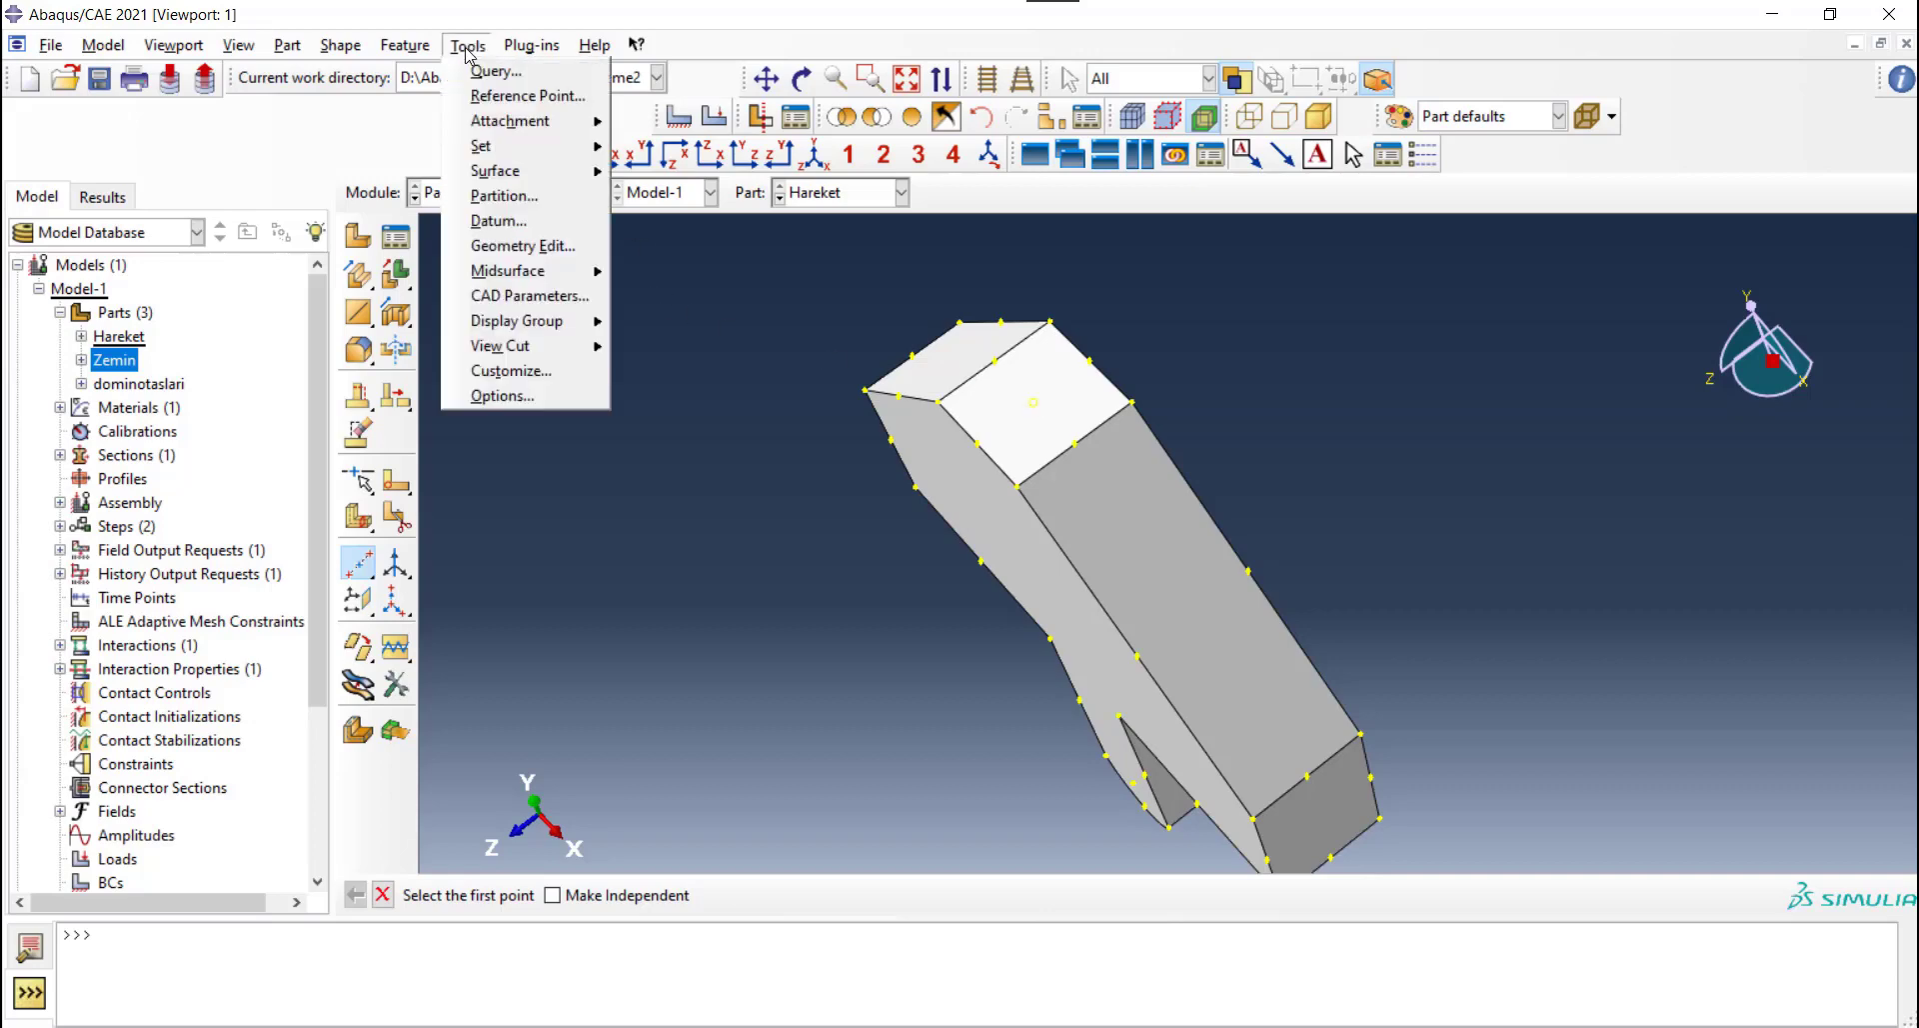
pyautogui.click(521, 96)
pyautogui.click(1035, 404)
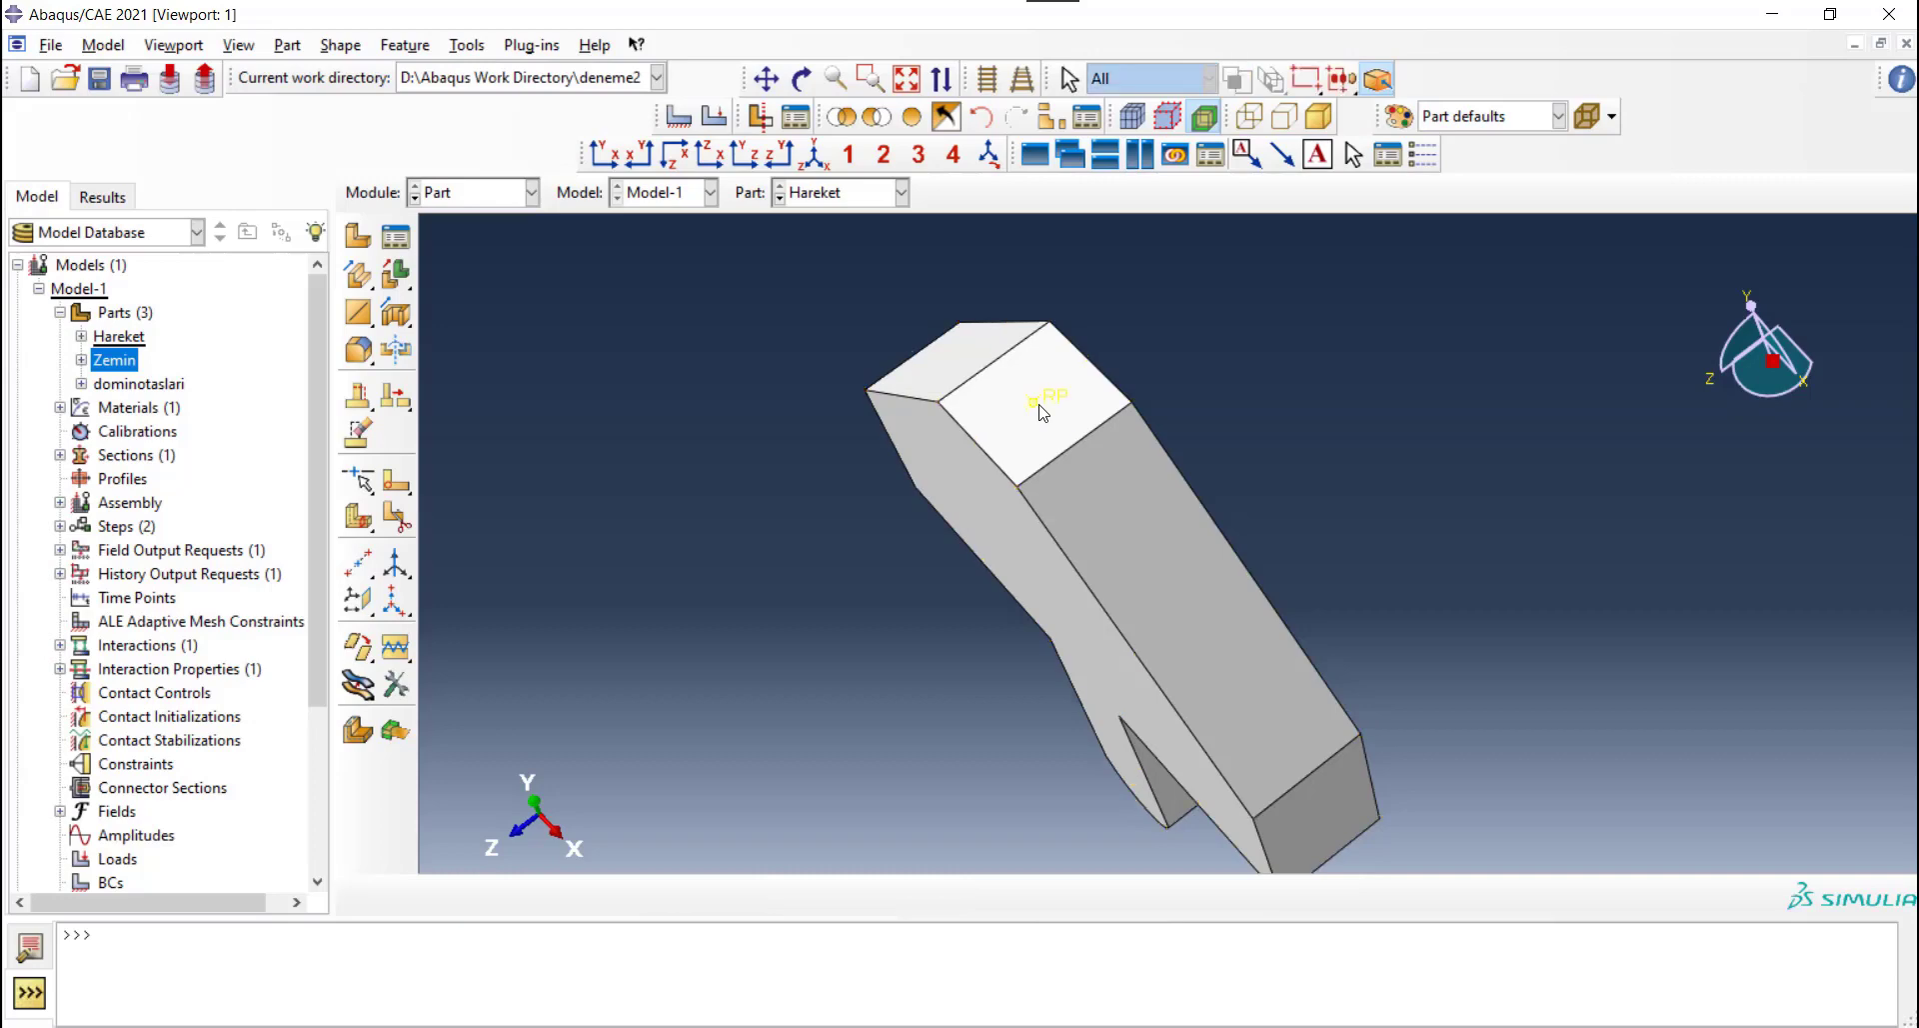
pyautogui.keyDown('ctrl'); pyautogui.keyDown('alt'); pyautogui.moveTo(1222, 386); pyautogui.dragTo(878, 513); pyautogui.keyUp('alt'); pyautogui.keyUp('ctrl')
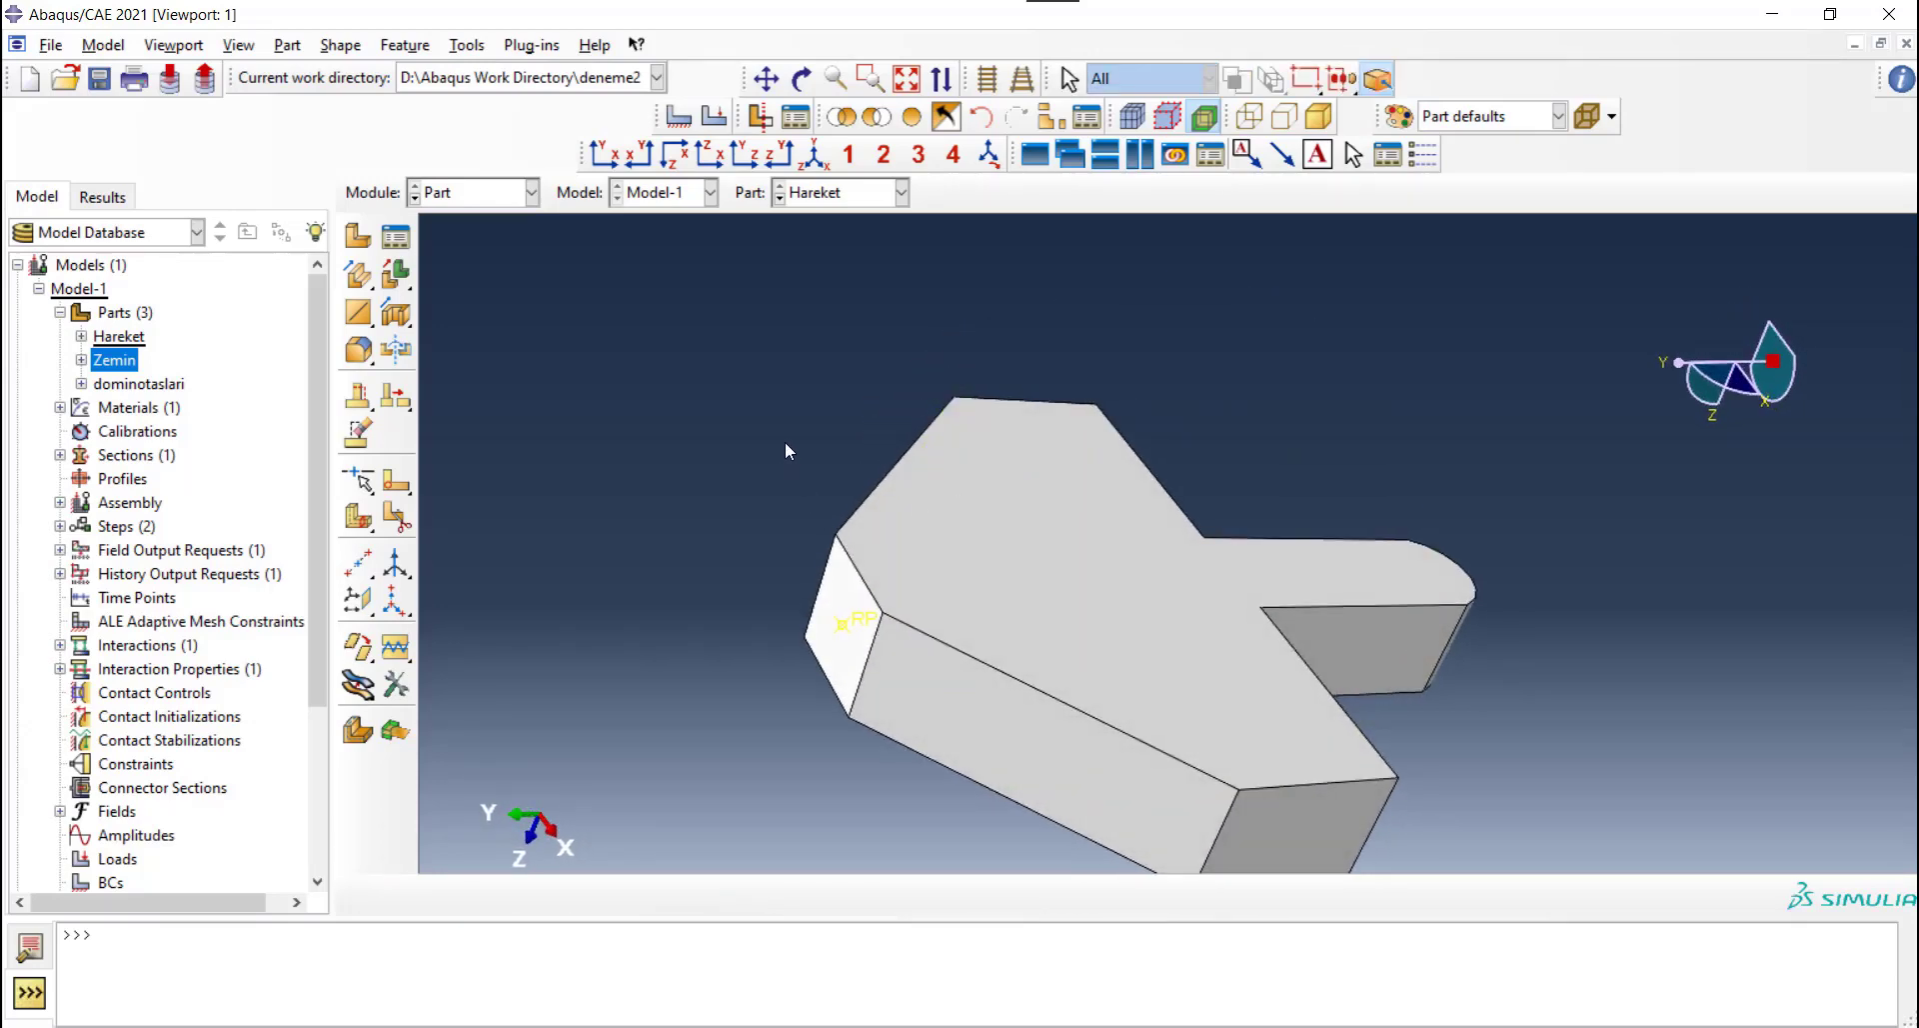
pyautogui.click(825, 194)
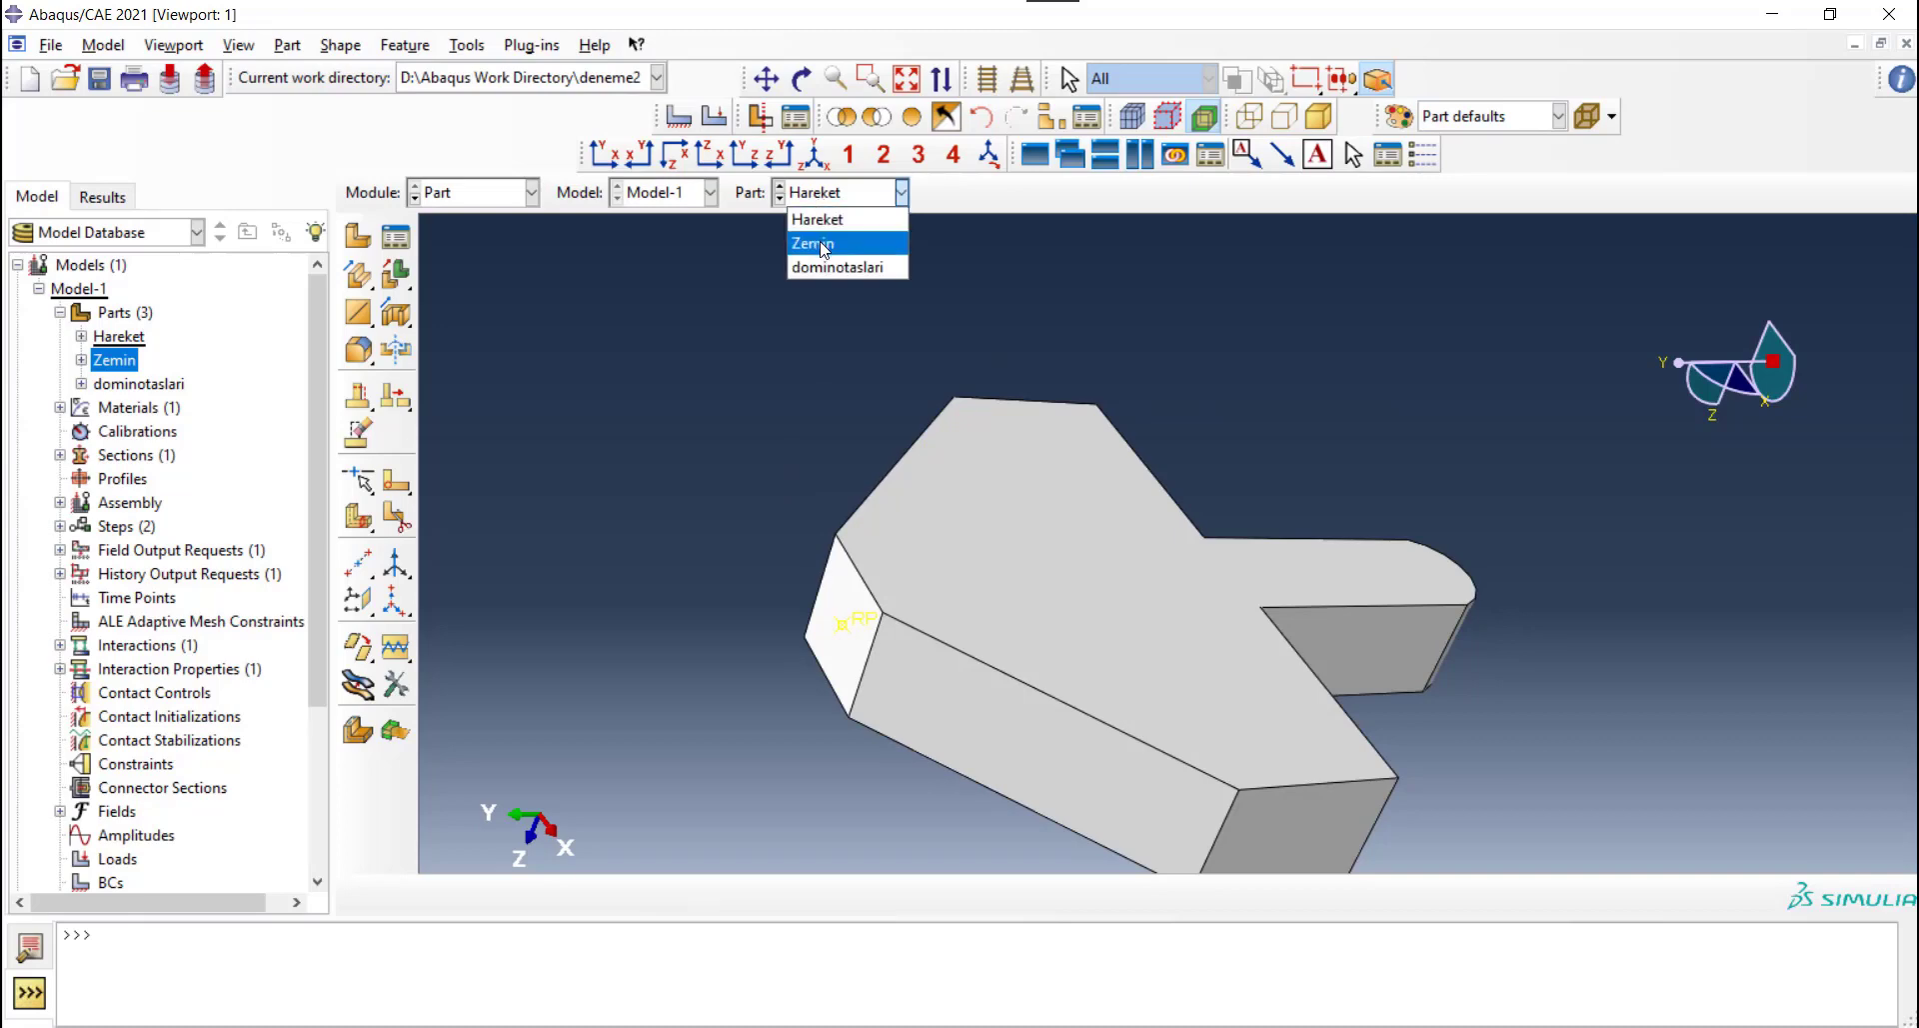
# Select the Zemin part and place a reference point at the end corner of its C-shaped track
pyautogui.click(822, 244)
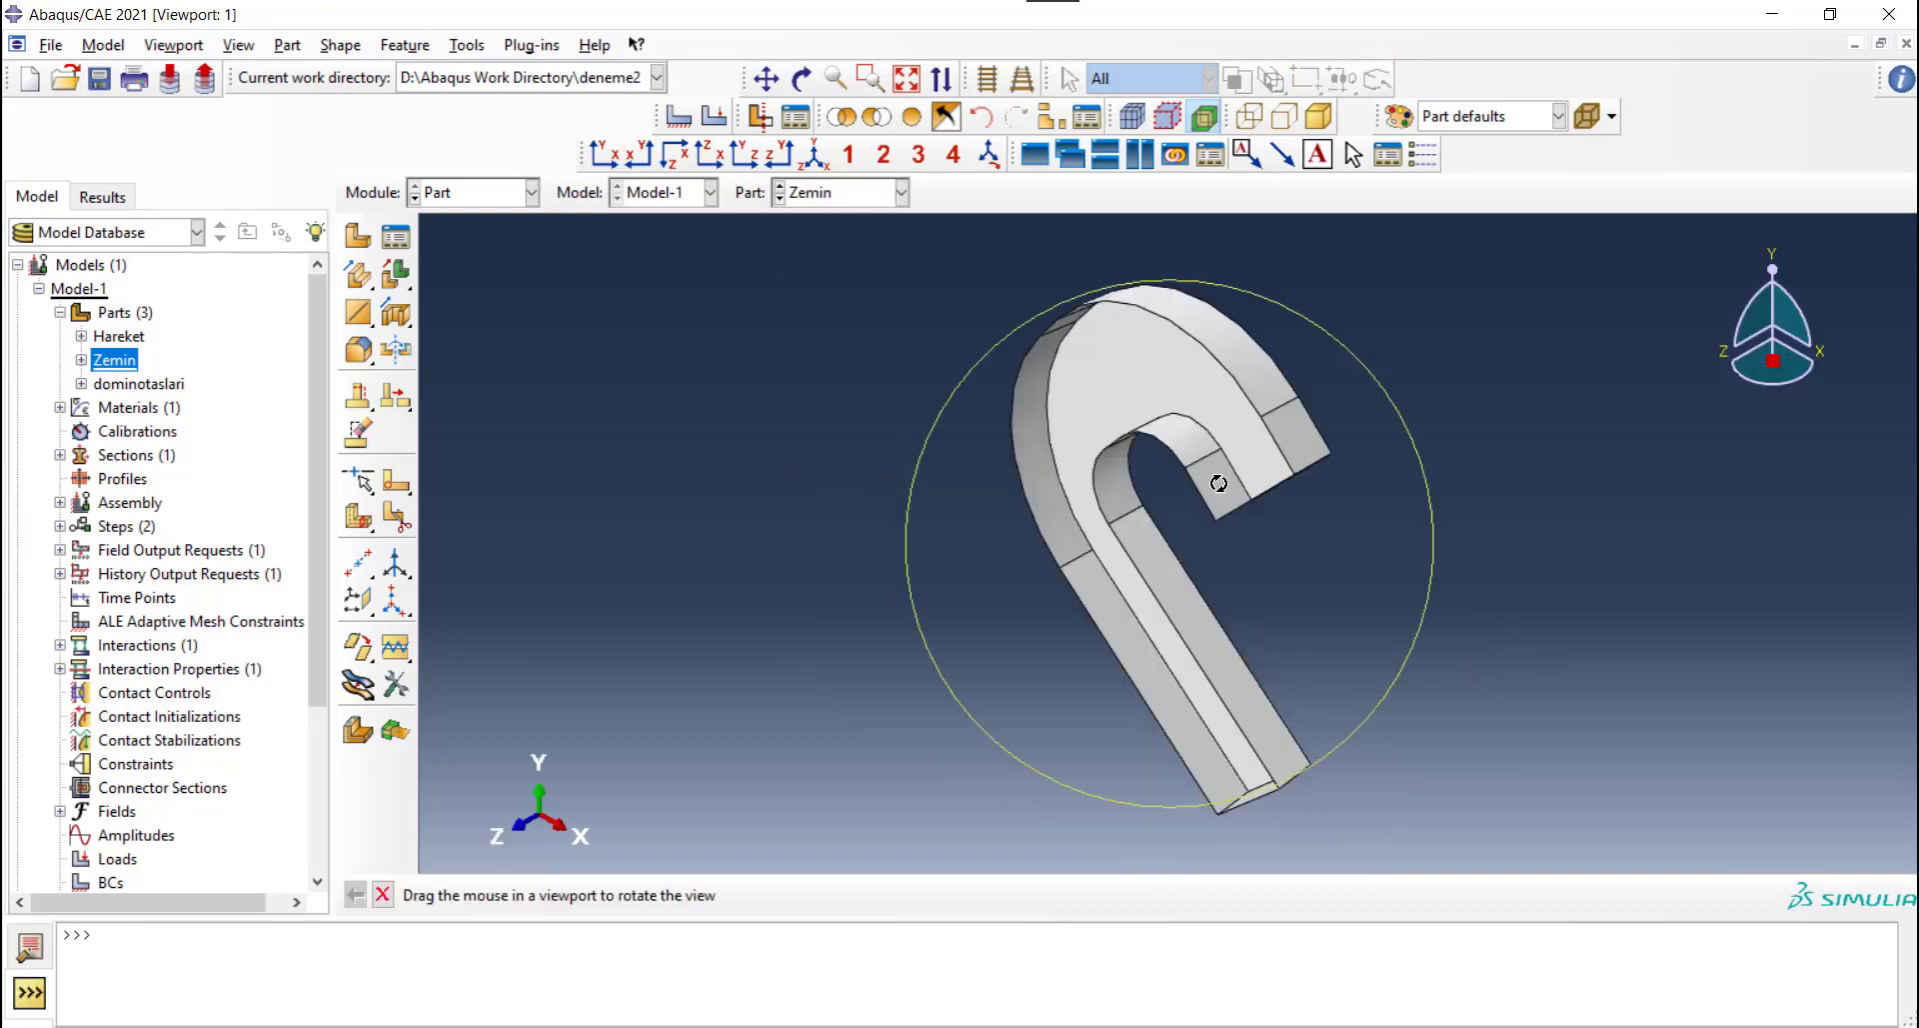
pyautogui.moveTo(807, 338)
pyautogui.keyDown('ctrl'); pyautogui.keyDown('alt'); pyautogui.mouseDown()
pyautogui.moveTo(1281, 298)
pyautogui.moveTo(1400, 442)
pyautogui.mouseUp(); pyautogui.keyUp('alt'); pyautogui.keyUp('ctrl')
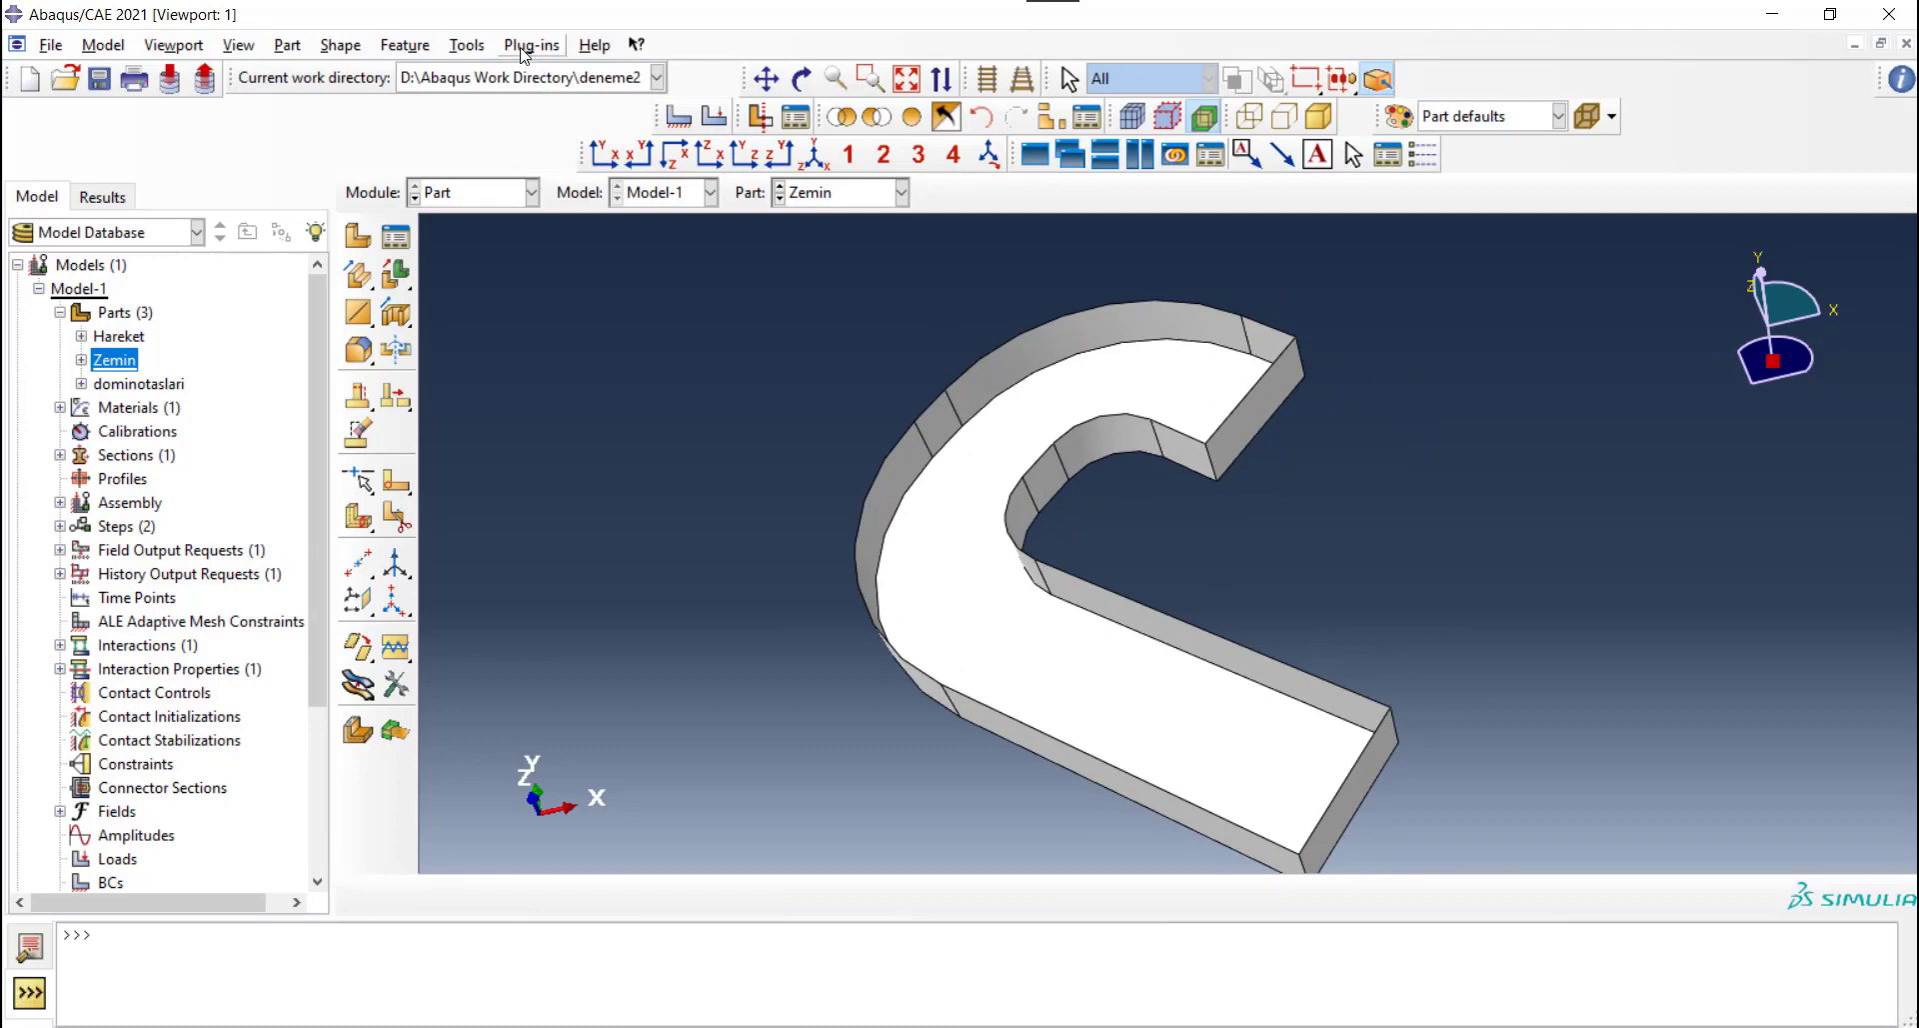
pyautogui.click(467, 45)
pyautogui.click(522, 98)
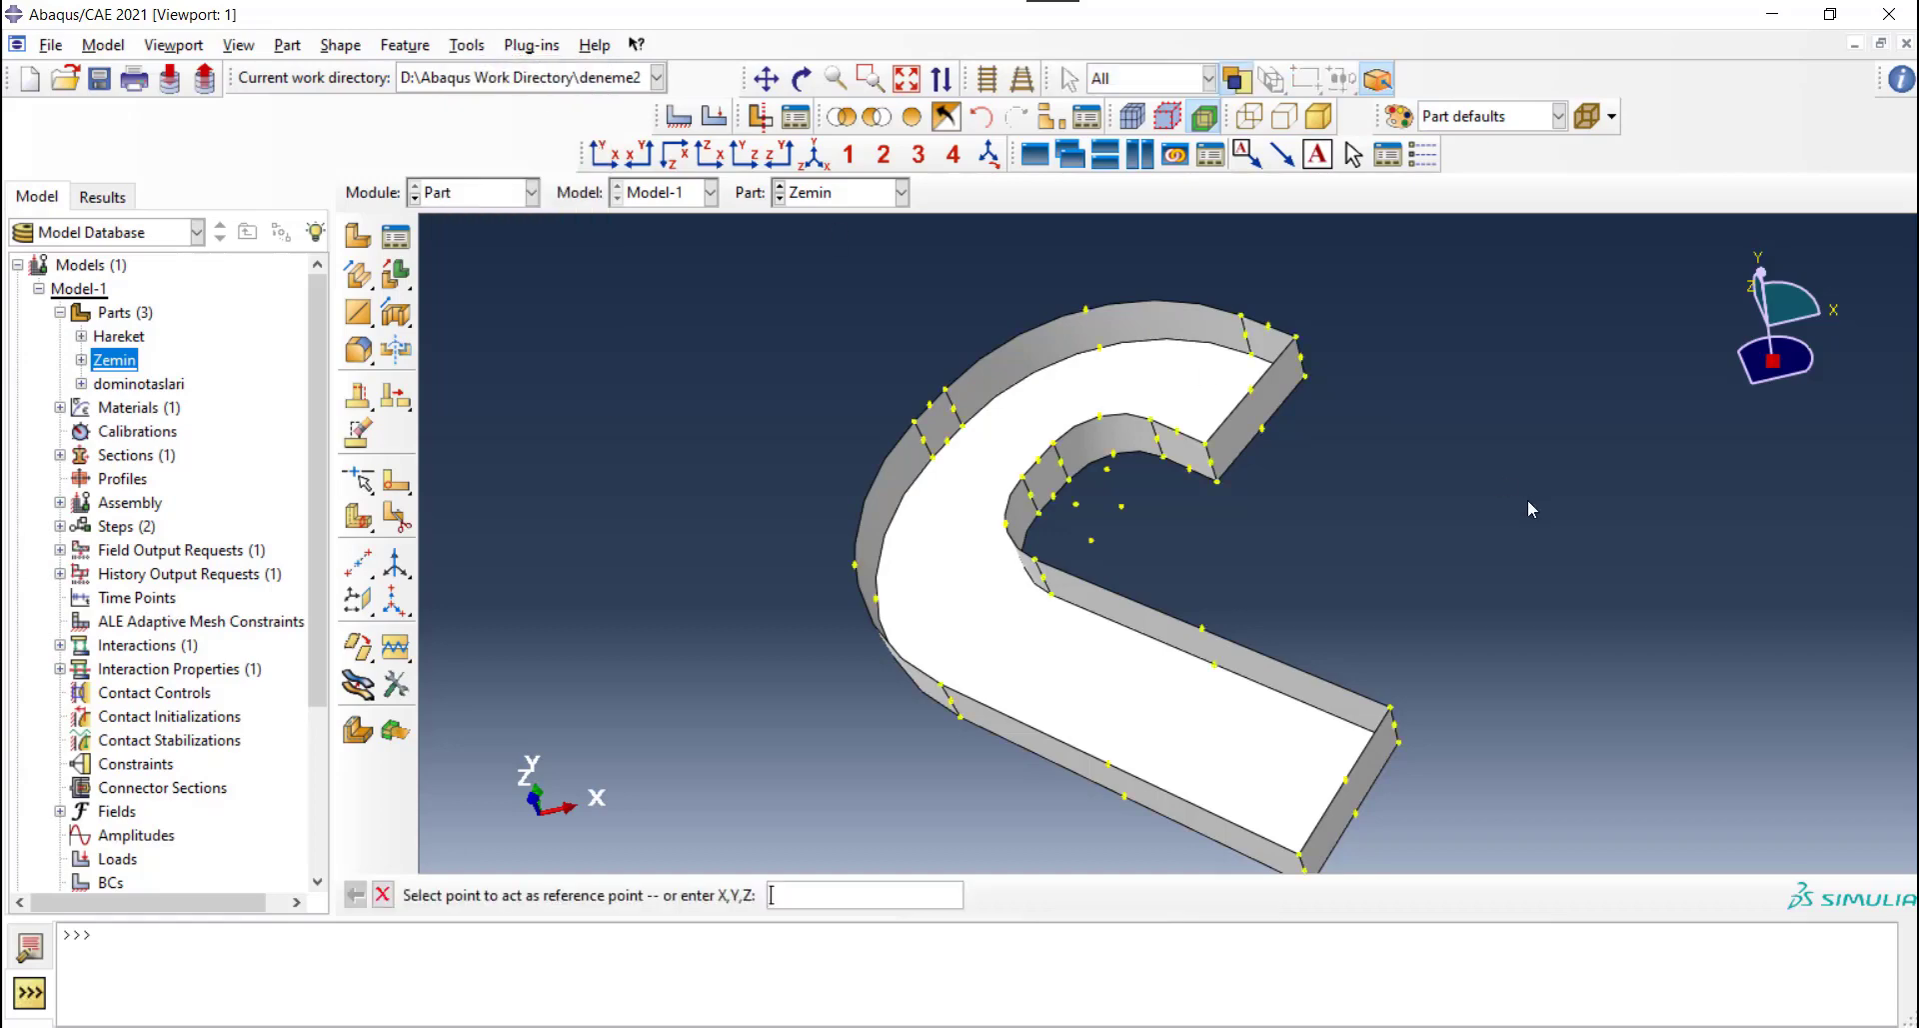
pyautogui.click(1262, 428)
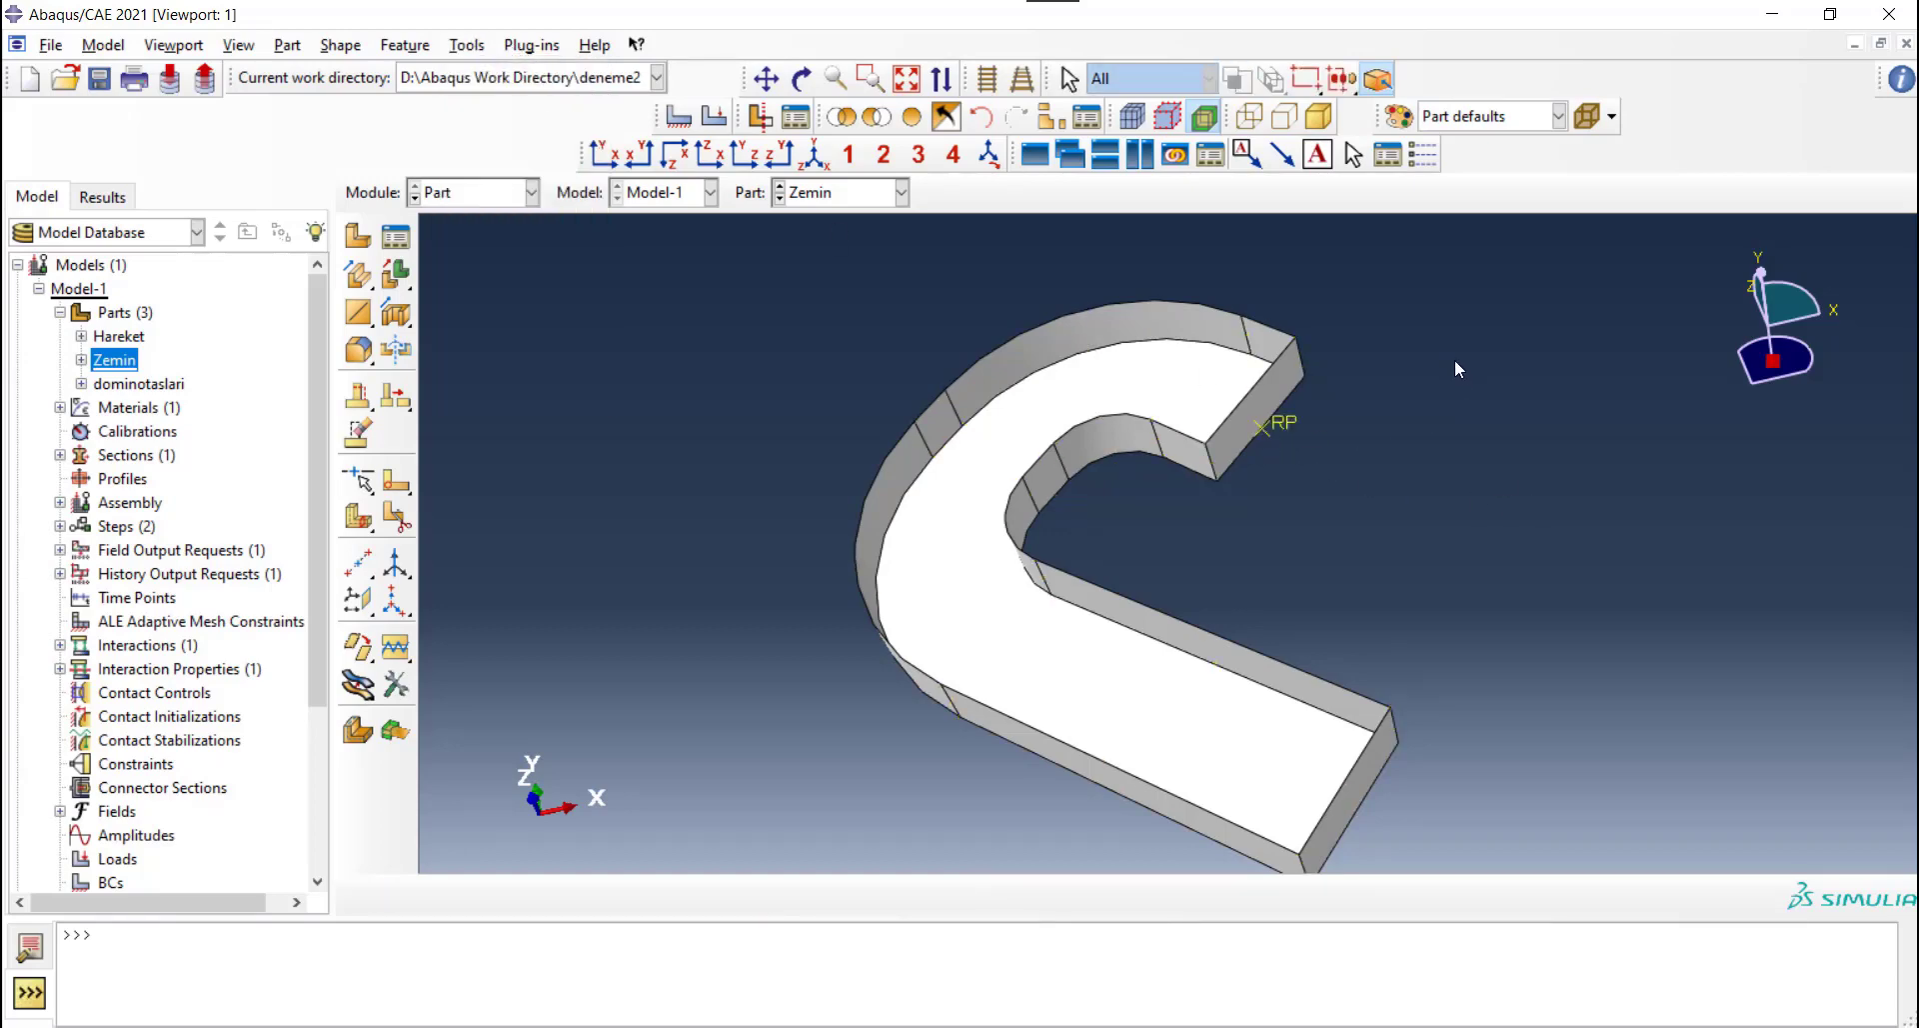
pyautogui.scroll(-1, 1465, 416)
pyautogui.keyDown('ctrl'); pyautogui.keyDown('alt'); pyautogui.moveTo(1332, 464); pyautogui.dragTo(1376, 455); pyautogui.keyUp('alt'); pyautogui.keyUp('ctrl')
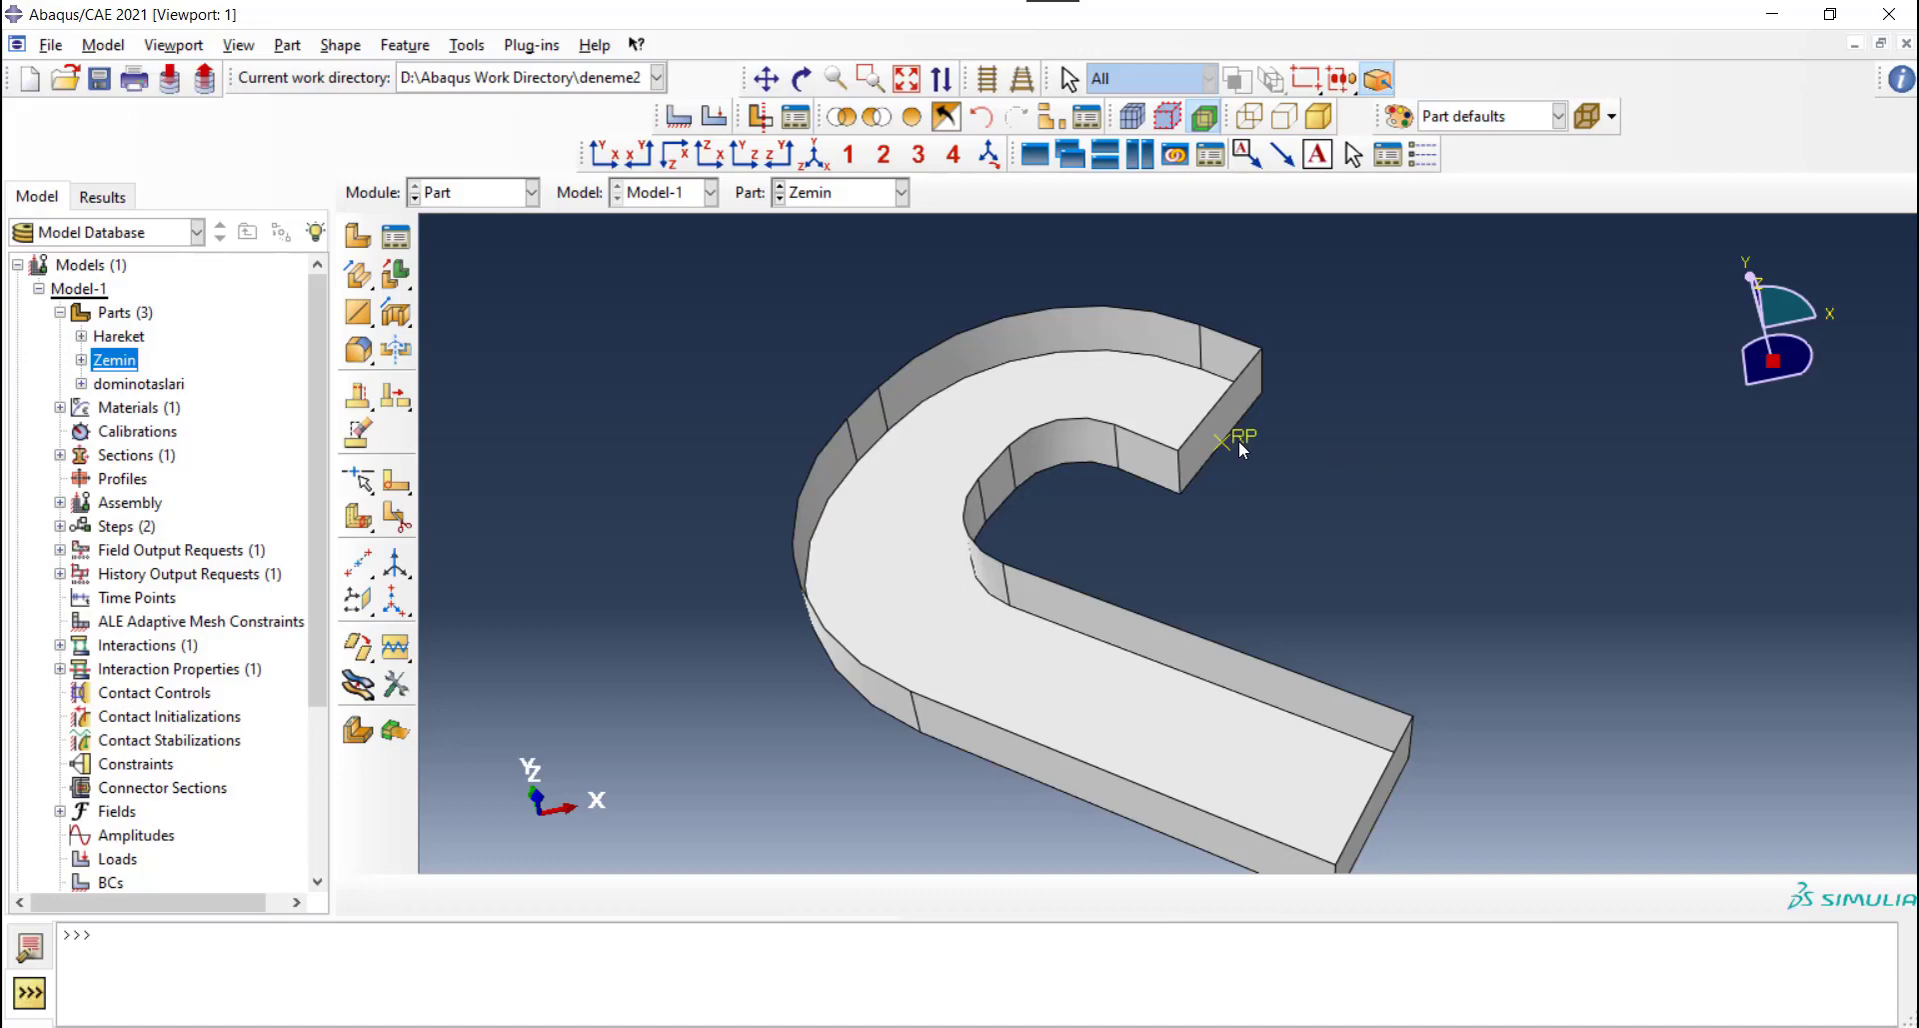
pyautogui.click(477, 198)
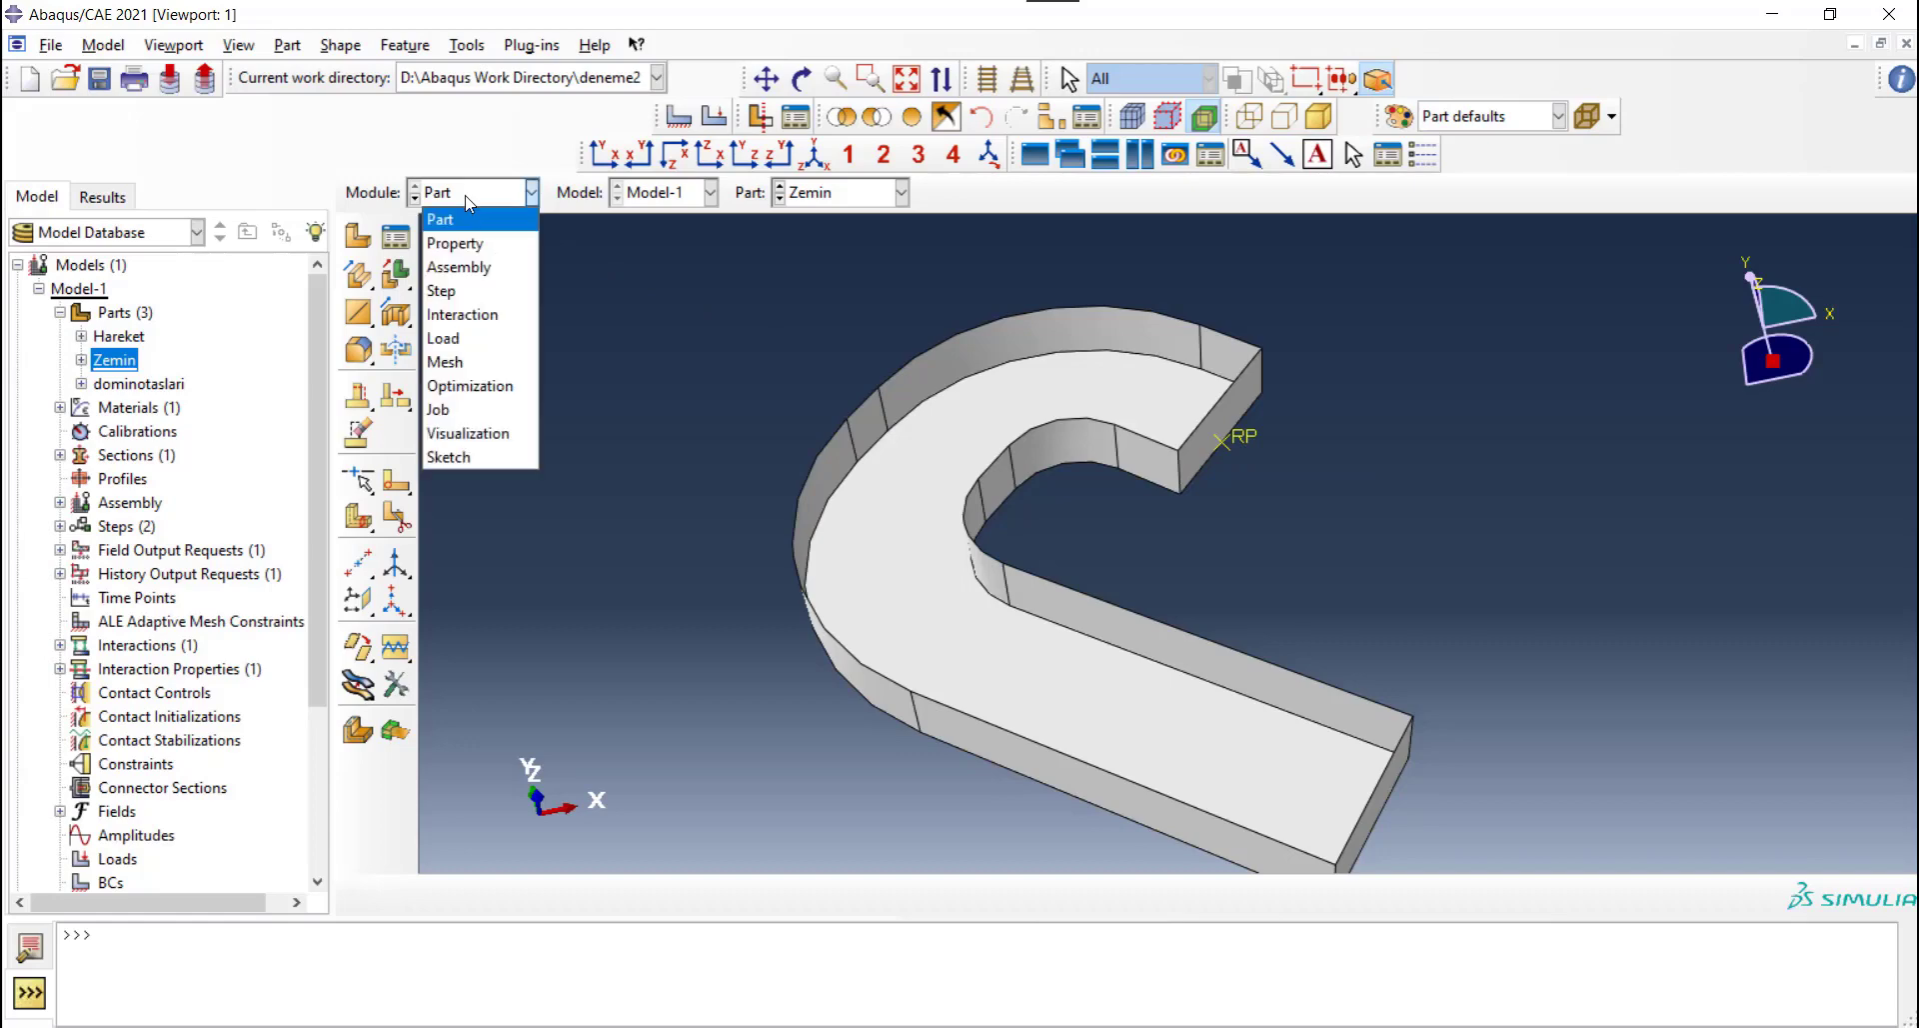
# Create encastre boundary condition BC-1 in Step-1, fixing the floor's lower reference point
pyautogui.click(481, 340)
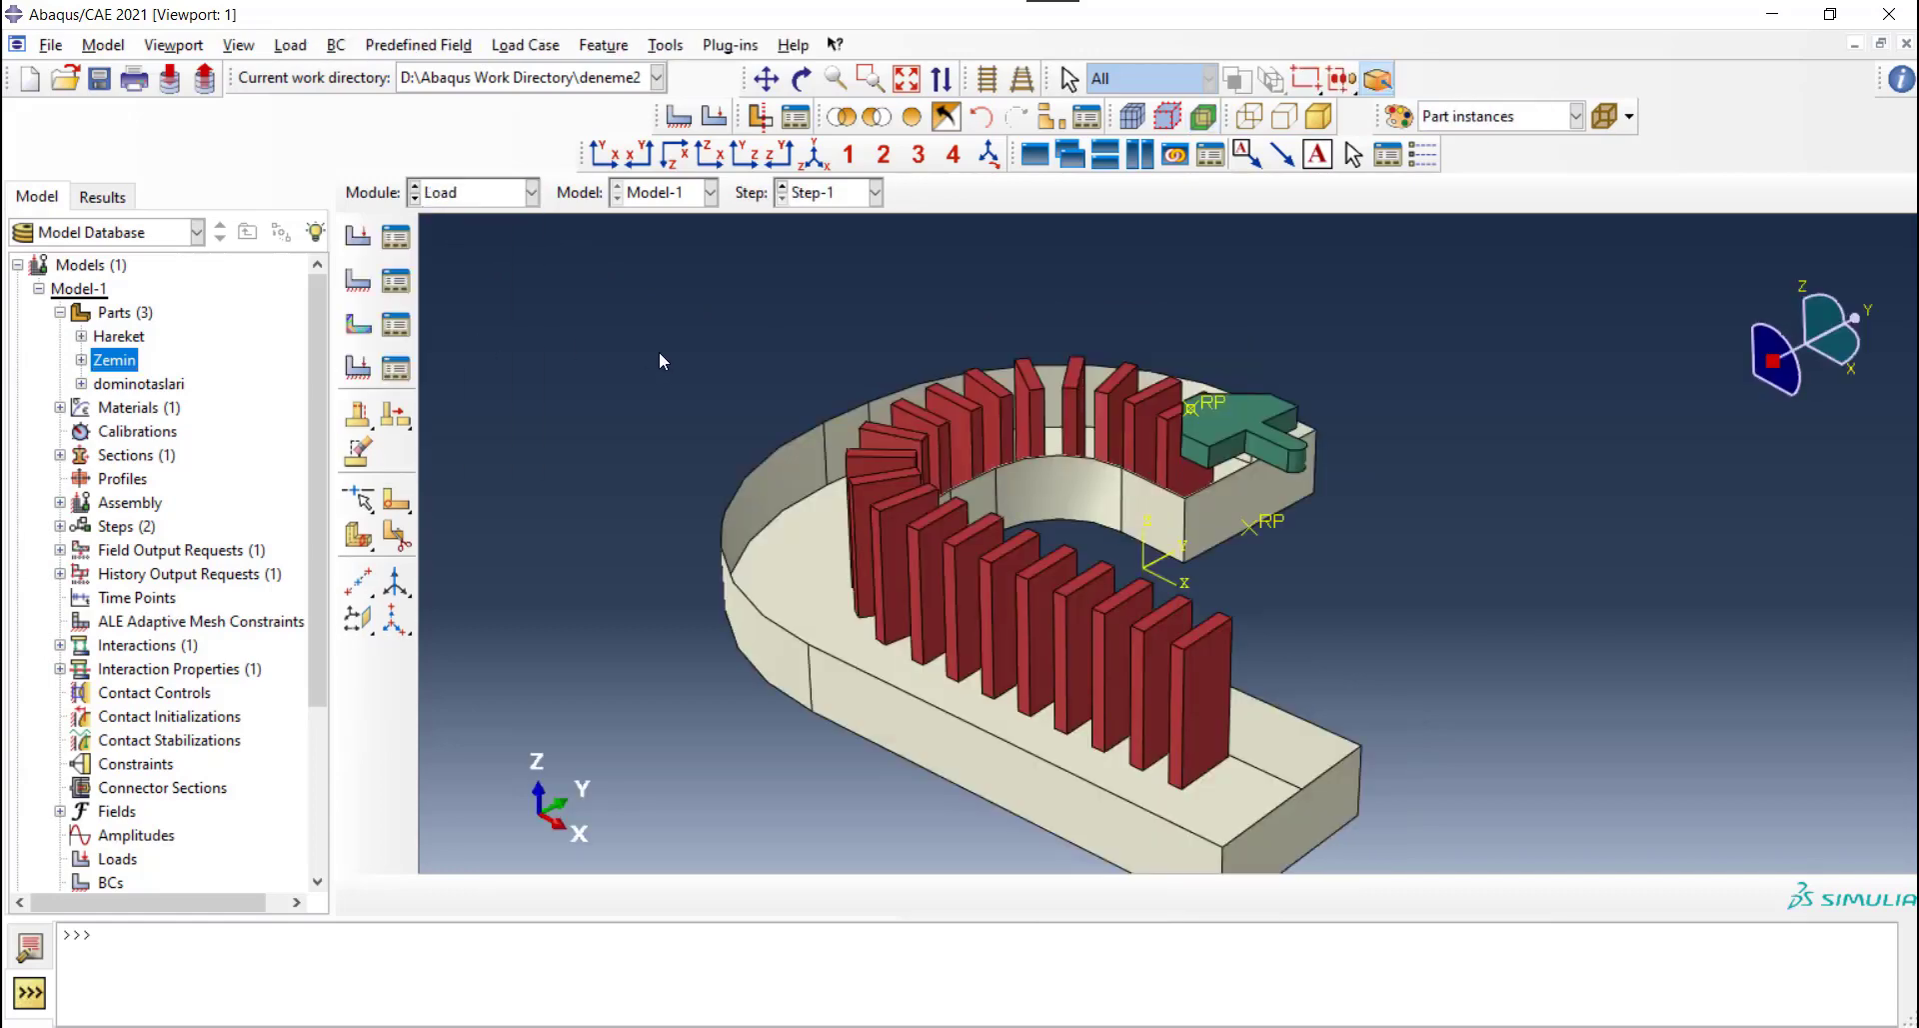
pyautogui.click(396, 281)
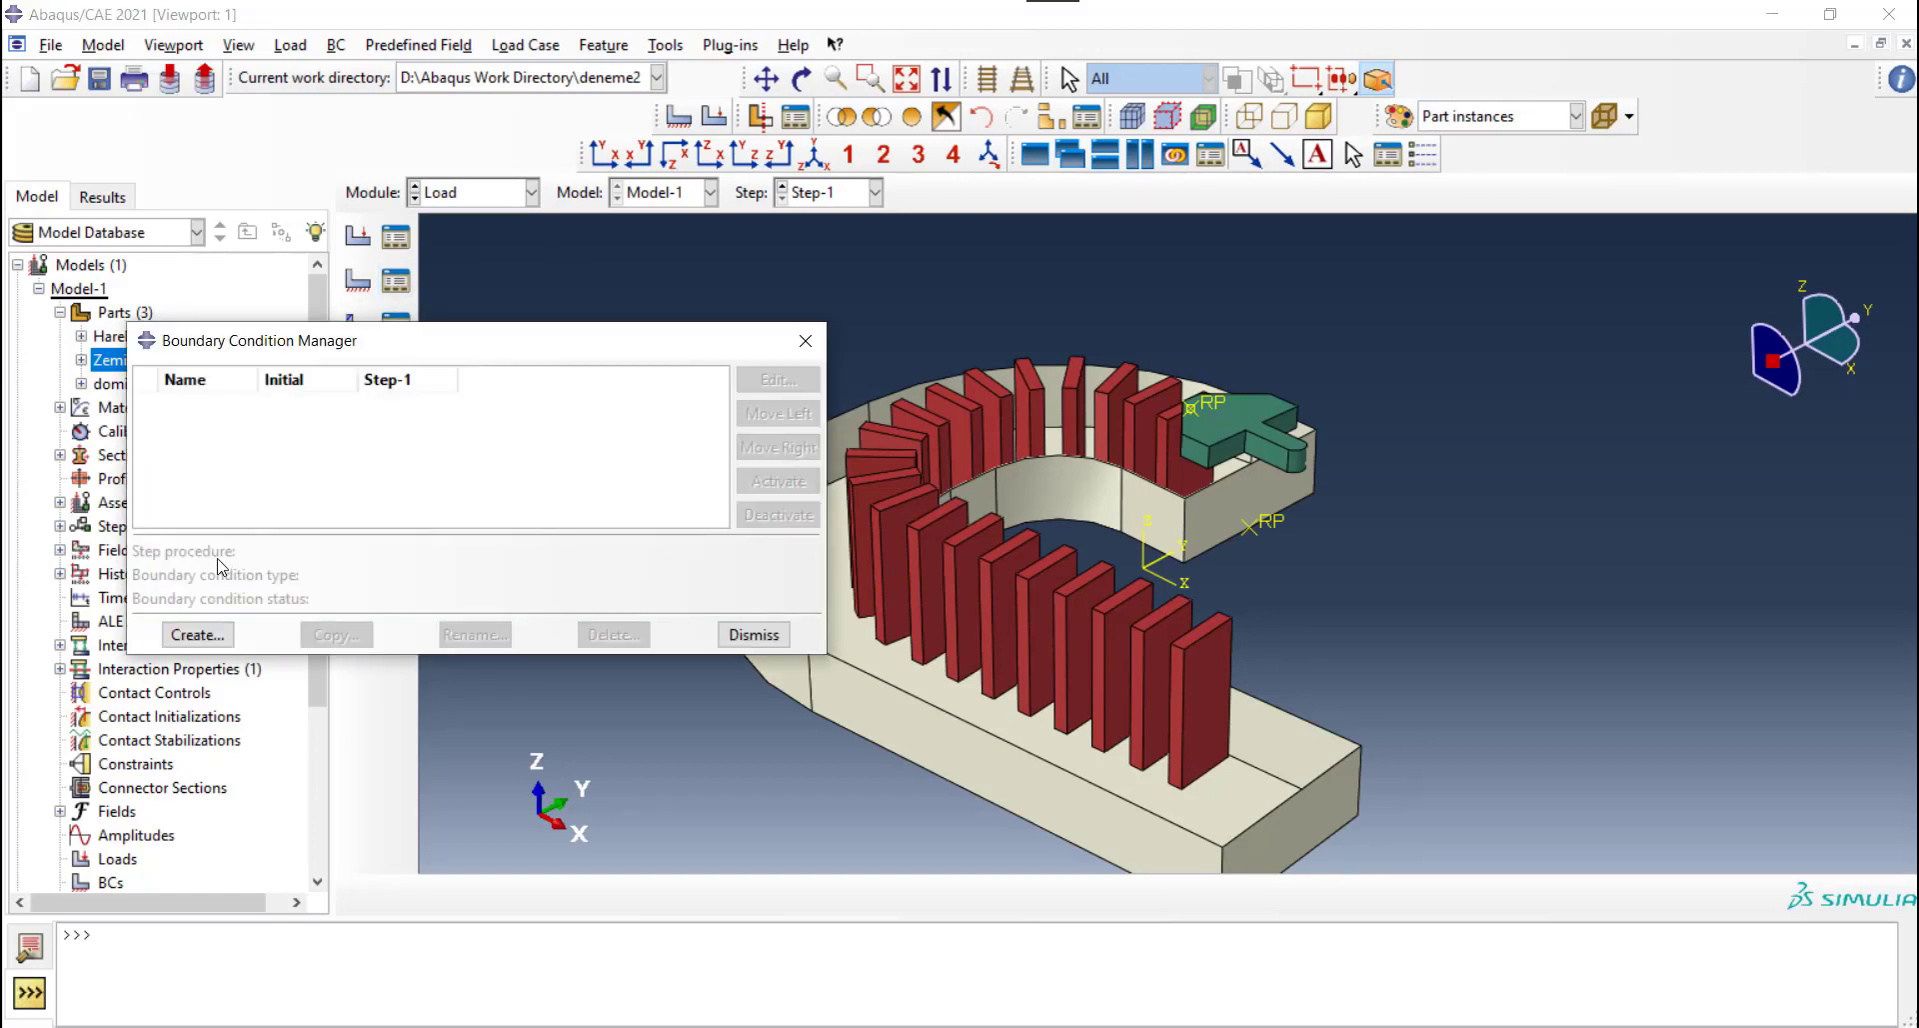
pyautogui.click(203, 638)
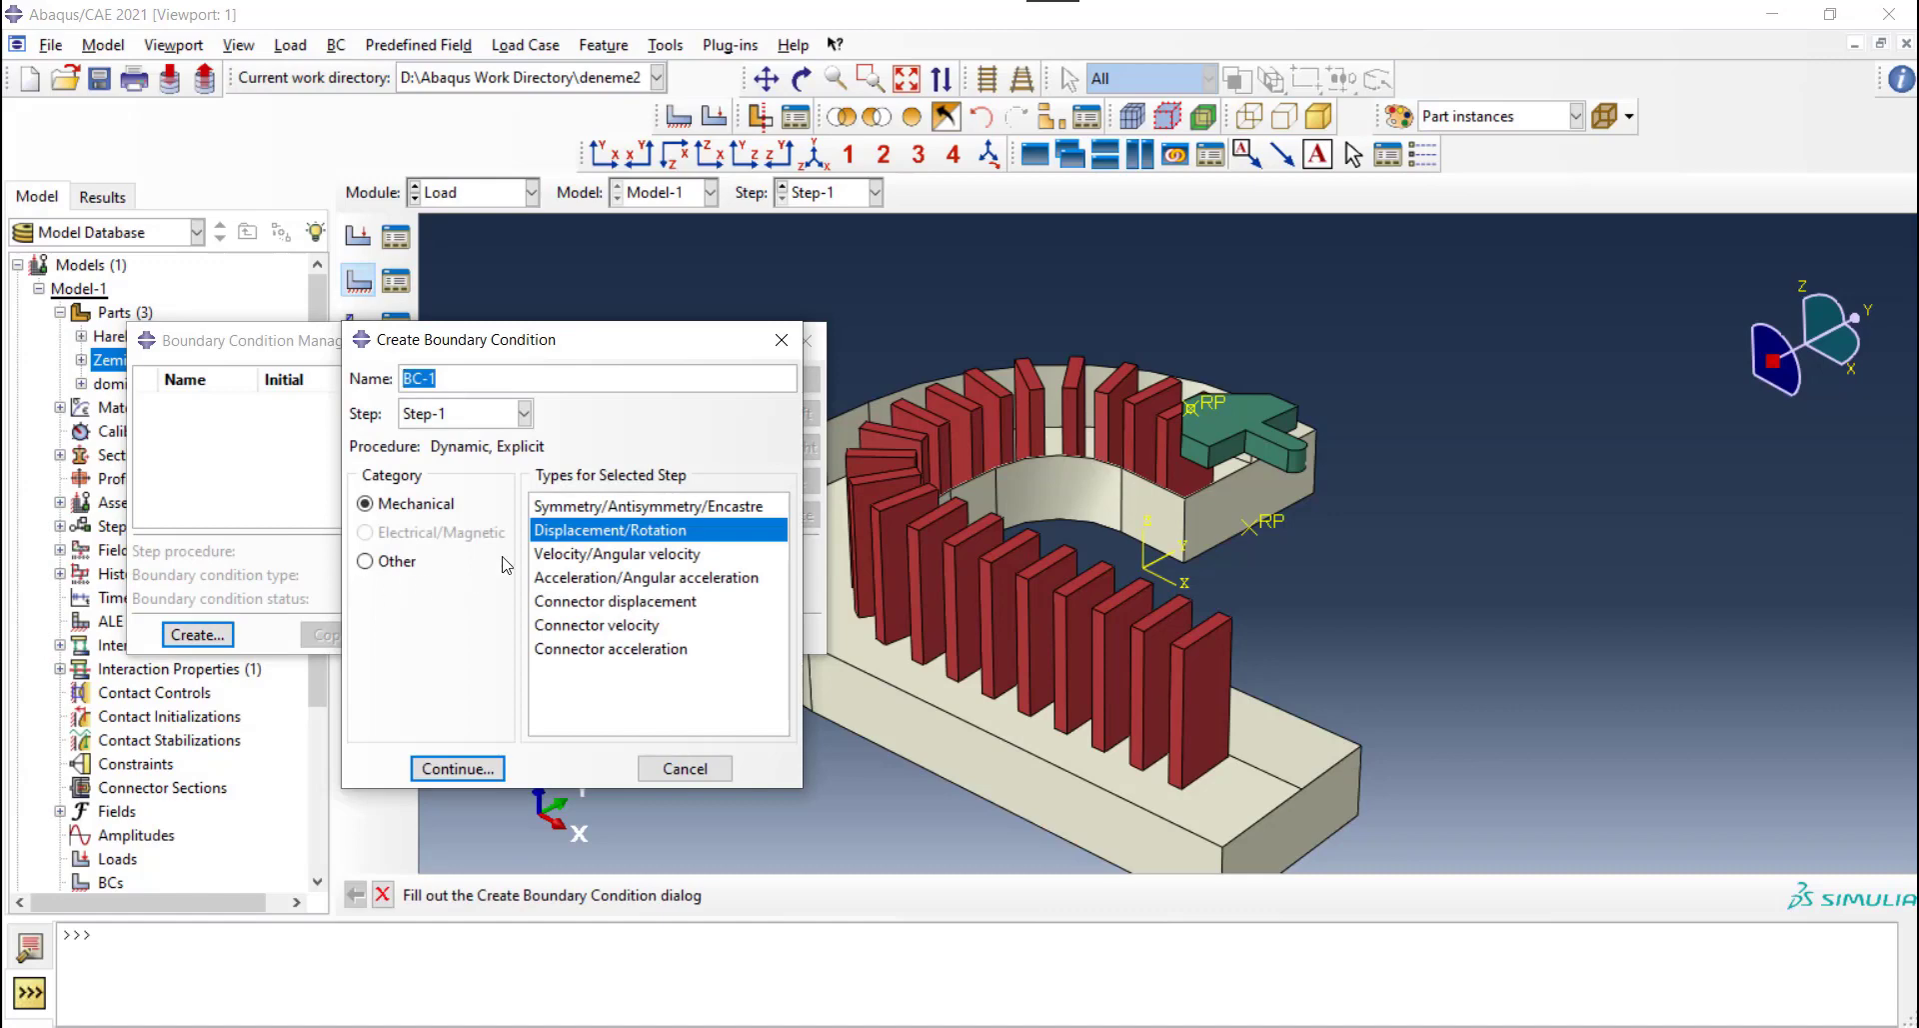
pyautogui.click(576, 508)
pyautogui.click(456, 768)
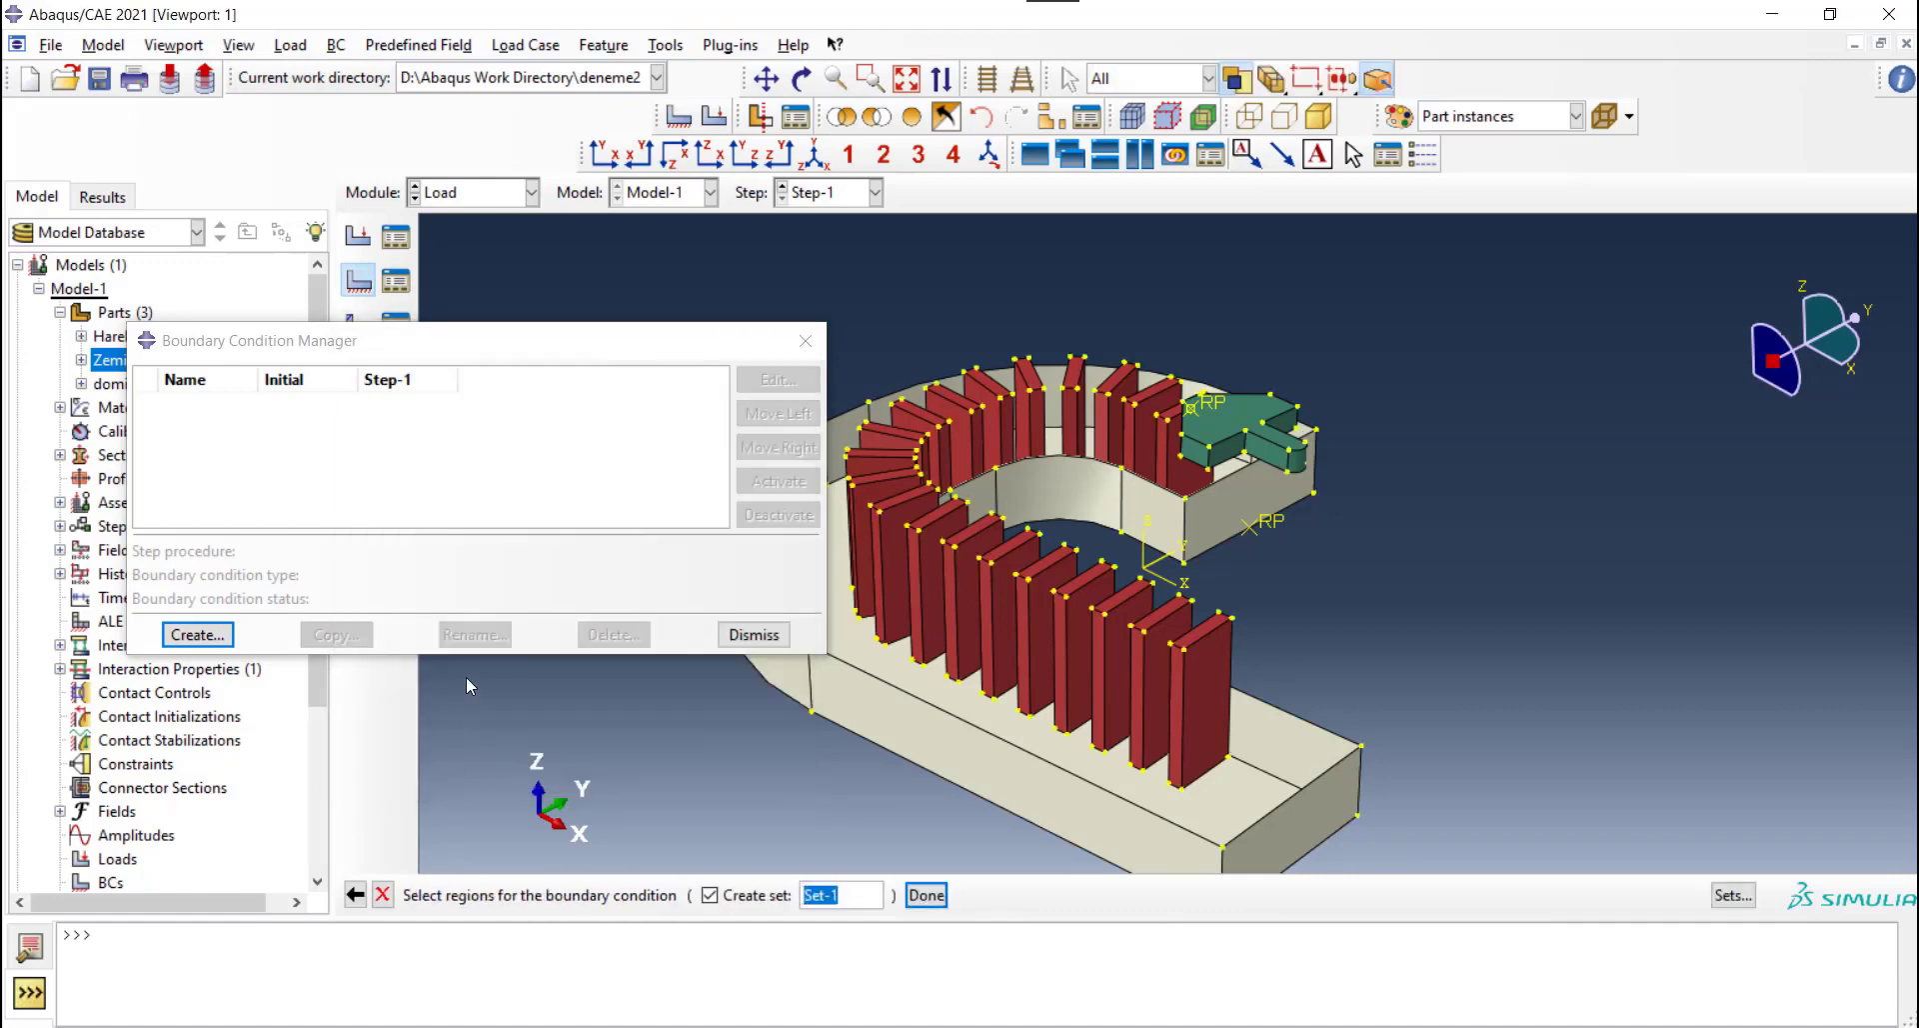
pyautogui.scroll(1, 1434, 600)
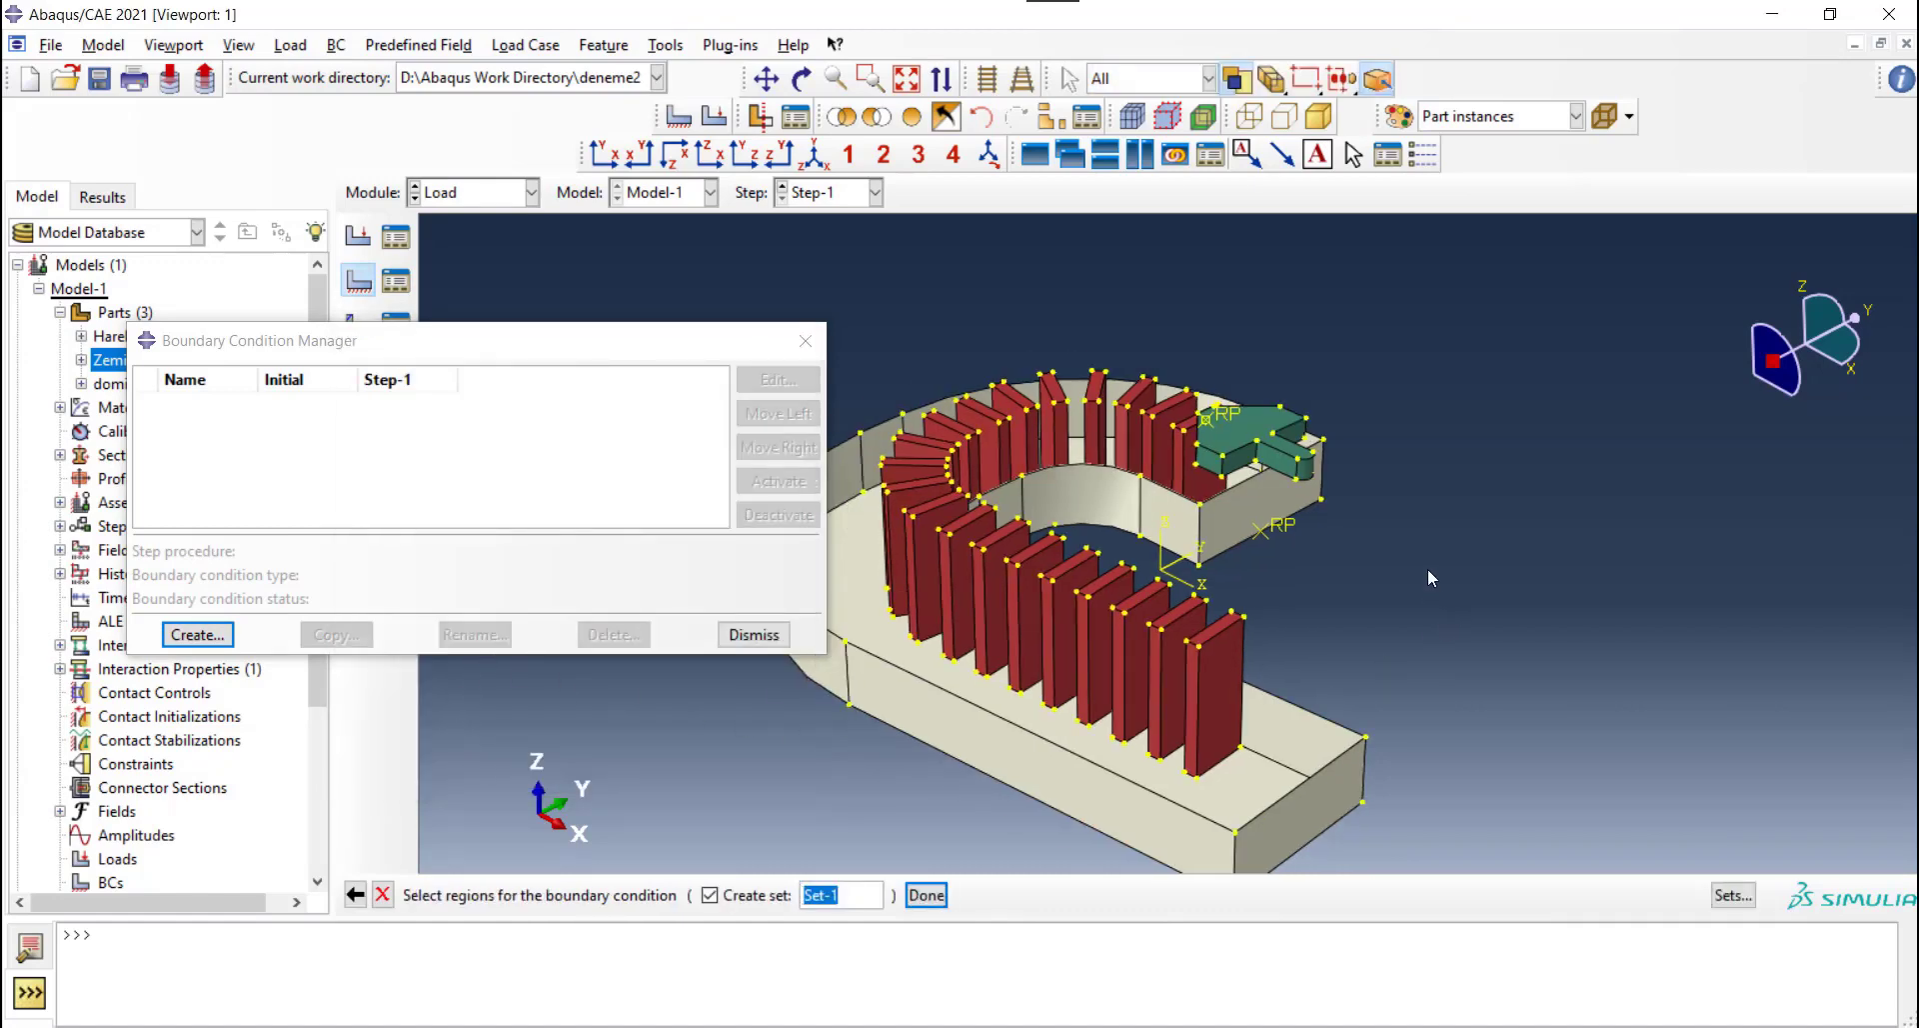
pyautogui.click(1285, 536)
pyautogui.click(930, 898)
pyautogui.click(209, 647)
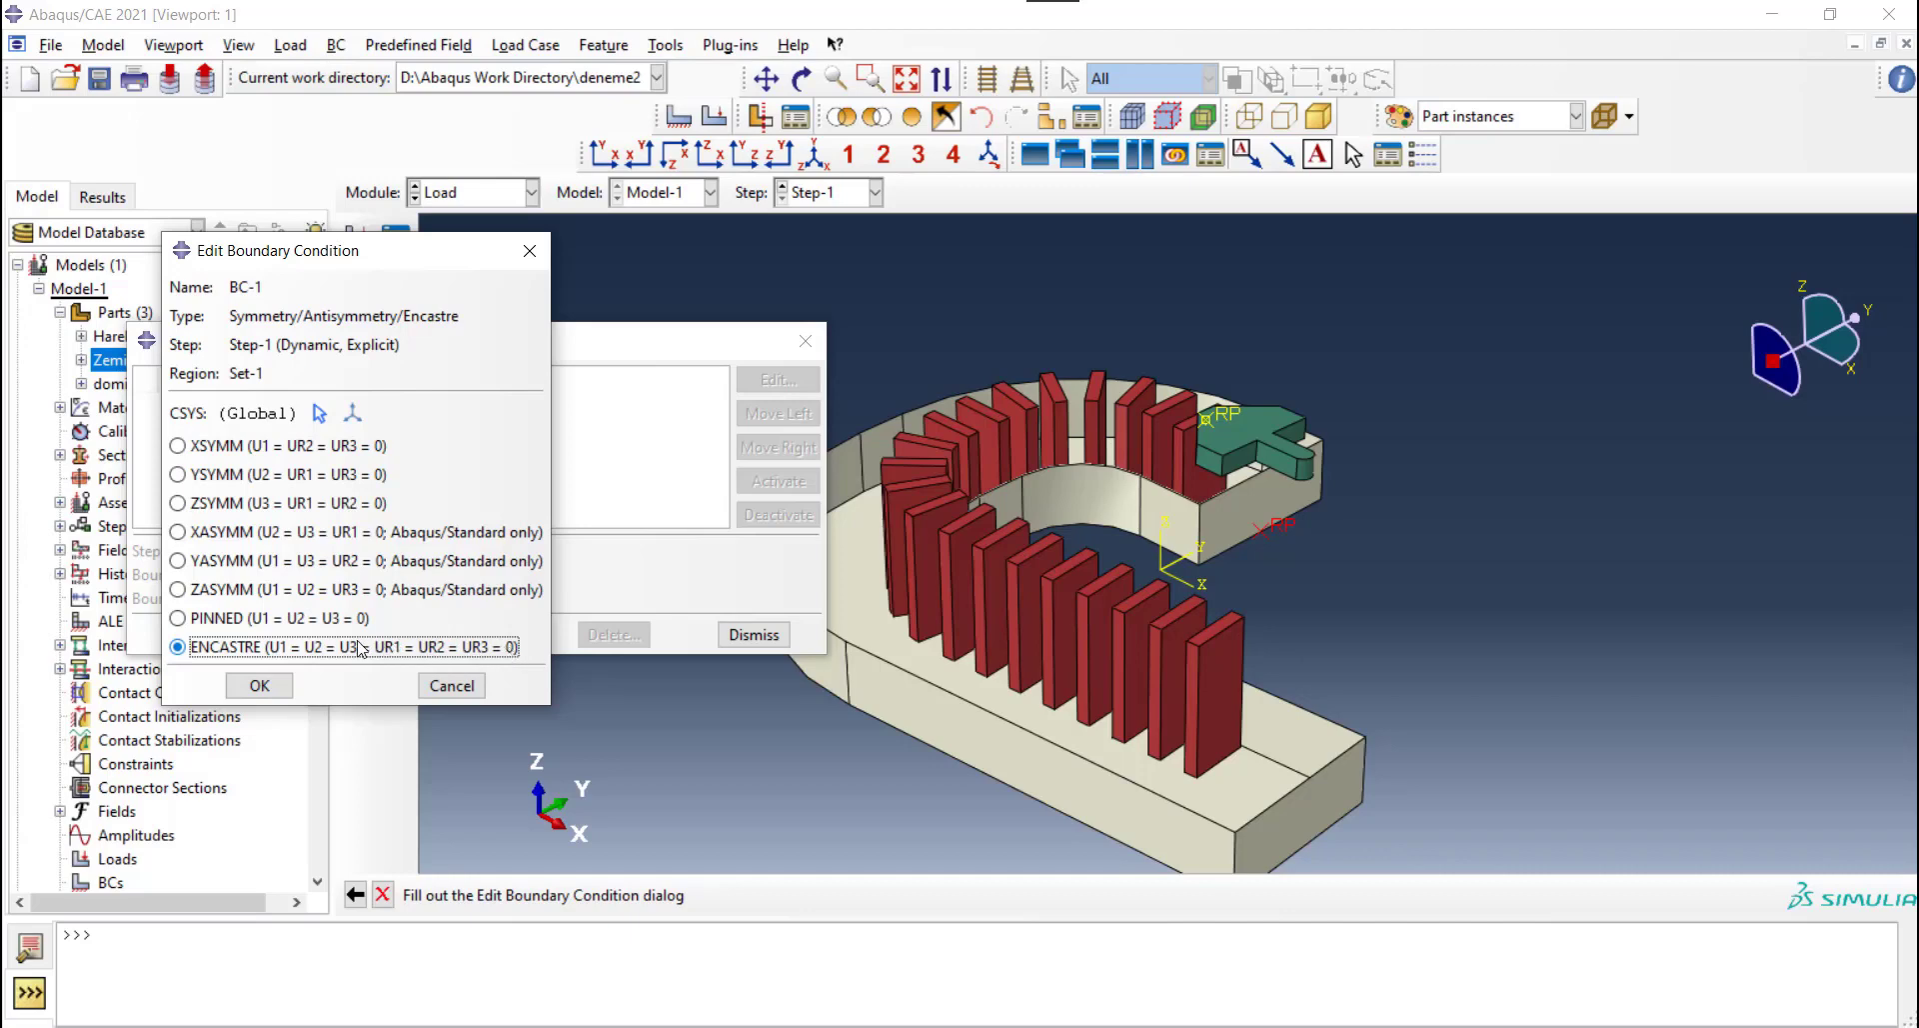
pyautogui.click(270, 693)
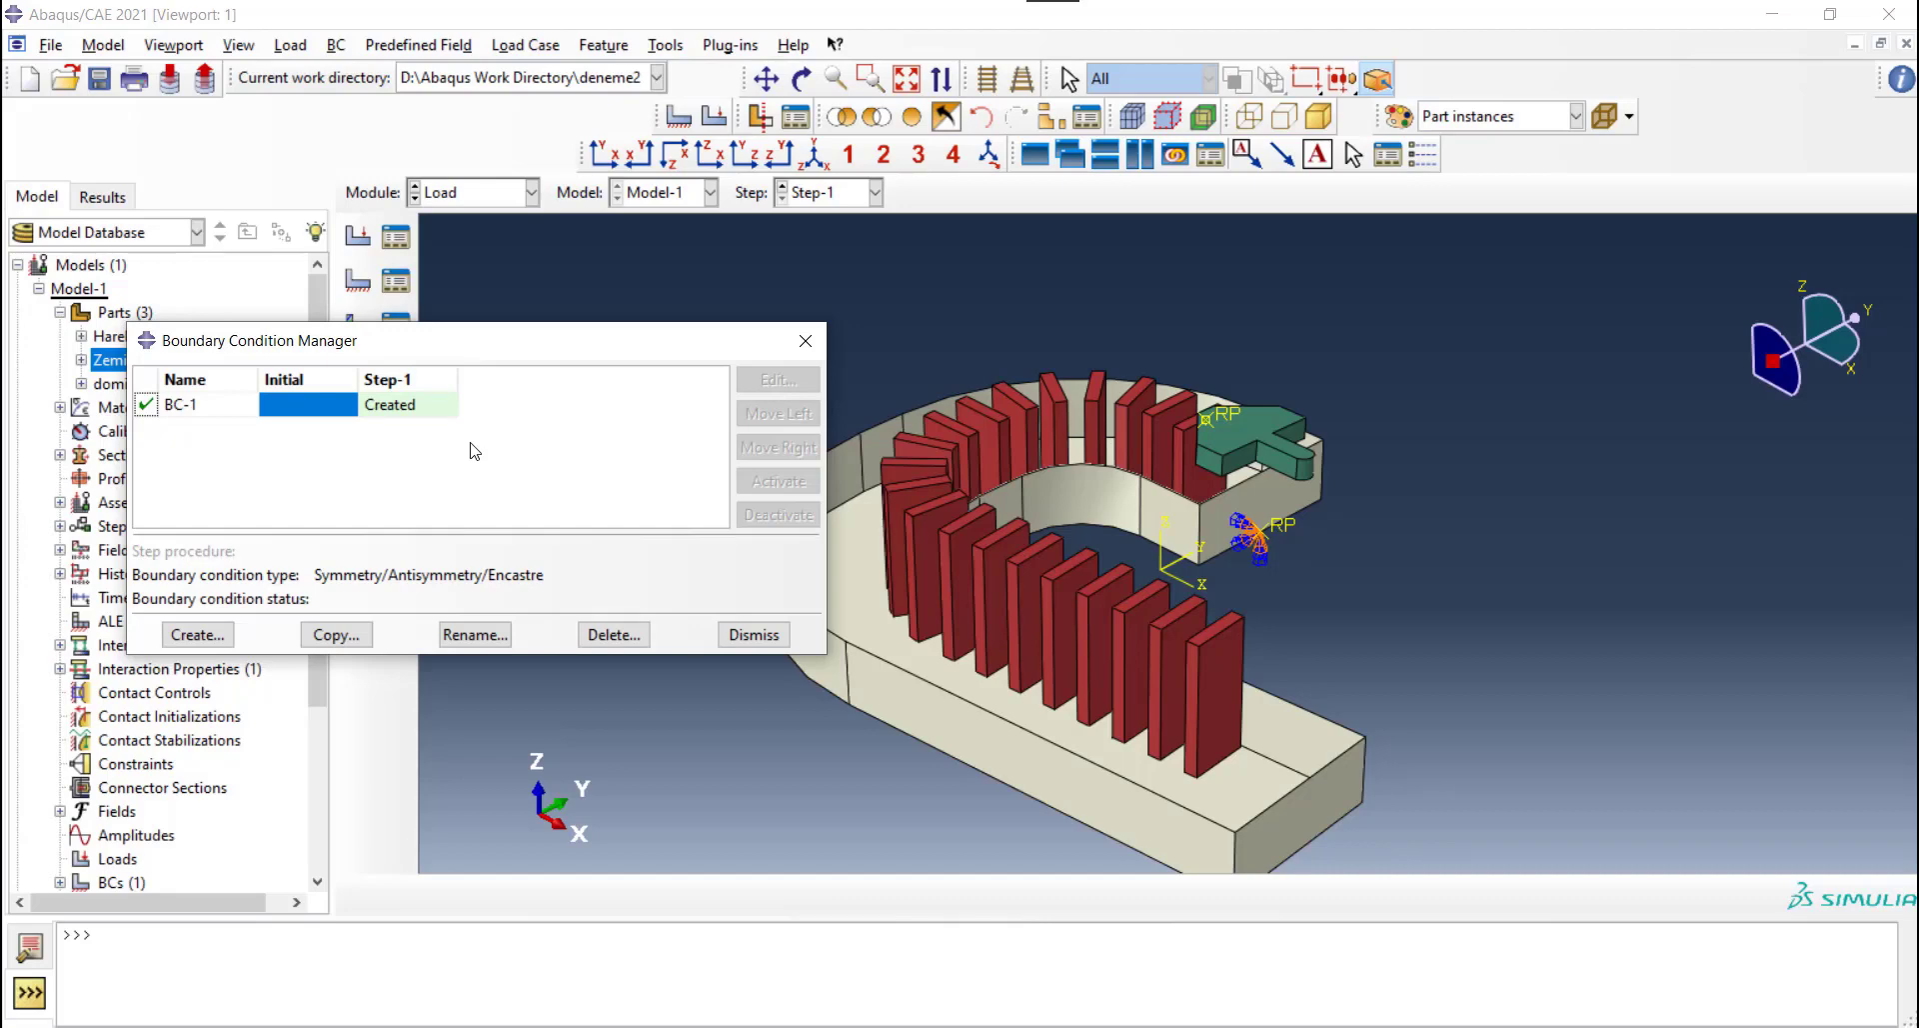
pyautogui.click(212, 641)
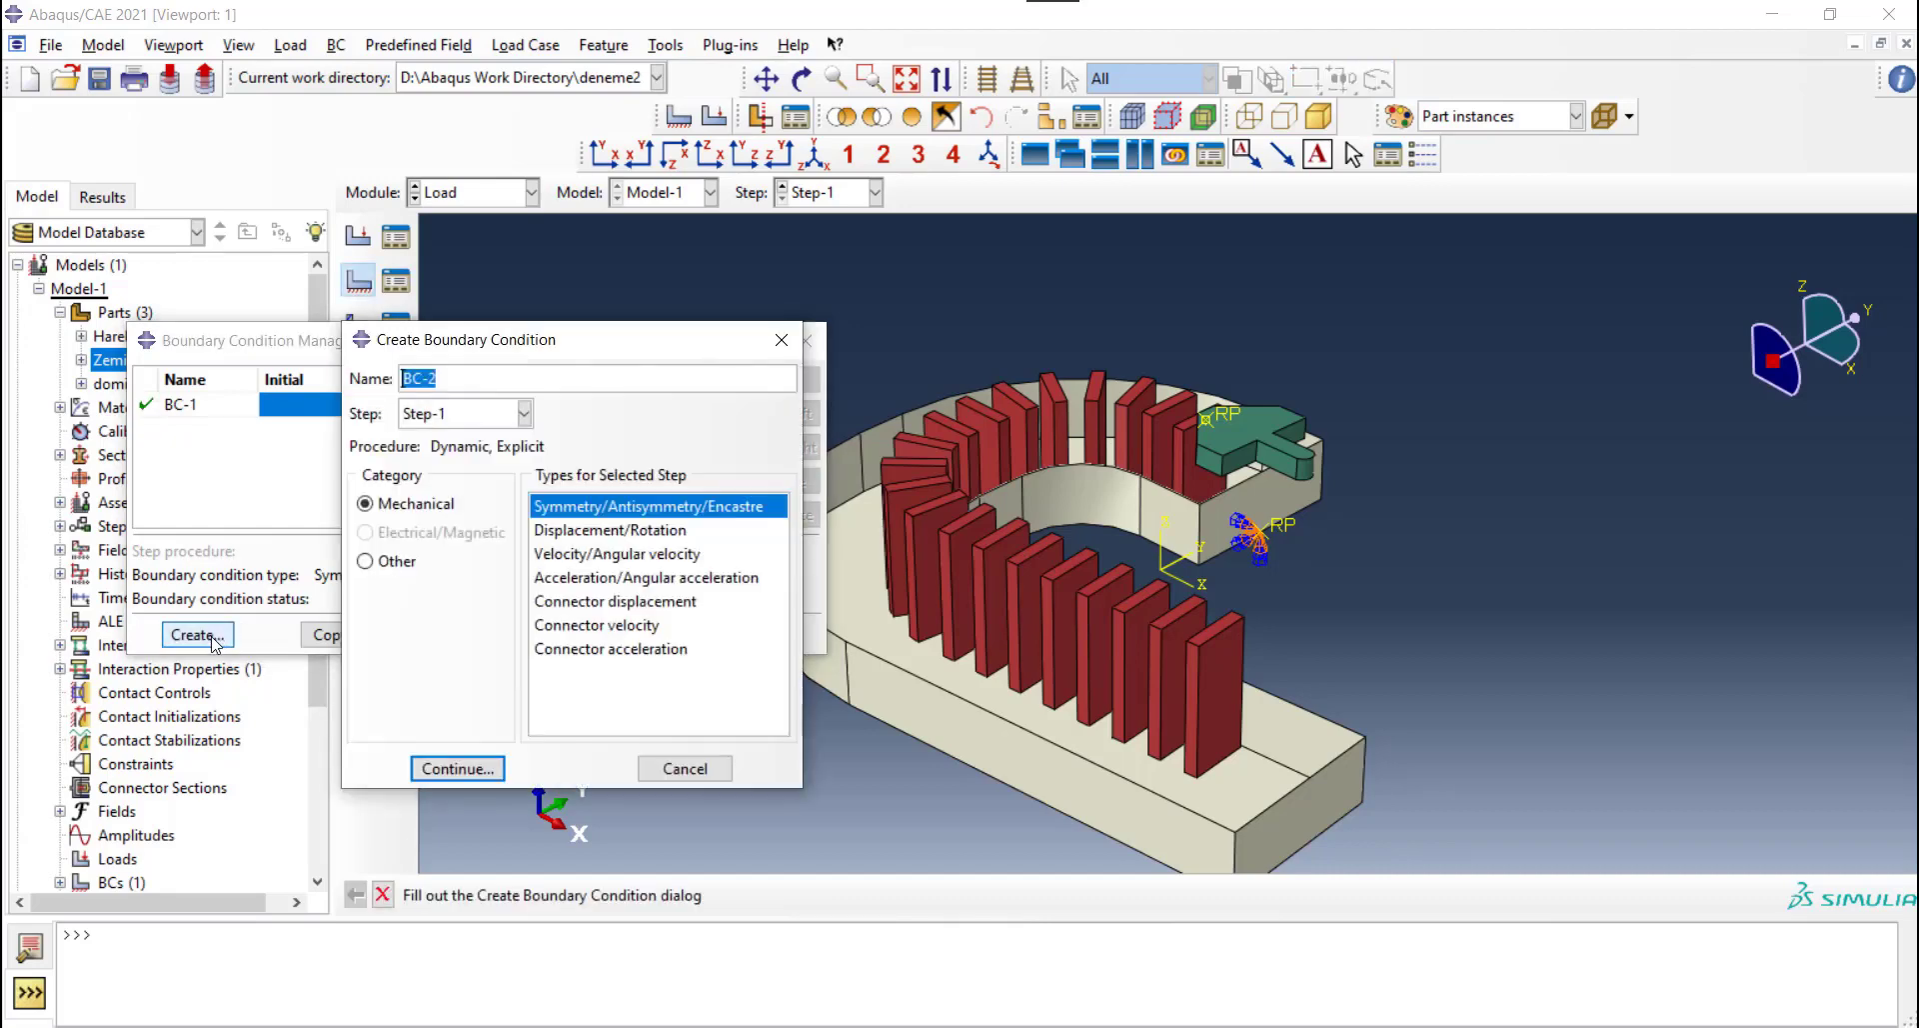
# Make BC-2 a Displacement/Rotation condition on Set-2
pyautogui.click(605, 531)
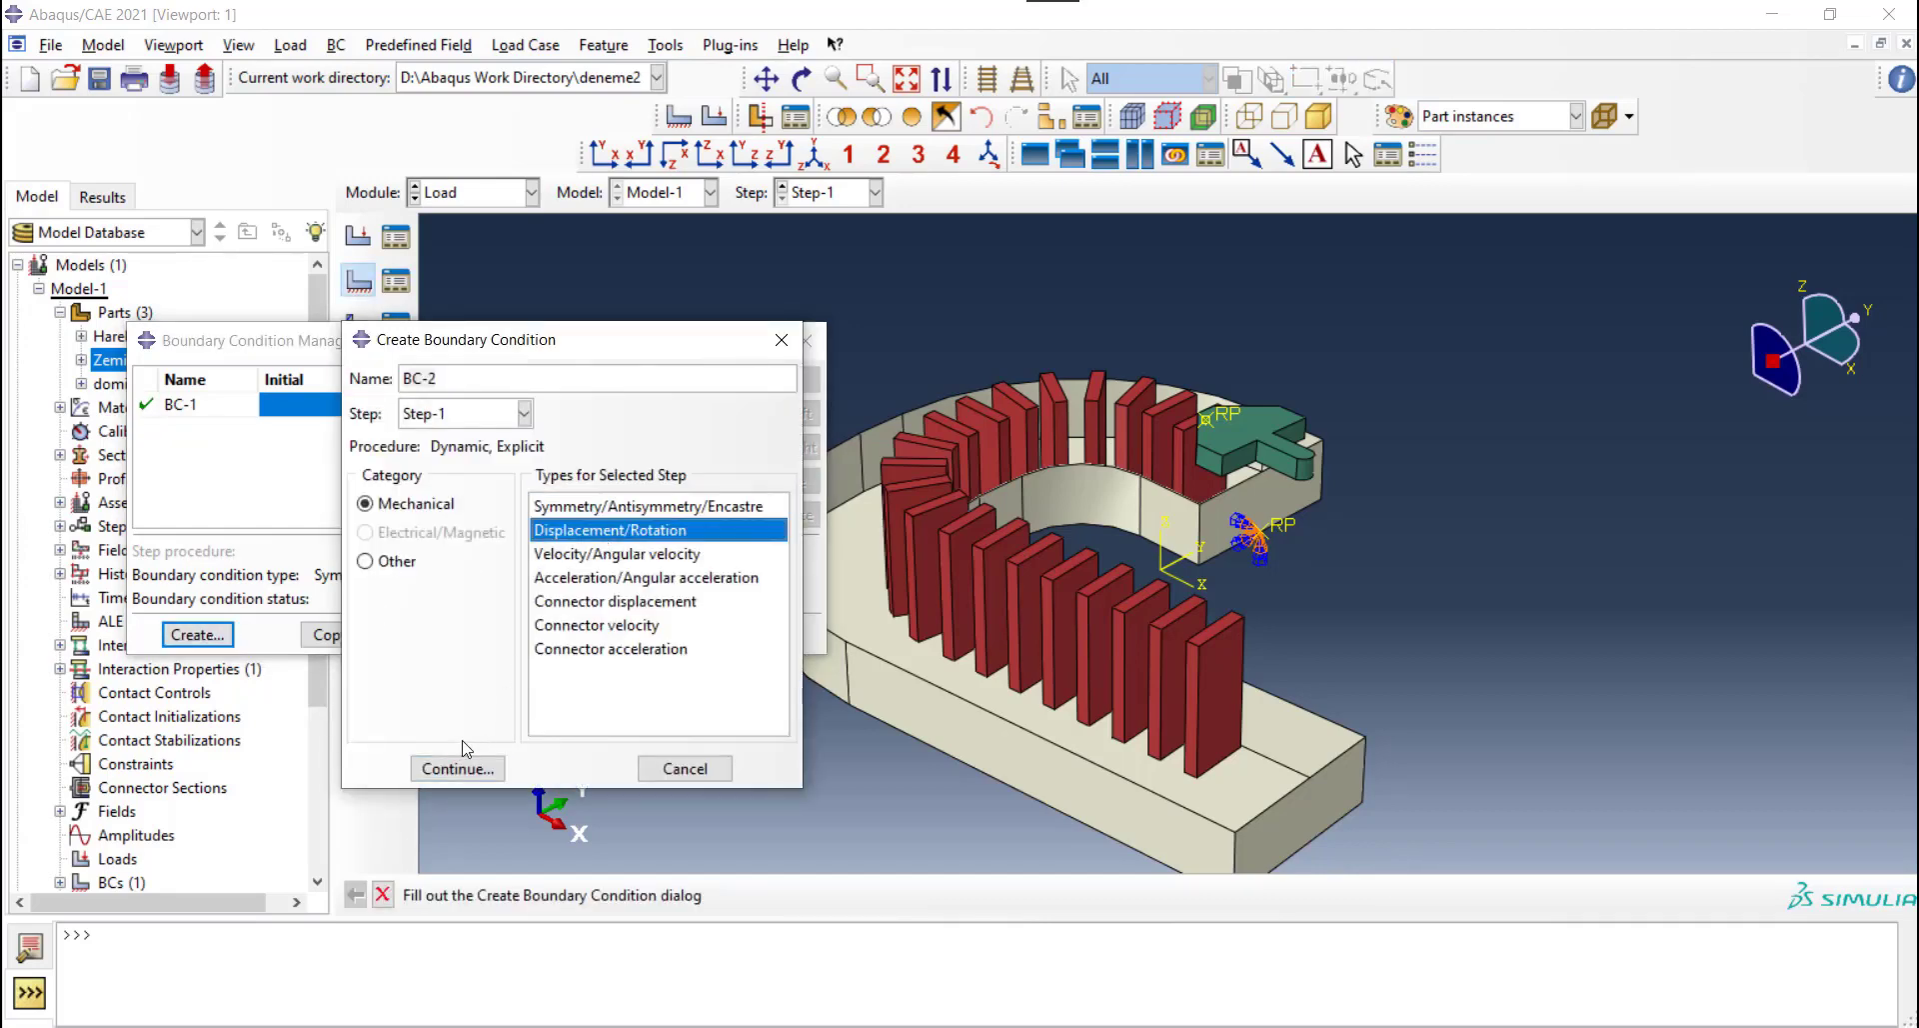
pyautogui.click(460, 768)
pyautogui.scroll(-1, 1255, 436)
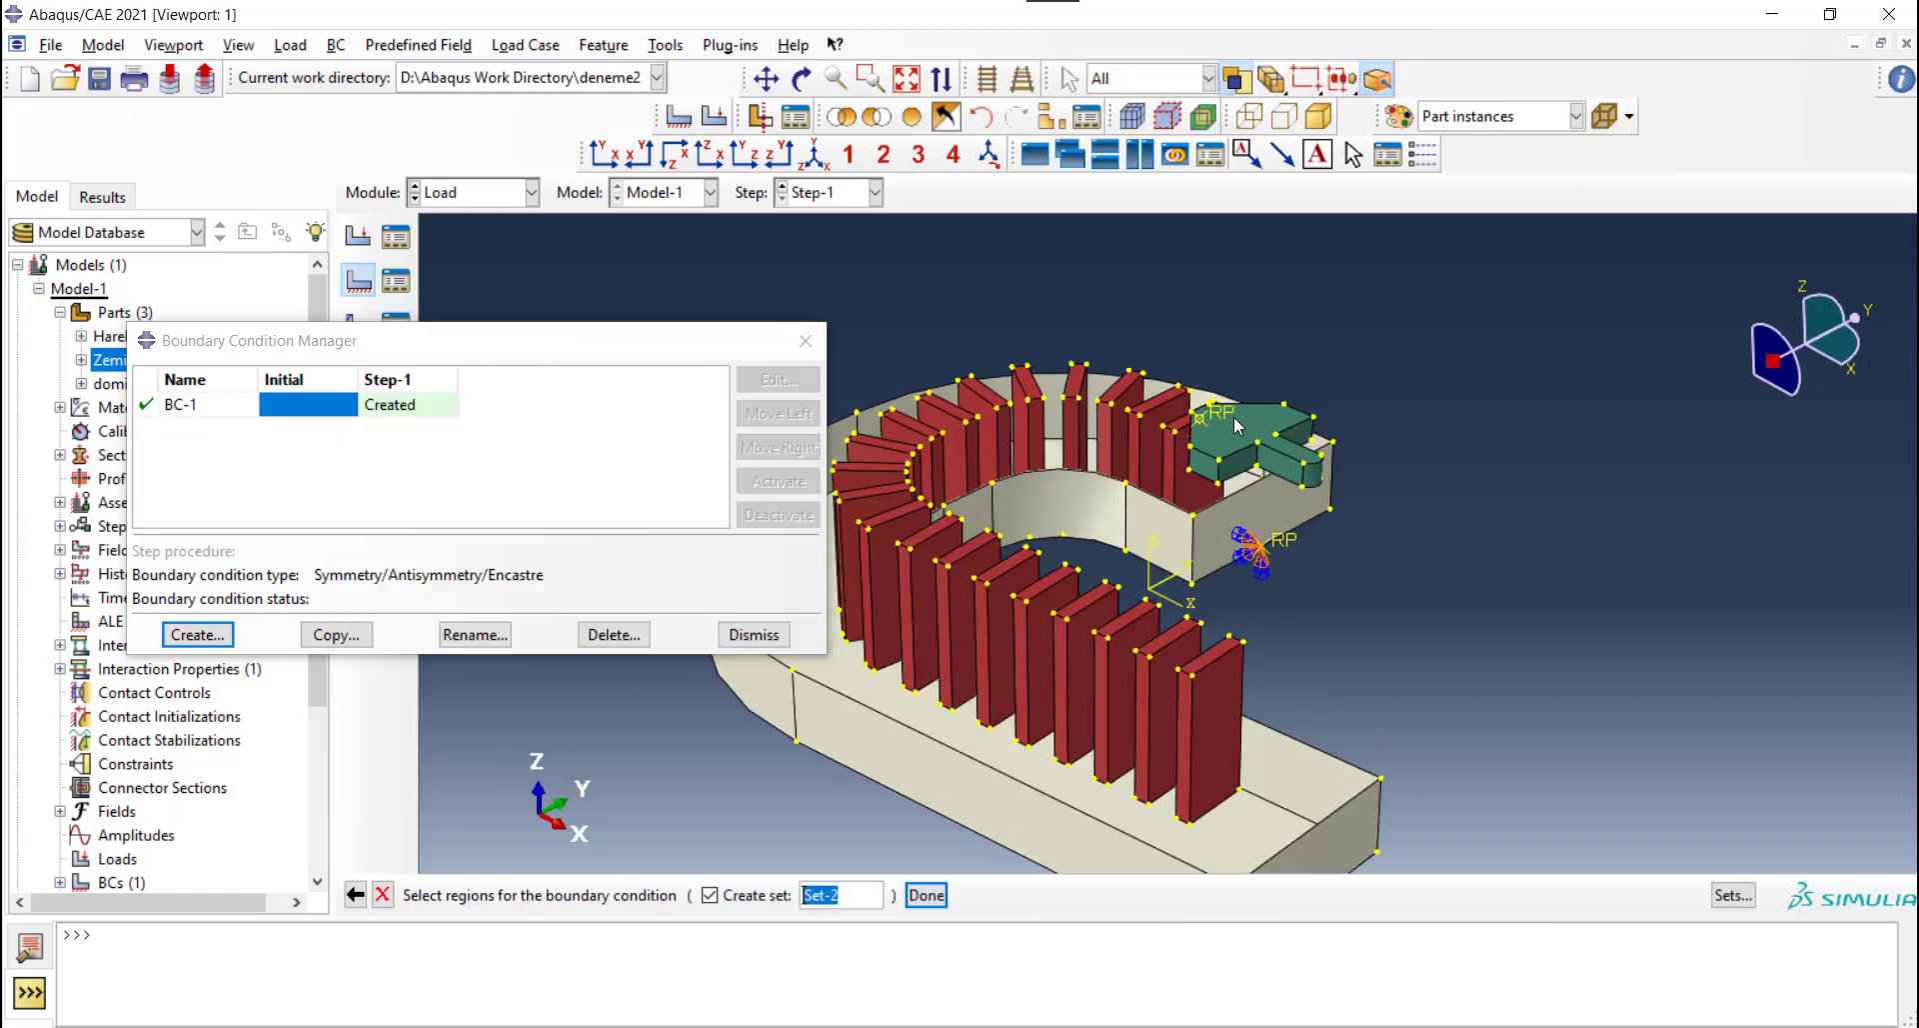
pyautogui.click(927, 894)
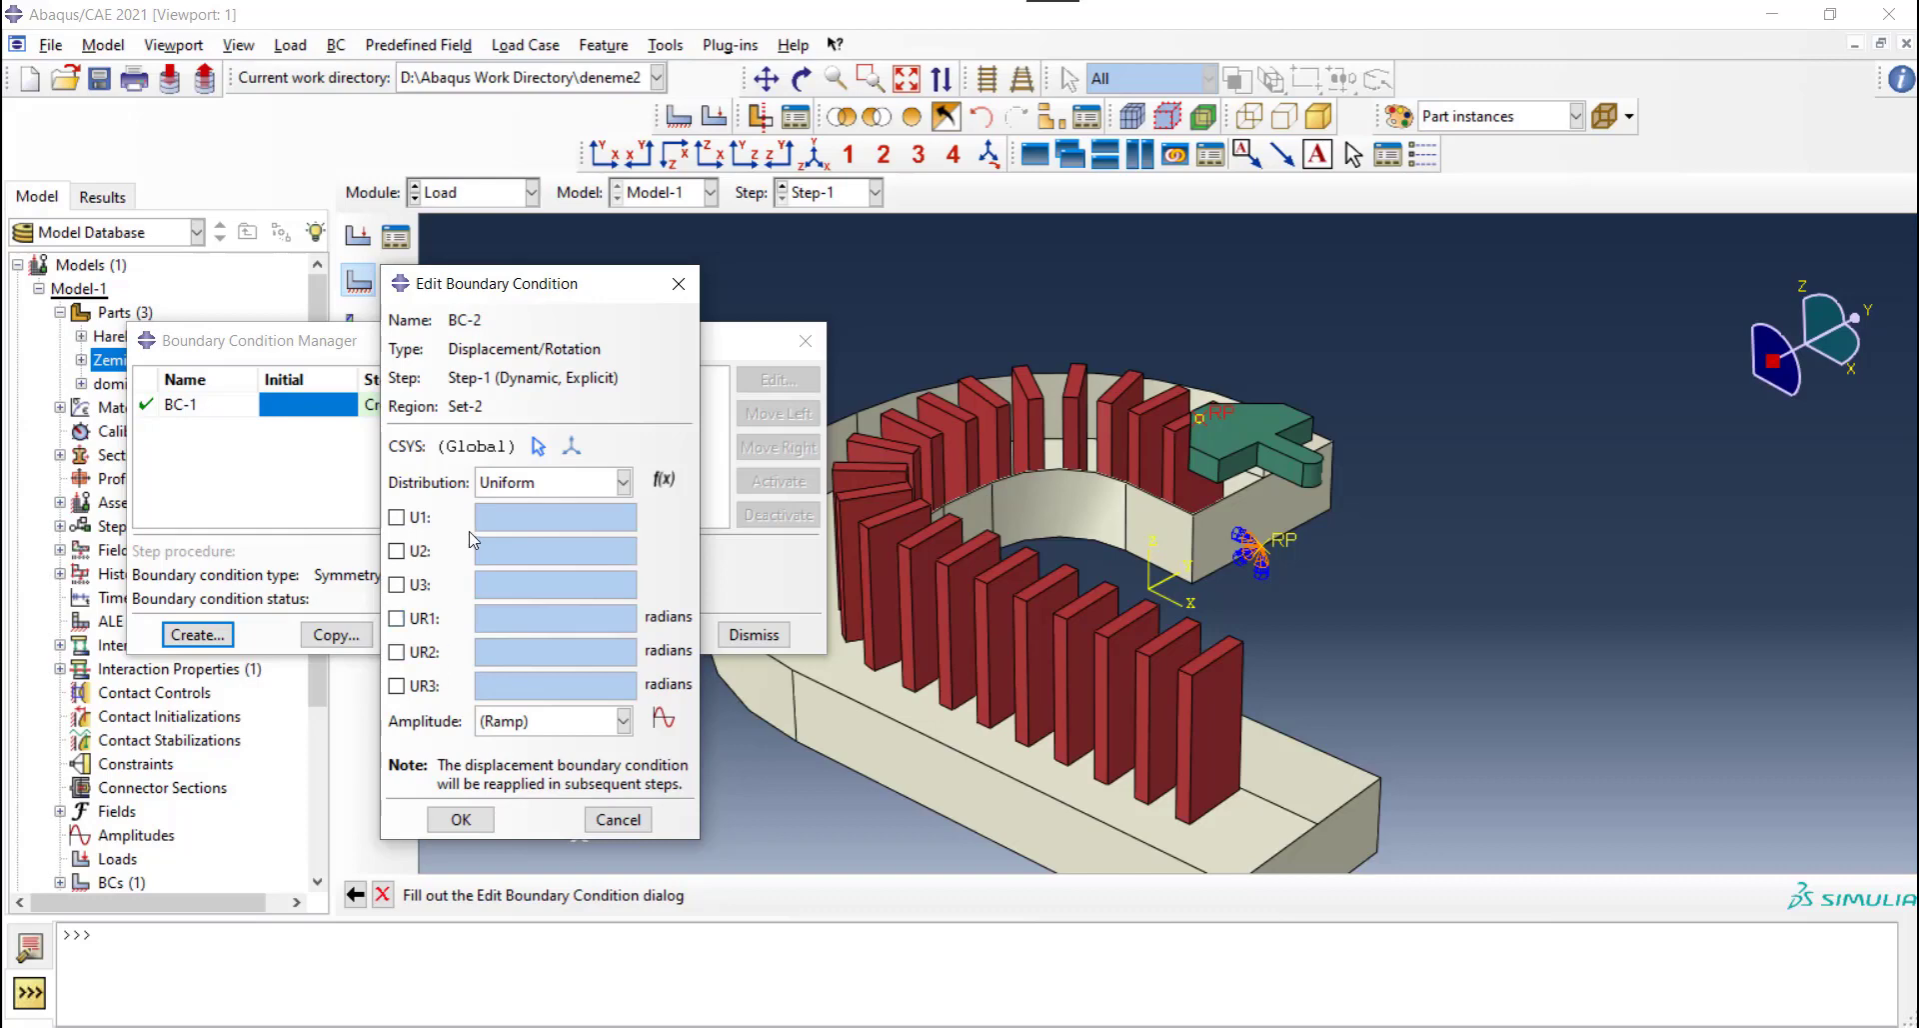
# Set BC-2 to U1 = 45 with U2, U3, UR1–UR3 at 0, and start a tabular amplitude
pyautogui.click(396, 550)
pyautogui.click(396, 583)
pyautogui.click(396, 618)
pyautogui.click(396, 652)
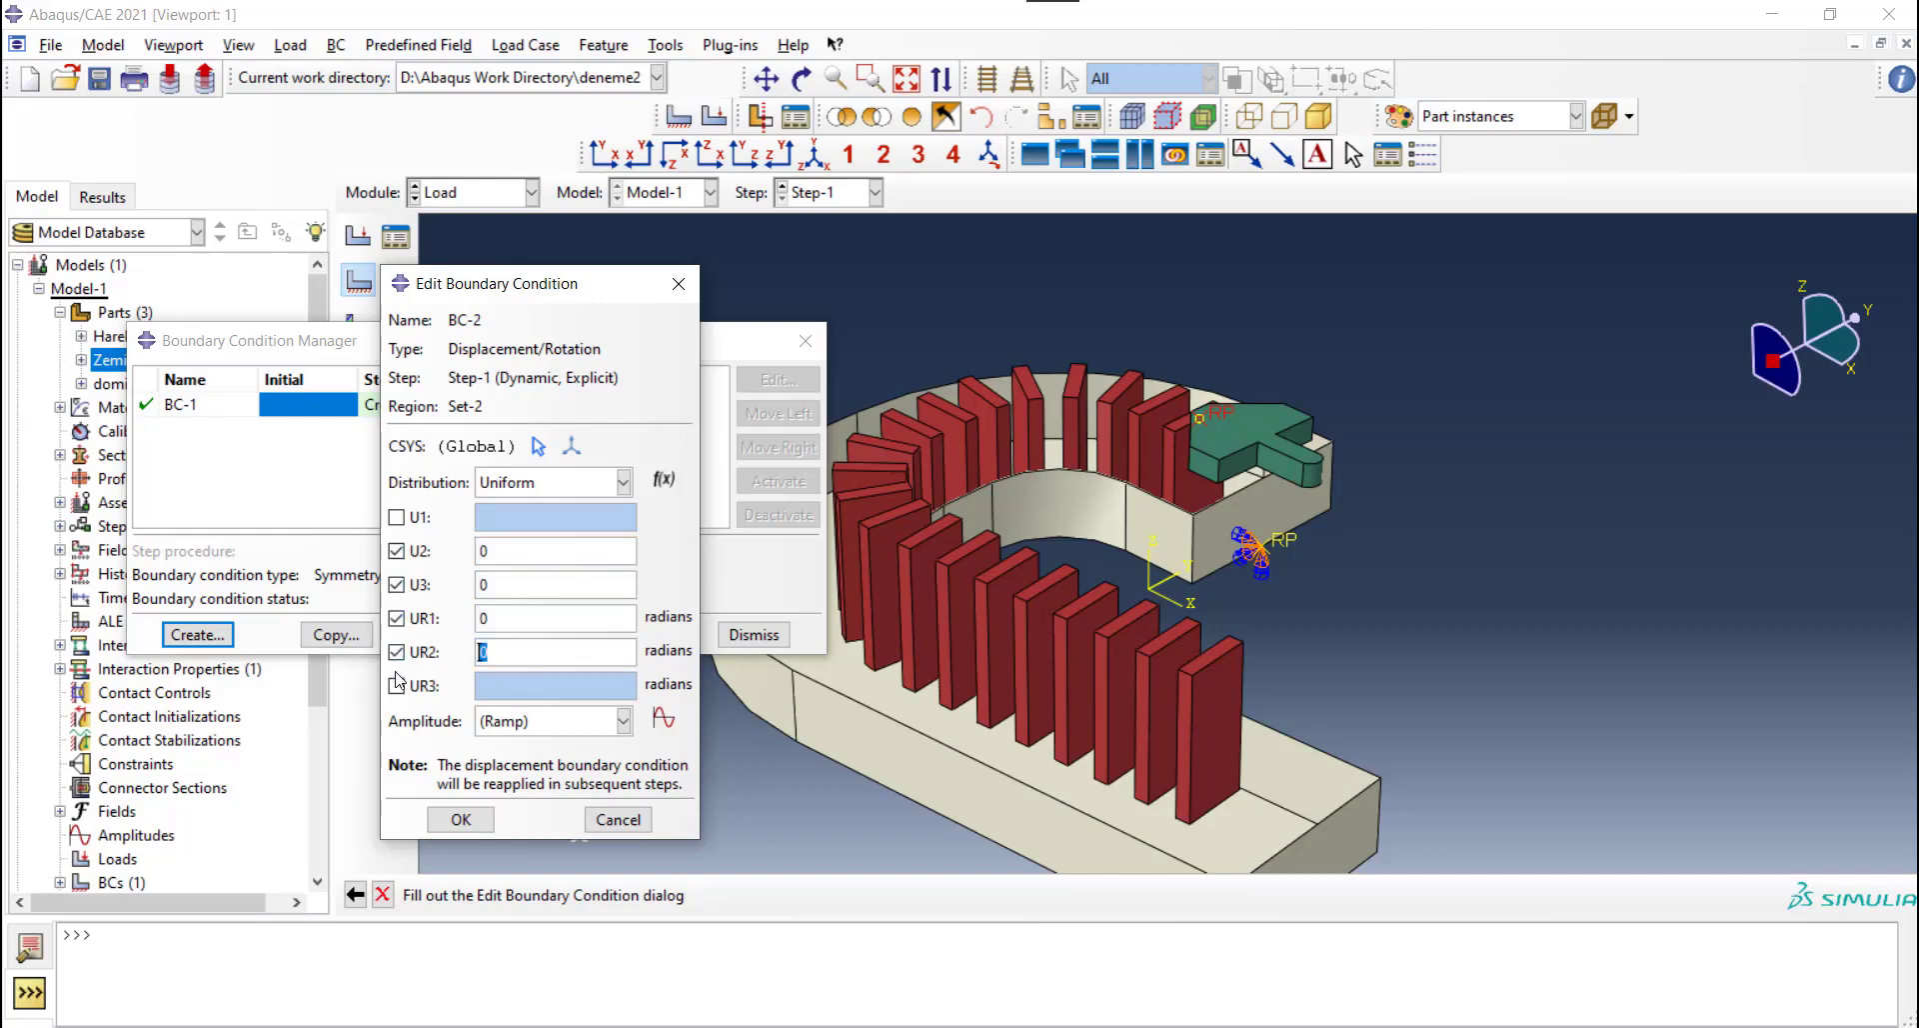
pyautogui.click(396, 684)
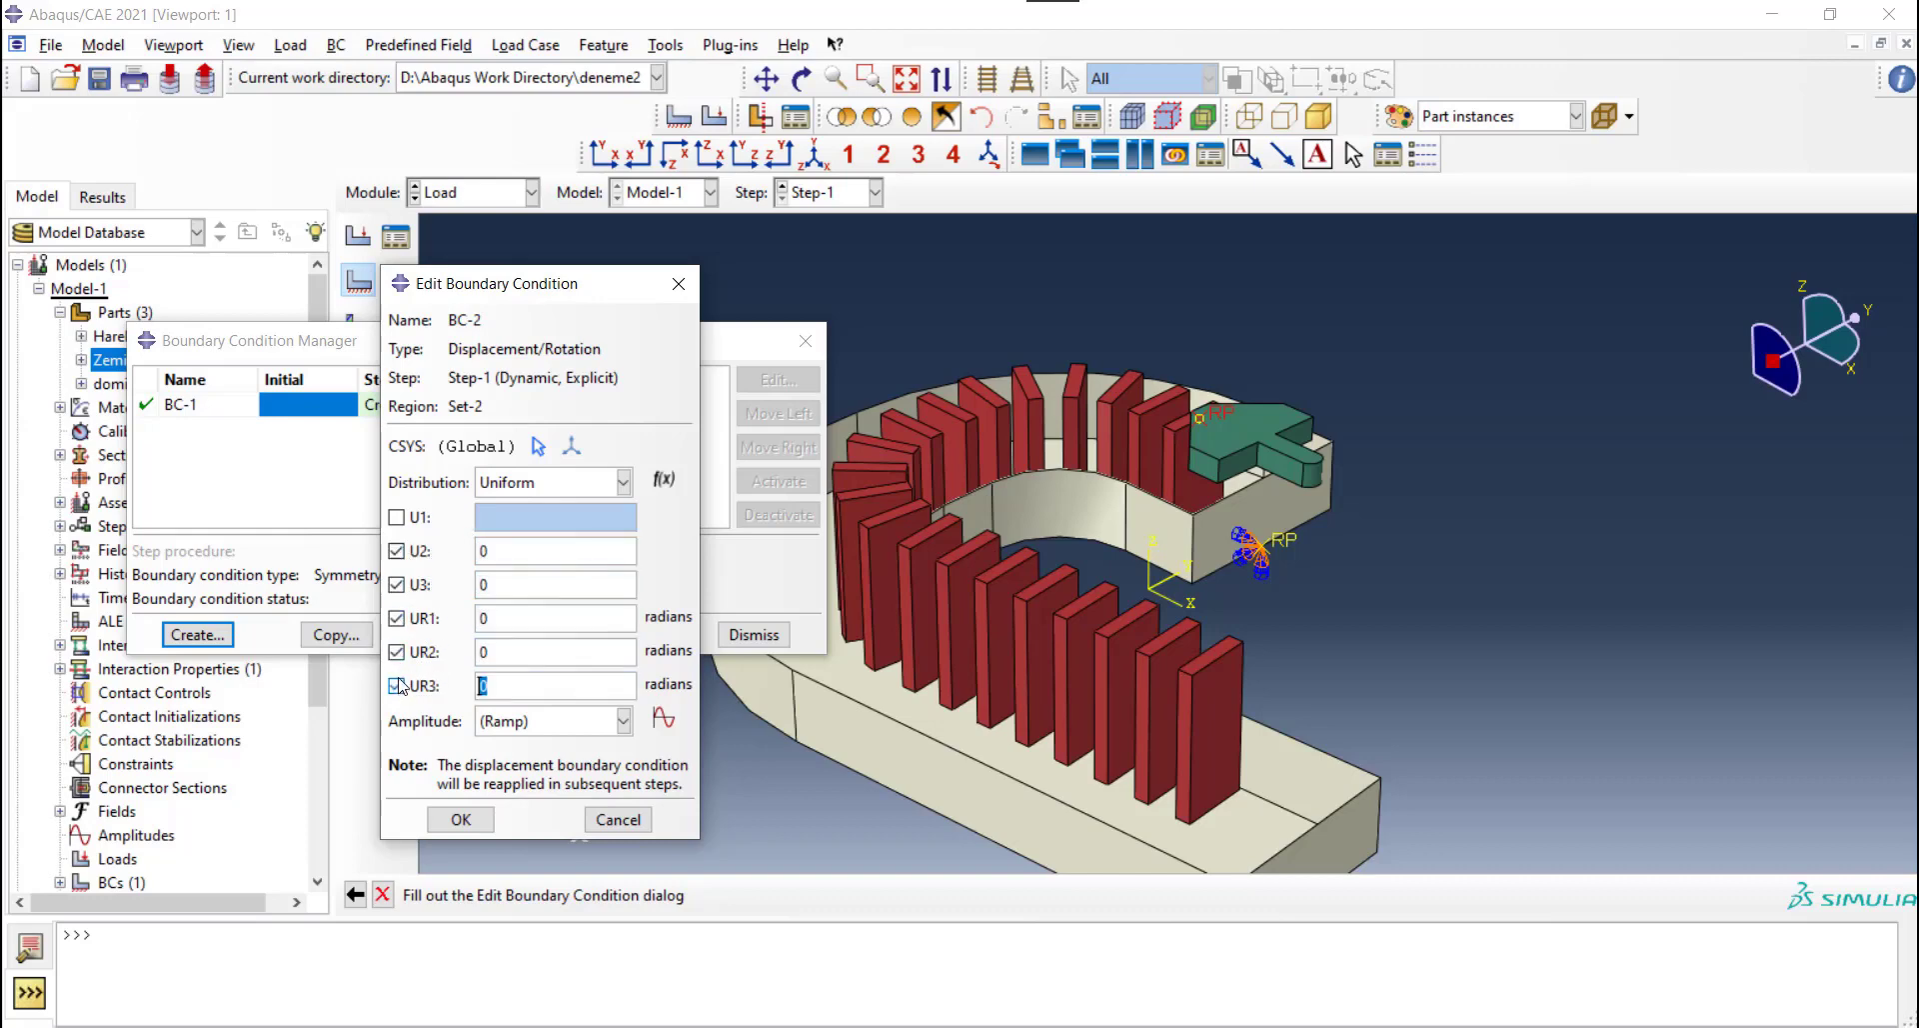
pyautogui.click(397, 518)
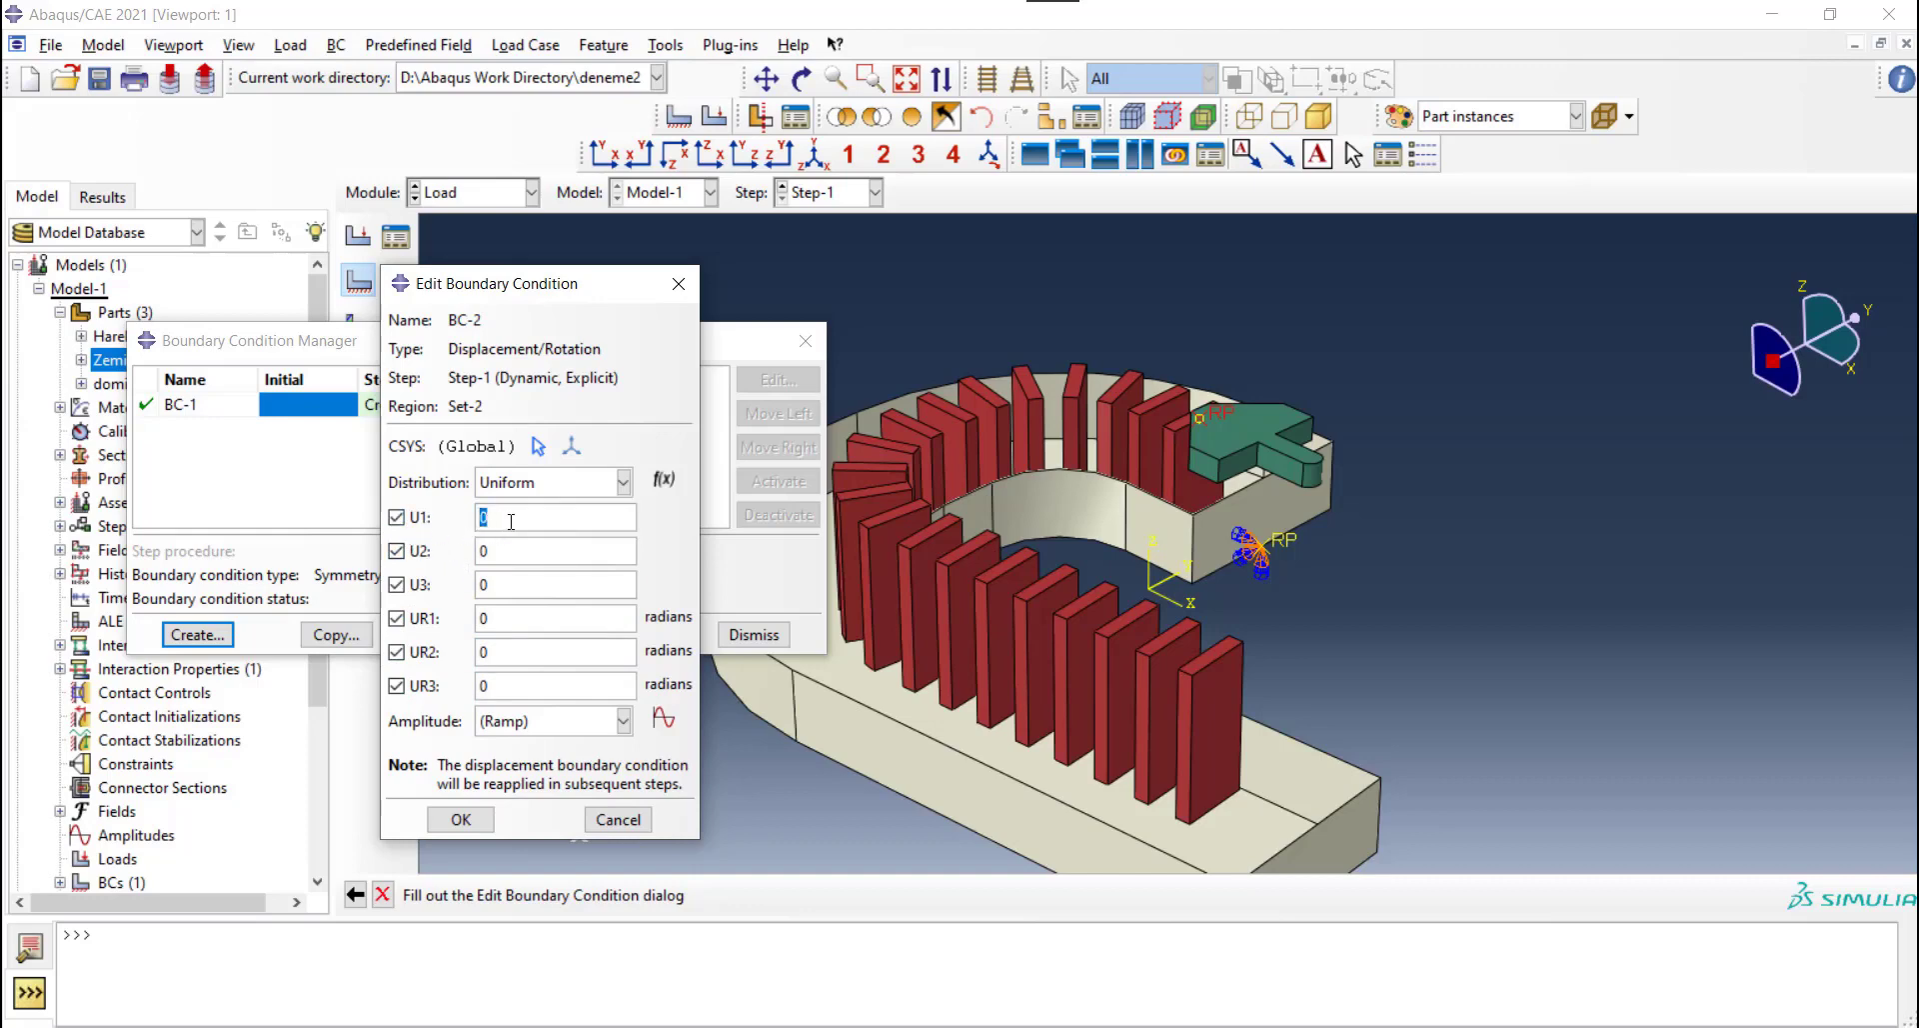
pyautogui.write('45')
pyautogui.click(452, 819)
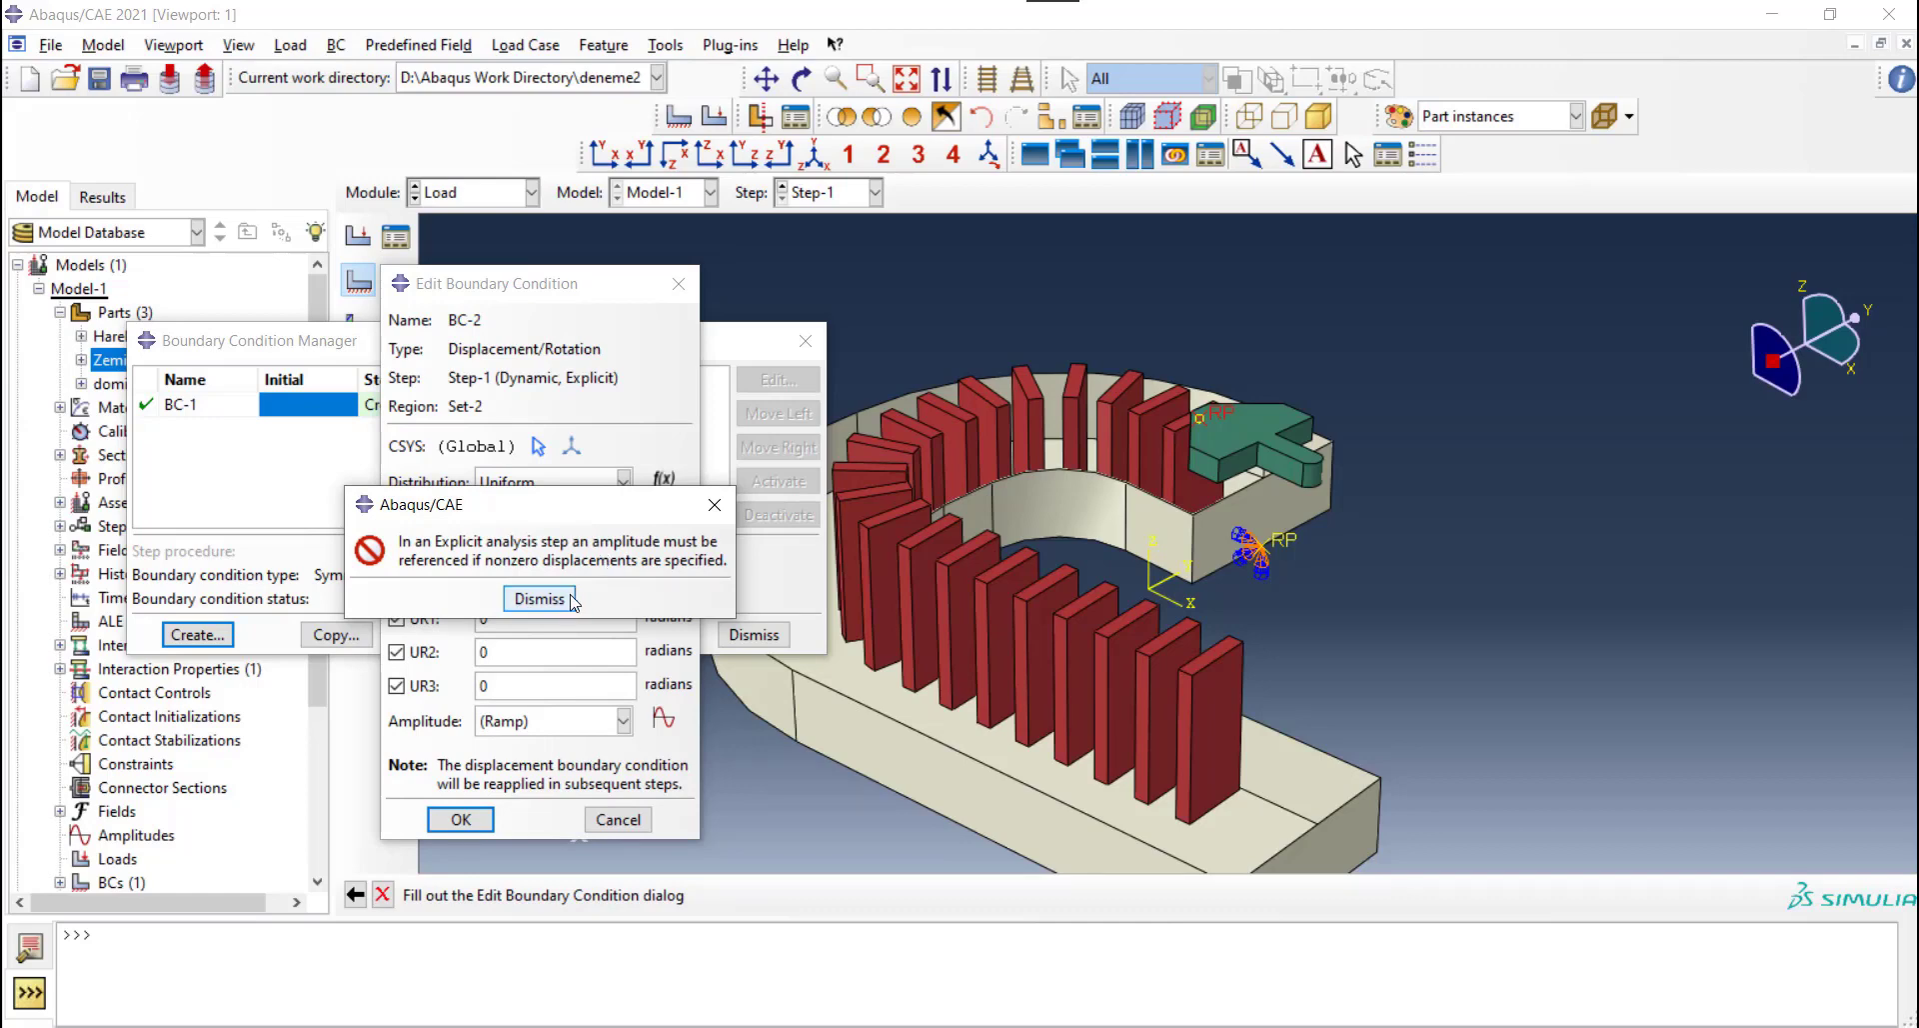
pyautogui.click(715, 504)
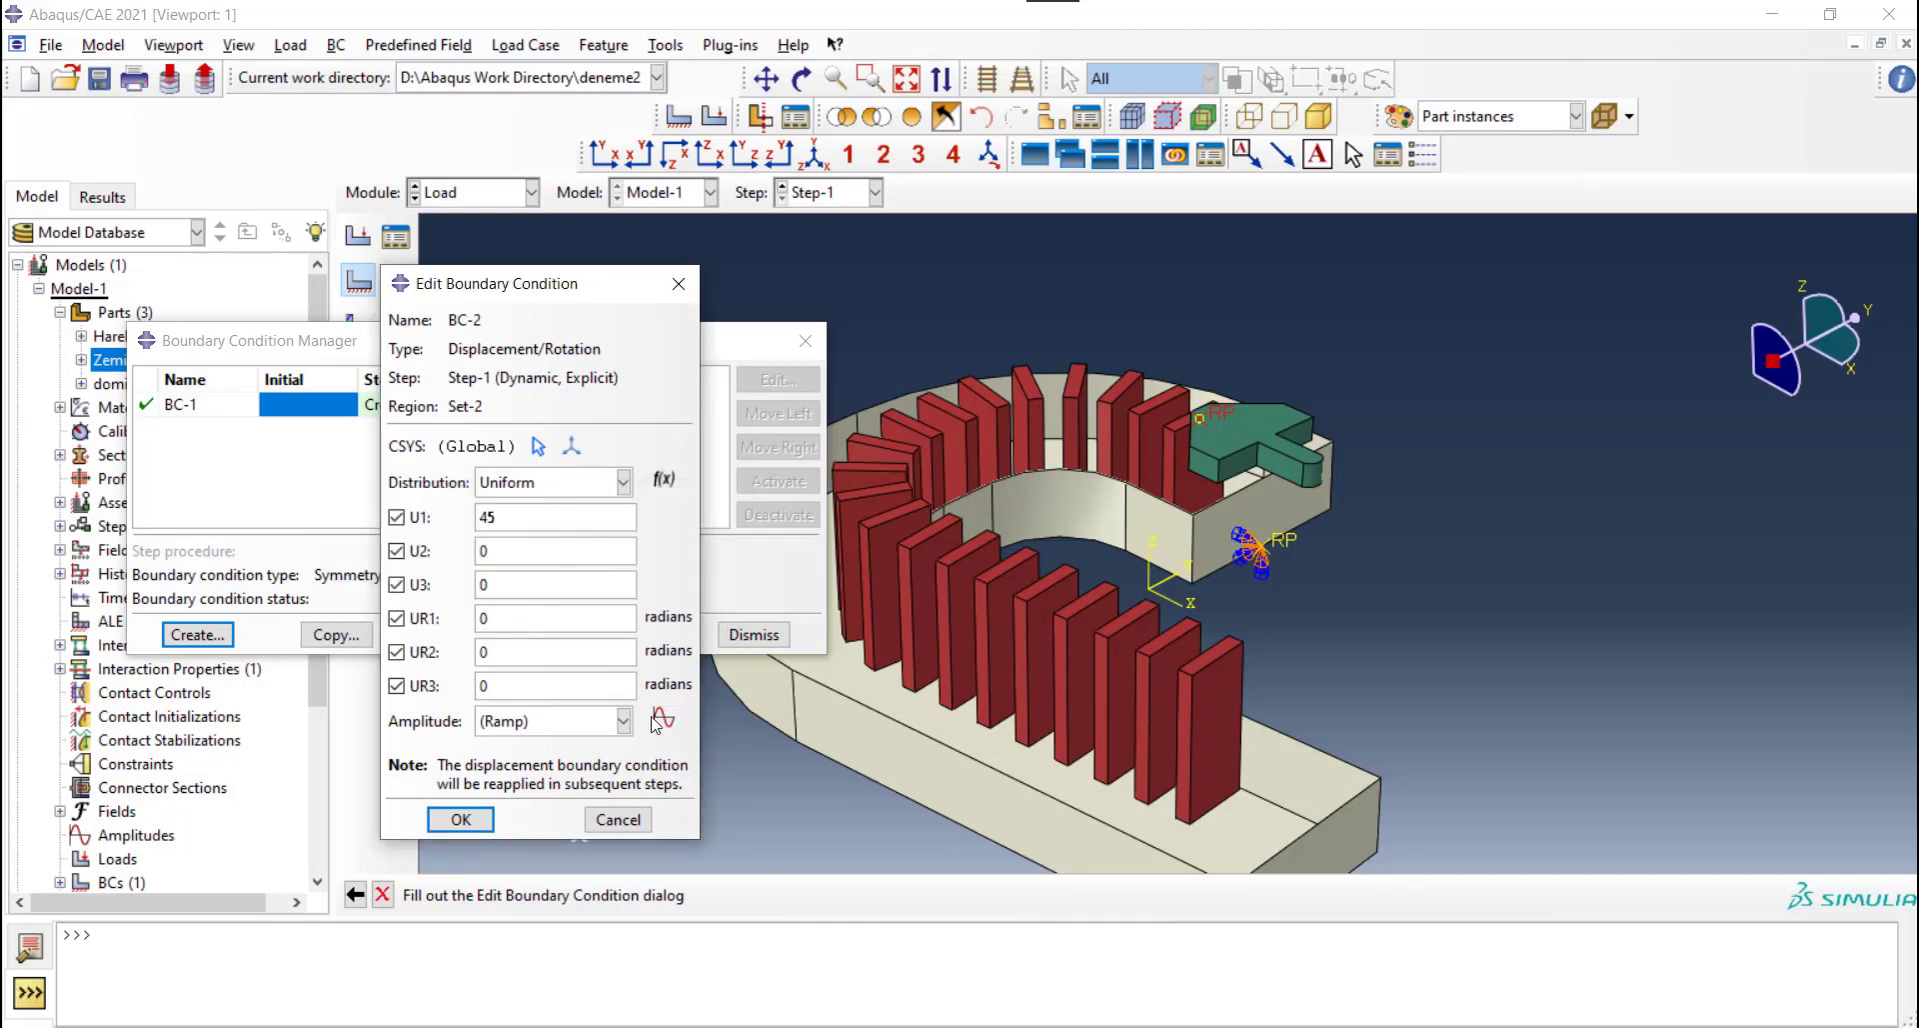
pyautogui.click(664, 719)
# Define tabular amplitude Amp-1 with points (0, 0) and (4, 1)
pyautogui.click(933, 372)
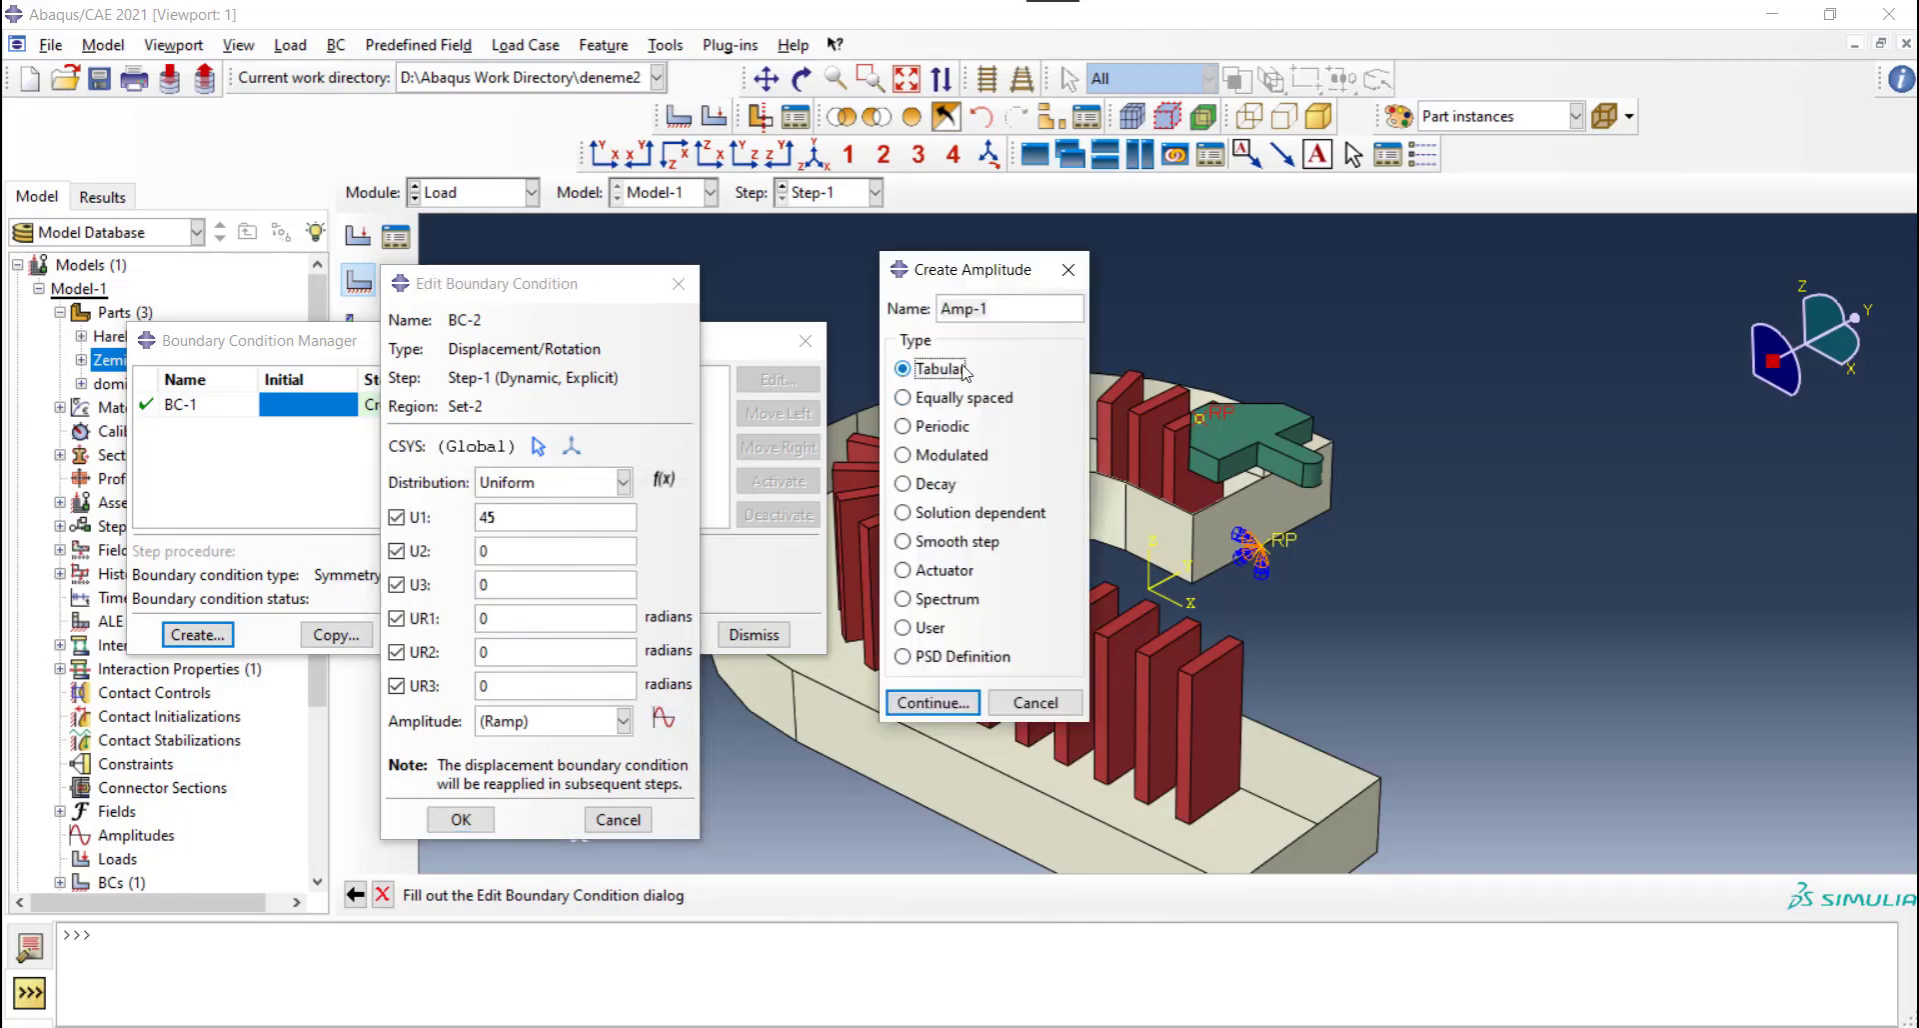
pyautogui.click(925, 703)
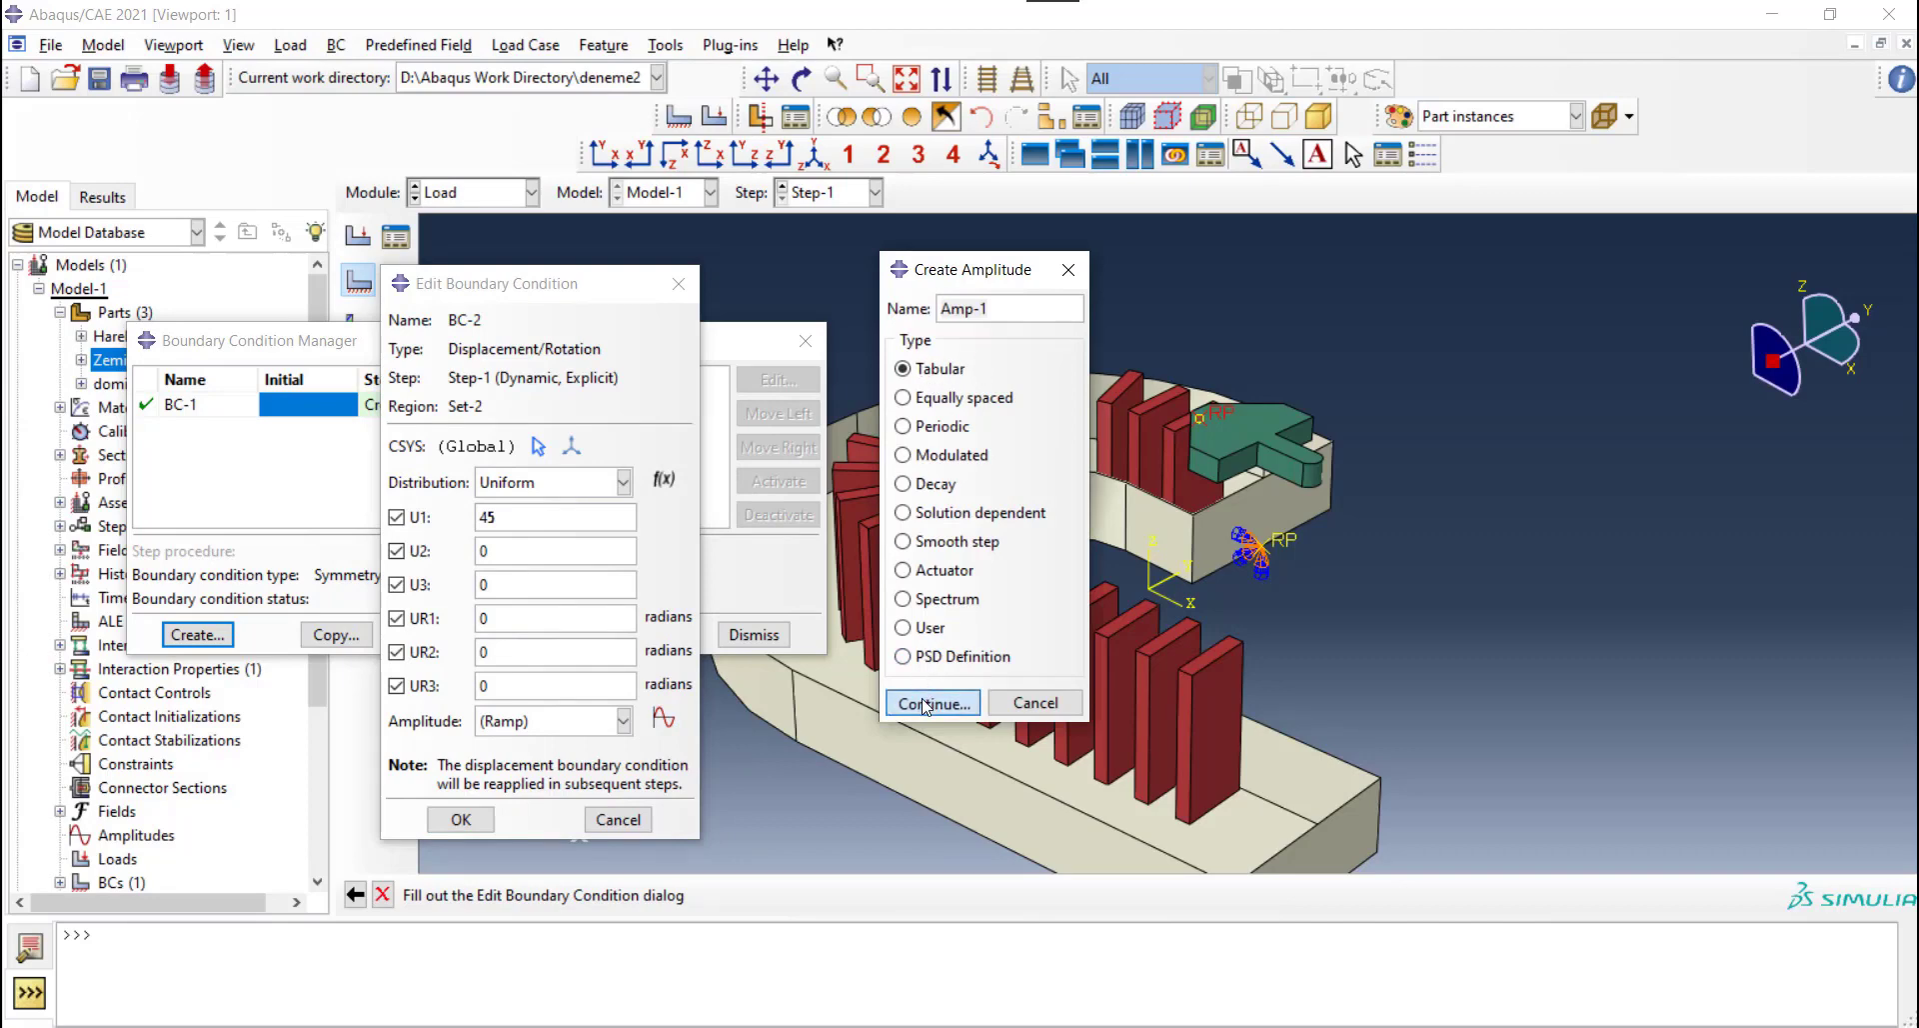
pyautogui.click(767, 448)
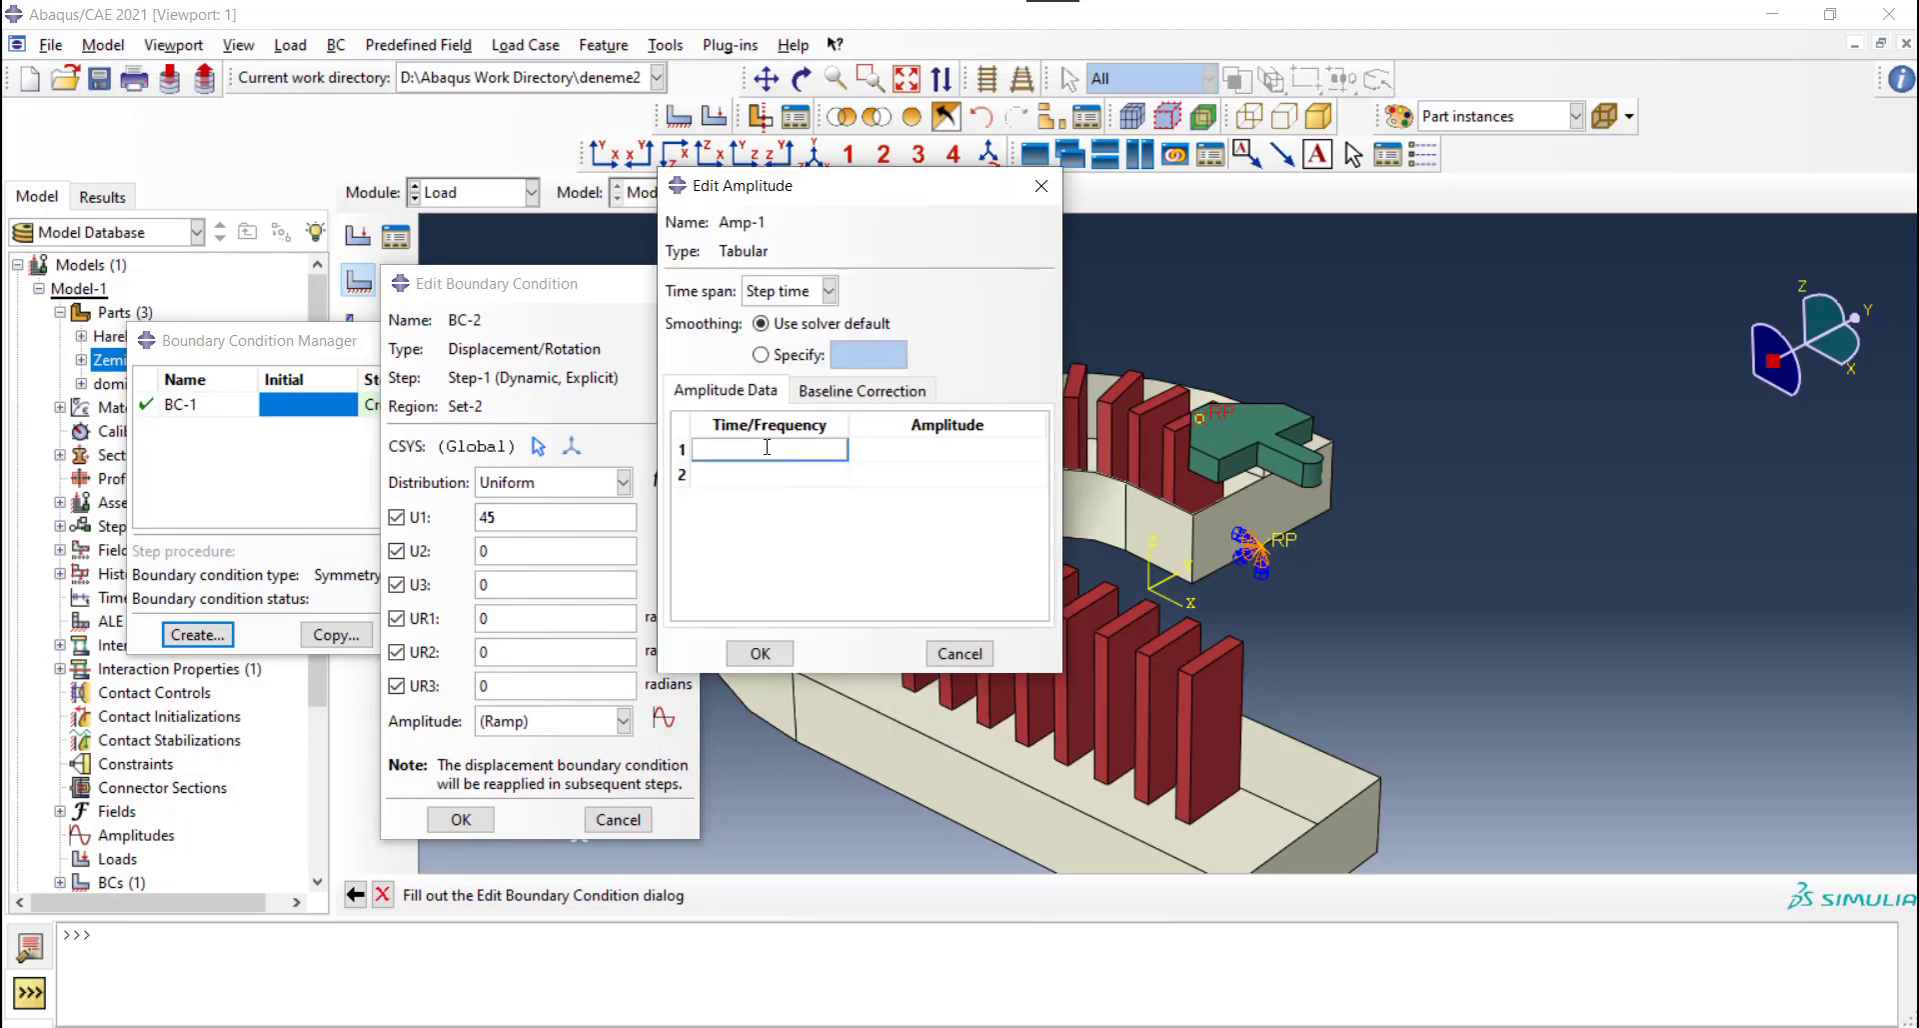
pyautogui.write('0')
pyautogui.press('Tab')
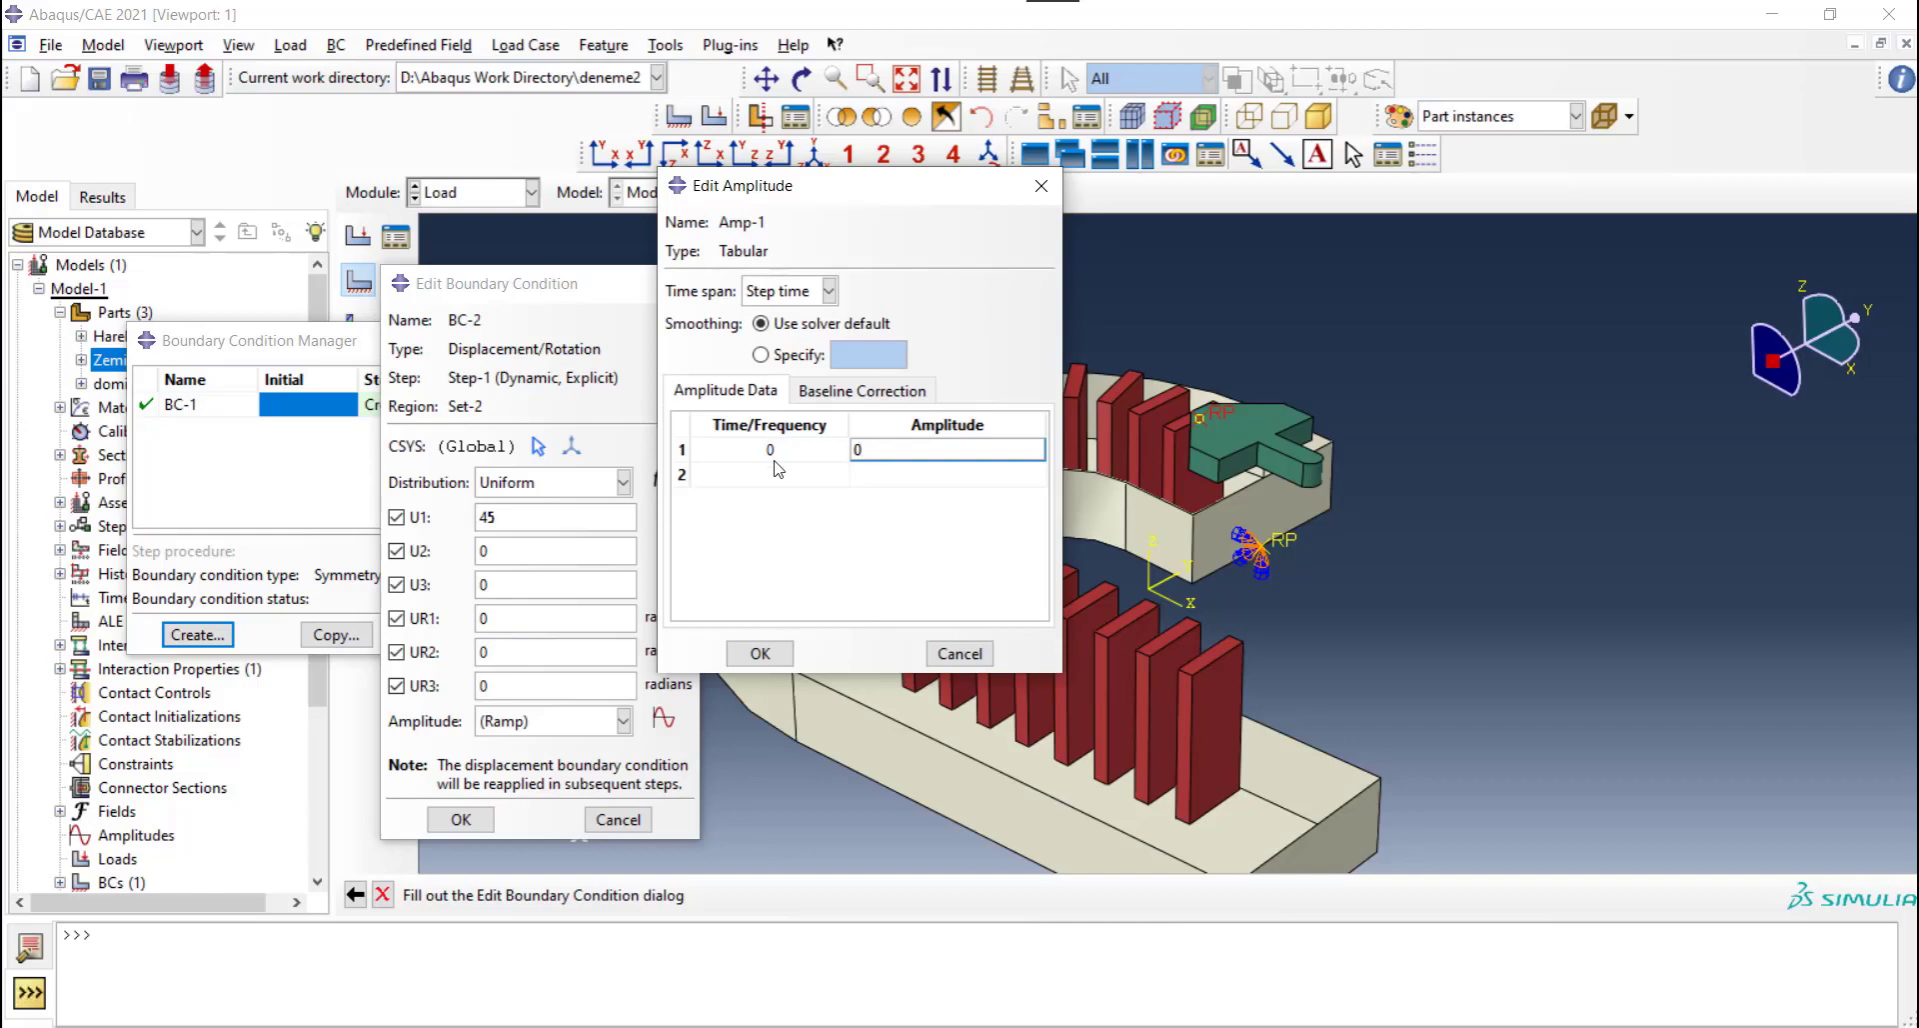
pyautogui.write('0')
pyautogui.click(774, 484)
pyautogui.write('4')
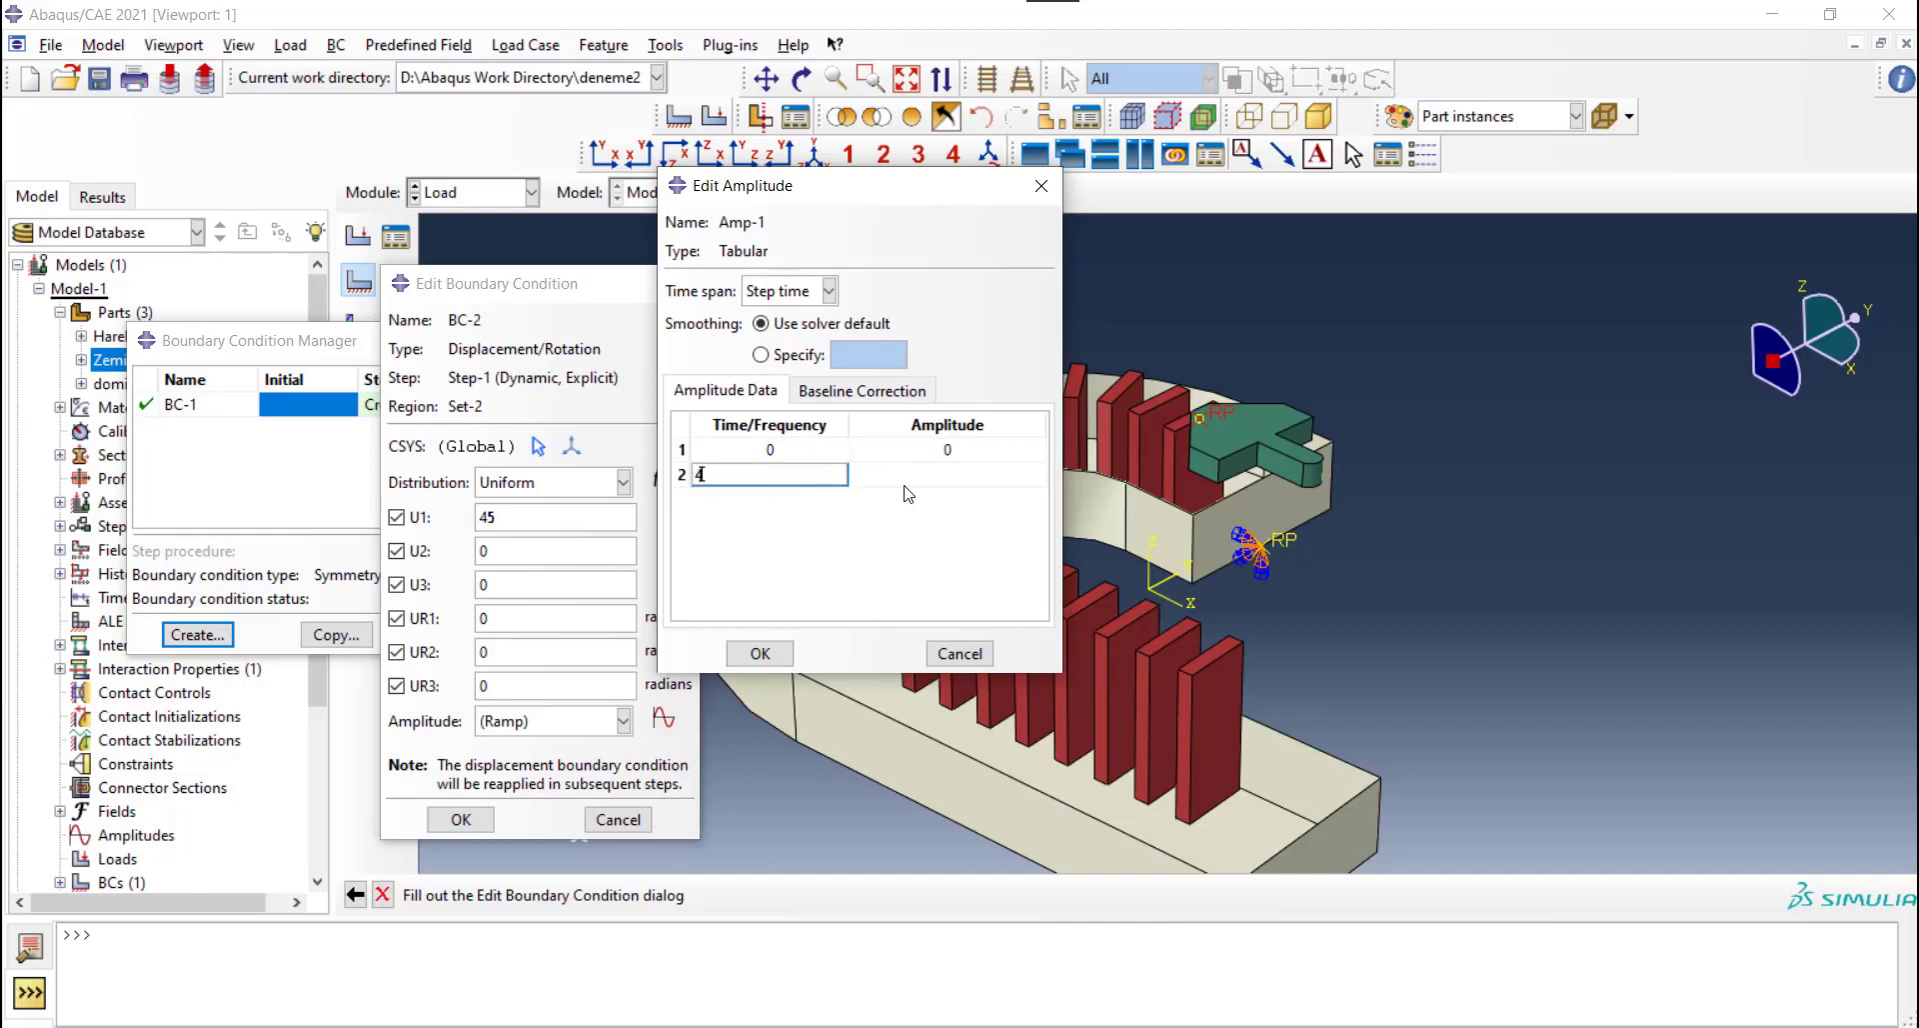
pyautogui.click(940, 472)
pyautogui.write('1')
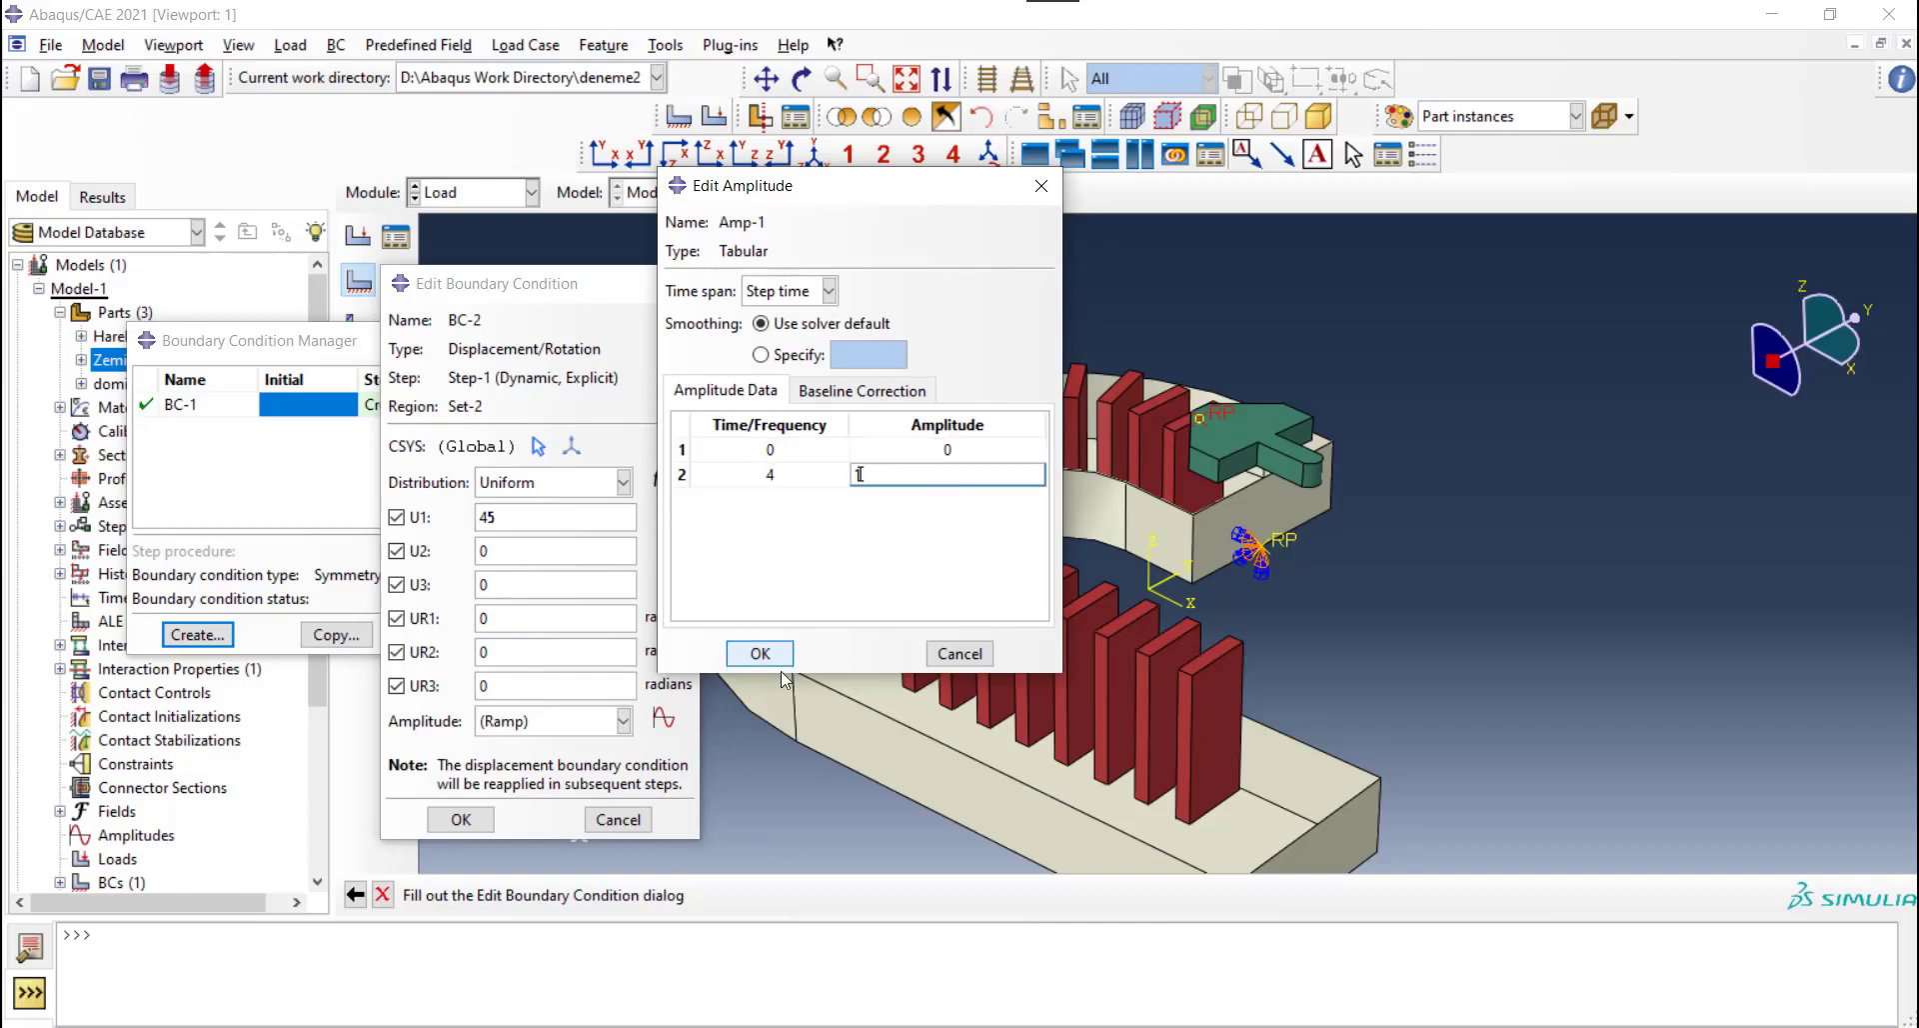
pyautogui.click(760, 653)
# Assign Amp-1 to BC-2 and create the boundary condition
pyautogui.click(580, 722)
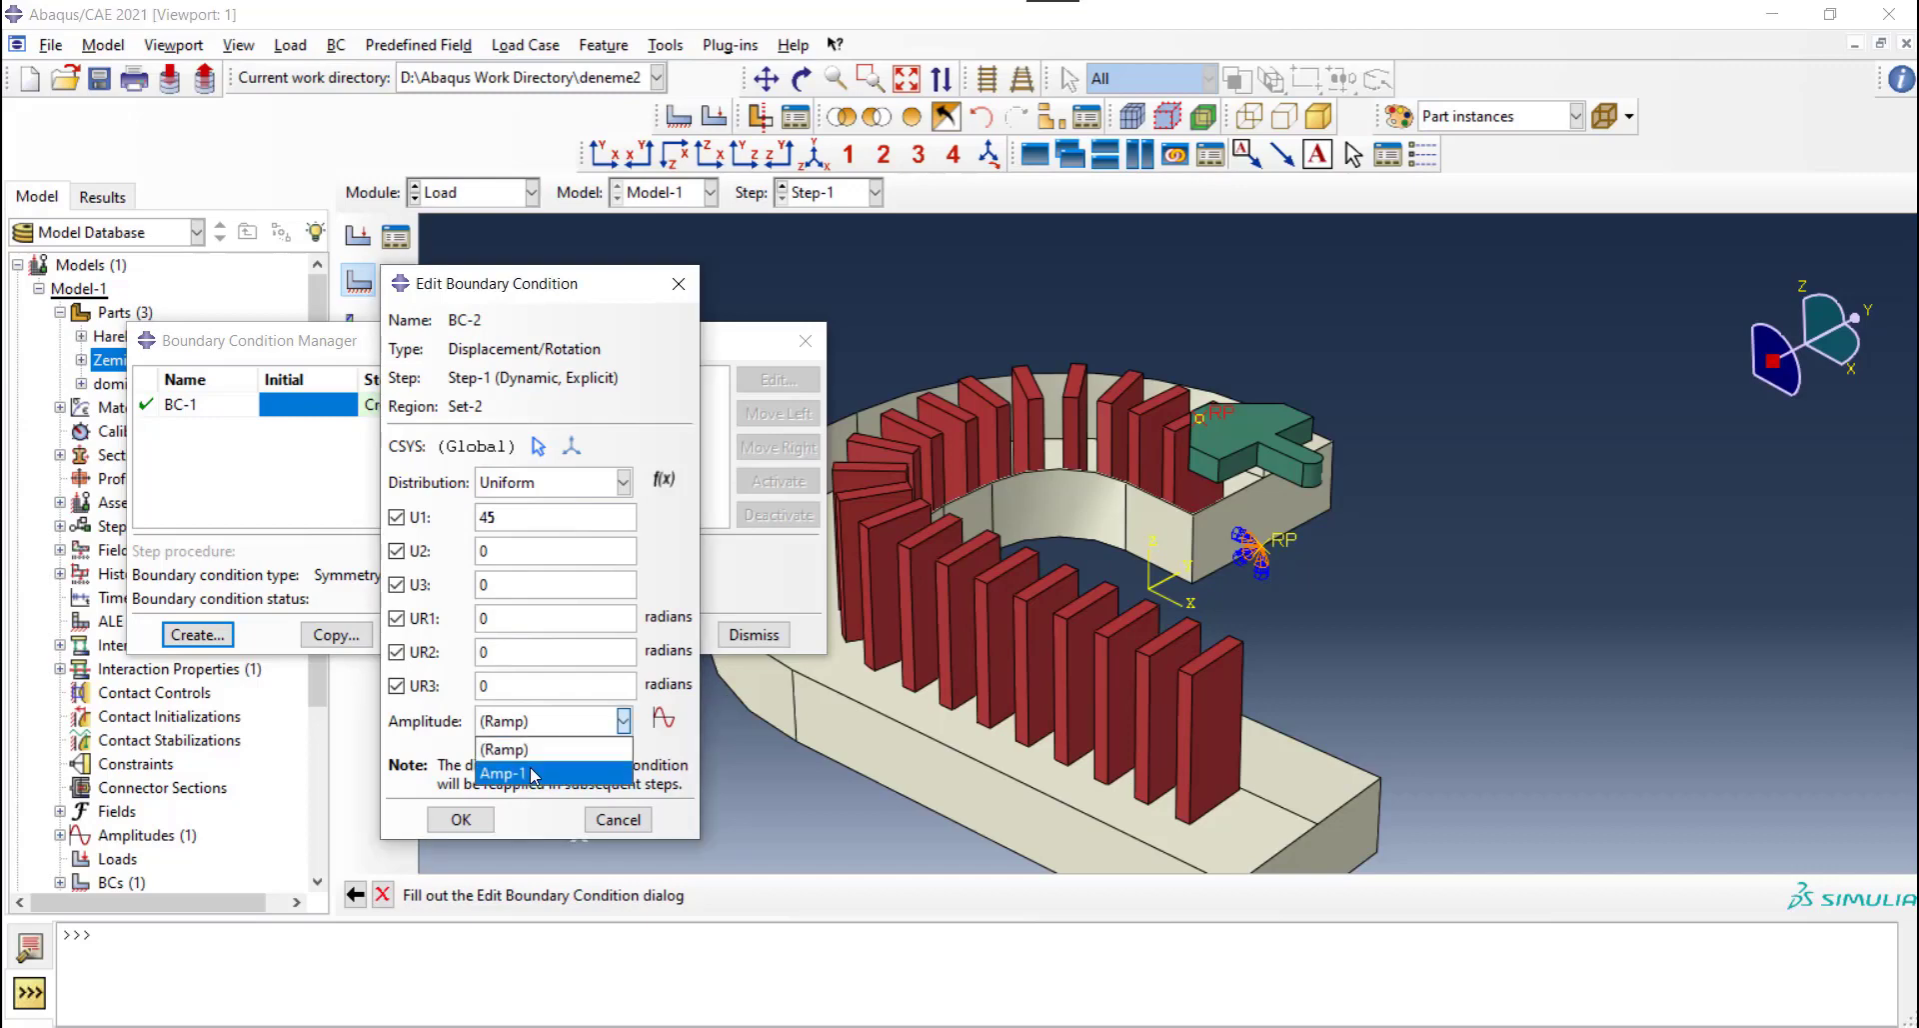
pyautogui.click(503, 773)
pyautogui.click(462, 819)
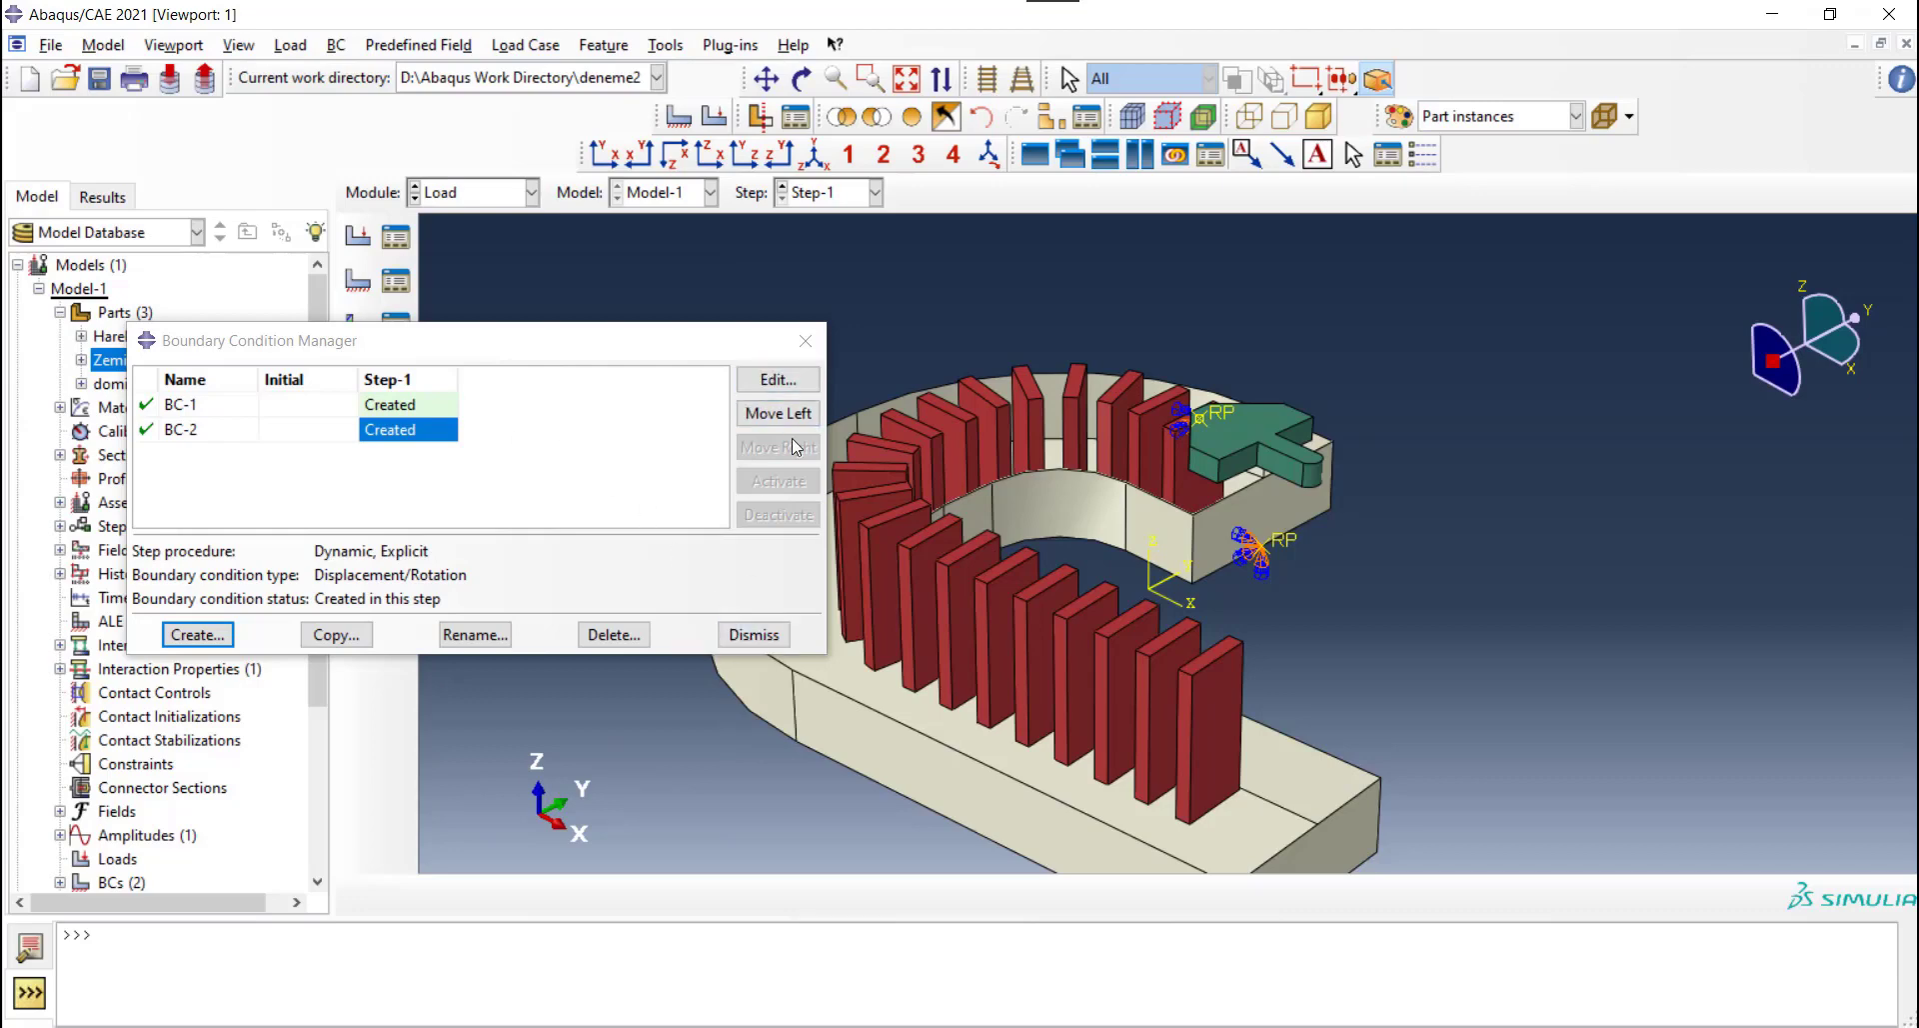
# Inspect the model in wireframe while zooming, then return to shaded display
pyautogui.click(806, 341)
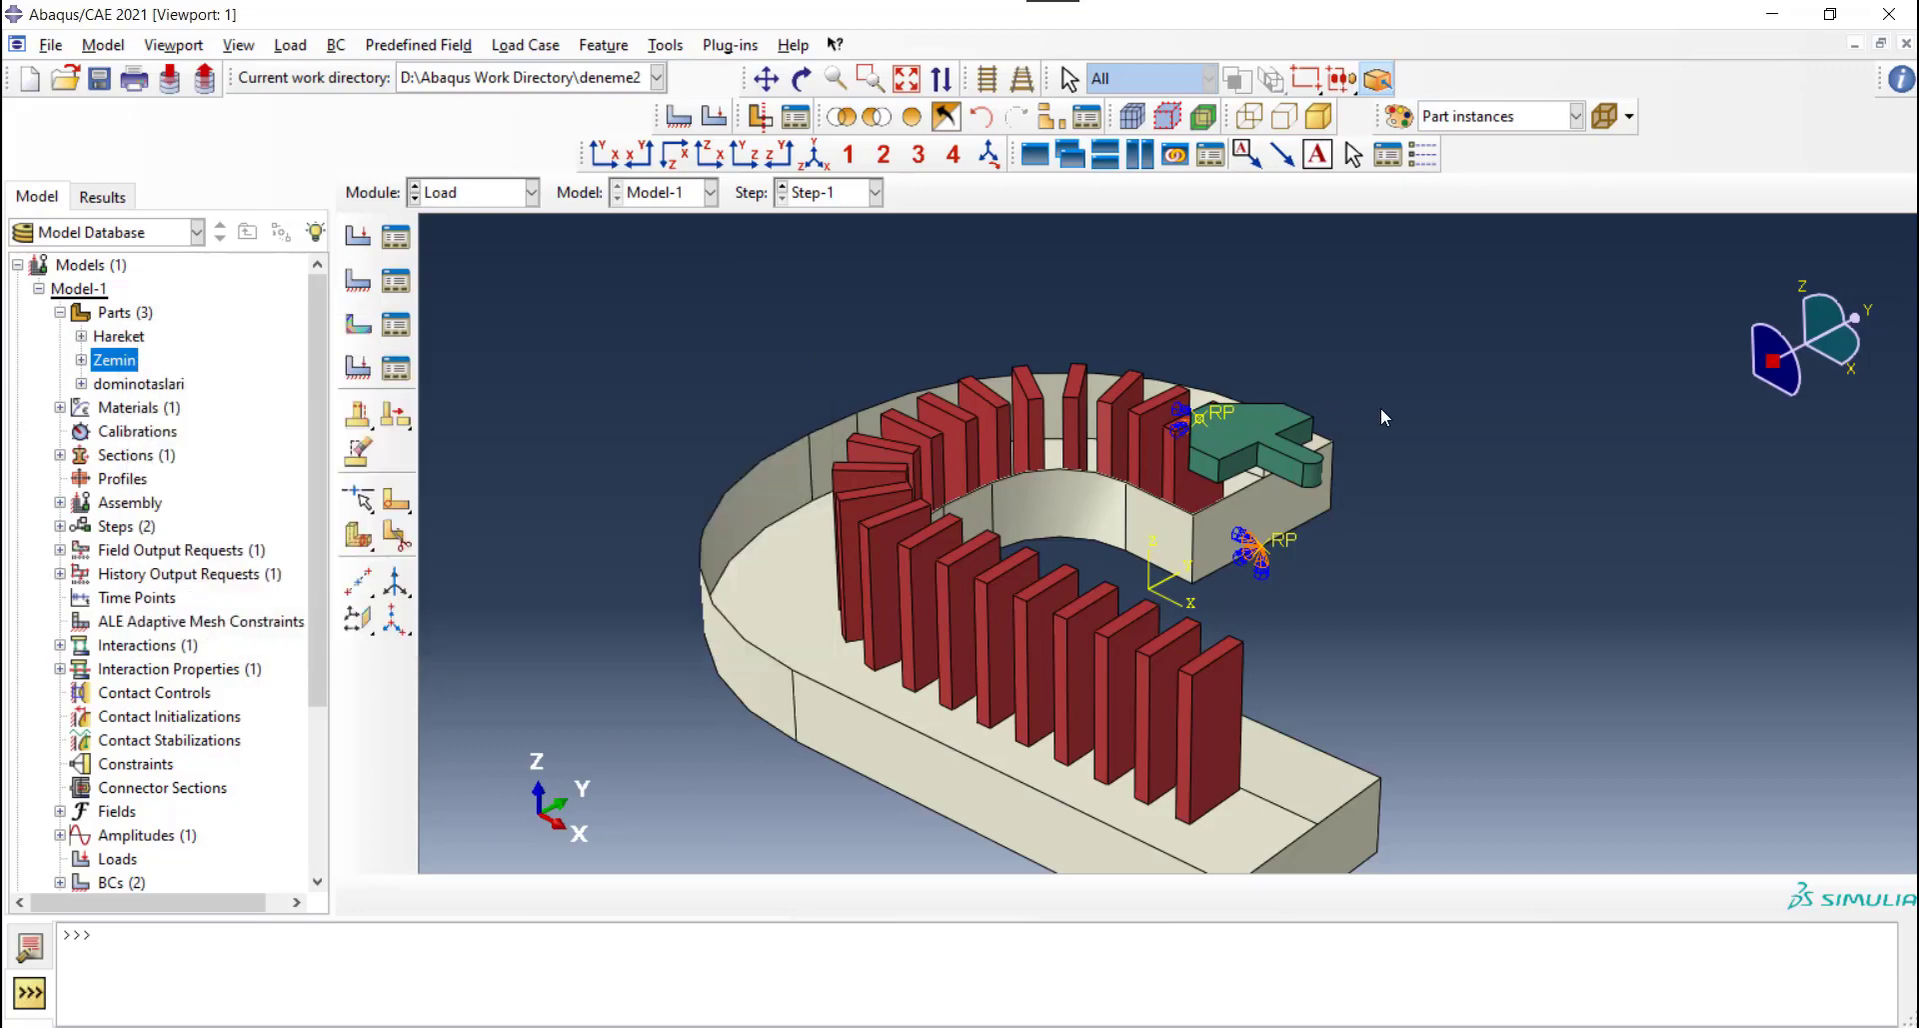
pyautogui.scroll(1, 1384, 405)
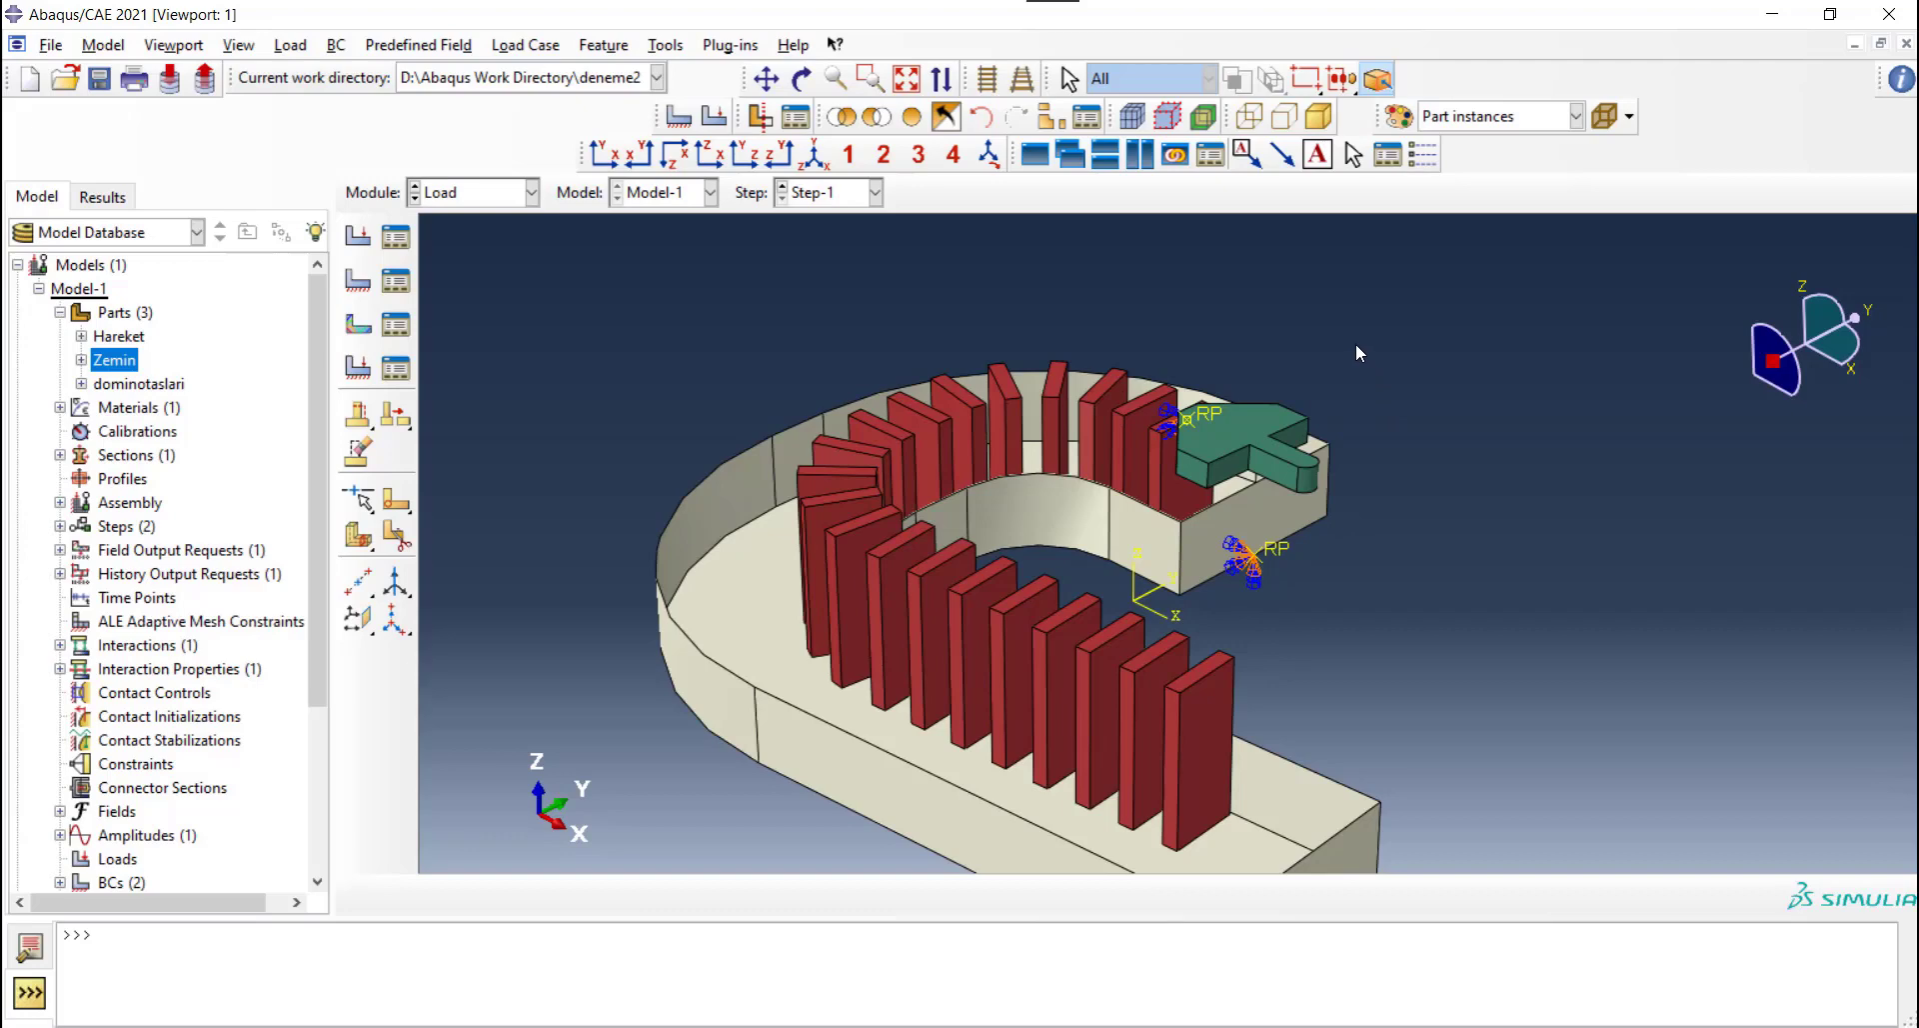
pyautogui.click(1250, 117)
pyautogui.scroll(2, 1265, 430)
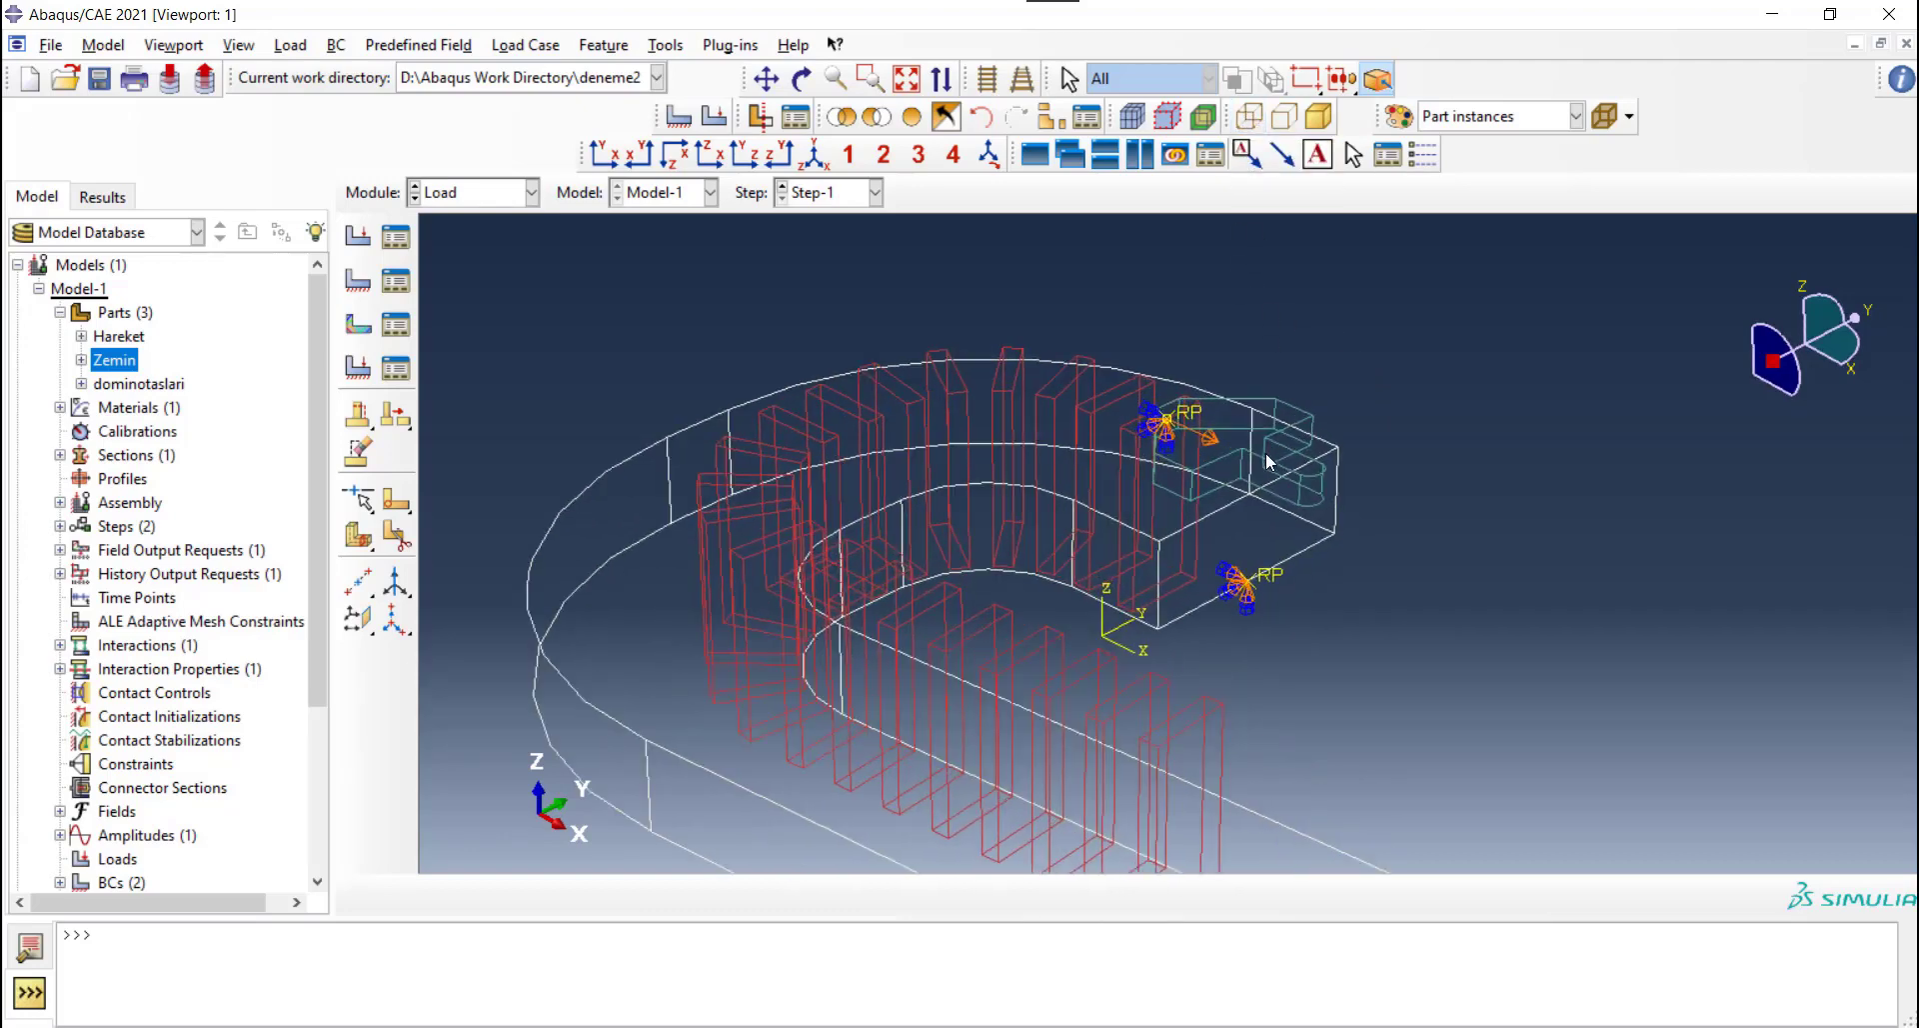
pyautogui.scroll(2, 1223, 418)
pyautogui.scroll(2, 1217, 405)
pyautogui.scroll(2, 1218, 406)
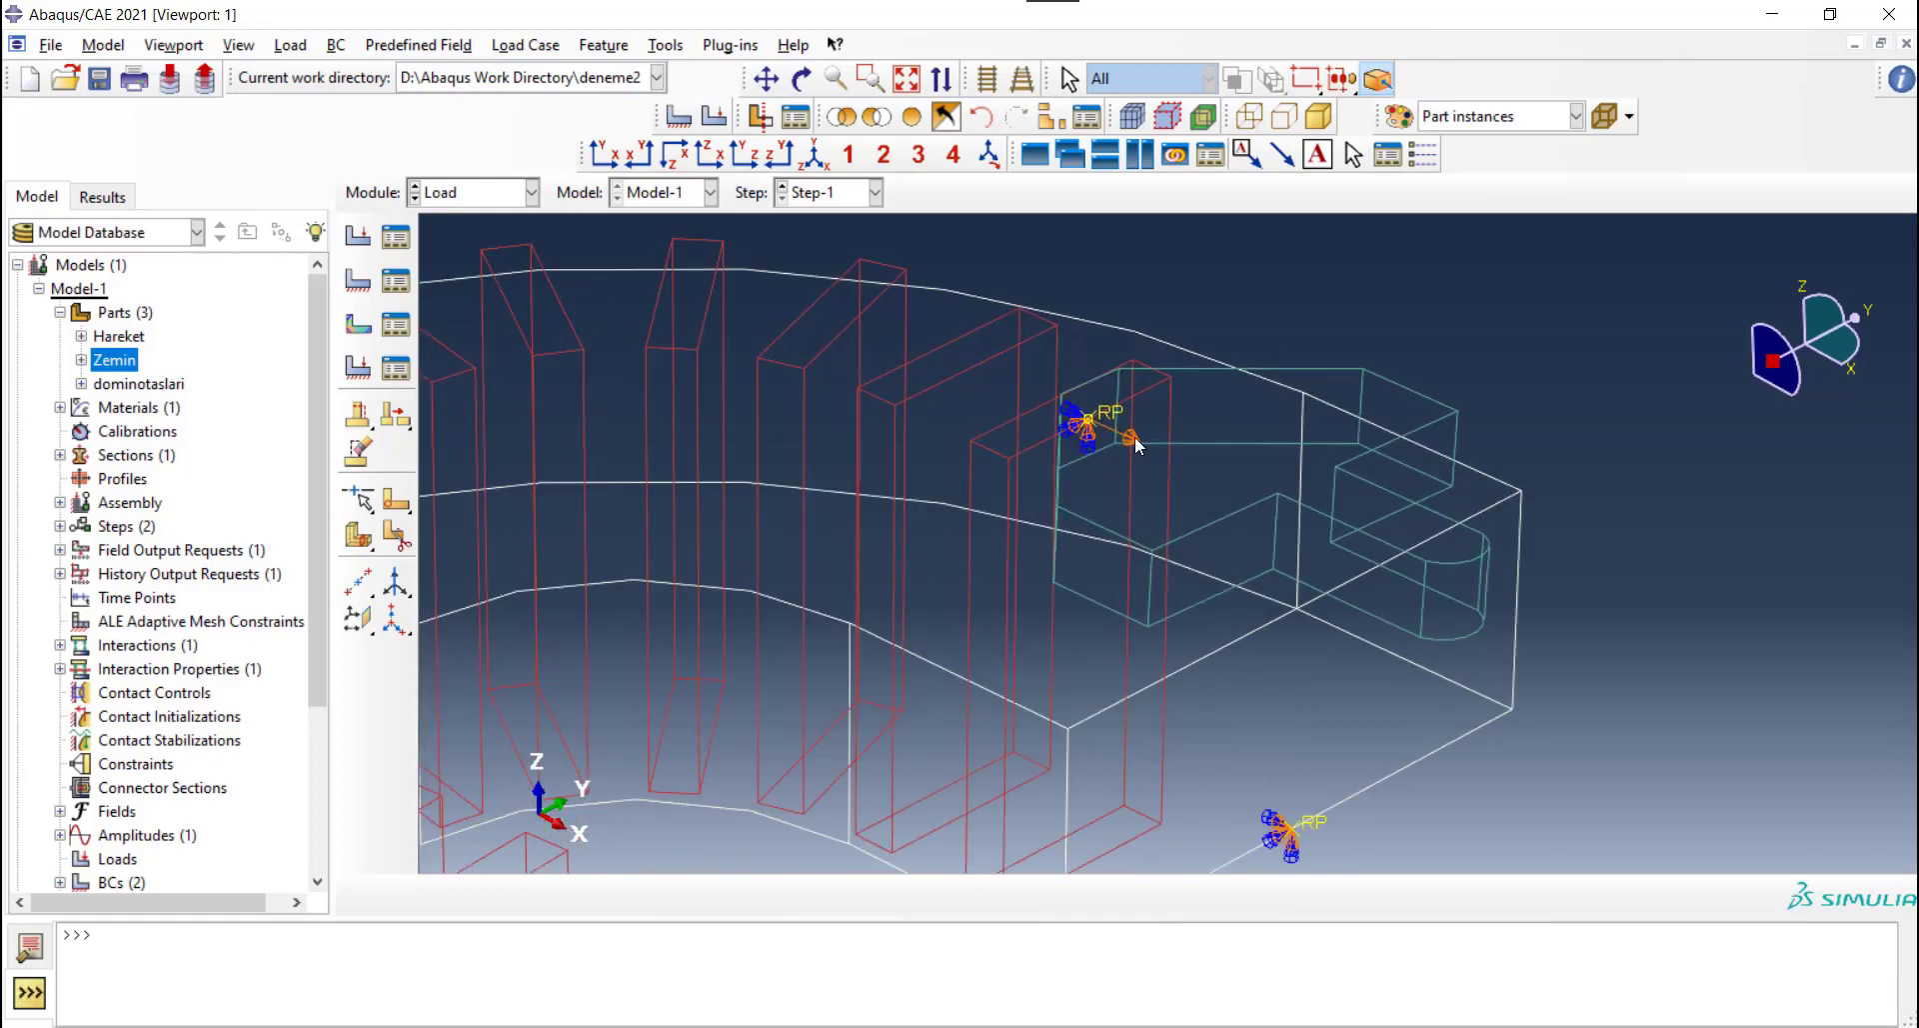
pyautogui.scroll(-2, 1161, 454)
pyautogui.scroll(-2, 1162, 454)
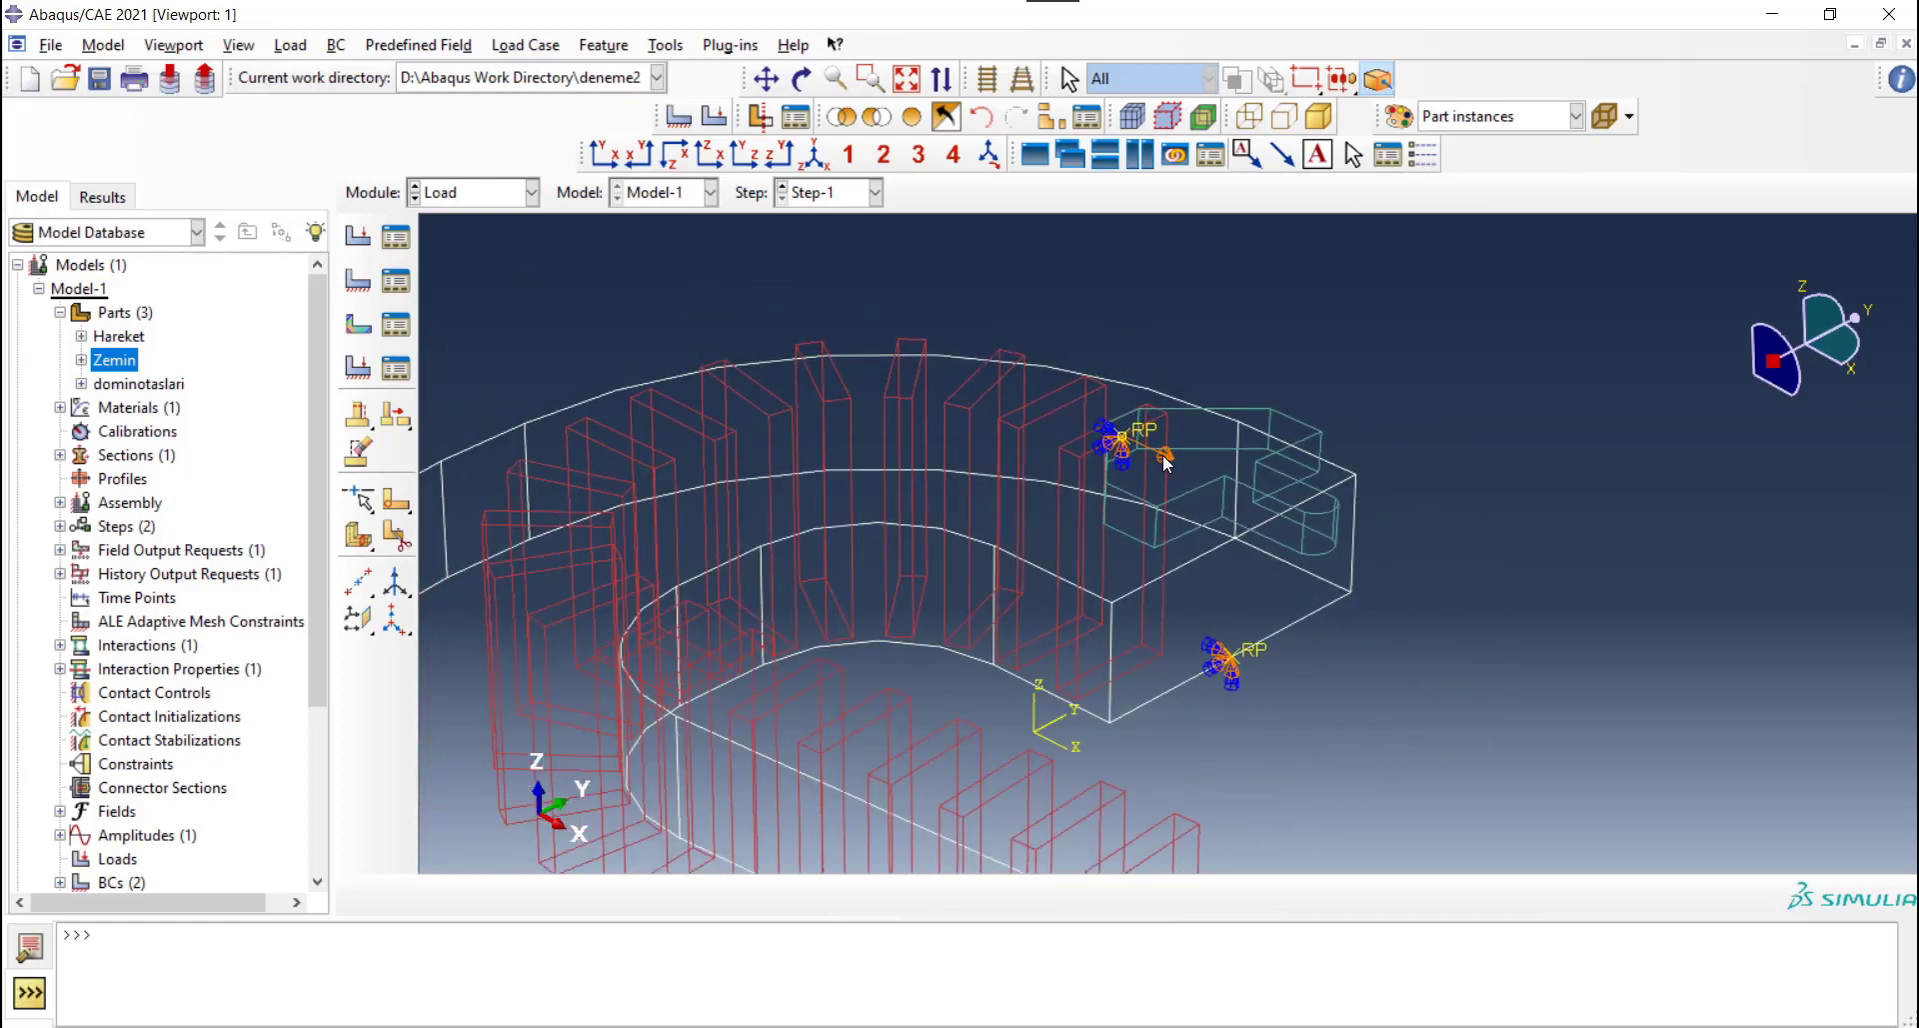
pyautogui.scroll(-2, 1161, 454)
pyautogui.click(1320, 119)
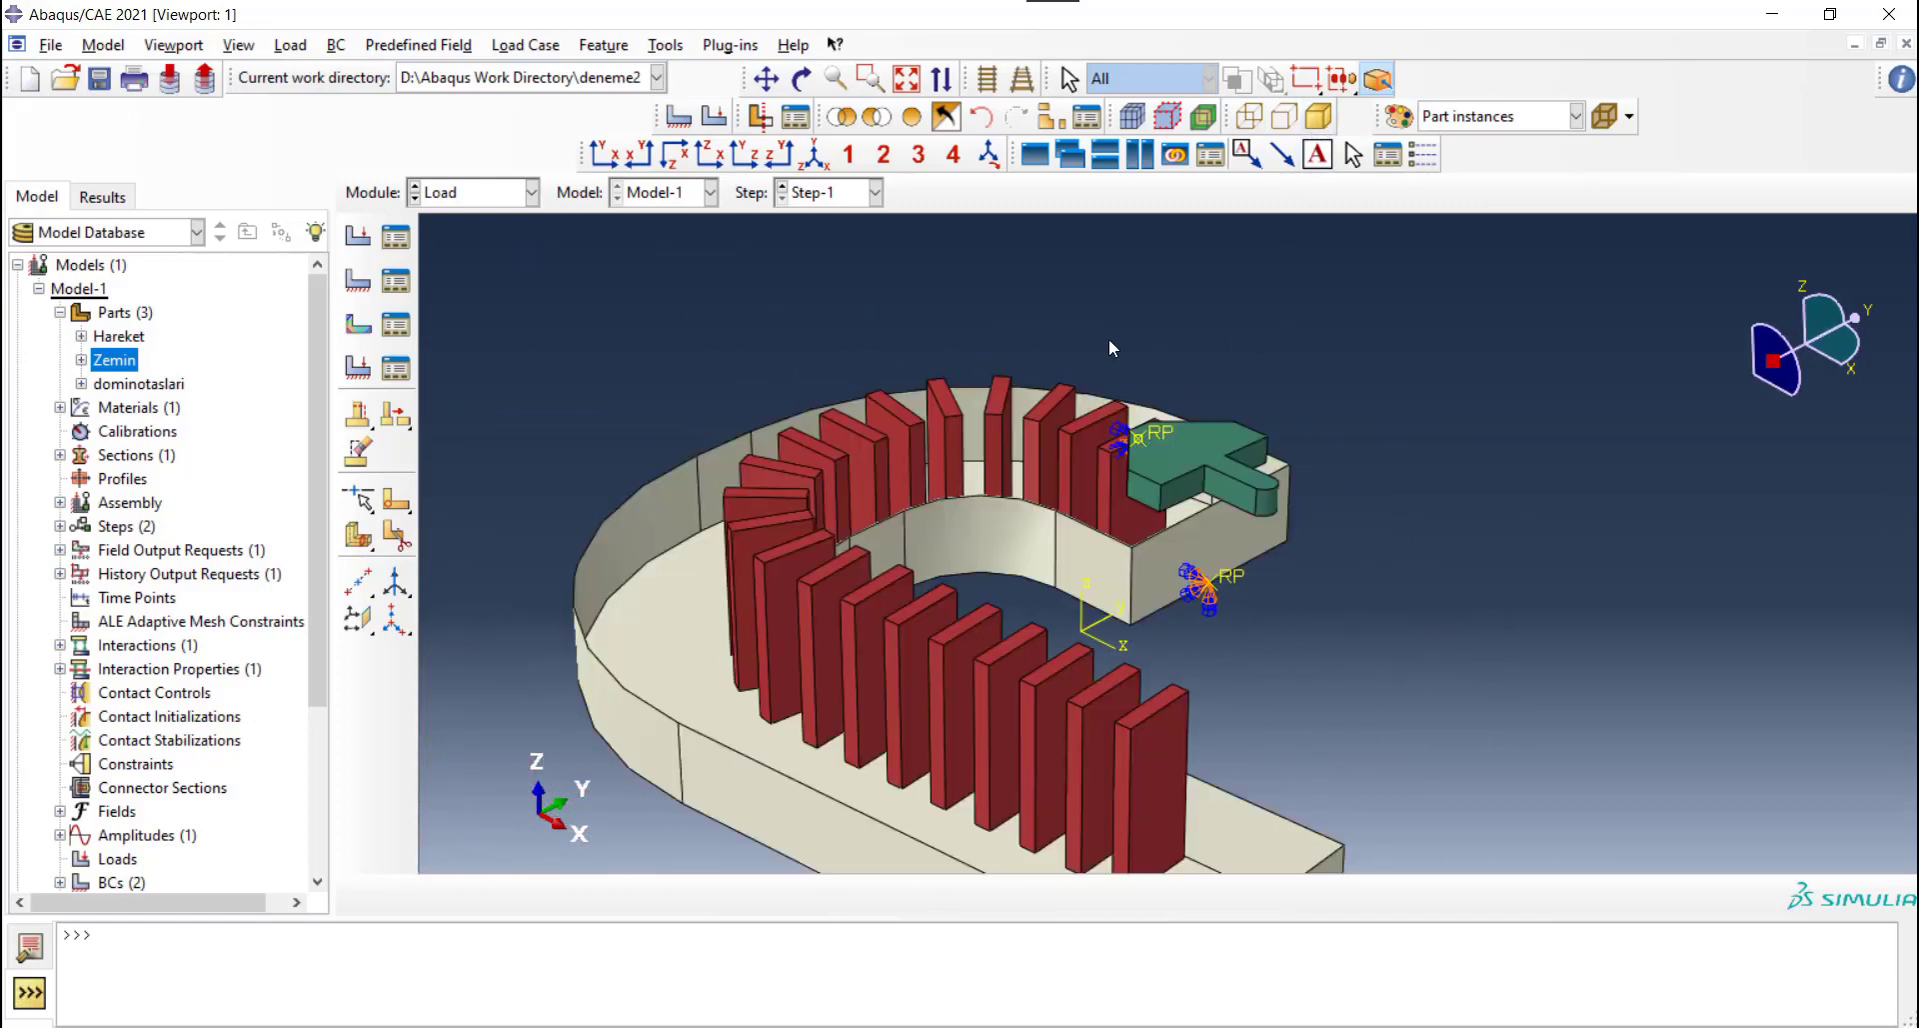
# Edit BC-2 so its U1 displacement becomes -45
pyautogui.click(396, 281)
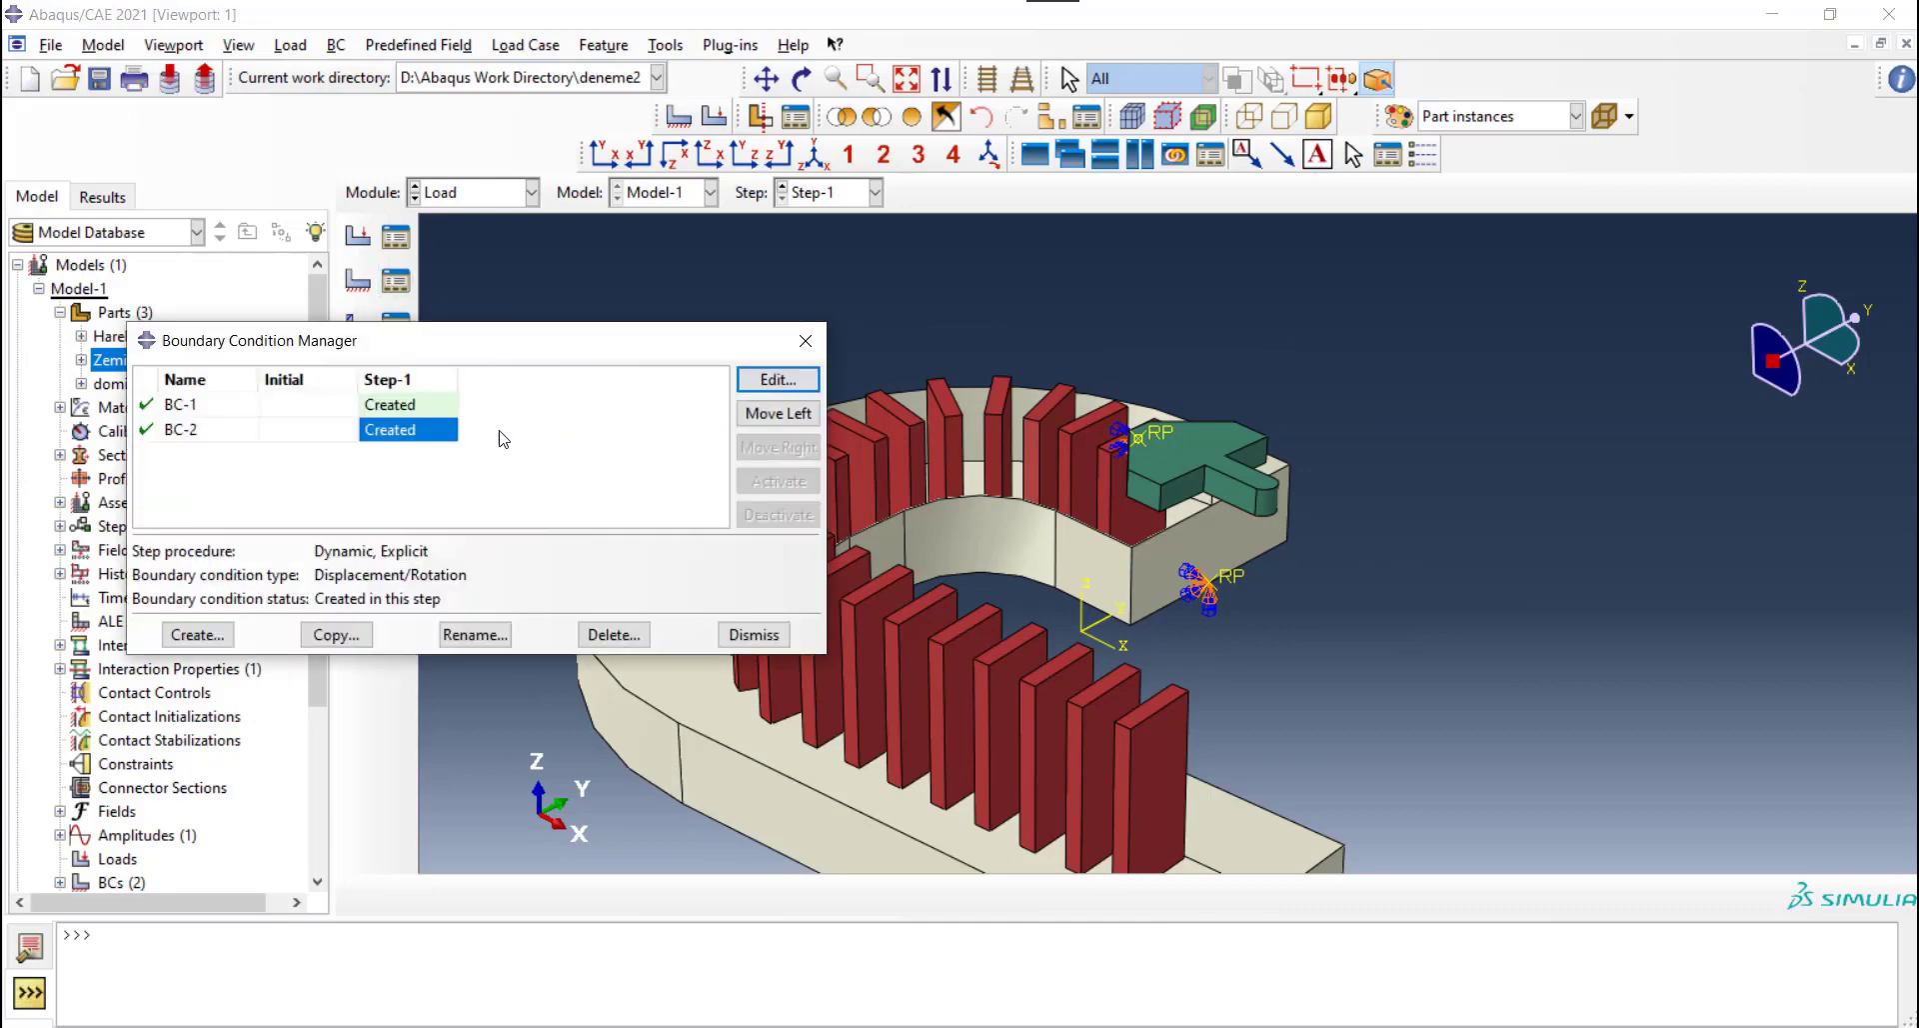
pyautogui.click(778, 380)
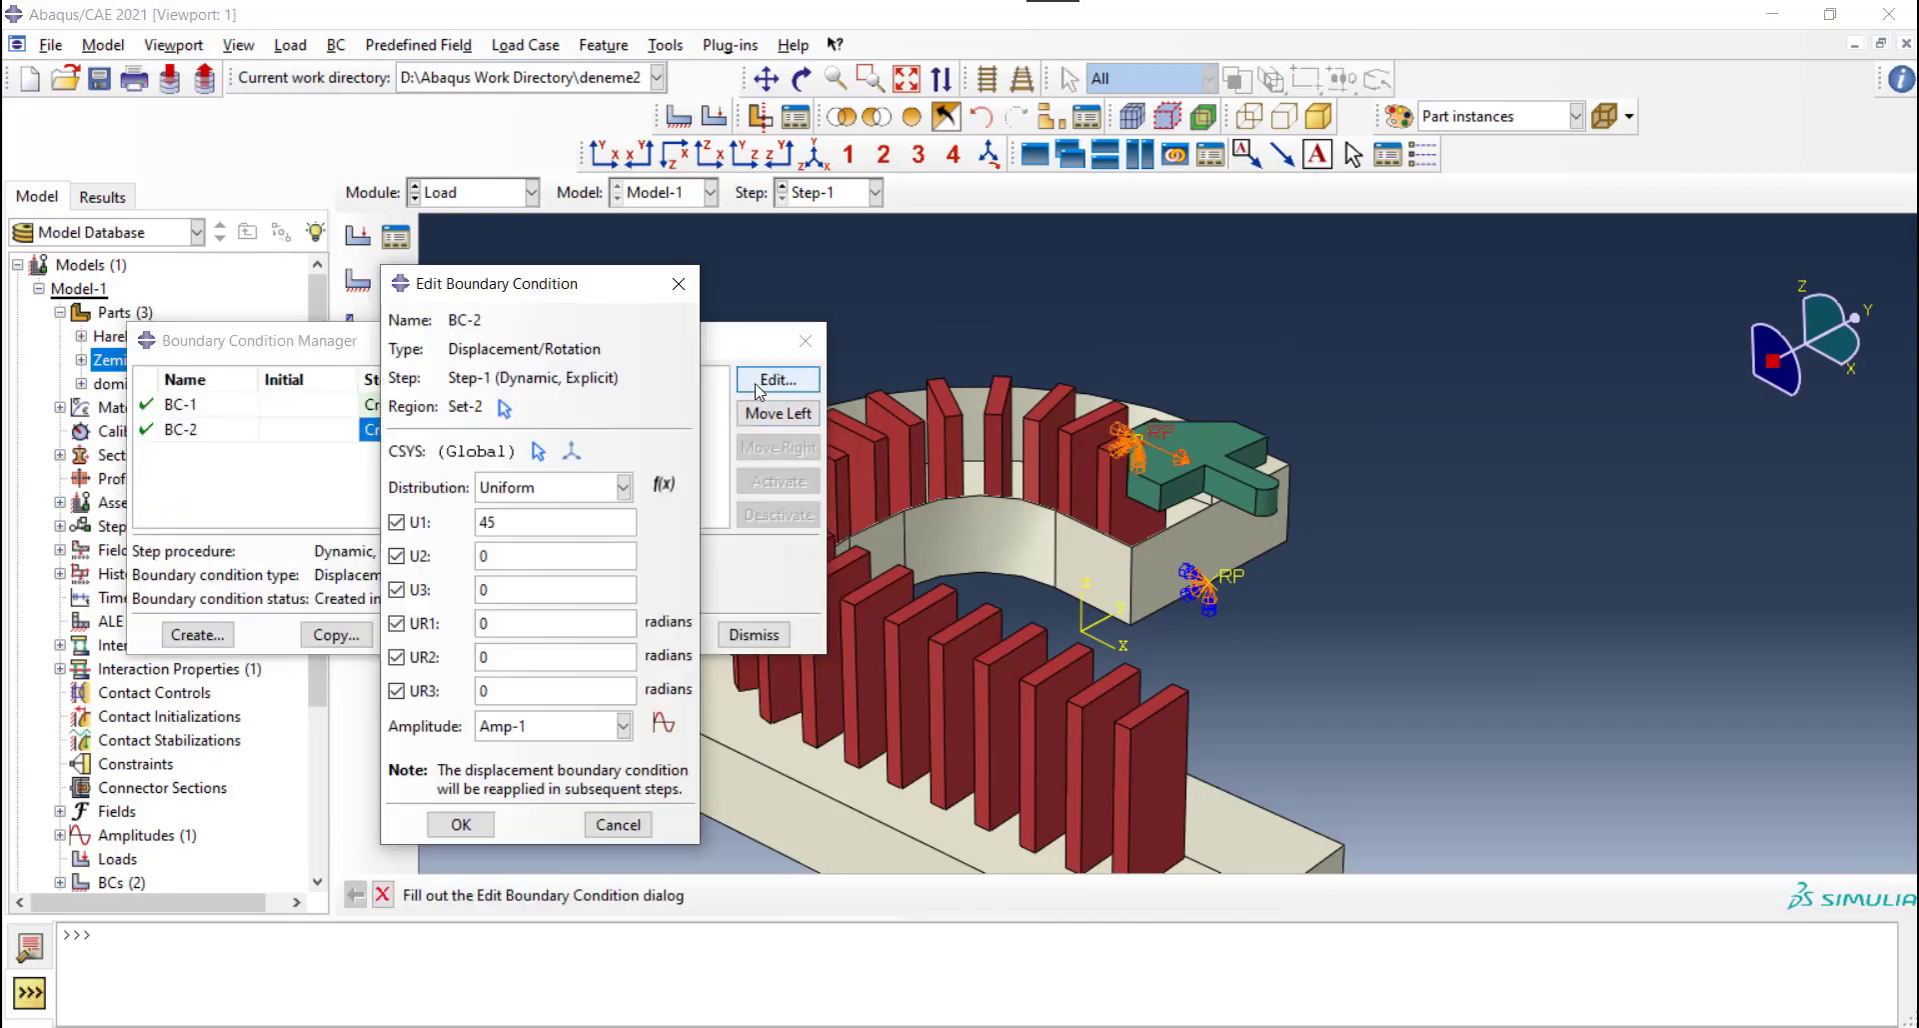
pyautogui.click(480, 522)
pyautogui.write('-')
pyautogui.click(461, 825)
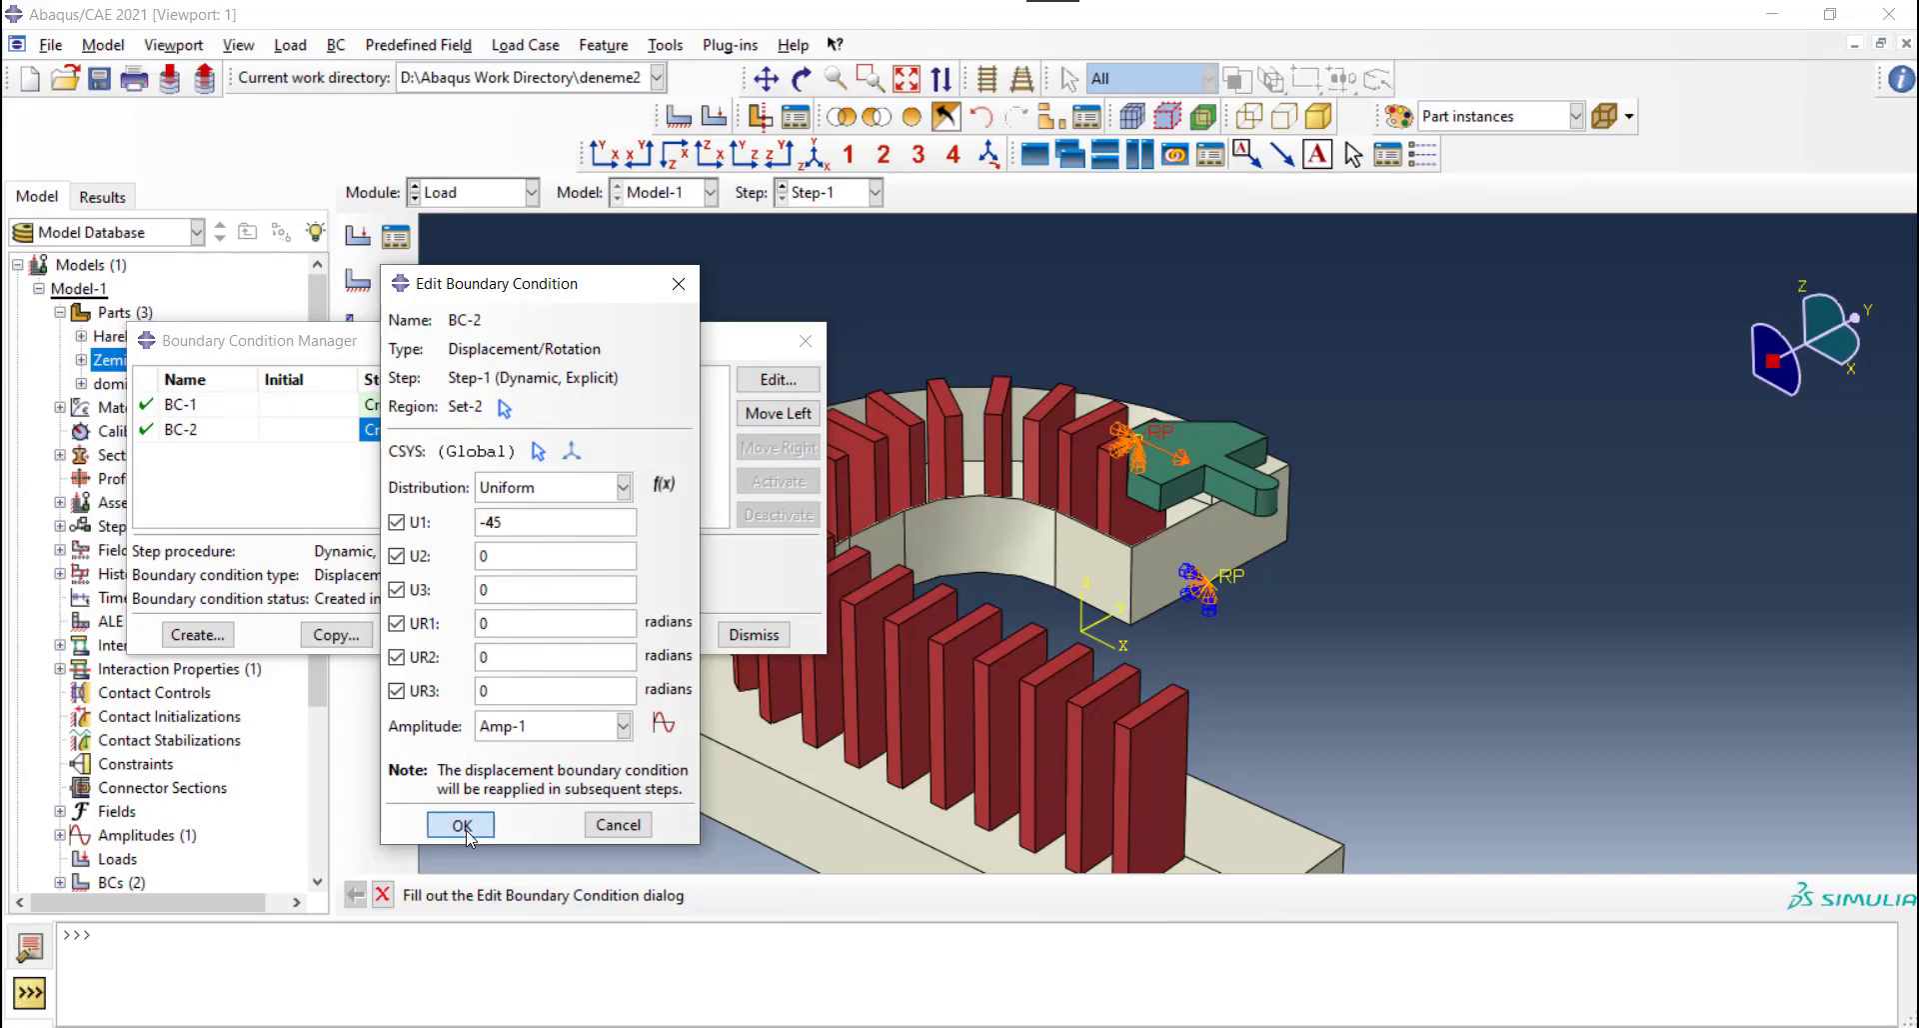
pyautogui.click(750, 634)
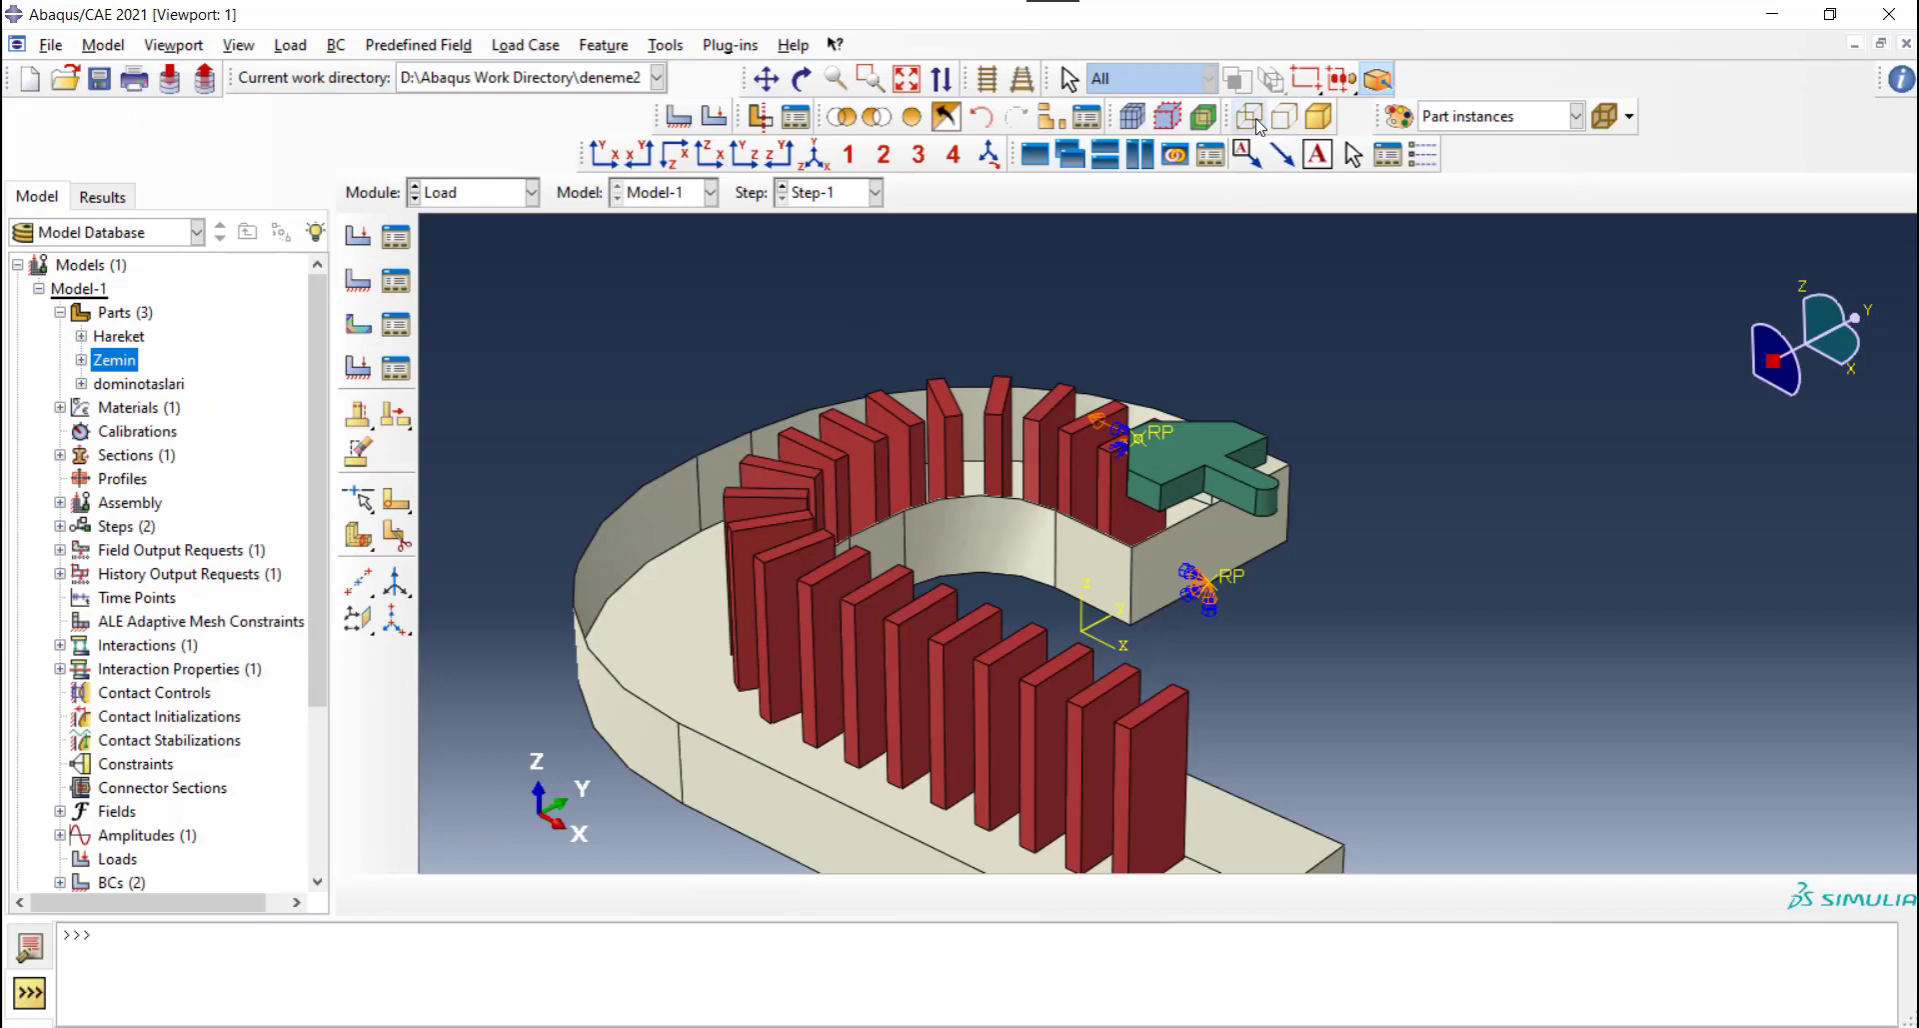
# Rotate and zoom around the model again, restoring shaded display
pyautogui.keyDown('ctrl'); pyautogui.keyDown('alt'); pyautogui.moveTo(1204, 414); pyautogui.dragTo(1155, 440); pyautogui.keyUp('alt'); pyautogui.keyUp('ctrl')
pyautogui.scroll(-2, 1139, 443)
pyautogui.scroll(-1, 1120, 446)
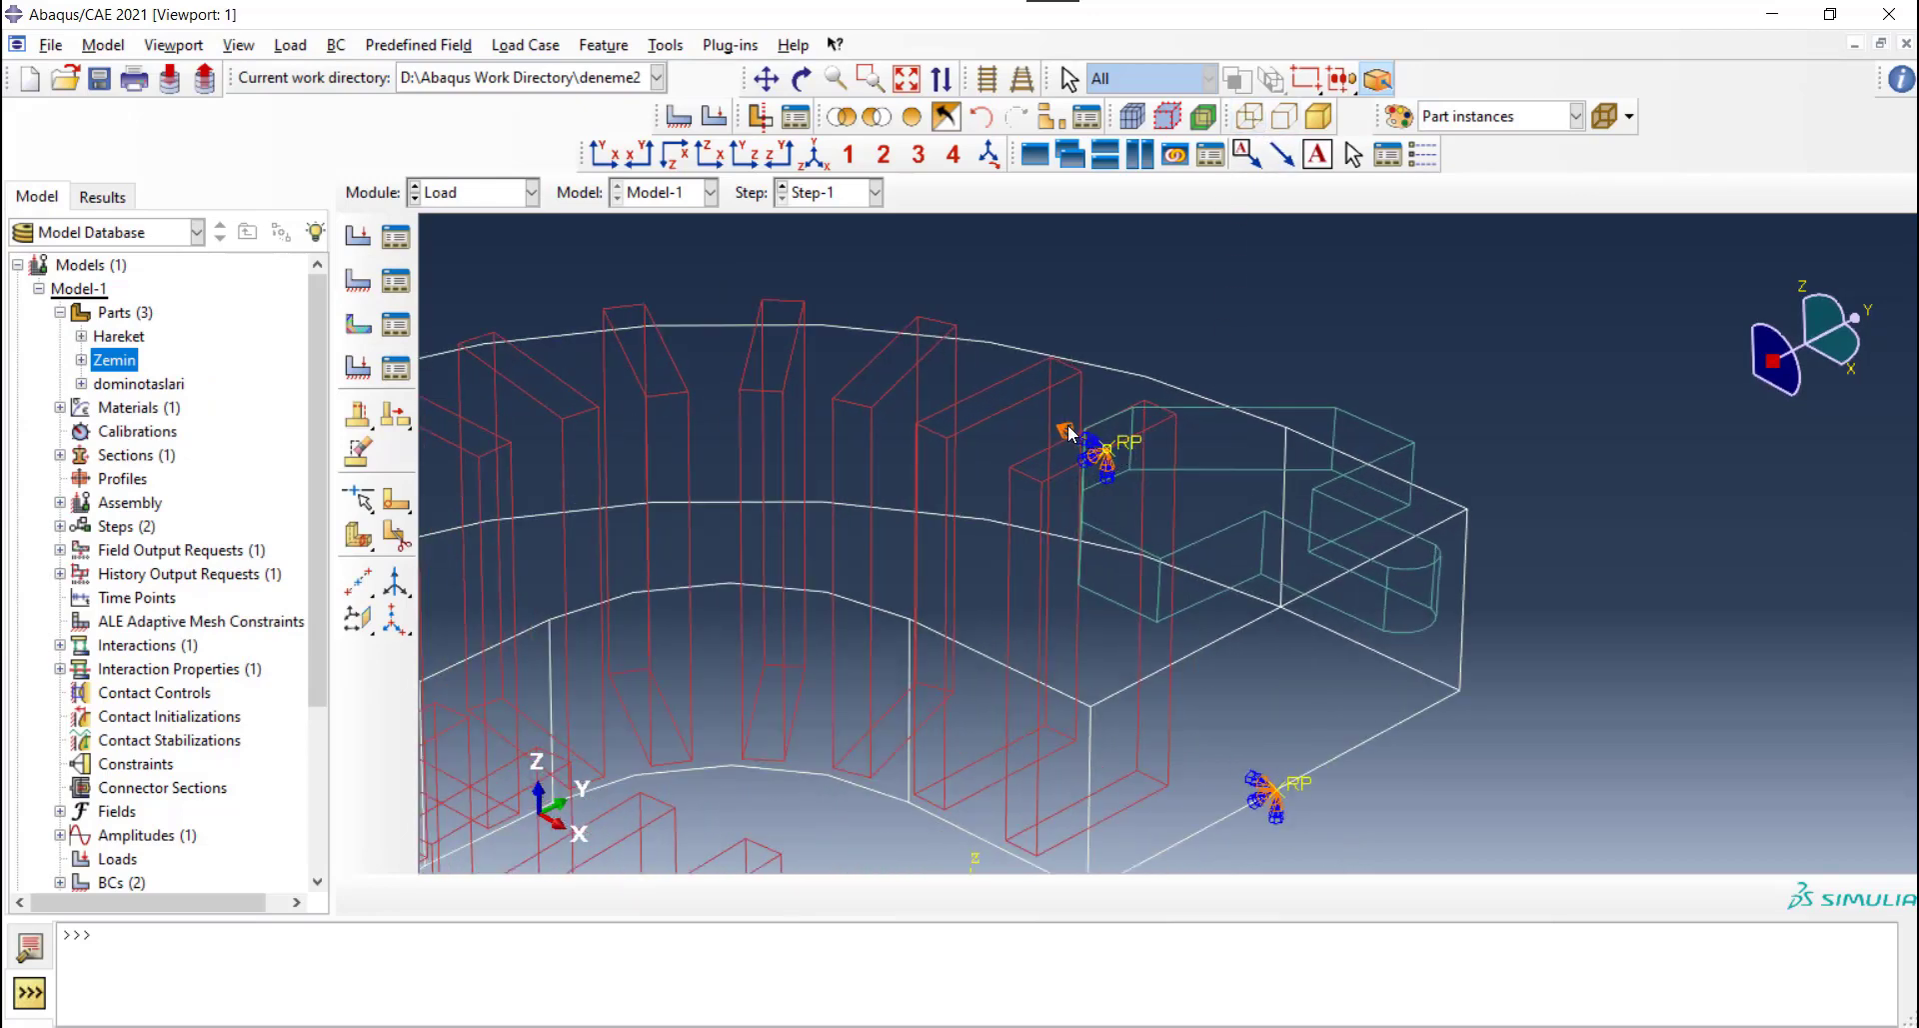
pyautogui.scroll(-2, 1090, 432)
pyautogui.scroll(2, 1094, 441)
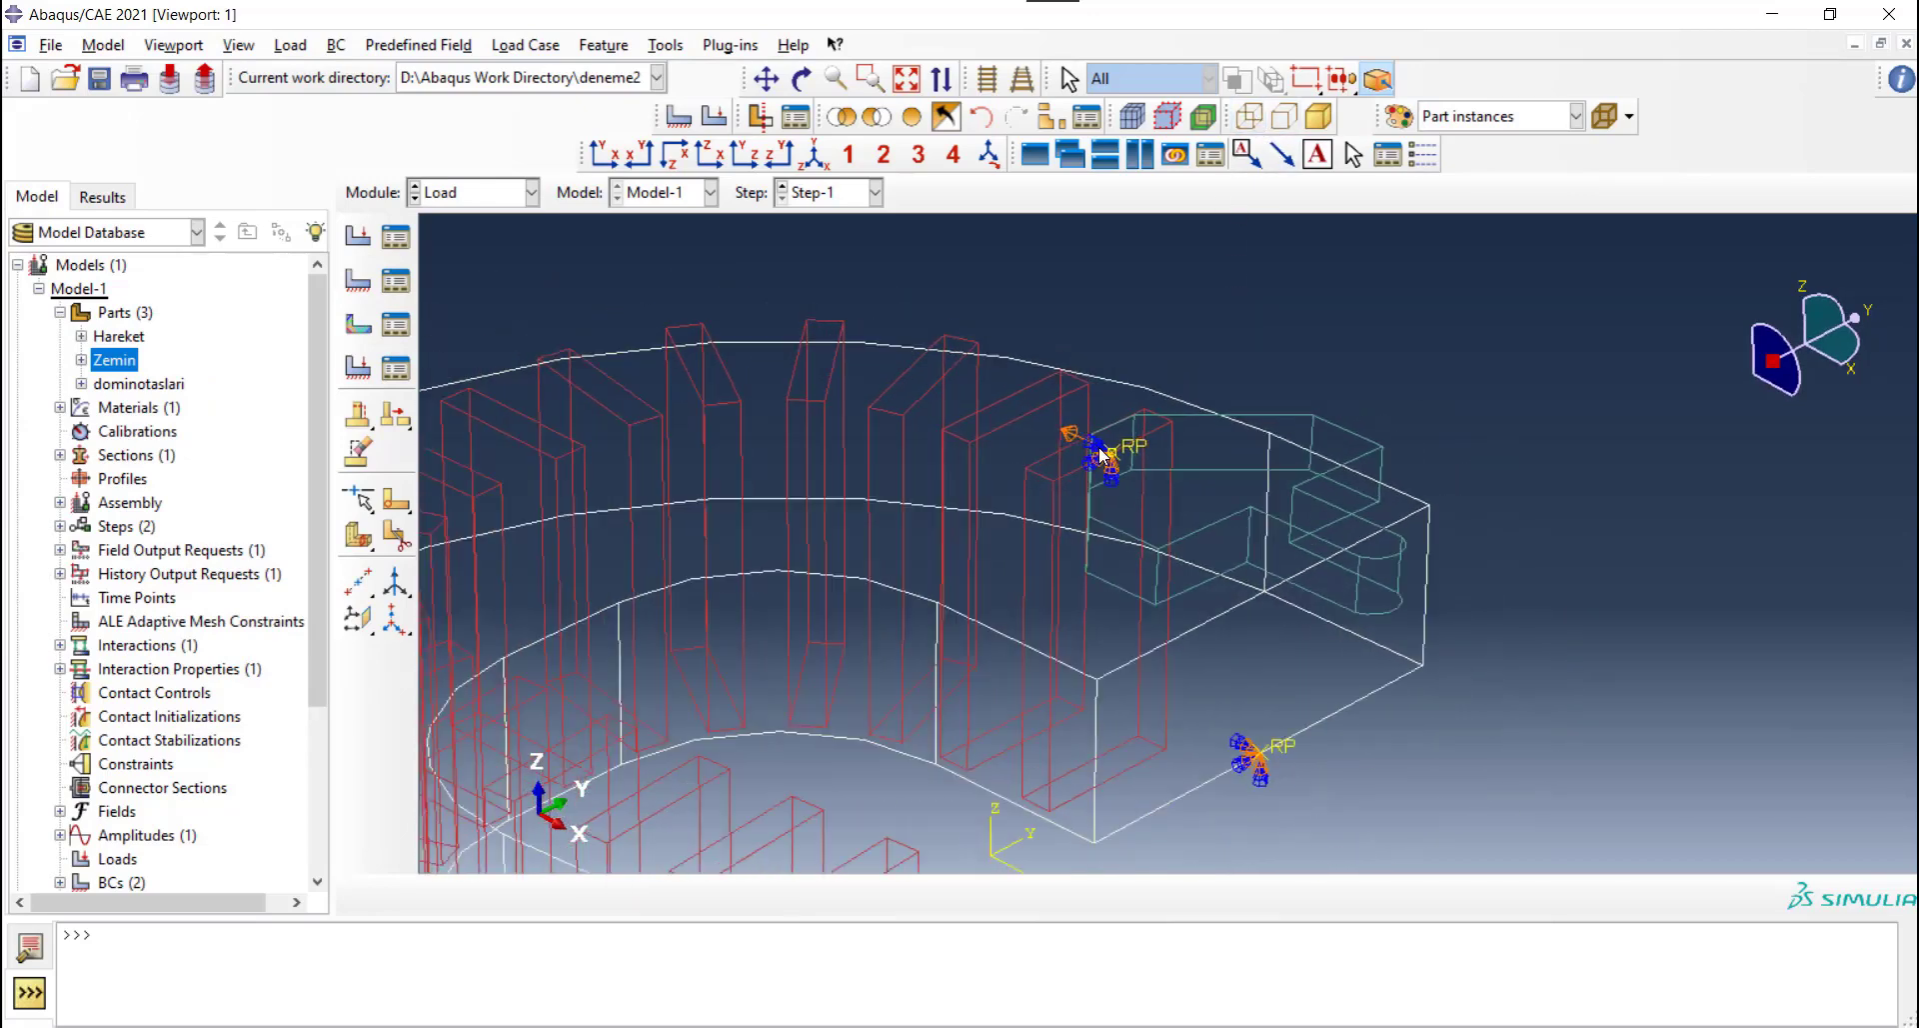
pyautogui.scroll(2, 1100, 430)
pyautogui.scroll(1, 1155, 352)
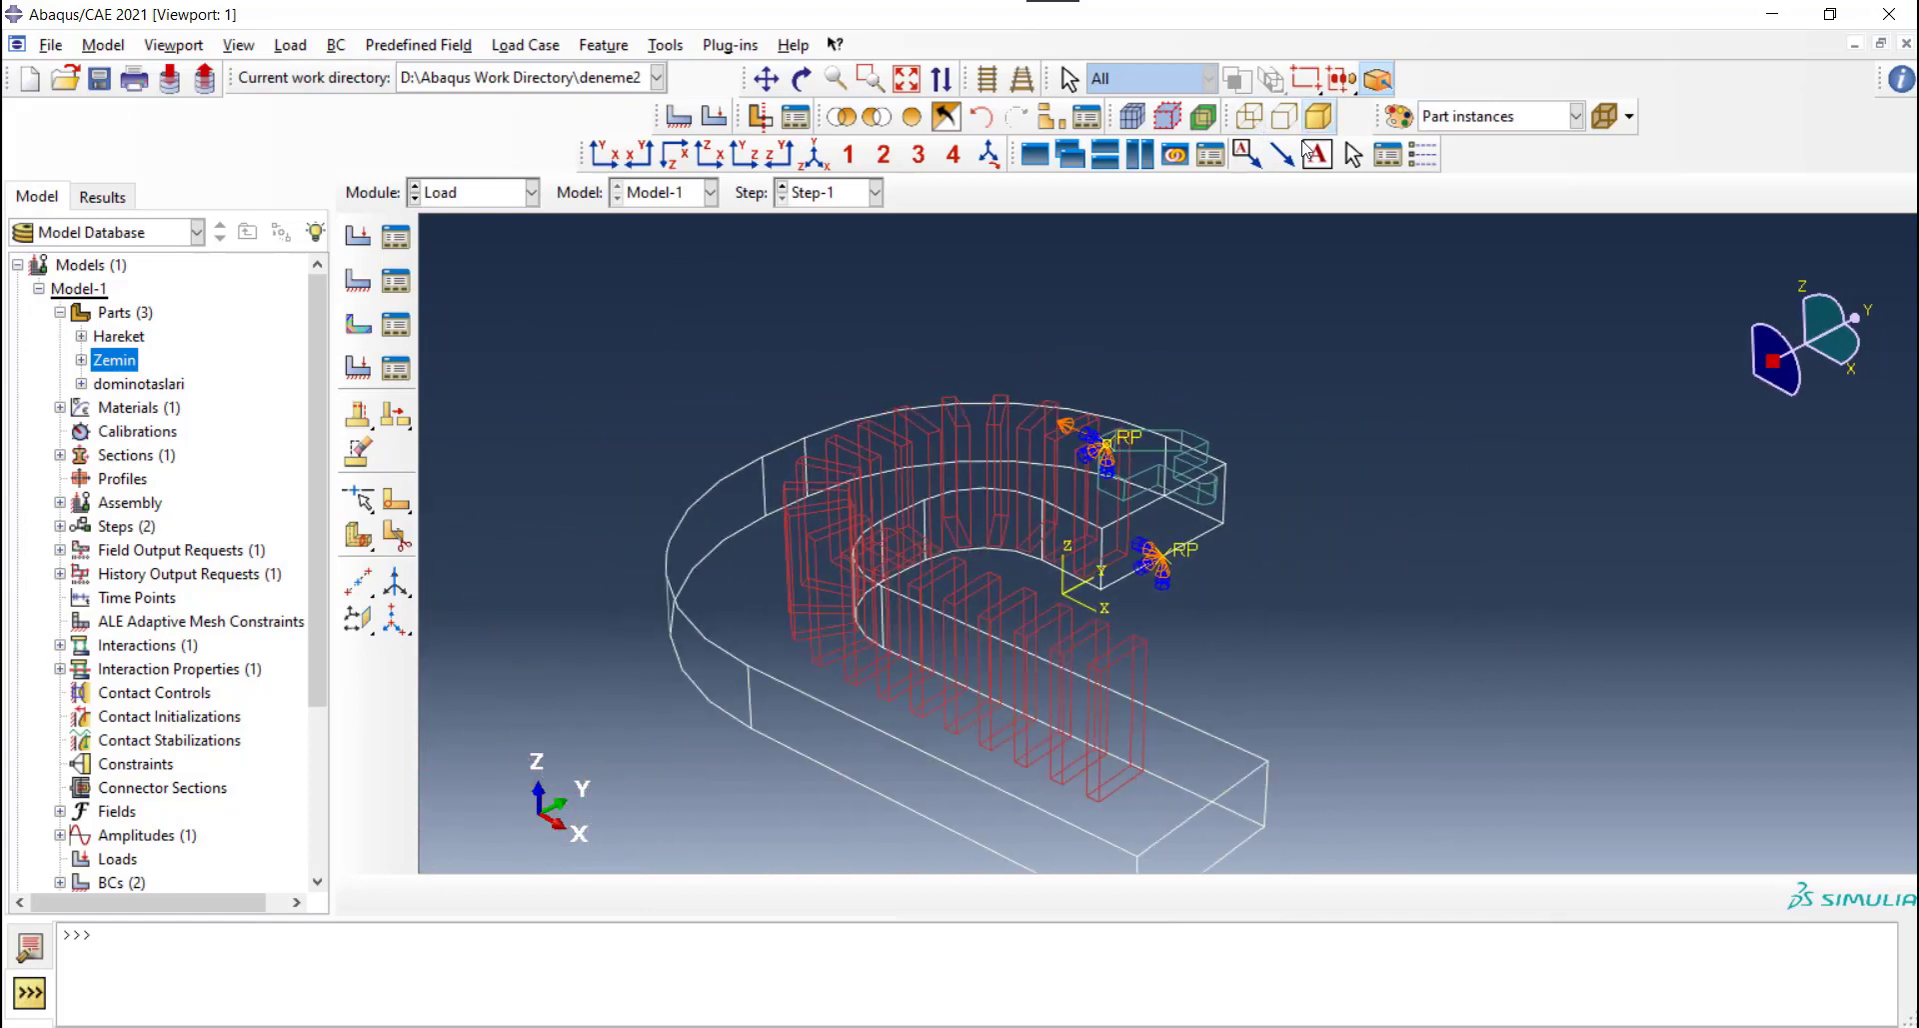
pyautogui.click(1319, 116)
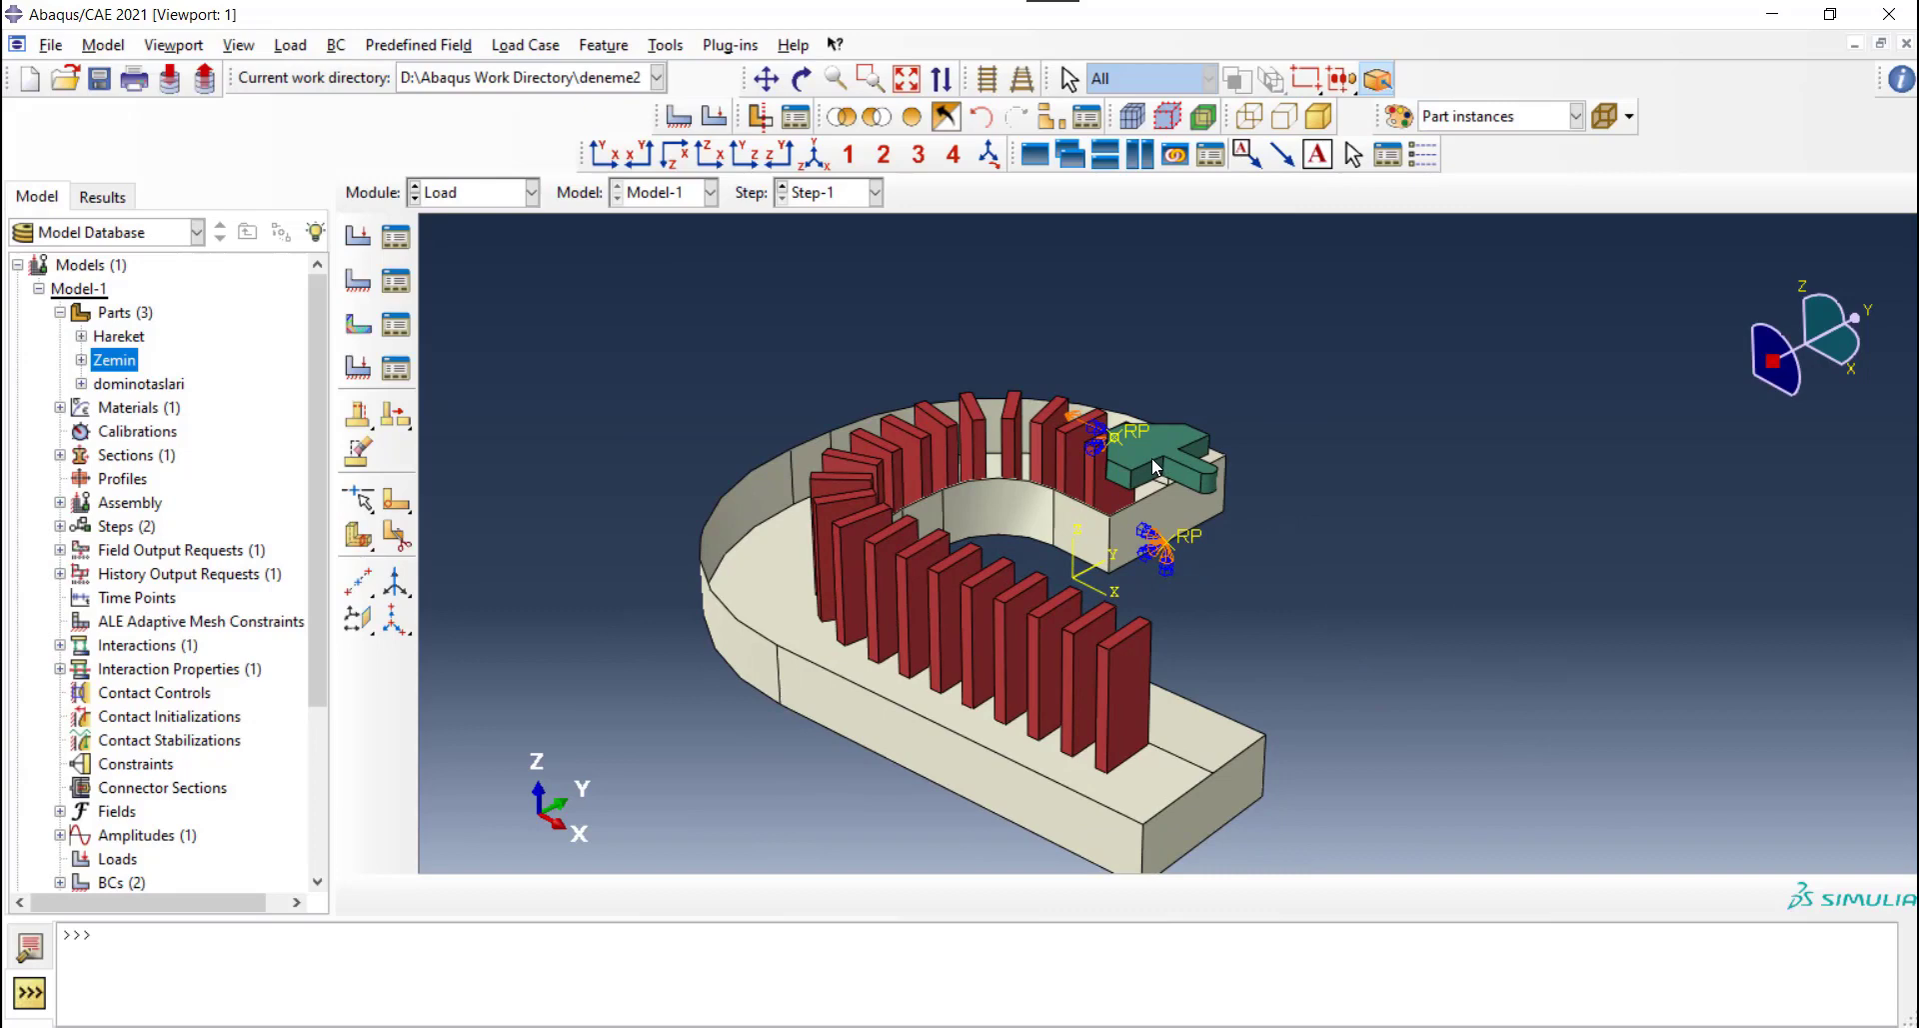
# Rotate the domino assembly to view the pusher and reference points from another angle
pyautogui.keyDown('ctrl'); pyautogui.keyDown('alt'); pyautogui.moveTo(1220, 580); pyautogui.dragTo(1239, 545); pyautogui.keyUp('alt'); pyautogui.keyUp('ctrl')
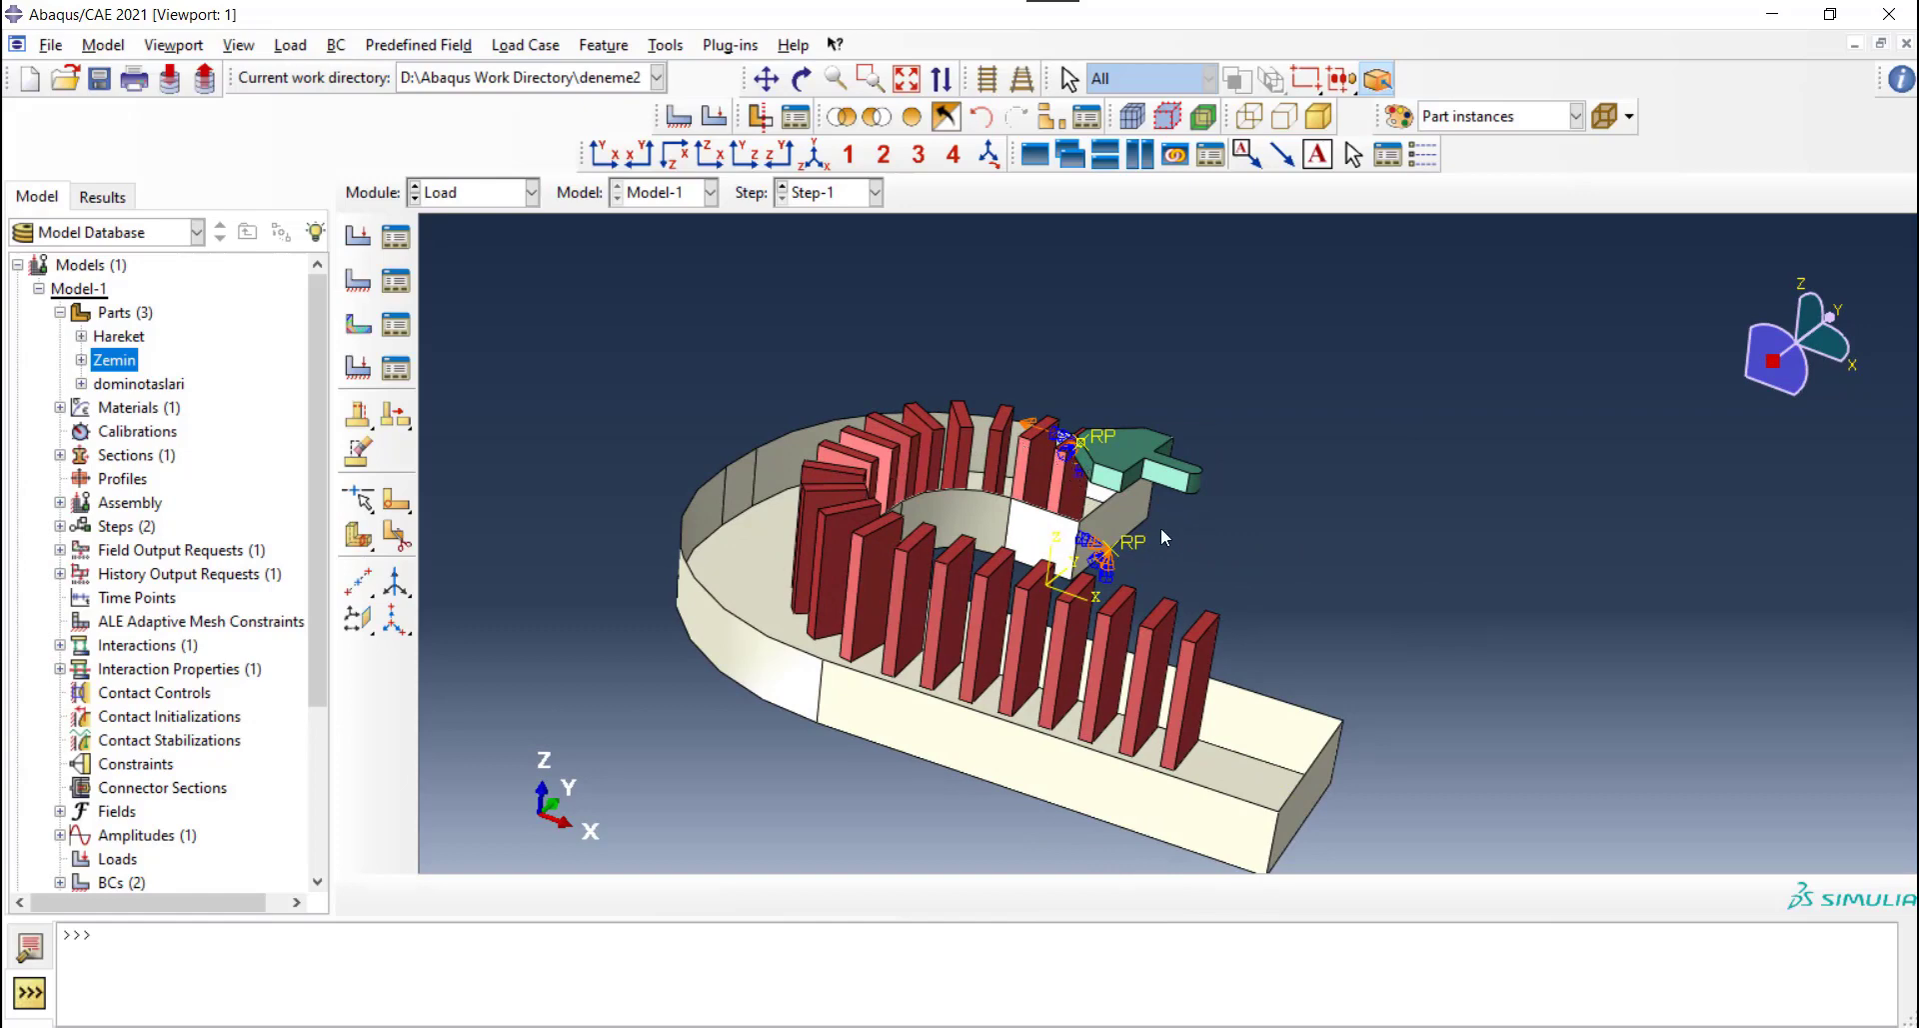
pyautogui.keyDown('ctrl'); pyautogui.keyDown('alt'); pyautogui.moveTo(1168, 516); pyautogui.dragTo(1327, 562); pyautogui.keyUp('alt'); pyautogui.keyUp('ctrl')
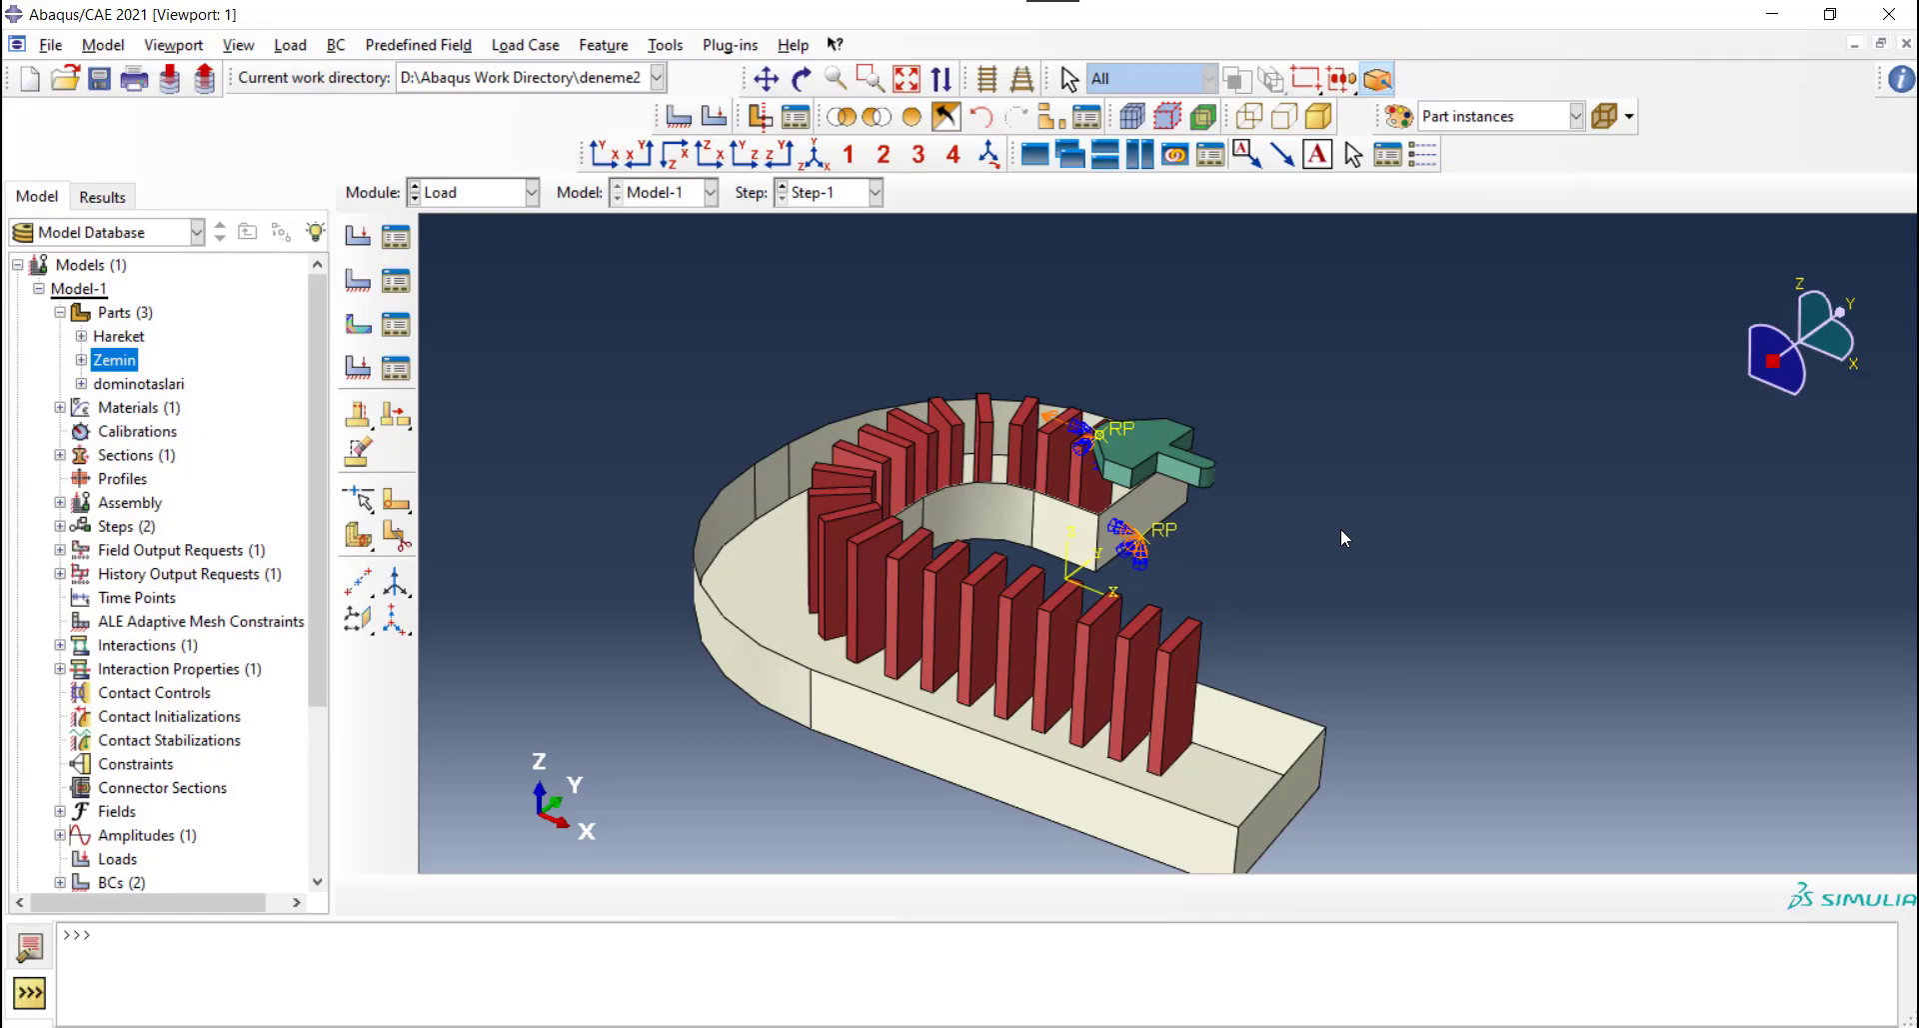
# Remove domino2-1 and Hareket-1 from the display, leaving only the domino3-1 tiles
pyautogui.click(1052, 122)
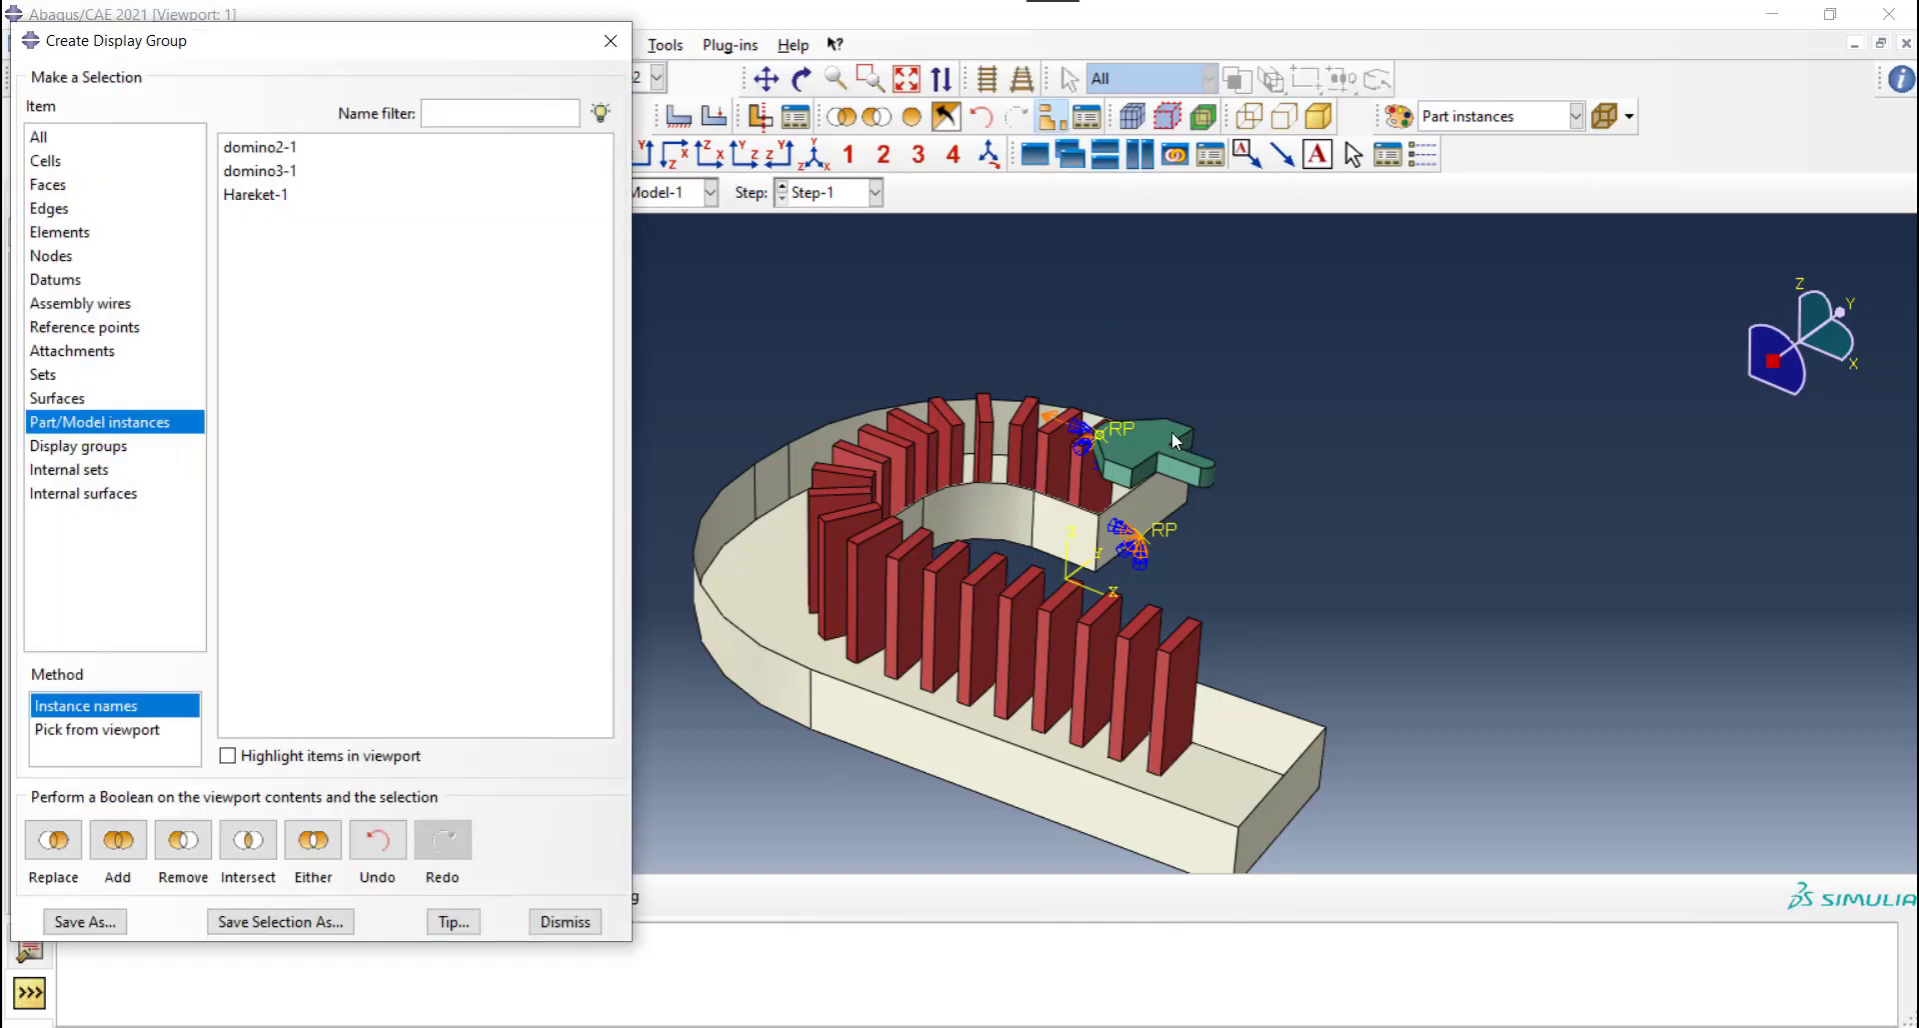
pyautogui.click(278, 172)
pyautogui.click(229, 757)
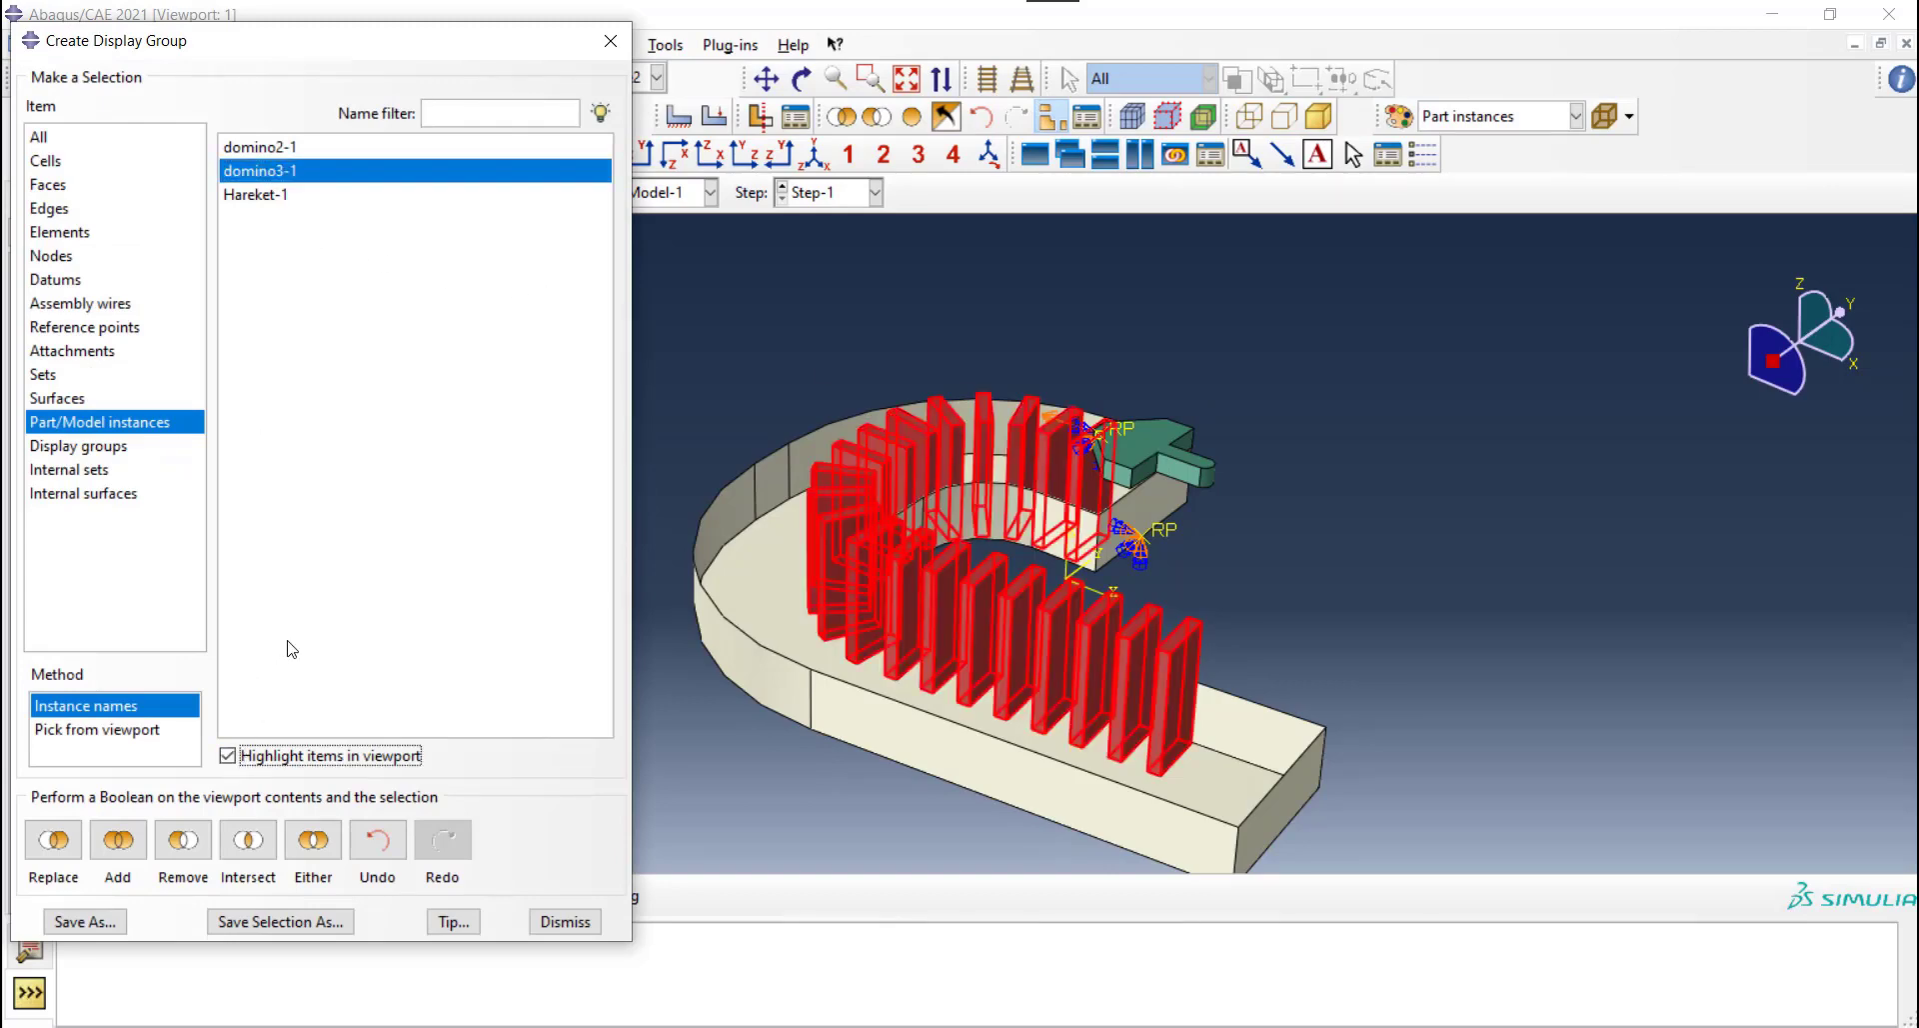
pyautogui.click(272, 195)
pyautogui.keyDown('ctrl'); pyautogui.click(276, 148); pyautogui.keyUp('ctrl')
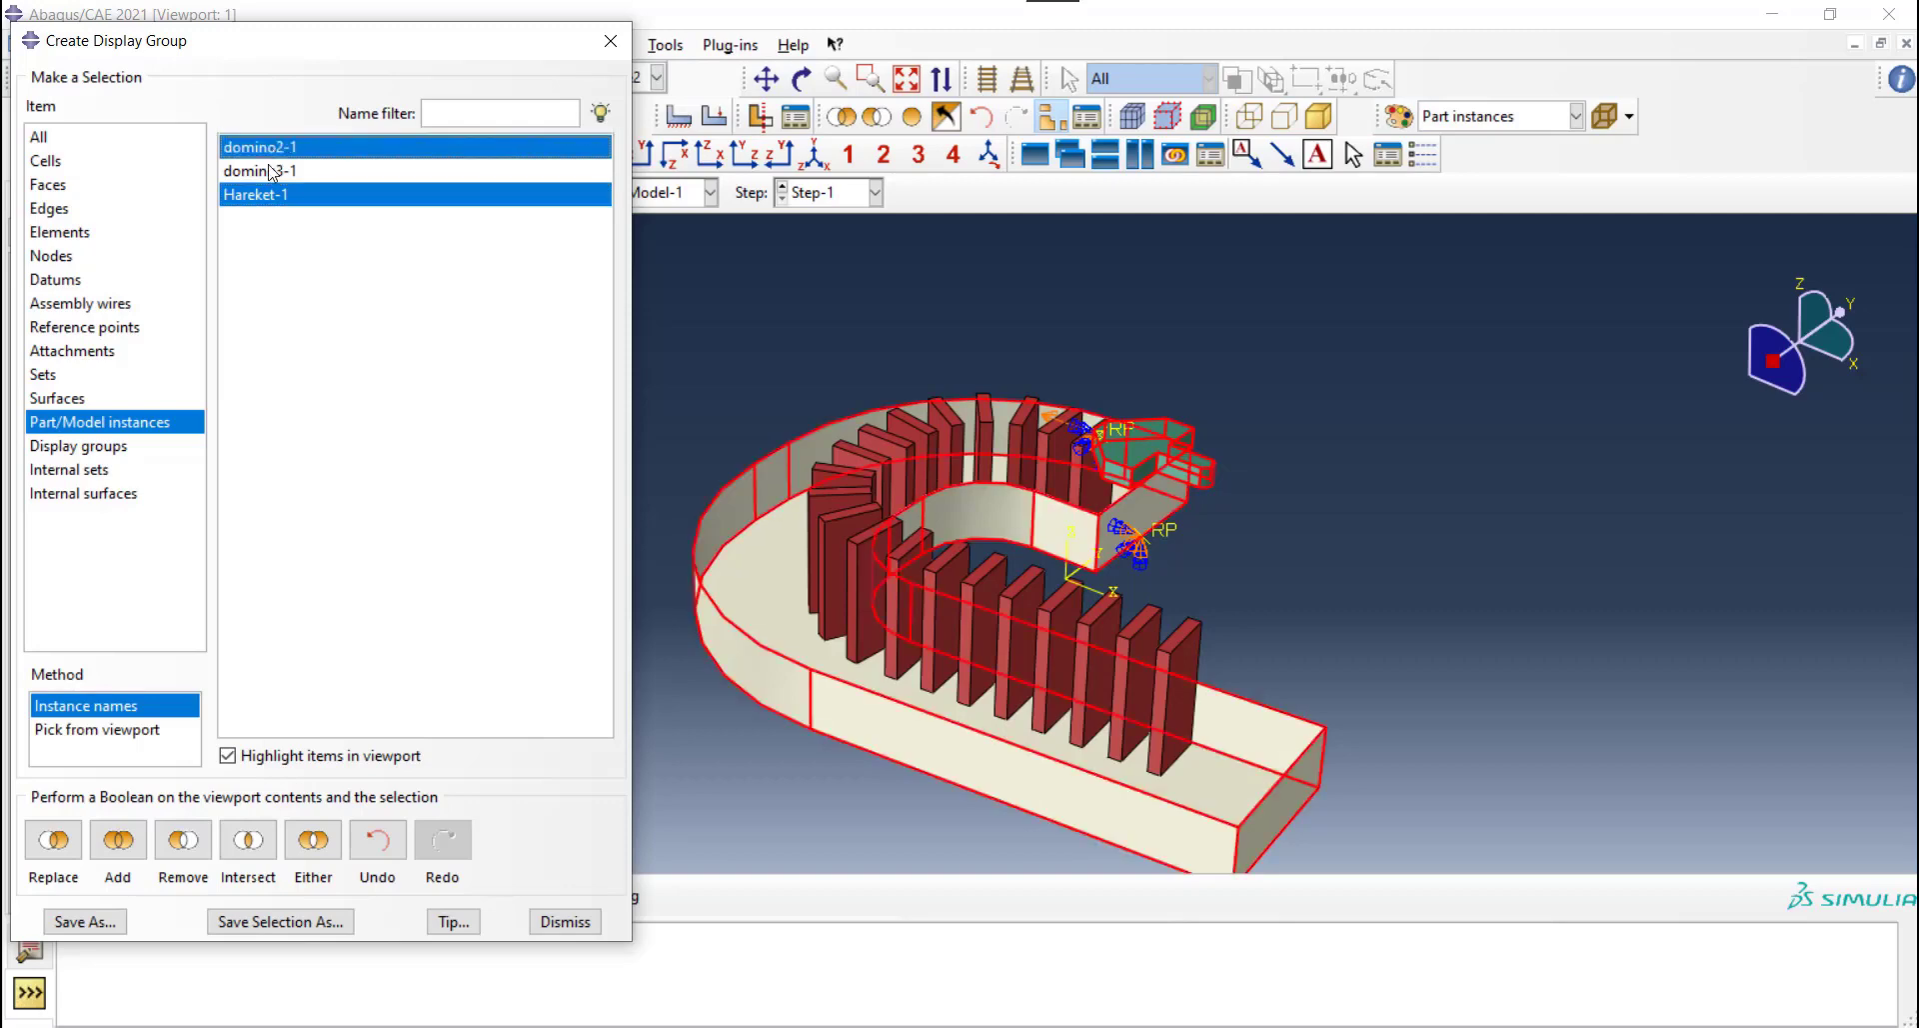
pyautogui.click(183, 842)
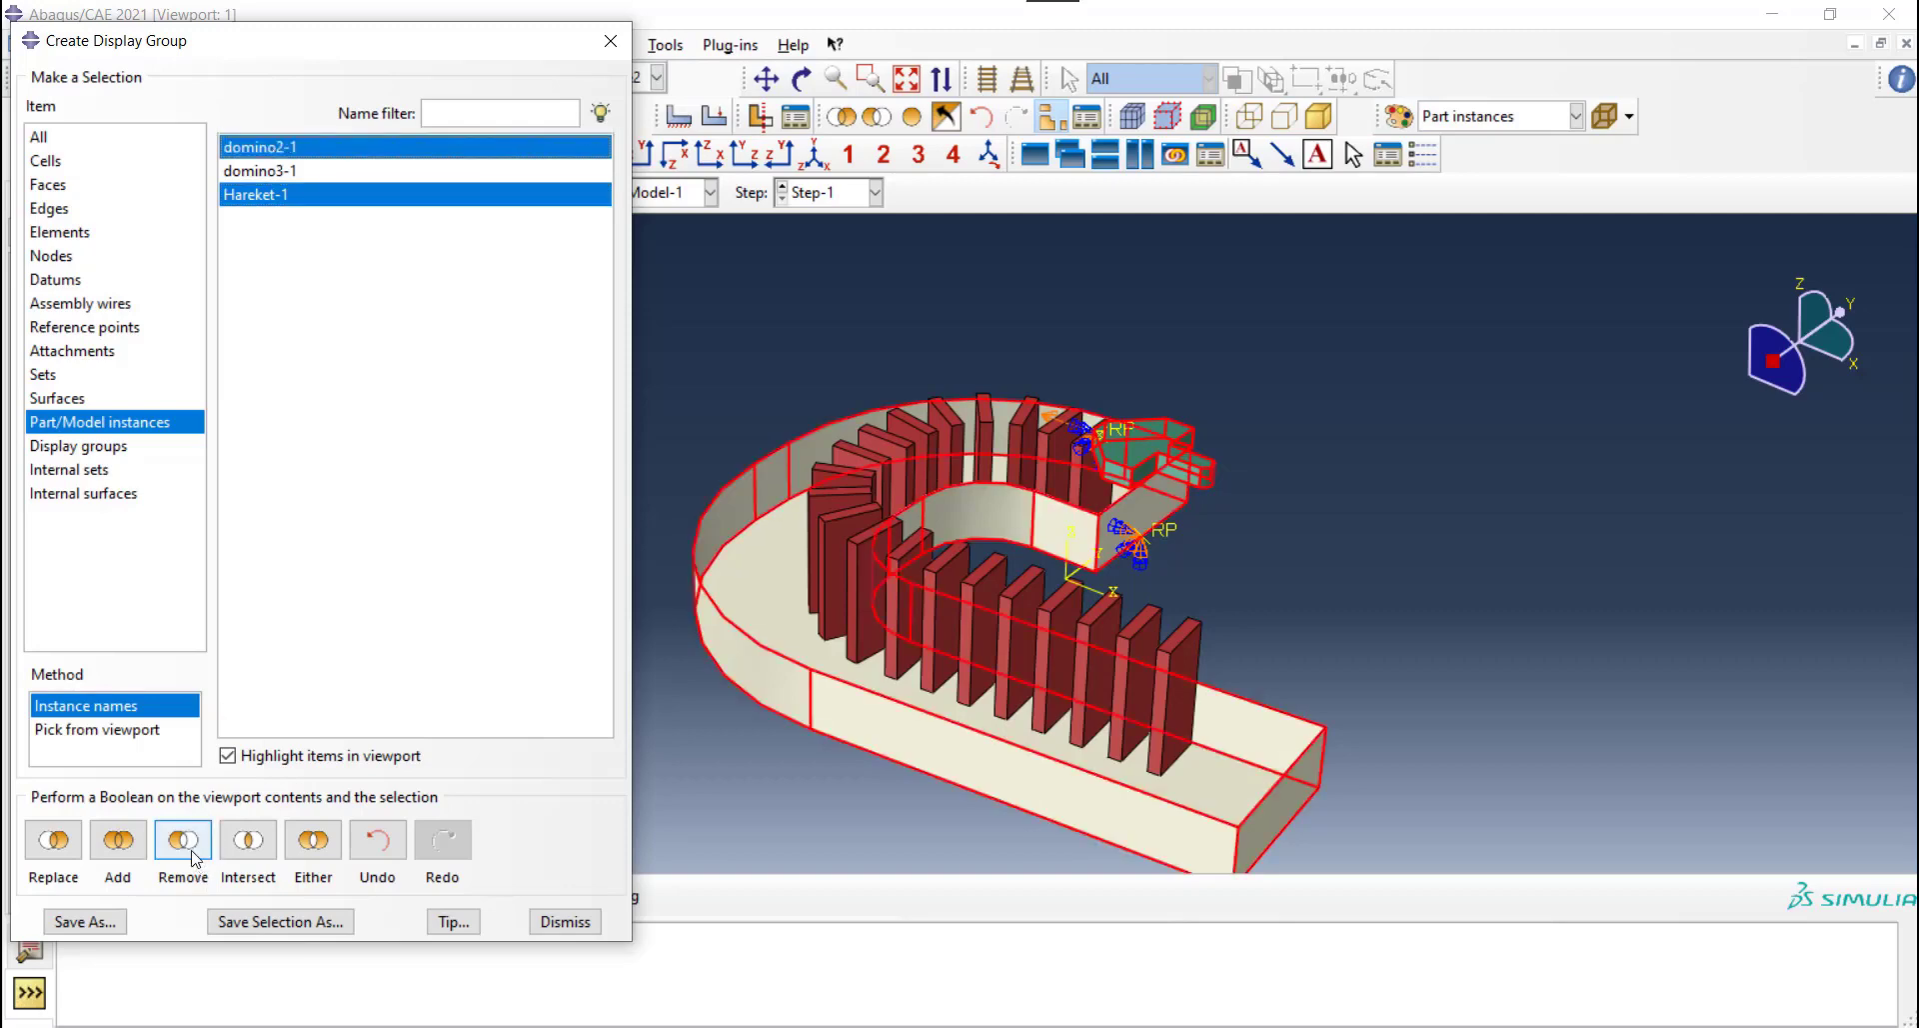
pyautogui.click(565, 920)
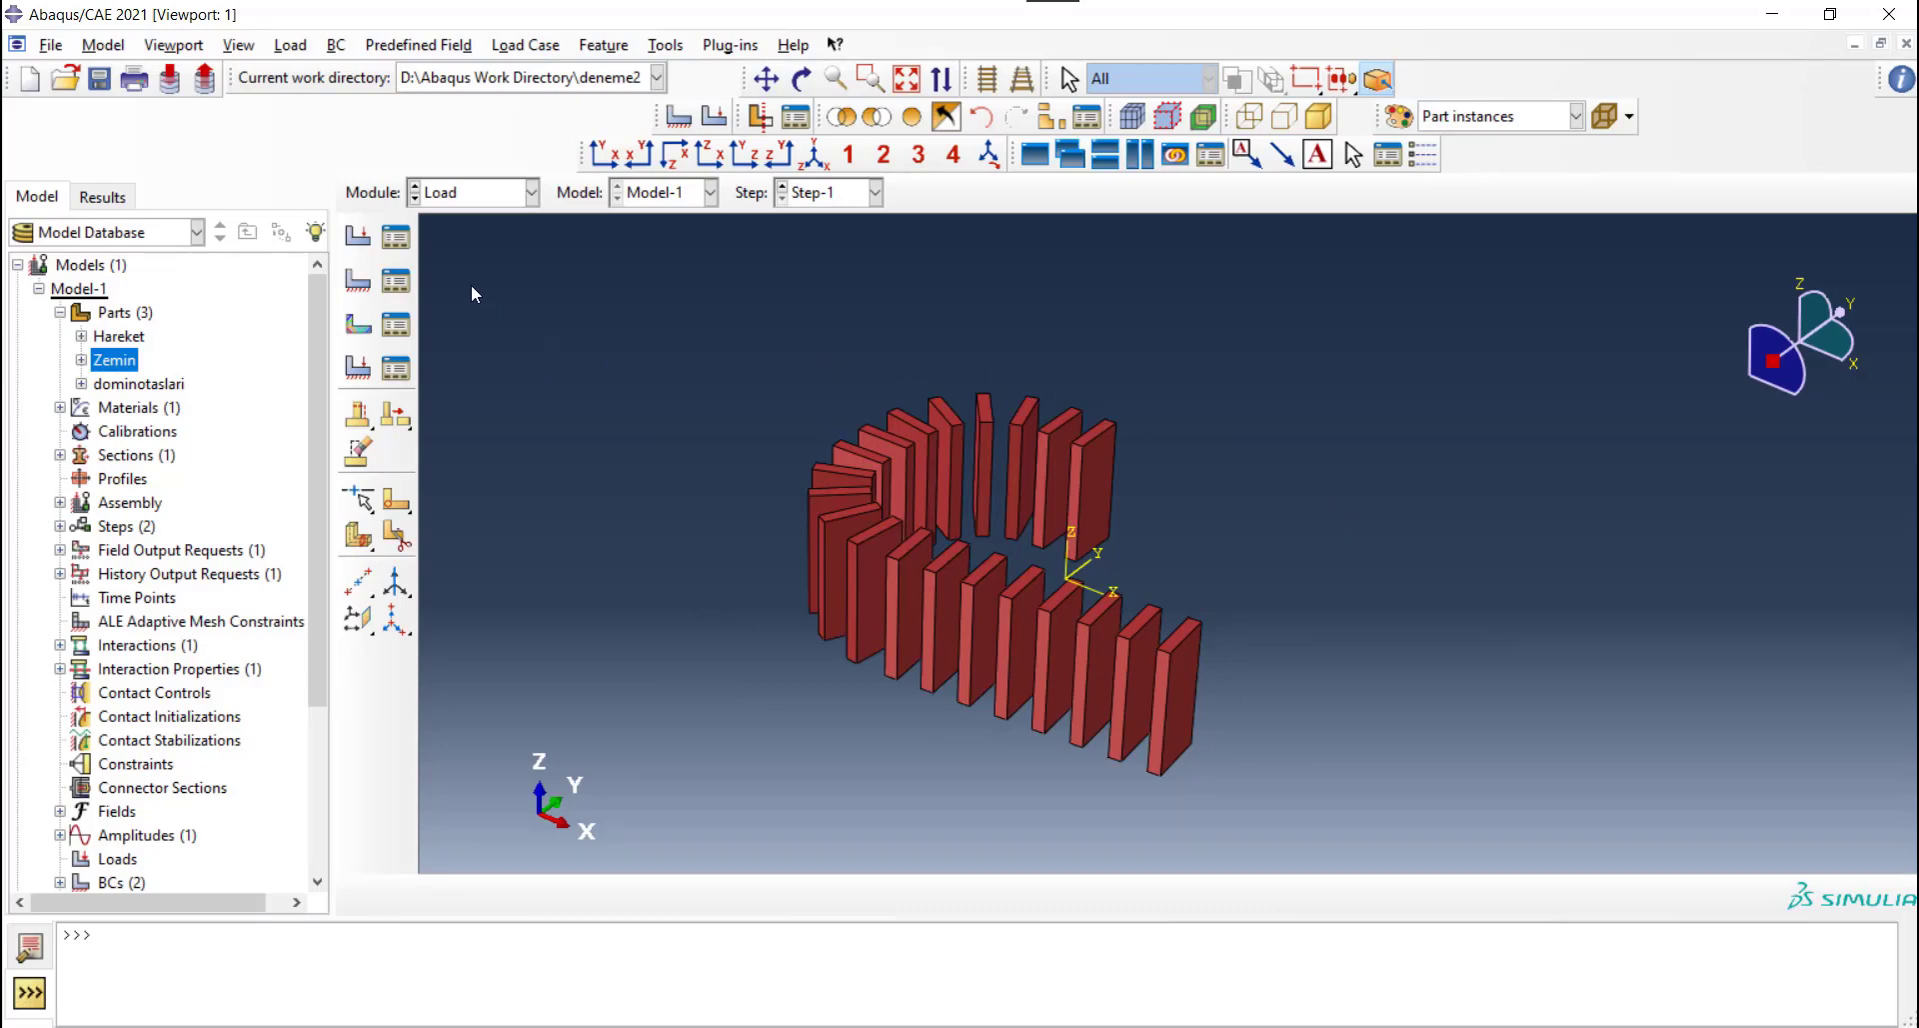
# Create a gravity load with Component 3 set to -9810
pyautogui.click(396, 237)
pyautogui.click(150, 662)
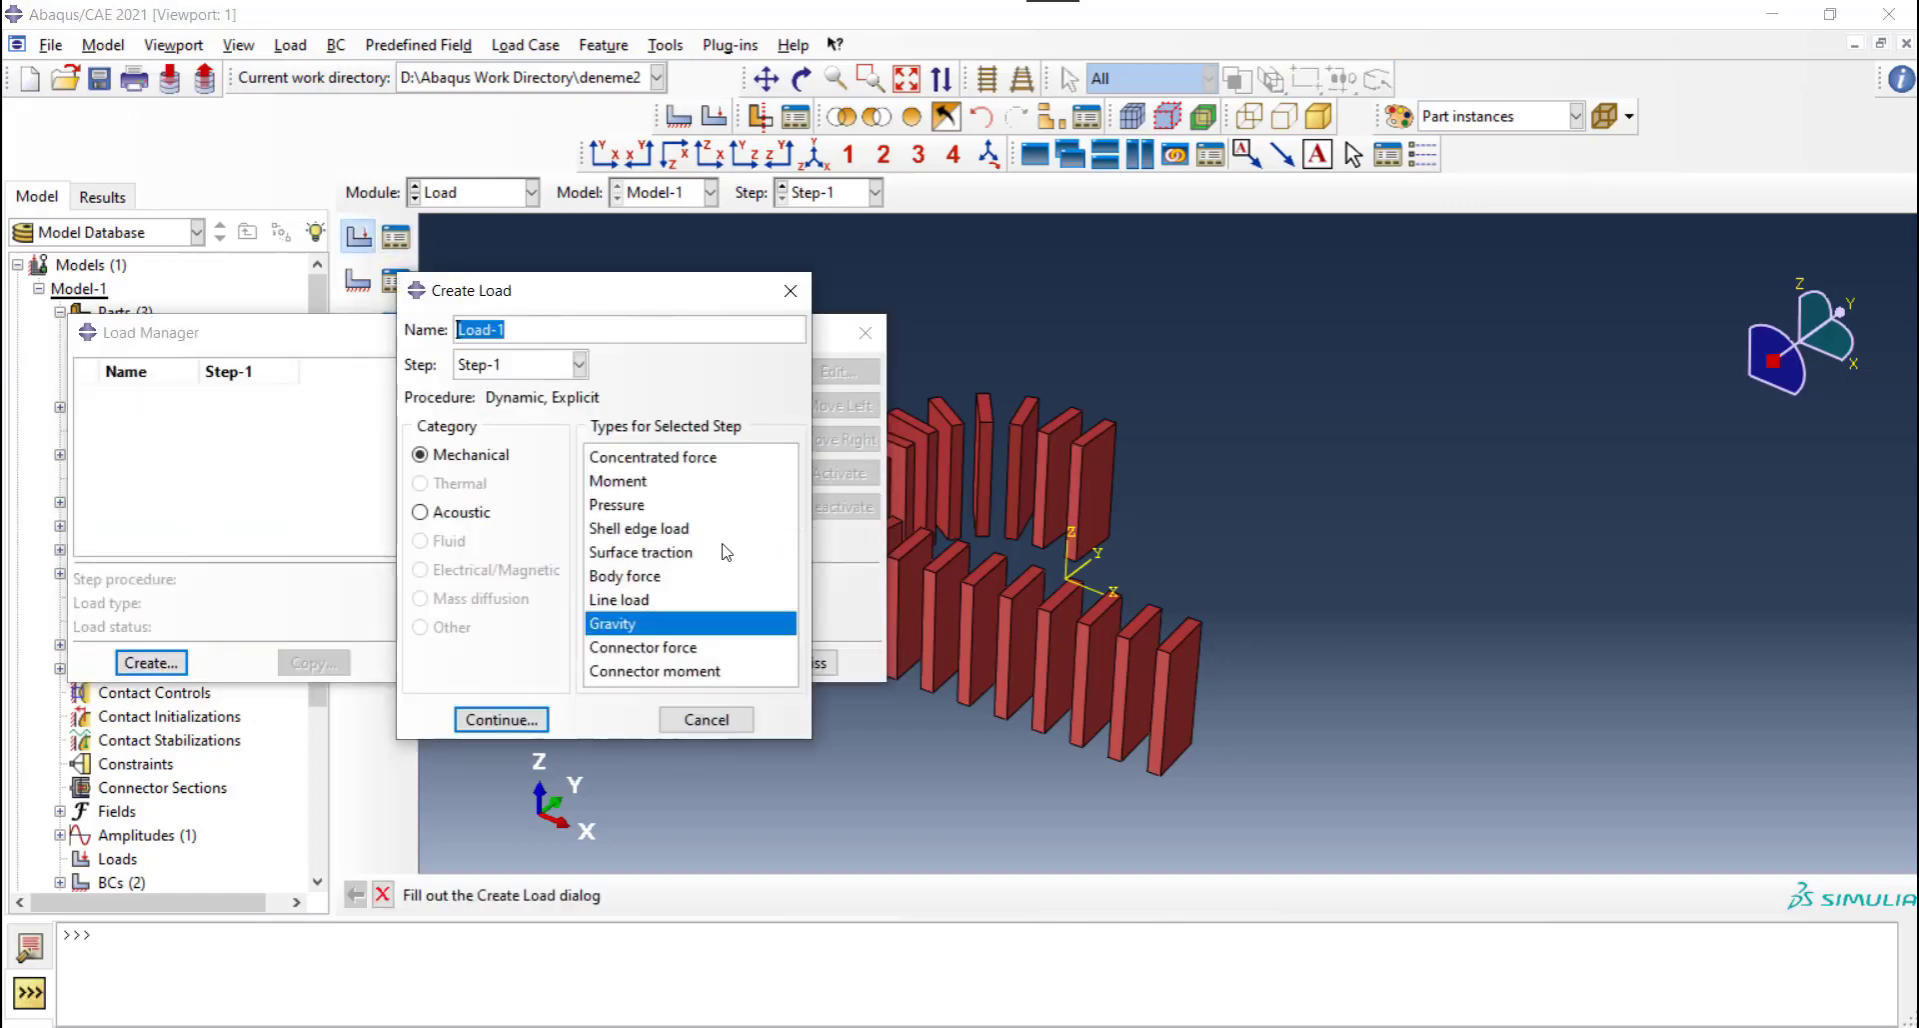
pyautogui.click(629, 625)
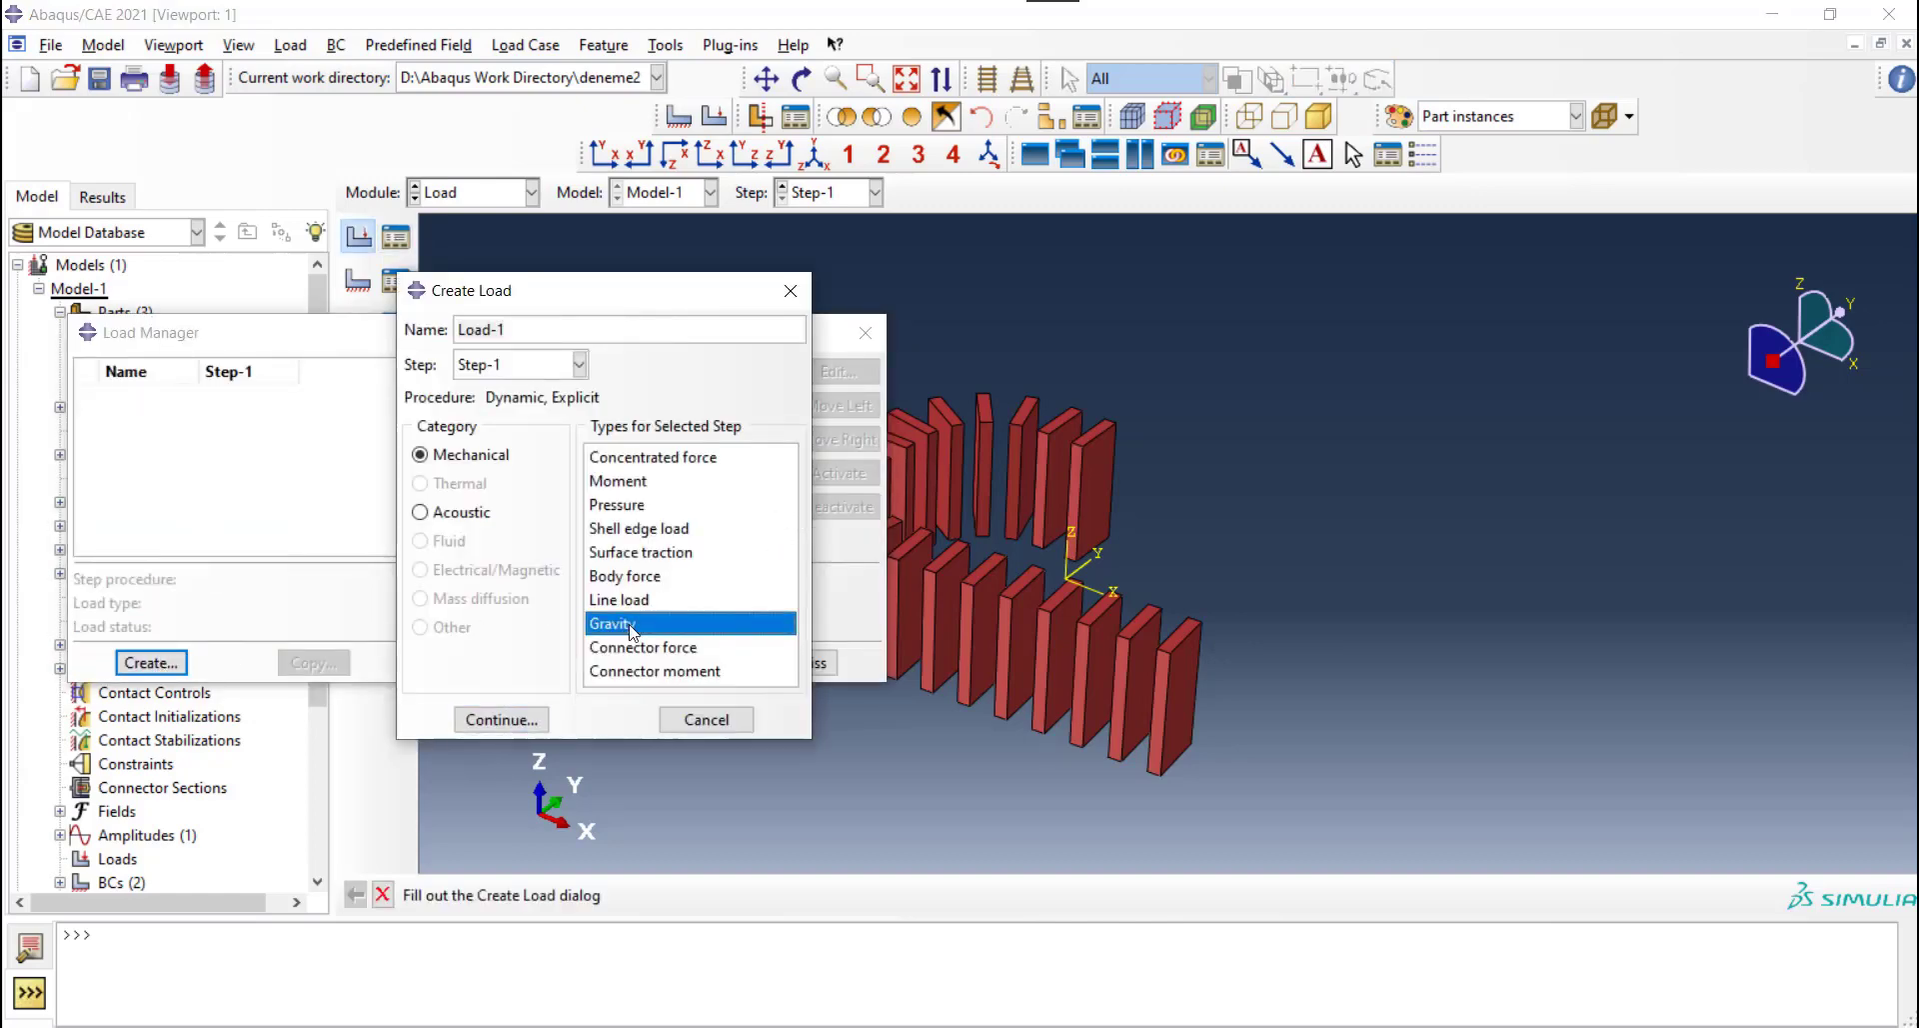
pyautogui.click(511, 726)
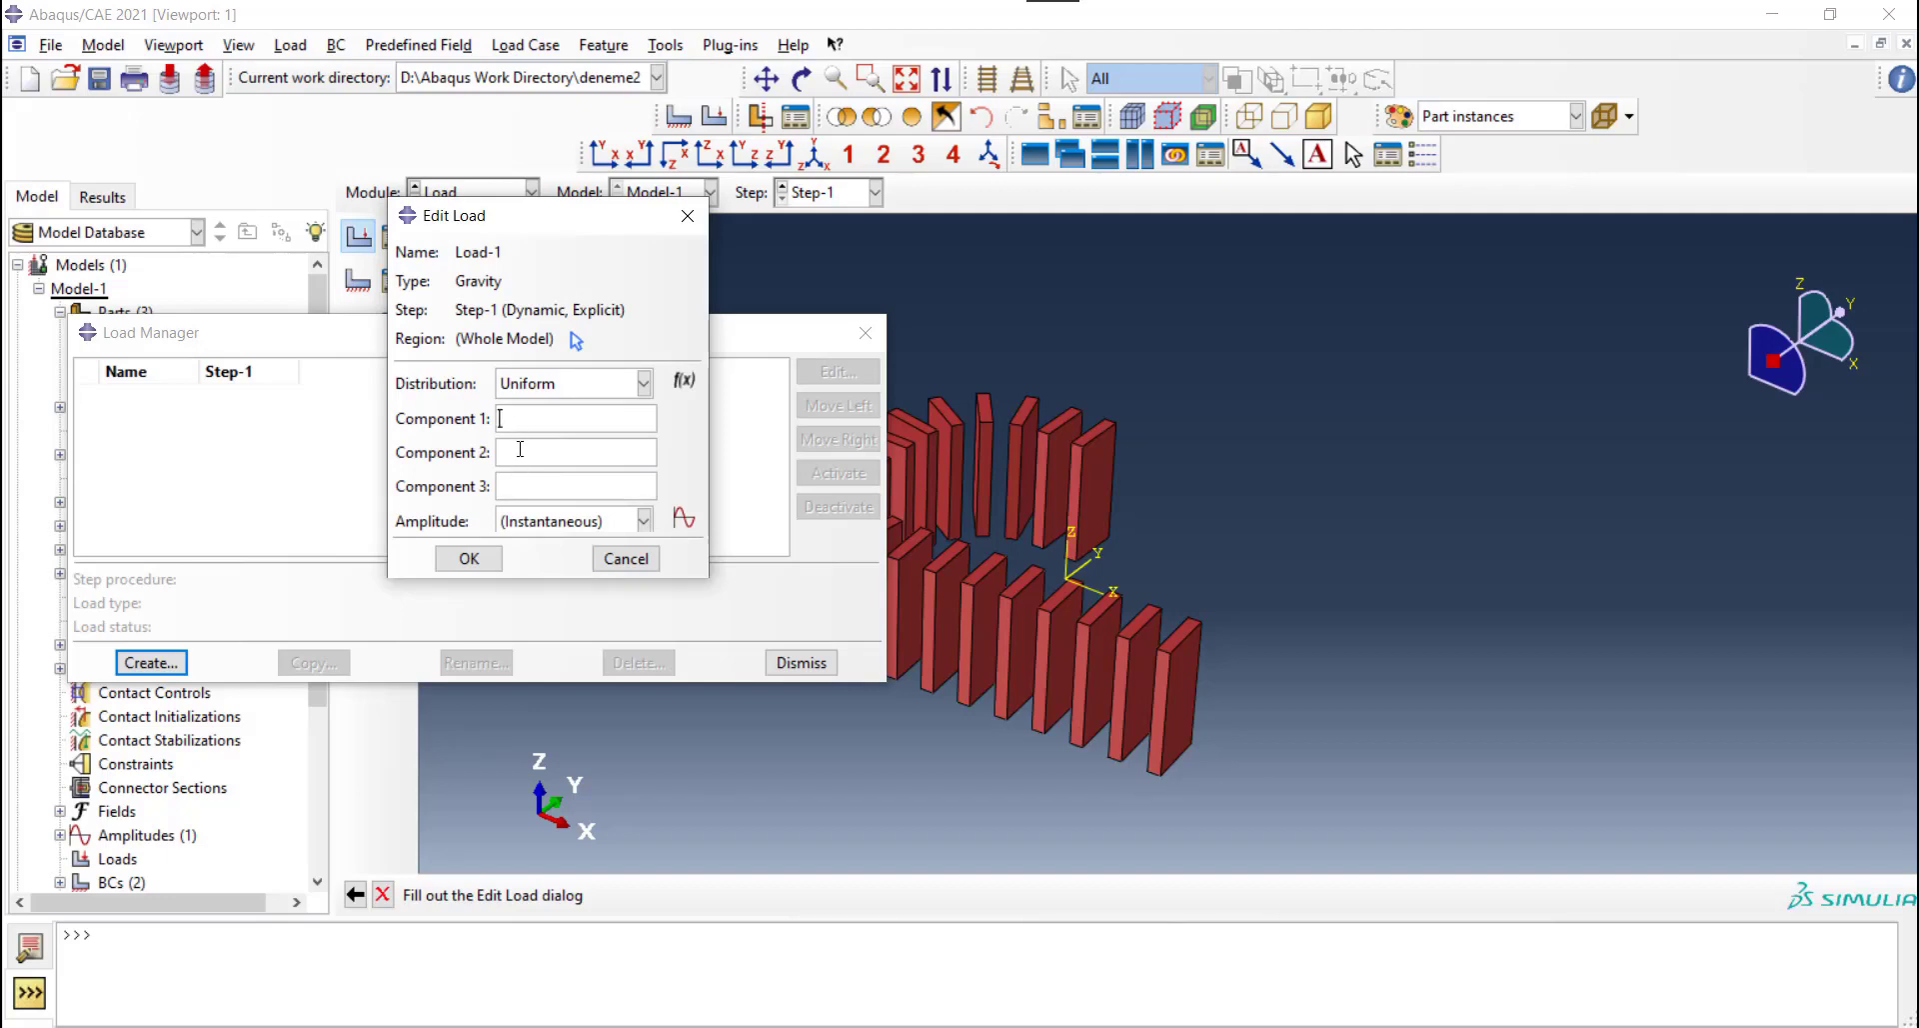
pyautogui.click(525, 490)
pyautogui.scroll(-2, 1078, 563)
pyautogui.scroll(-1, 1078, 563)
pyautogui.scroll(-1, 1077, 563)
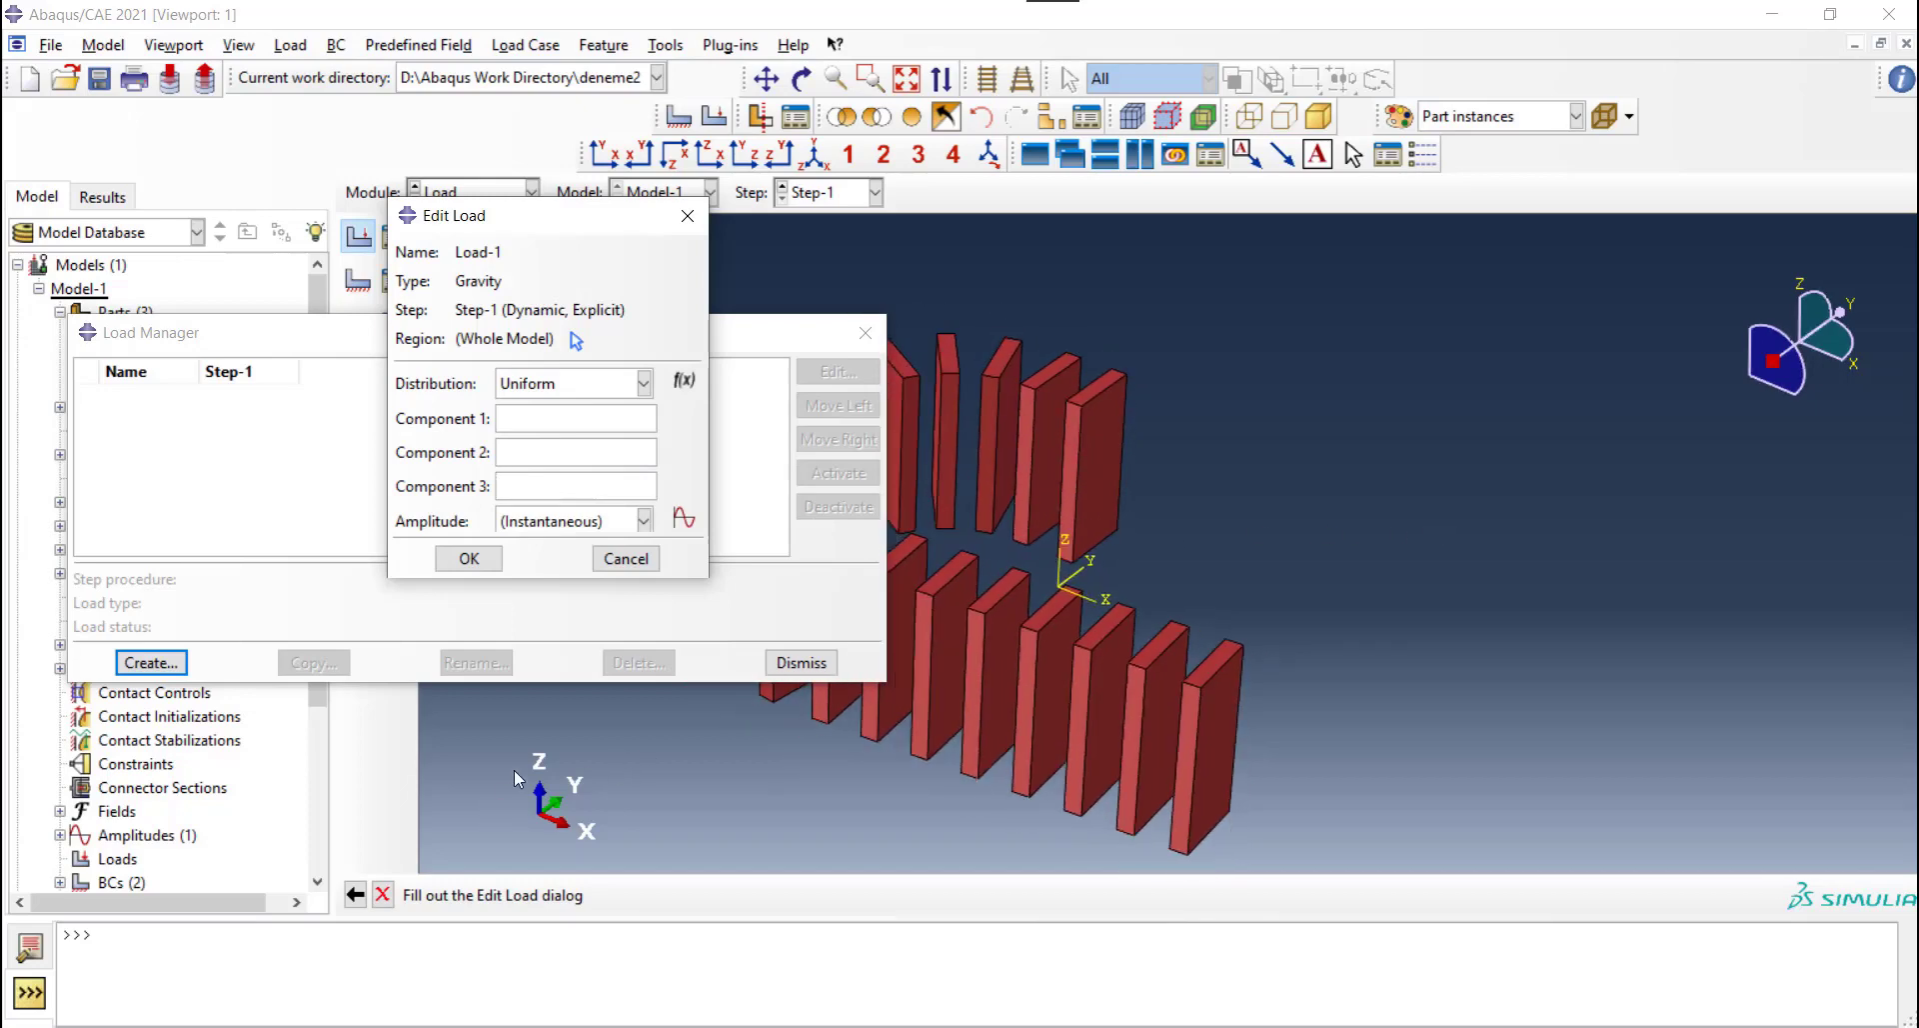
pyautogui.scroll(1, 1496, 512)
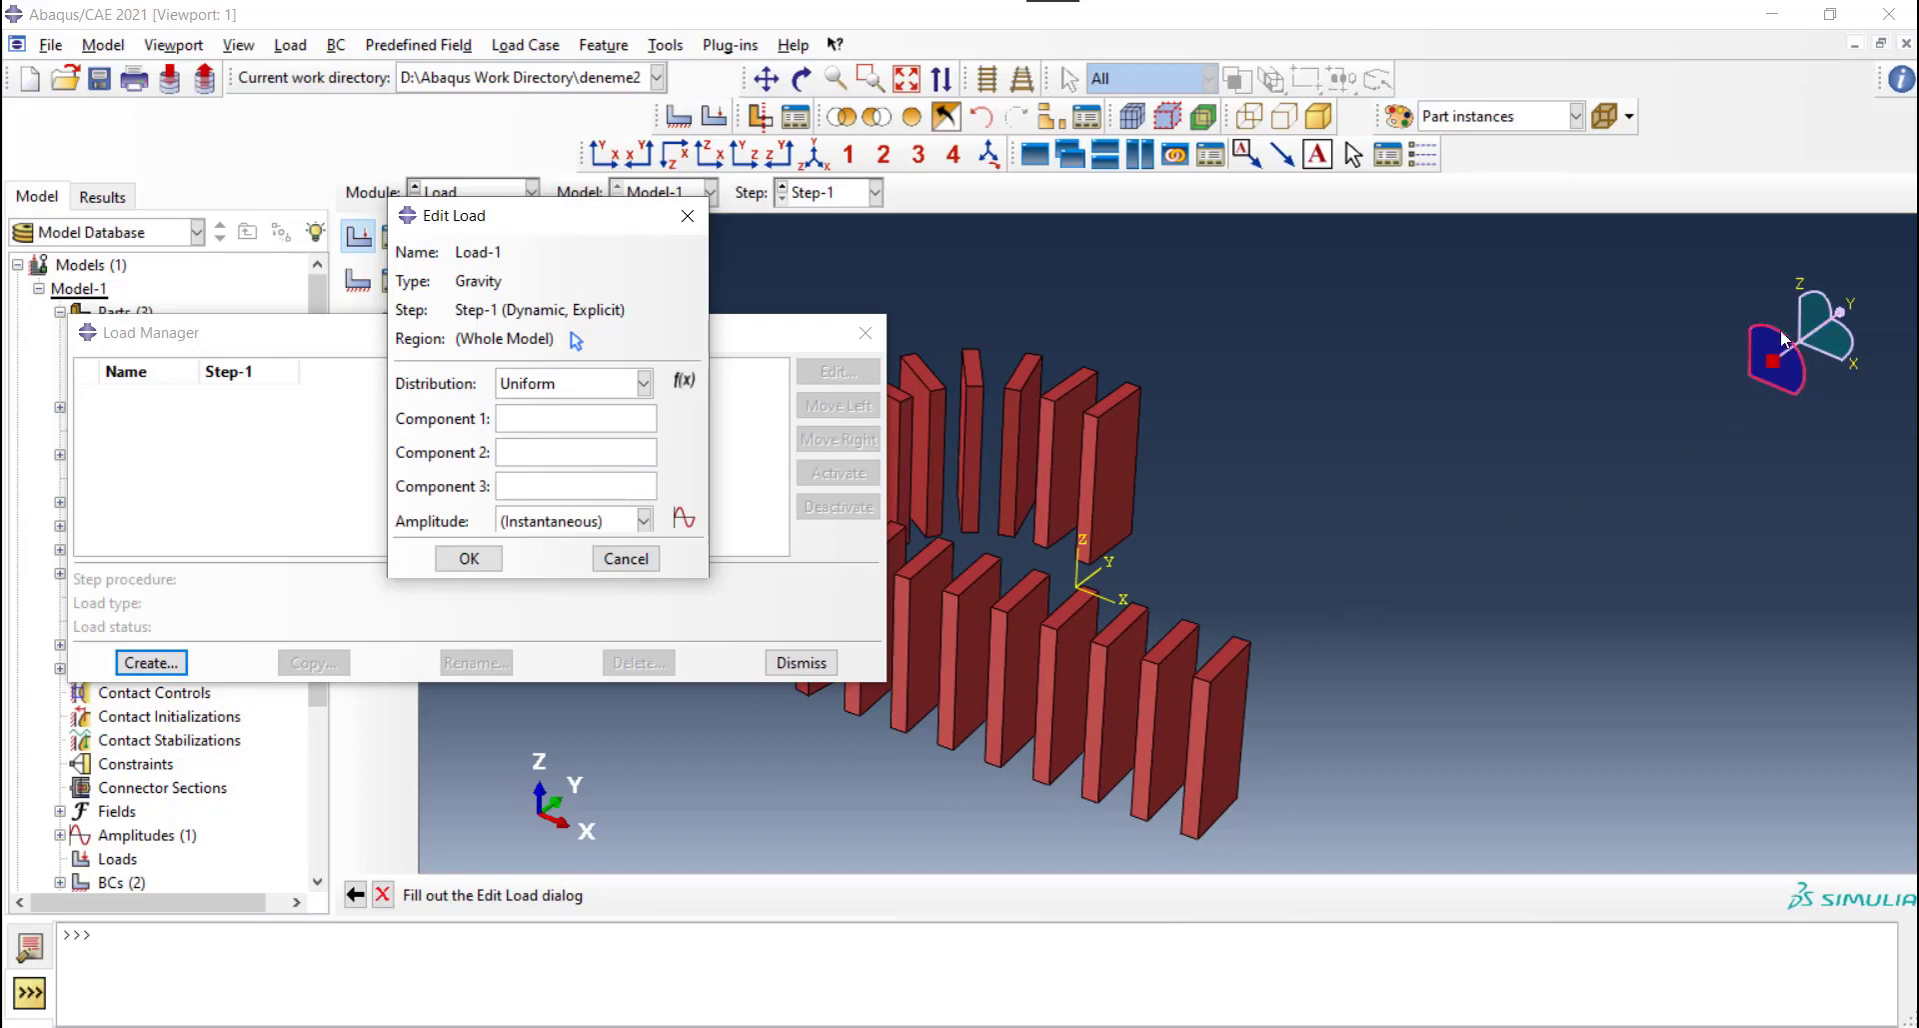
pyautogui.moveTo(1813, 313); pyautogui.dragTo(1343, 477)
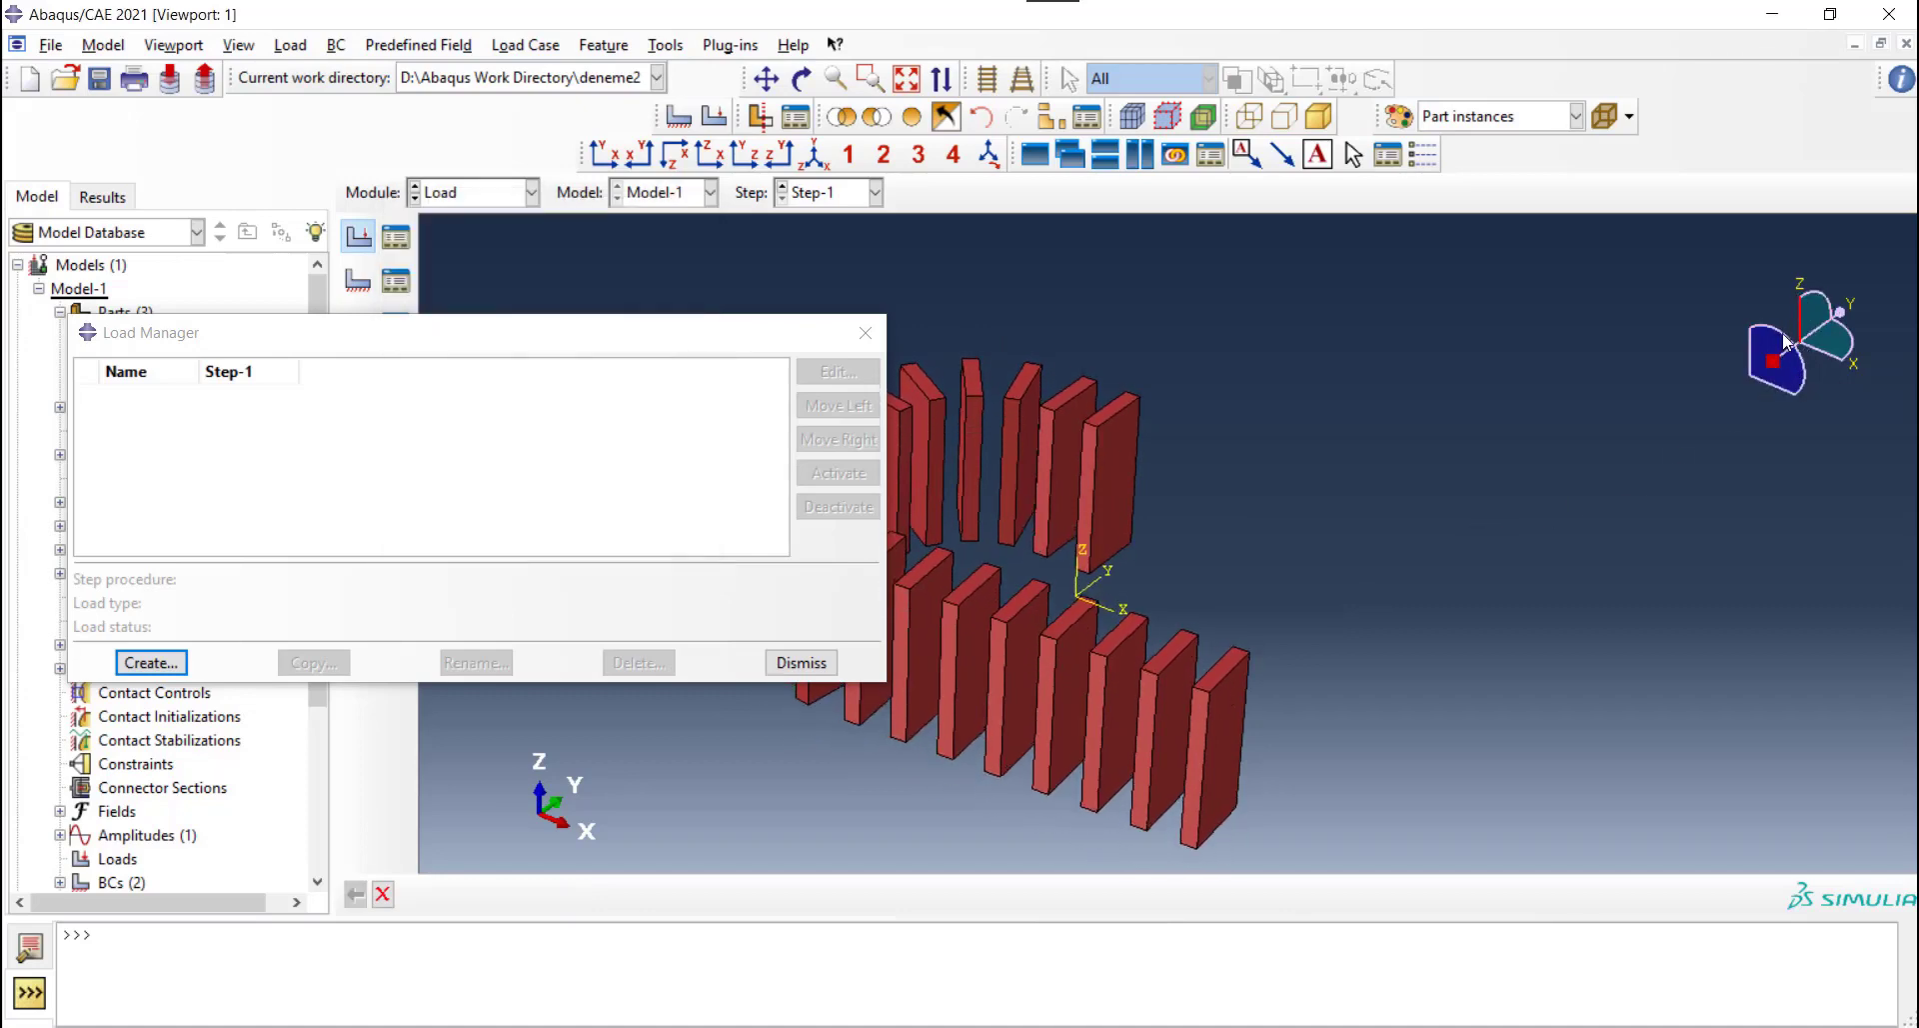
pyautogui.click(514, 486)
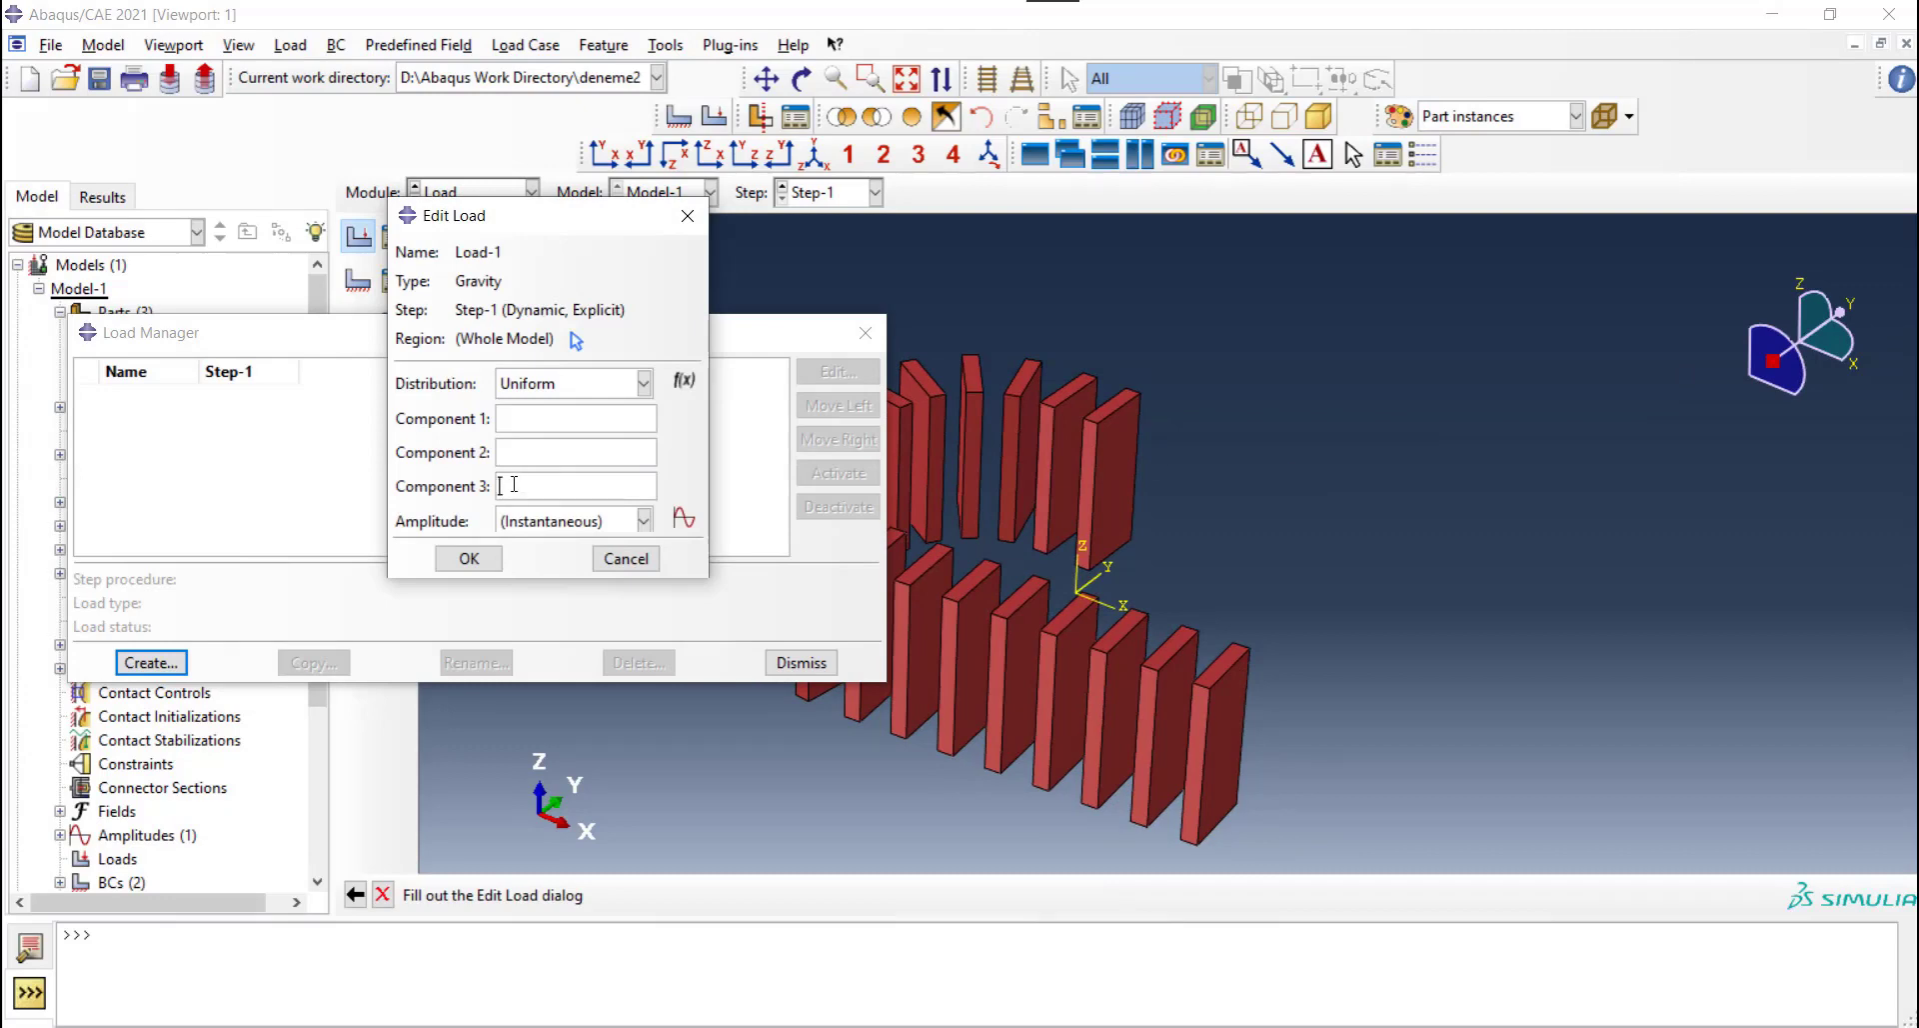
pyautogui.write('-9810')
# Apply the gravity load to the box-selected dominoes as its region
pyautogui.click(575, 341)
pyautogui.scroll(3, 1329, 450)
pyautogui.scroll(2, 1333, 453)
pyautogui.moveTo(953, 352)
pyautogui.mouseDown()
pyautogui.moveTo(1106, 556)
pyautogui.moveTo(1389, 684)
pyautogui.mouseUp()
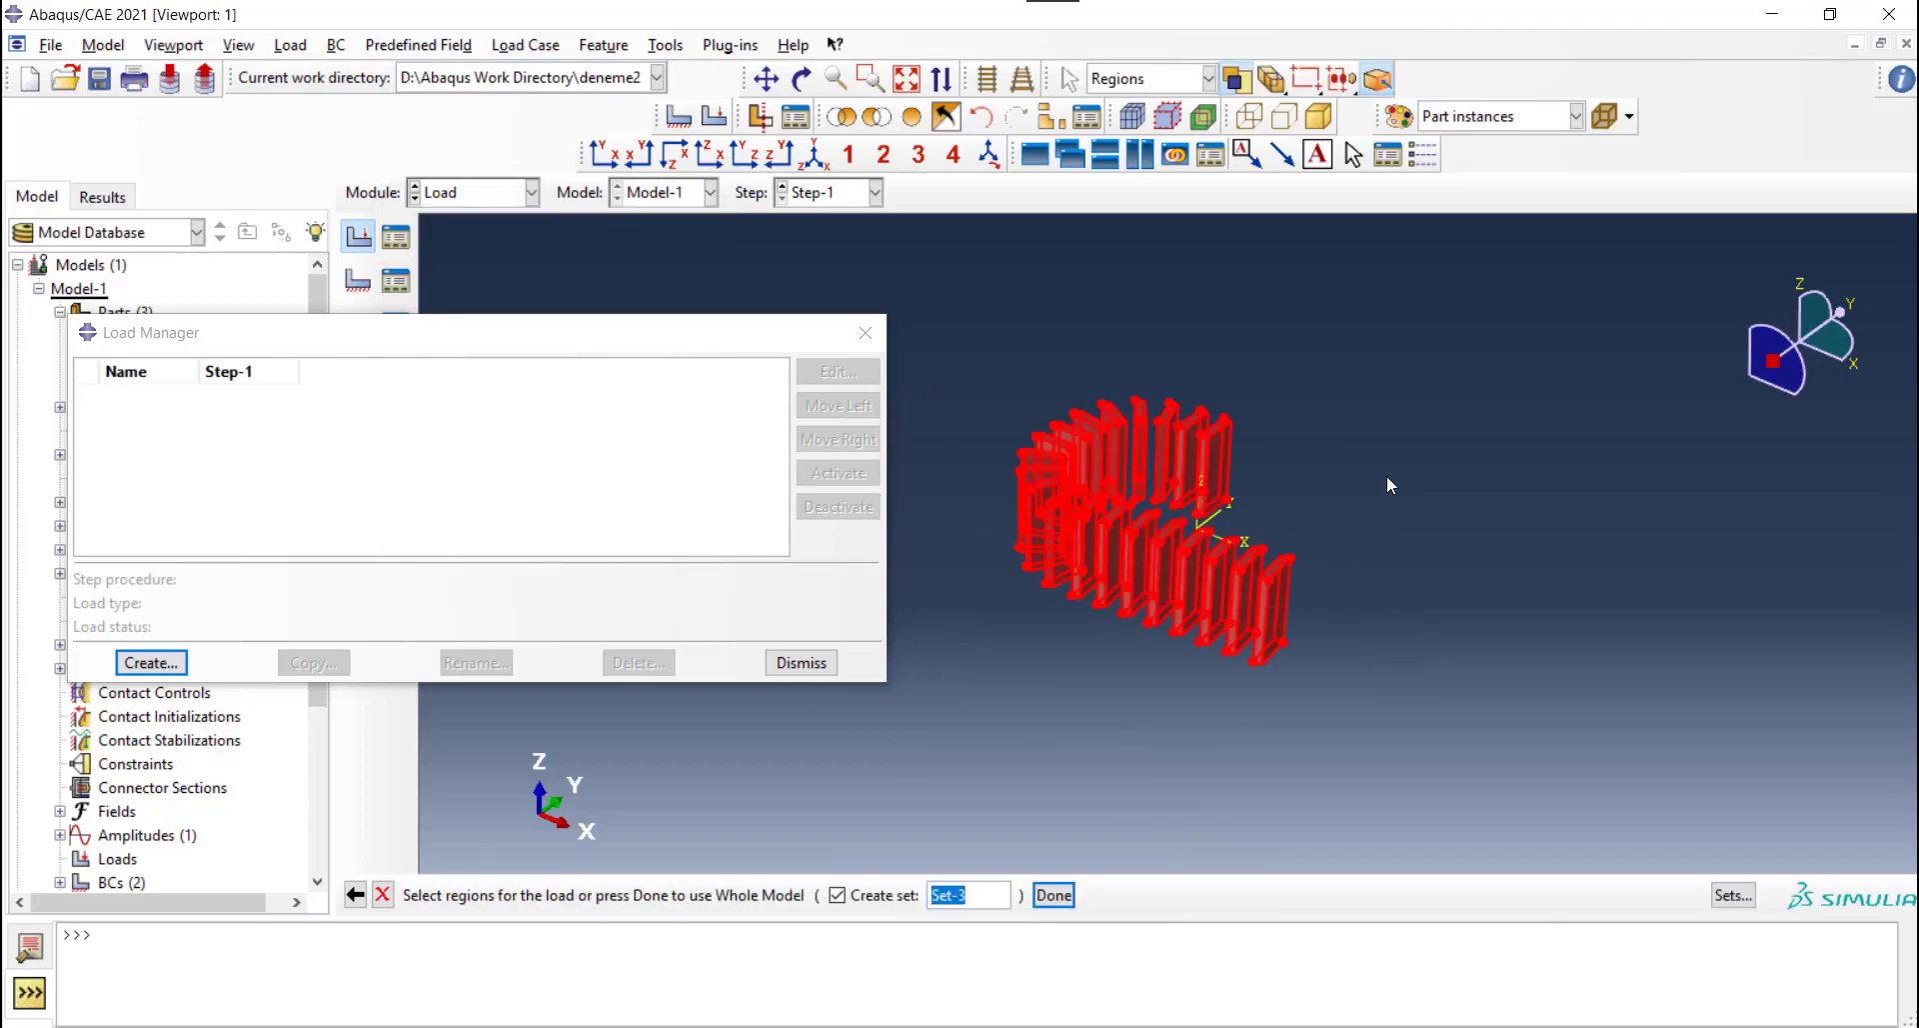
pyautogui.click(1051, 900)
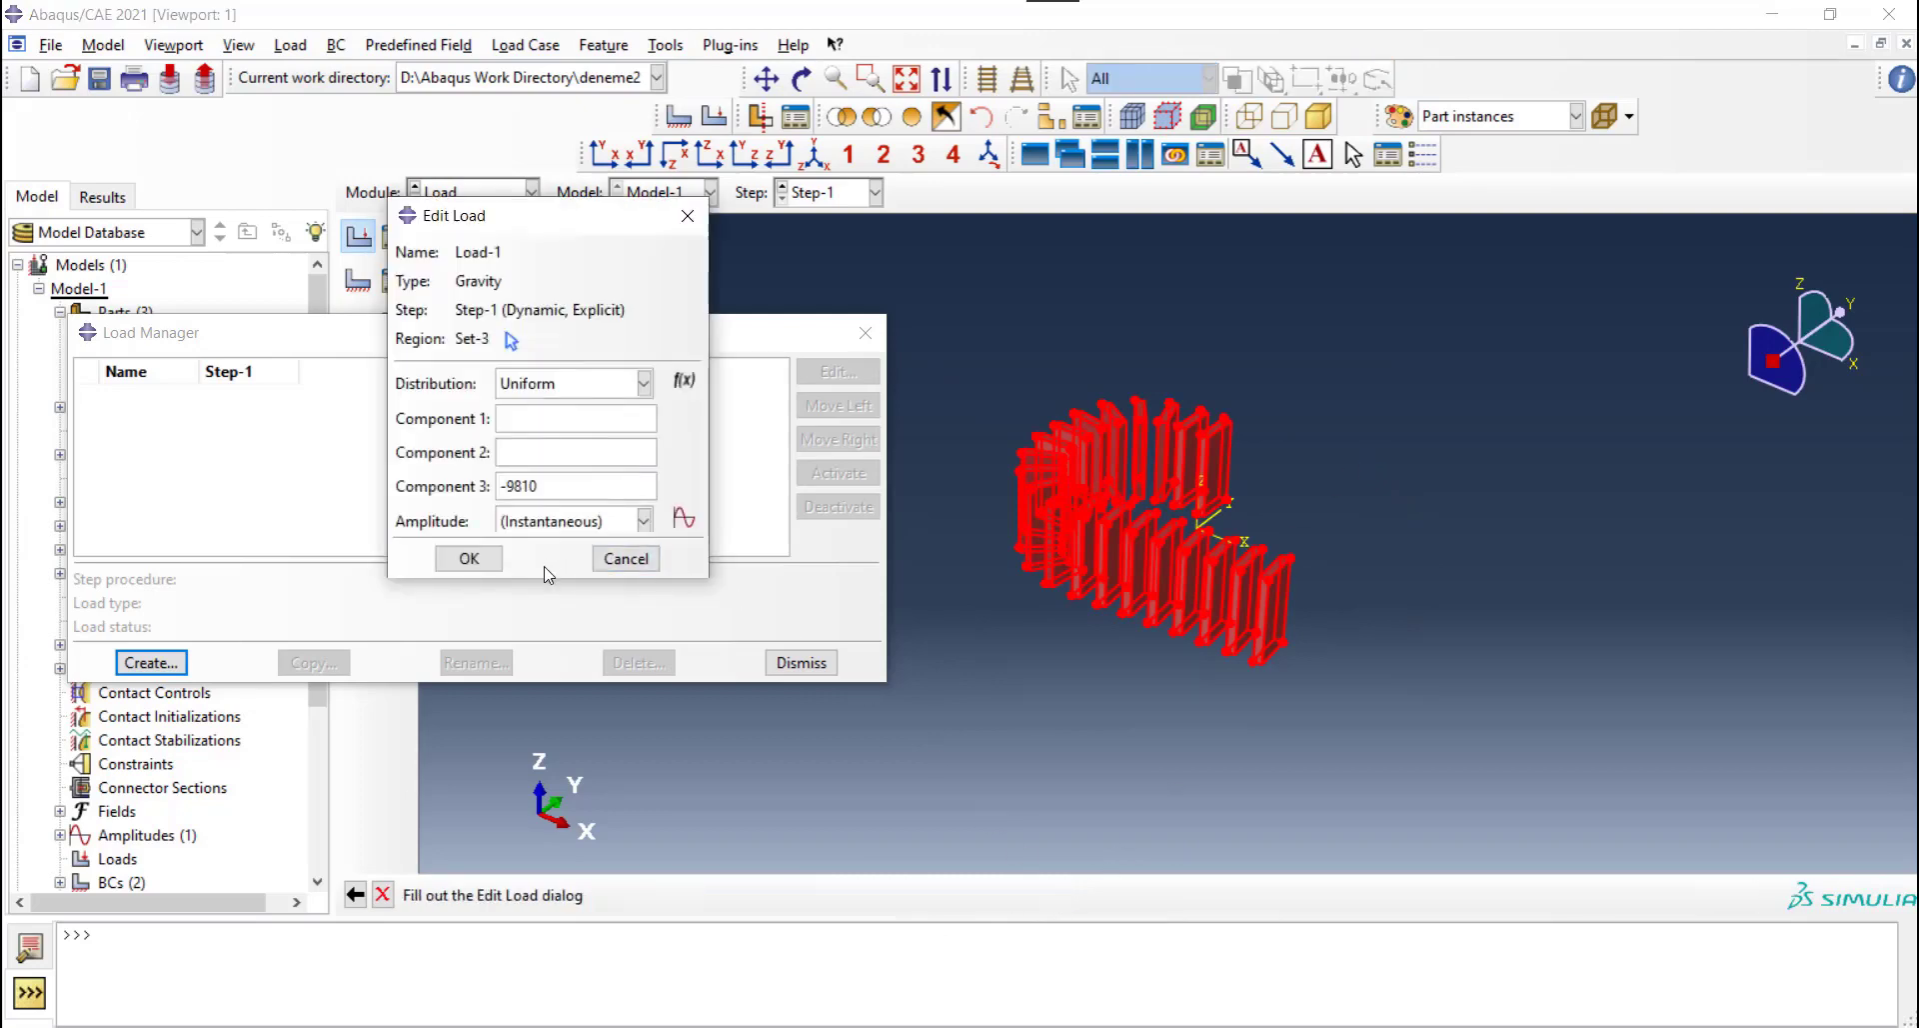
pyautogui.click(472, 560)
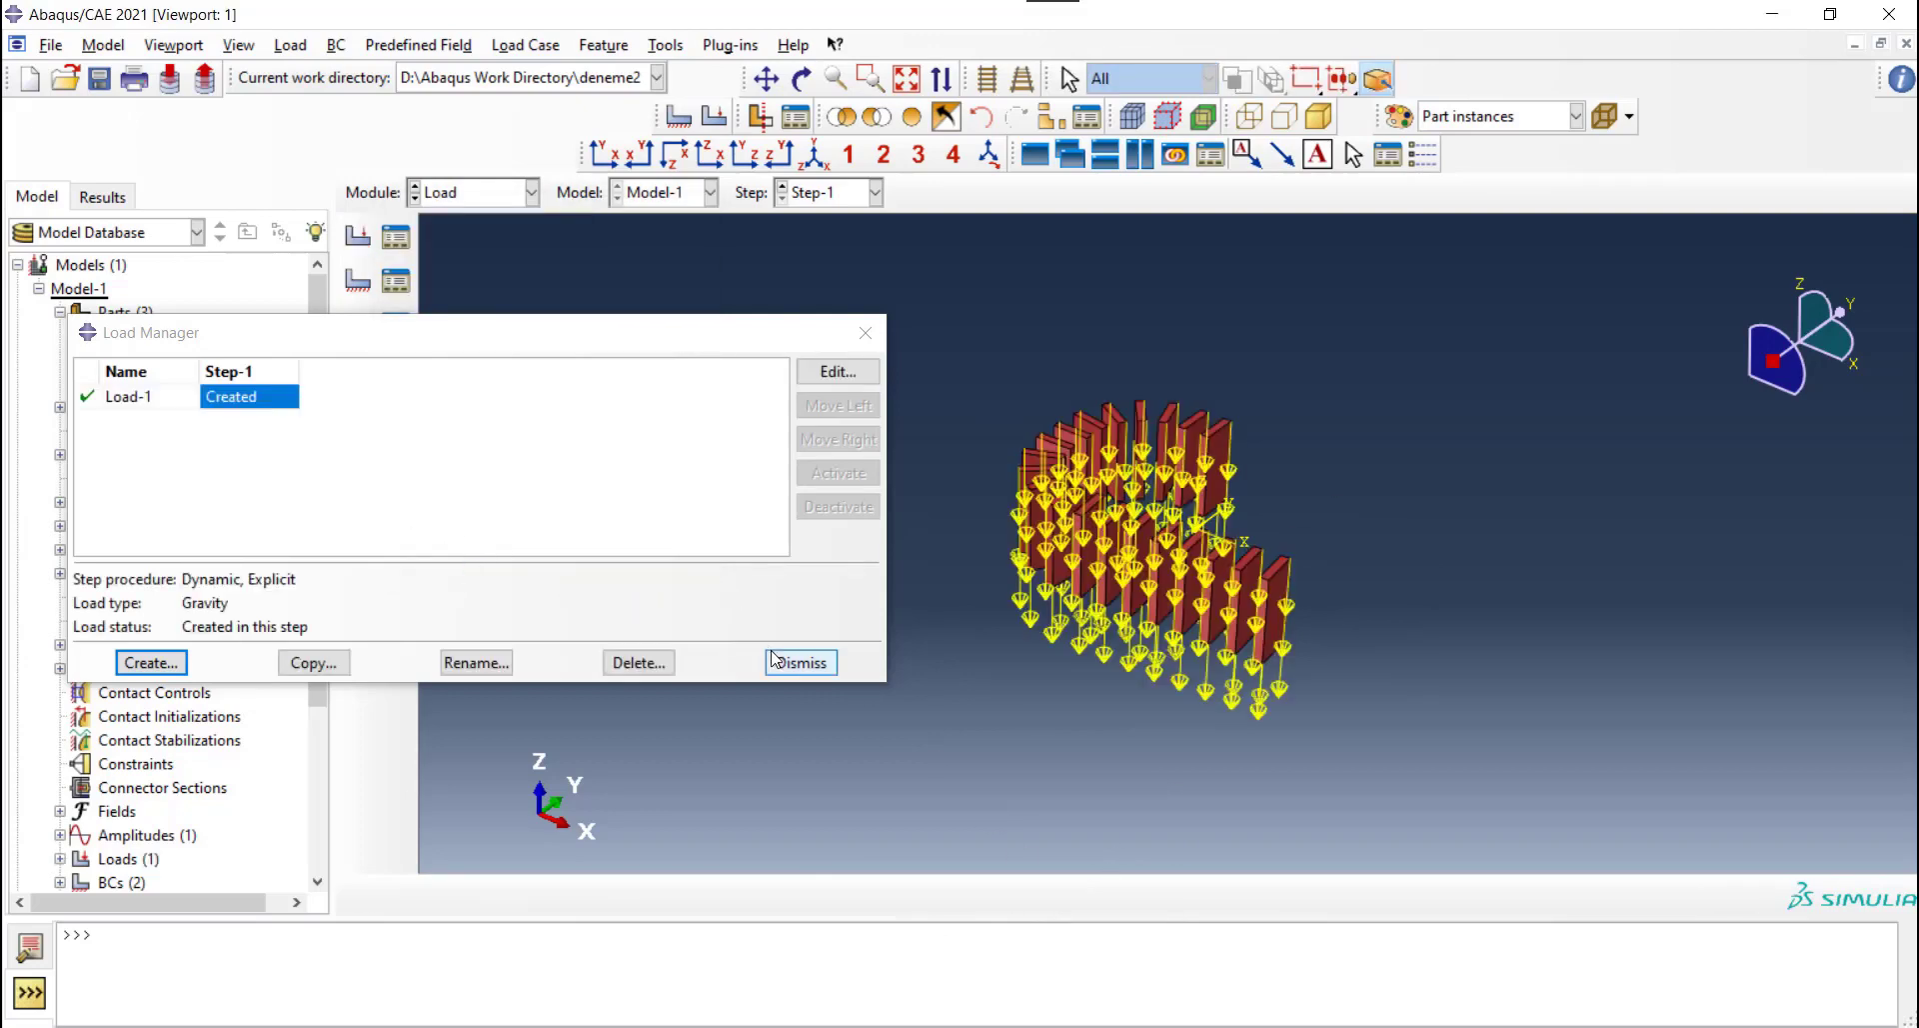
# Close the Load Manager and show all part instances again
pyautogui.click(801, 663)
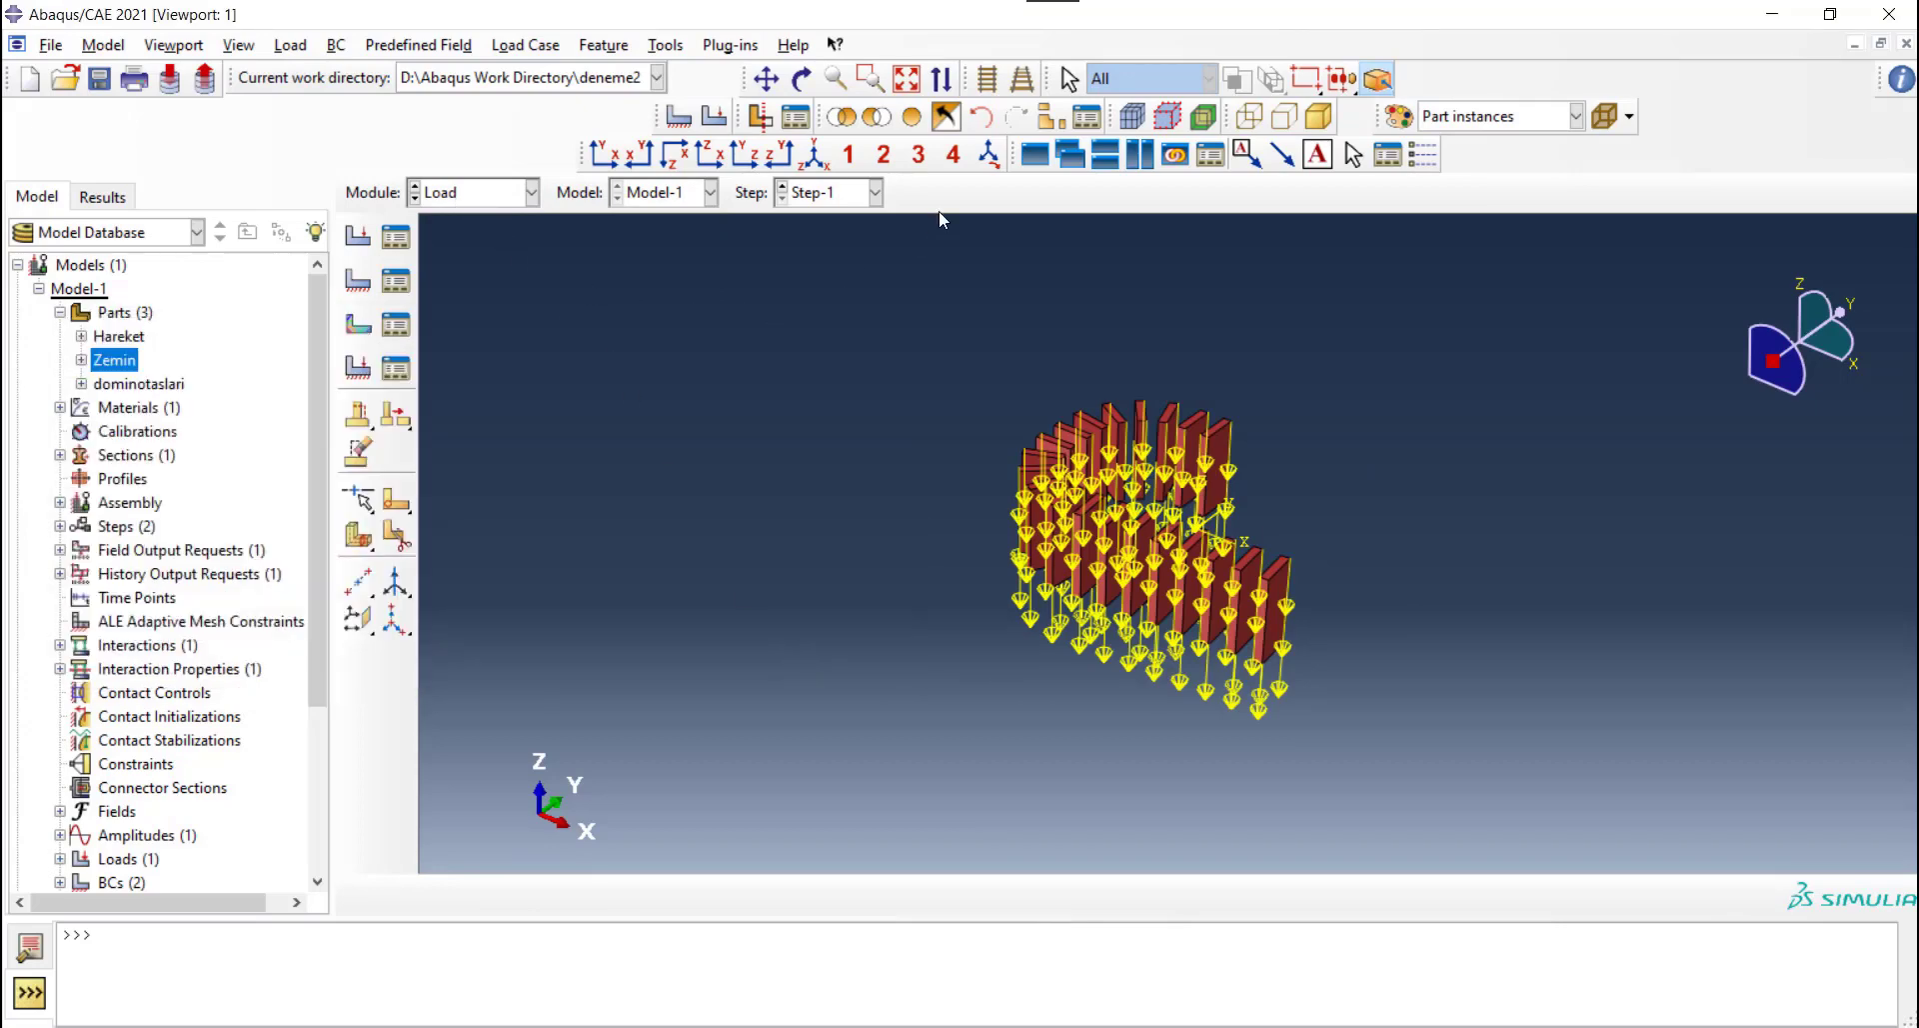
pyautogui.click(911, 118)
pyautogui.scroll(-1, 1539, 507)
pyautogui.scroll(-1, 1574, 540)
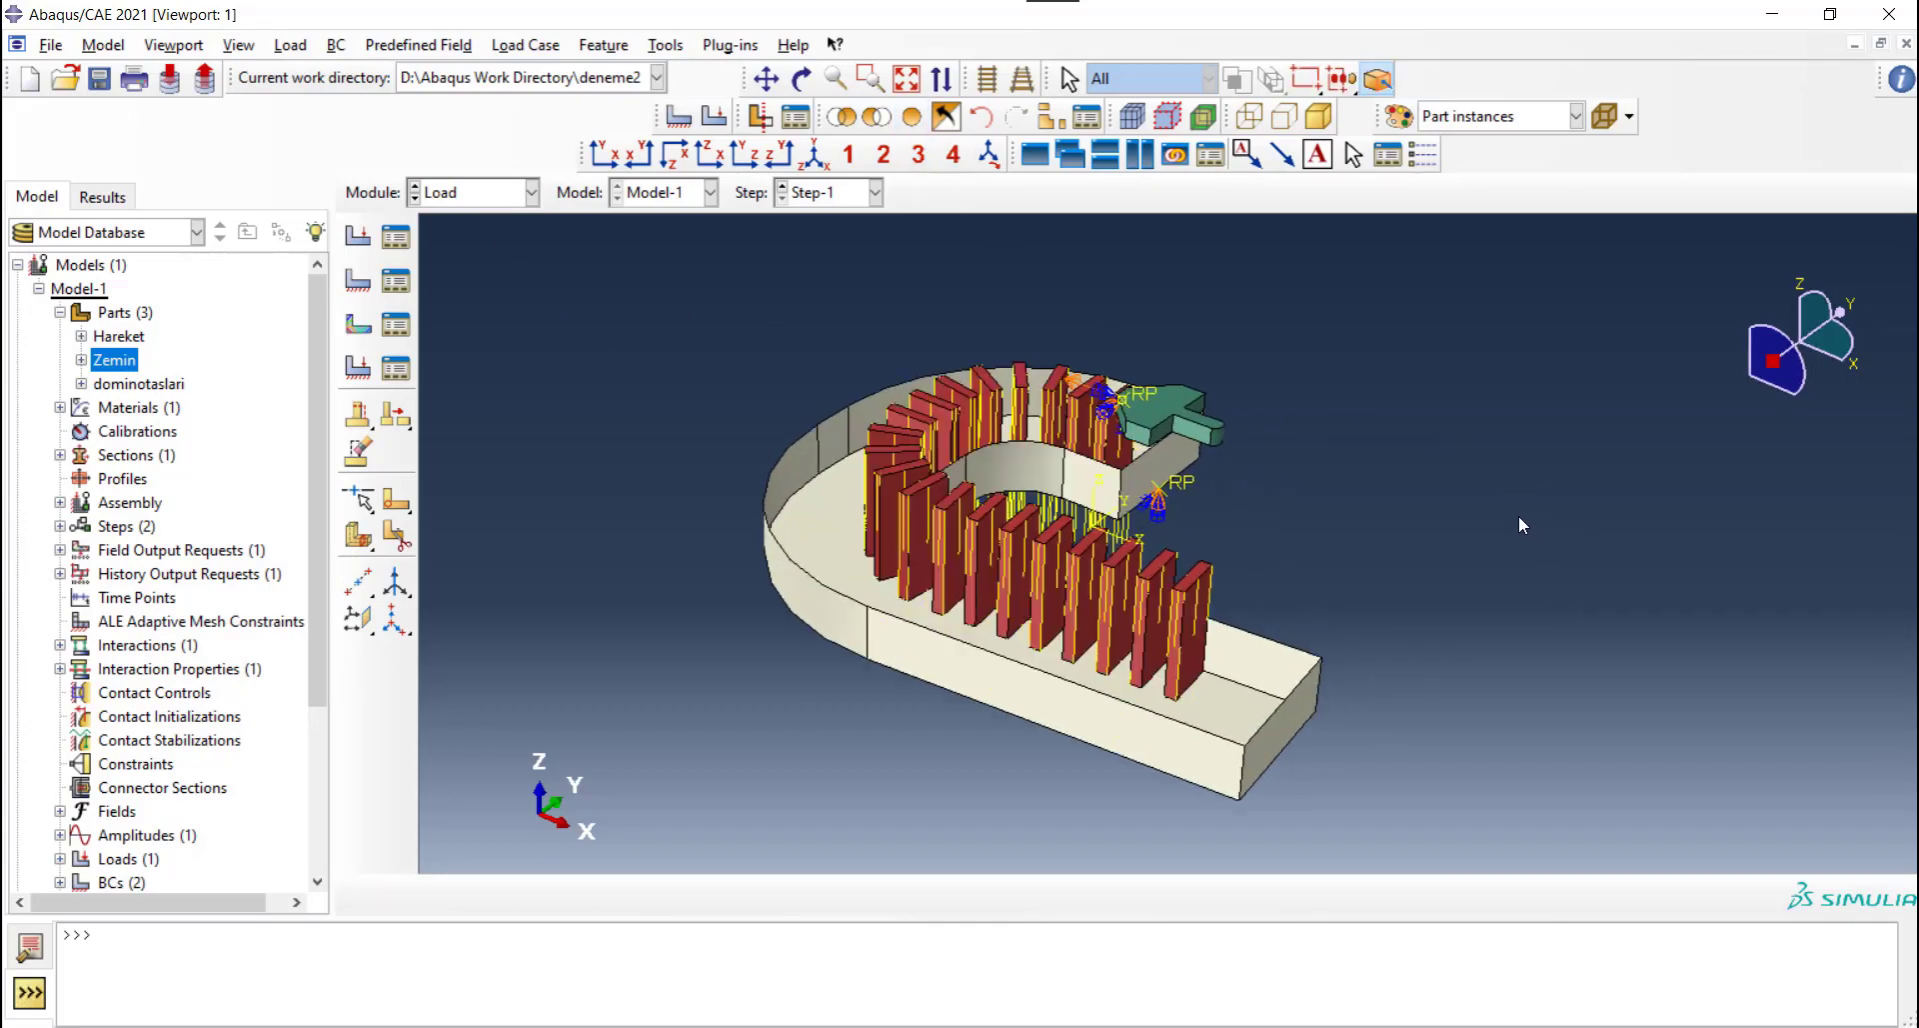
pyautogui.scroll(-1, 1520, 514)
# Switch to the Mesh module with the Zemin floor part shown on its own
pyautogui.click(485, 197)
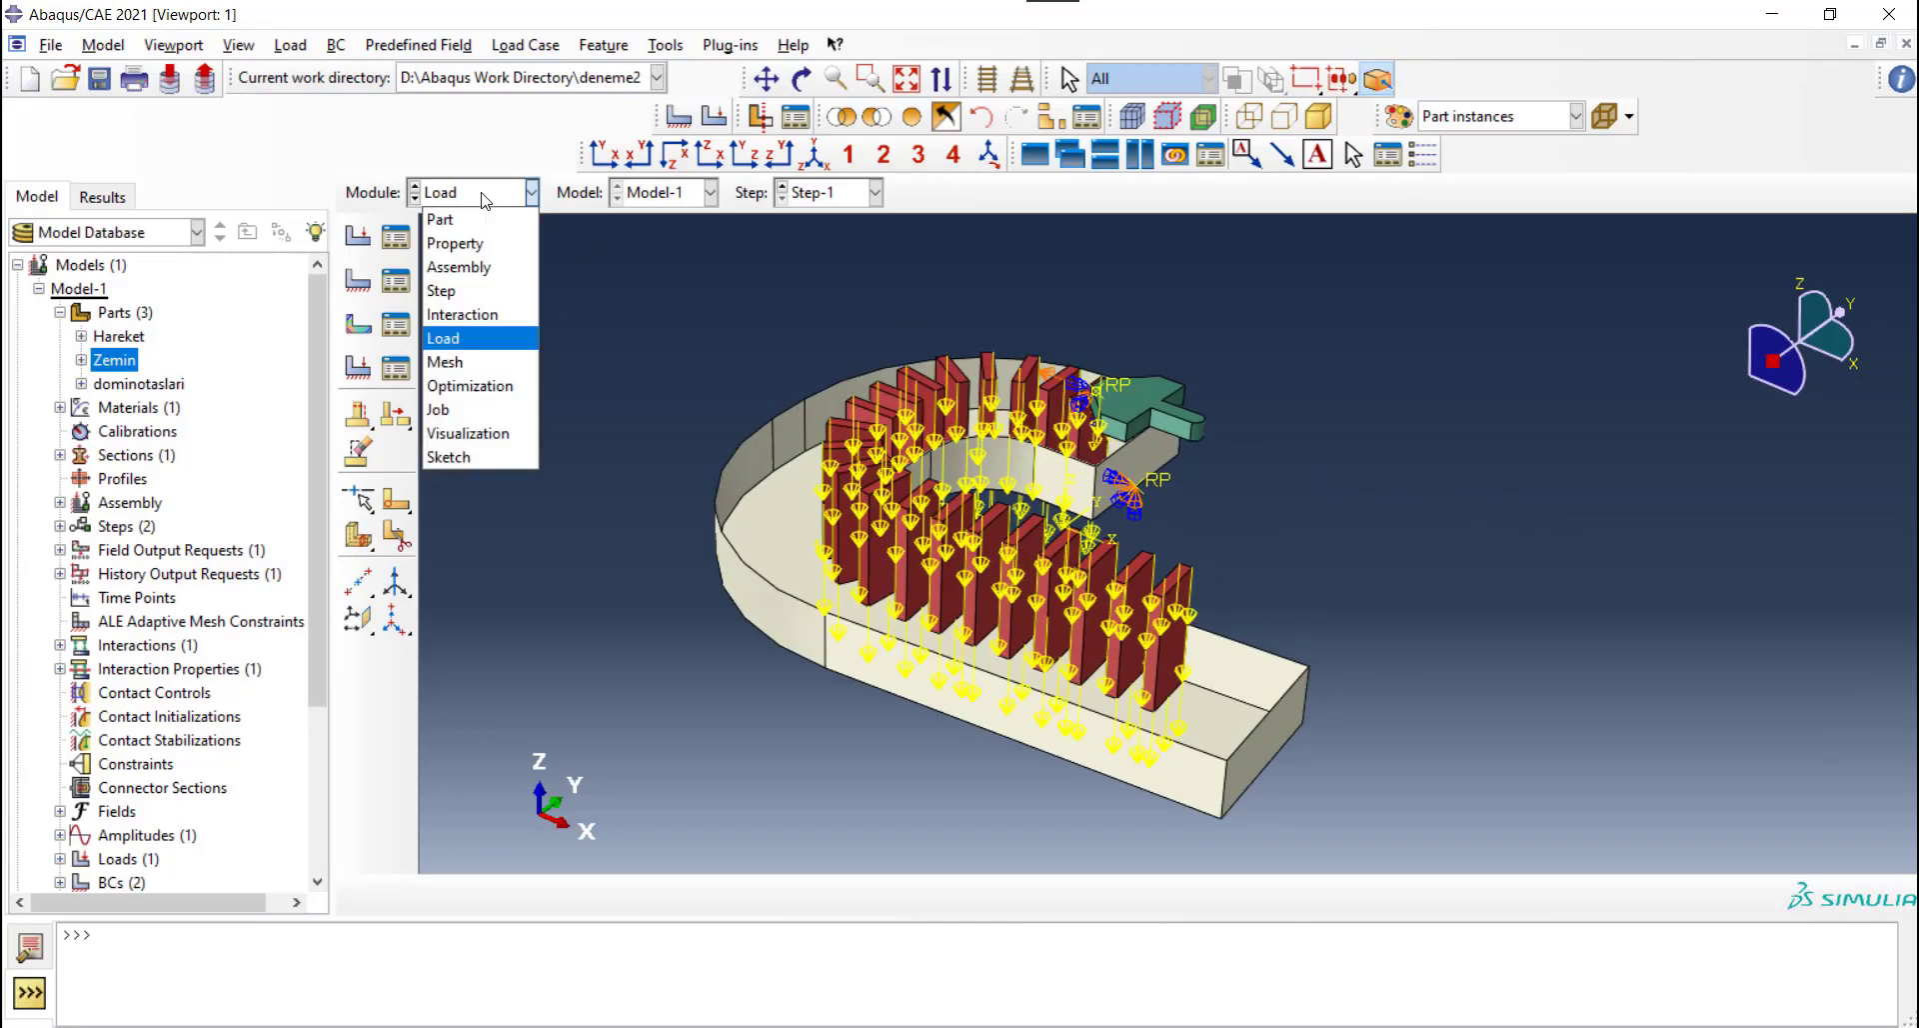
pyautogui.click(460, 362)
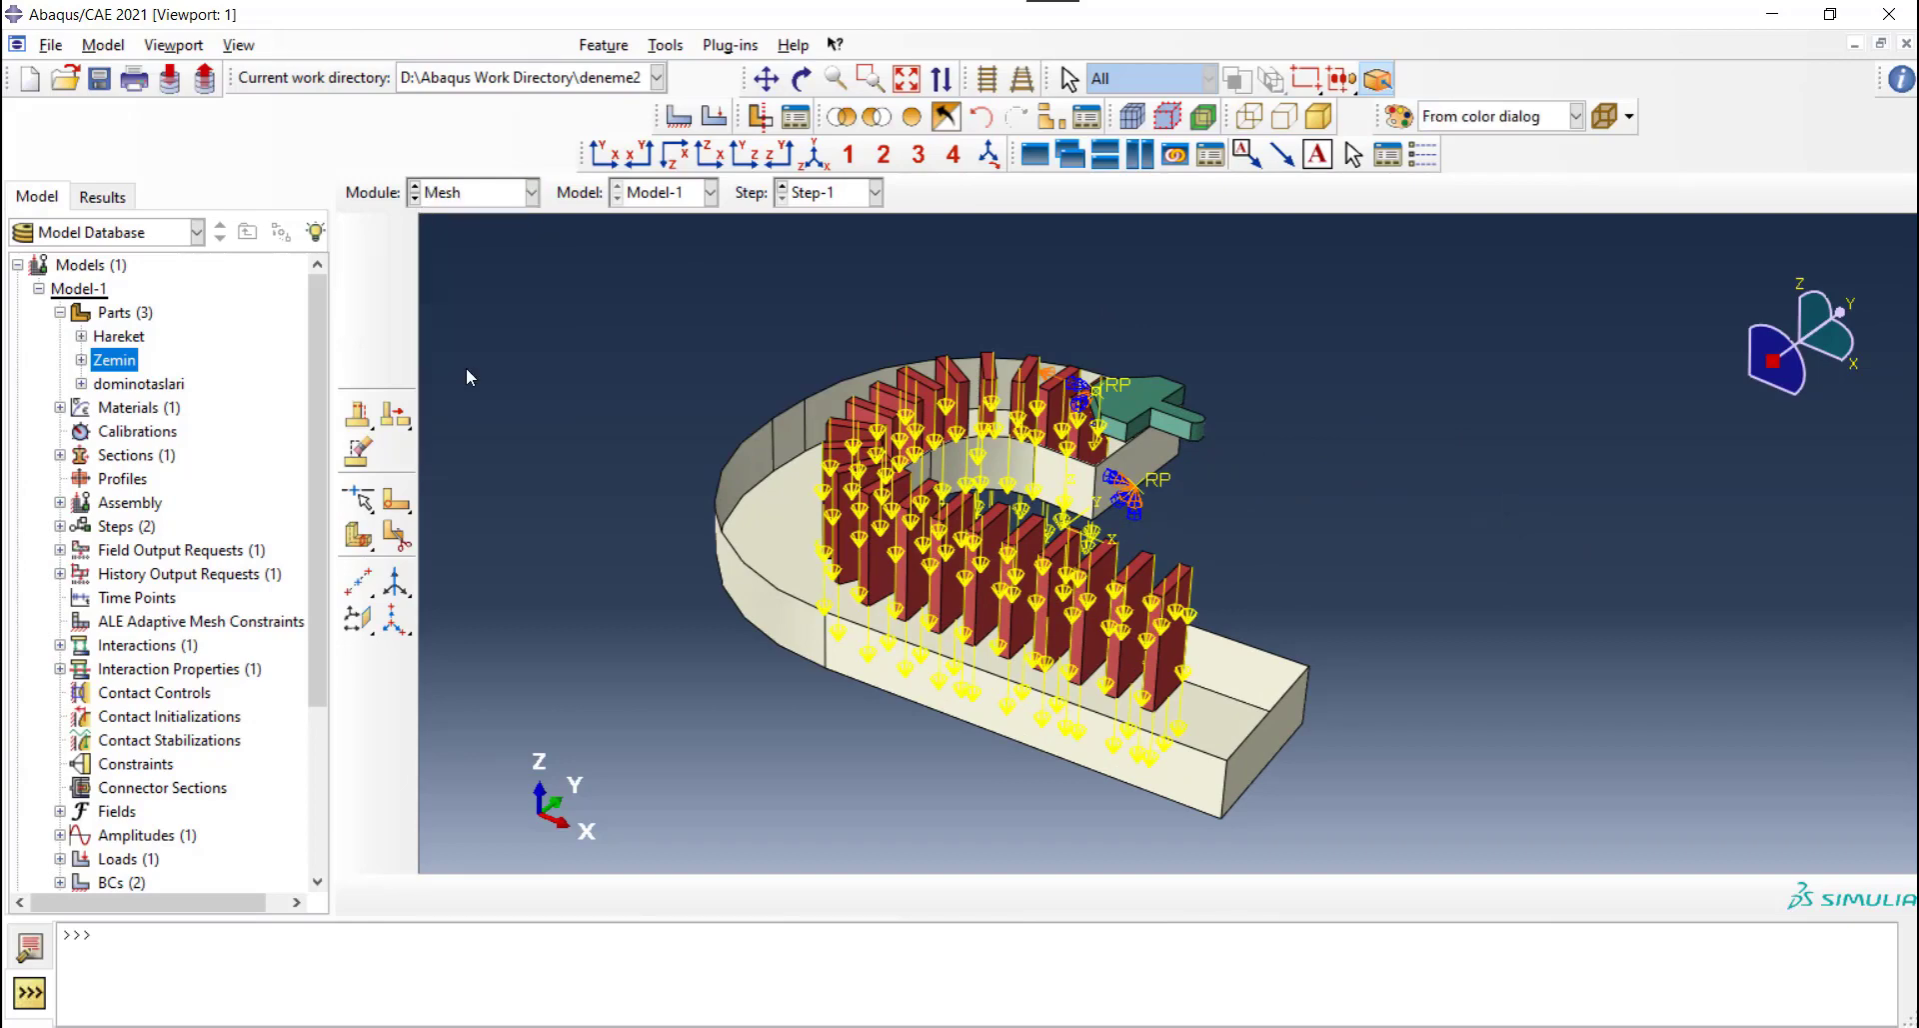
pyautogui.click(886, 192)
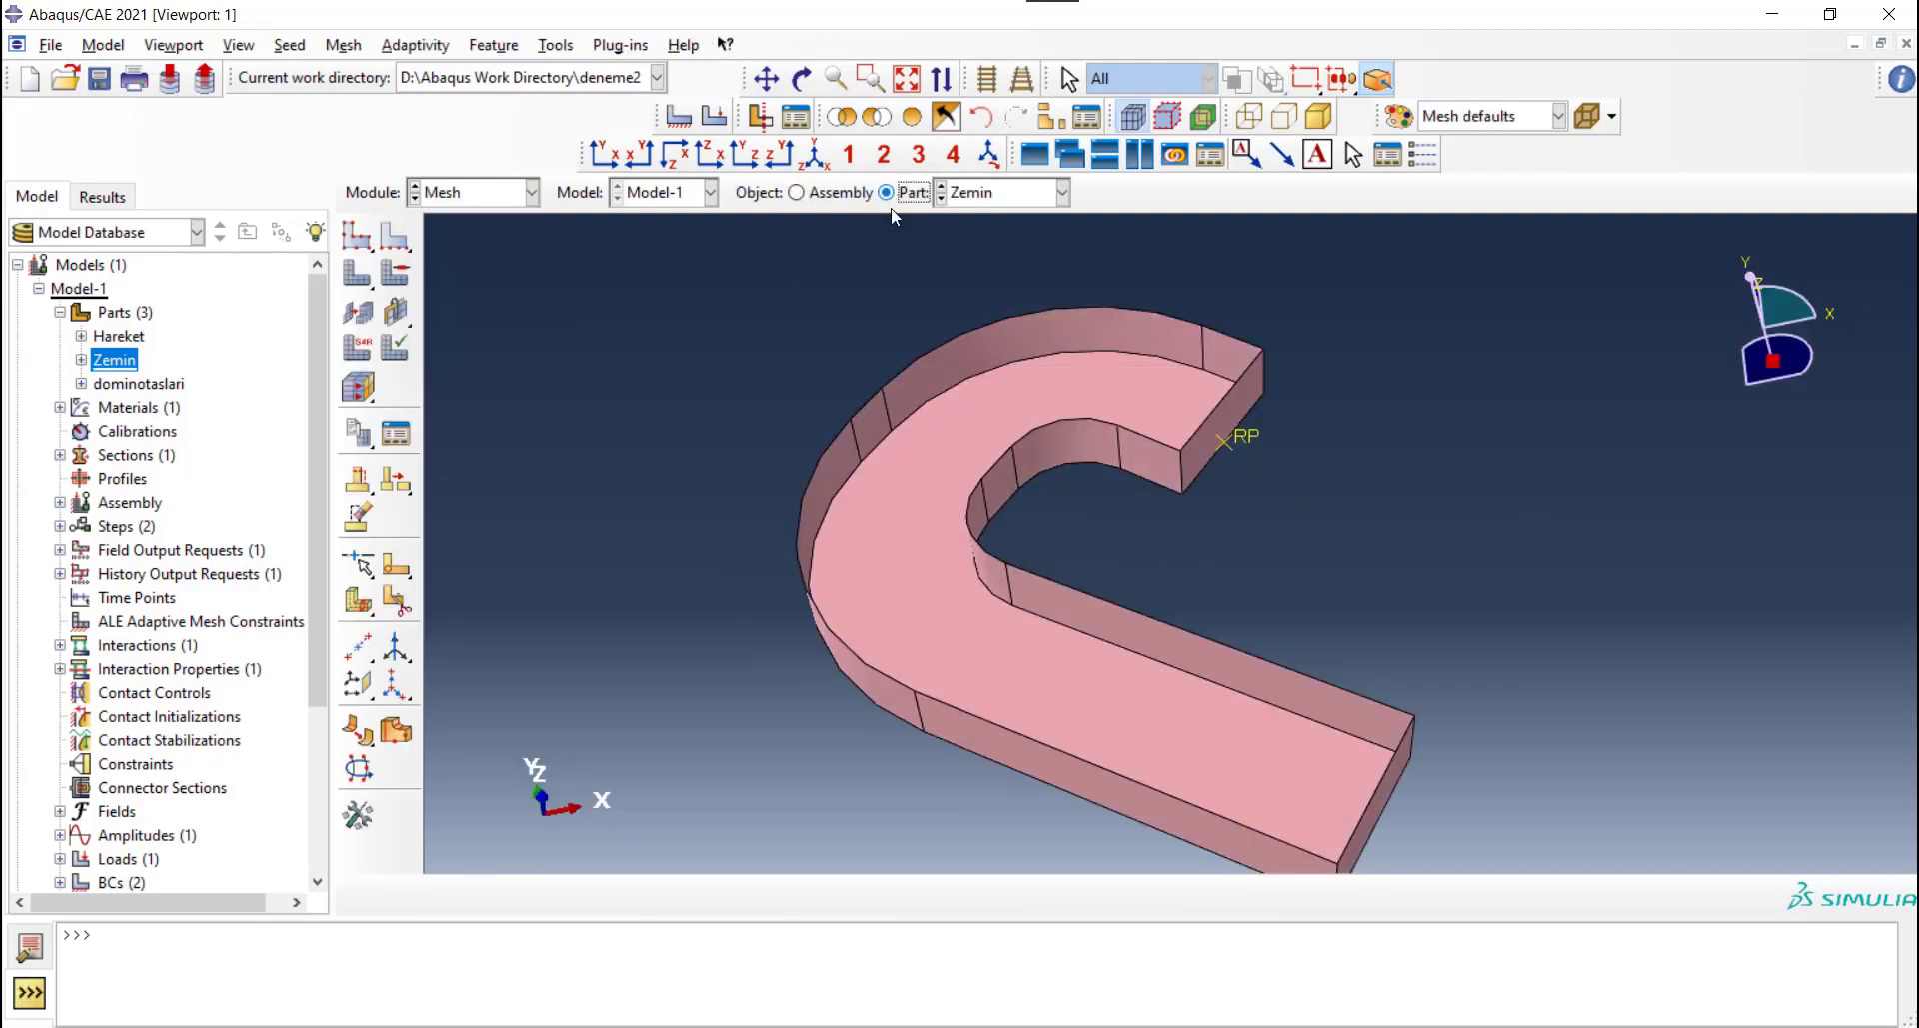
pyautogui.press('F3')
pyautogui.moveTo(848, 312); pyautogui.dragTo(857, 291)
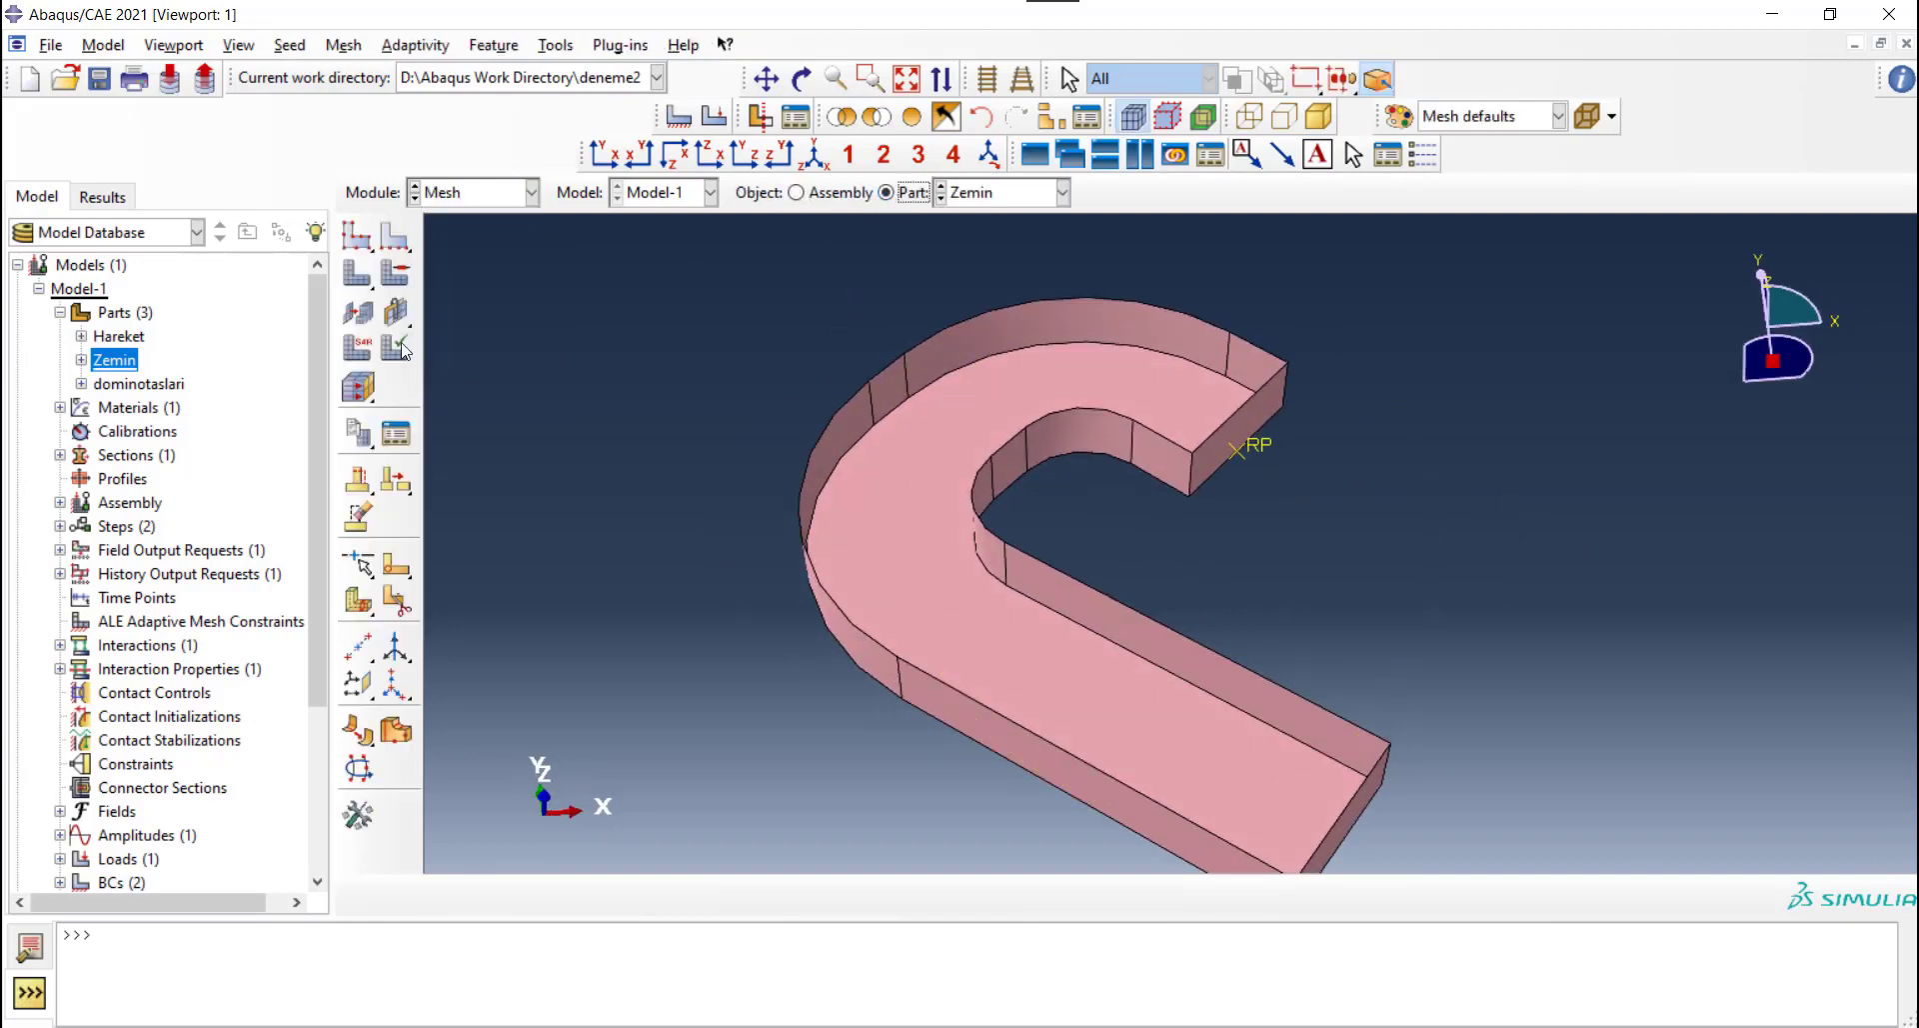
# Assign the explicit element type to the whole Zemin floor part
pyautogui.click(358, 347)
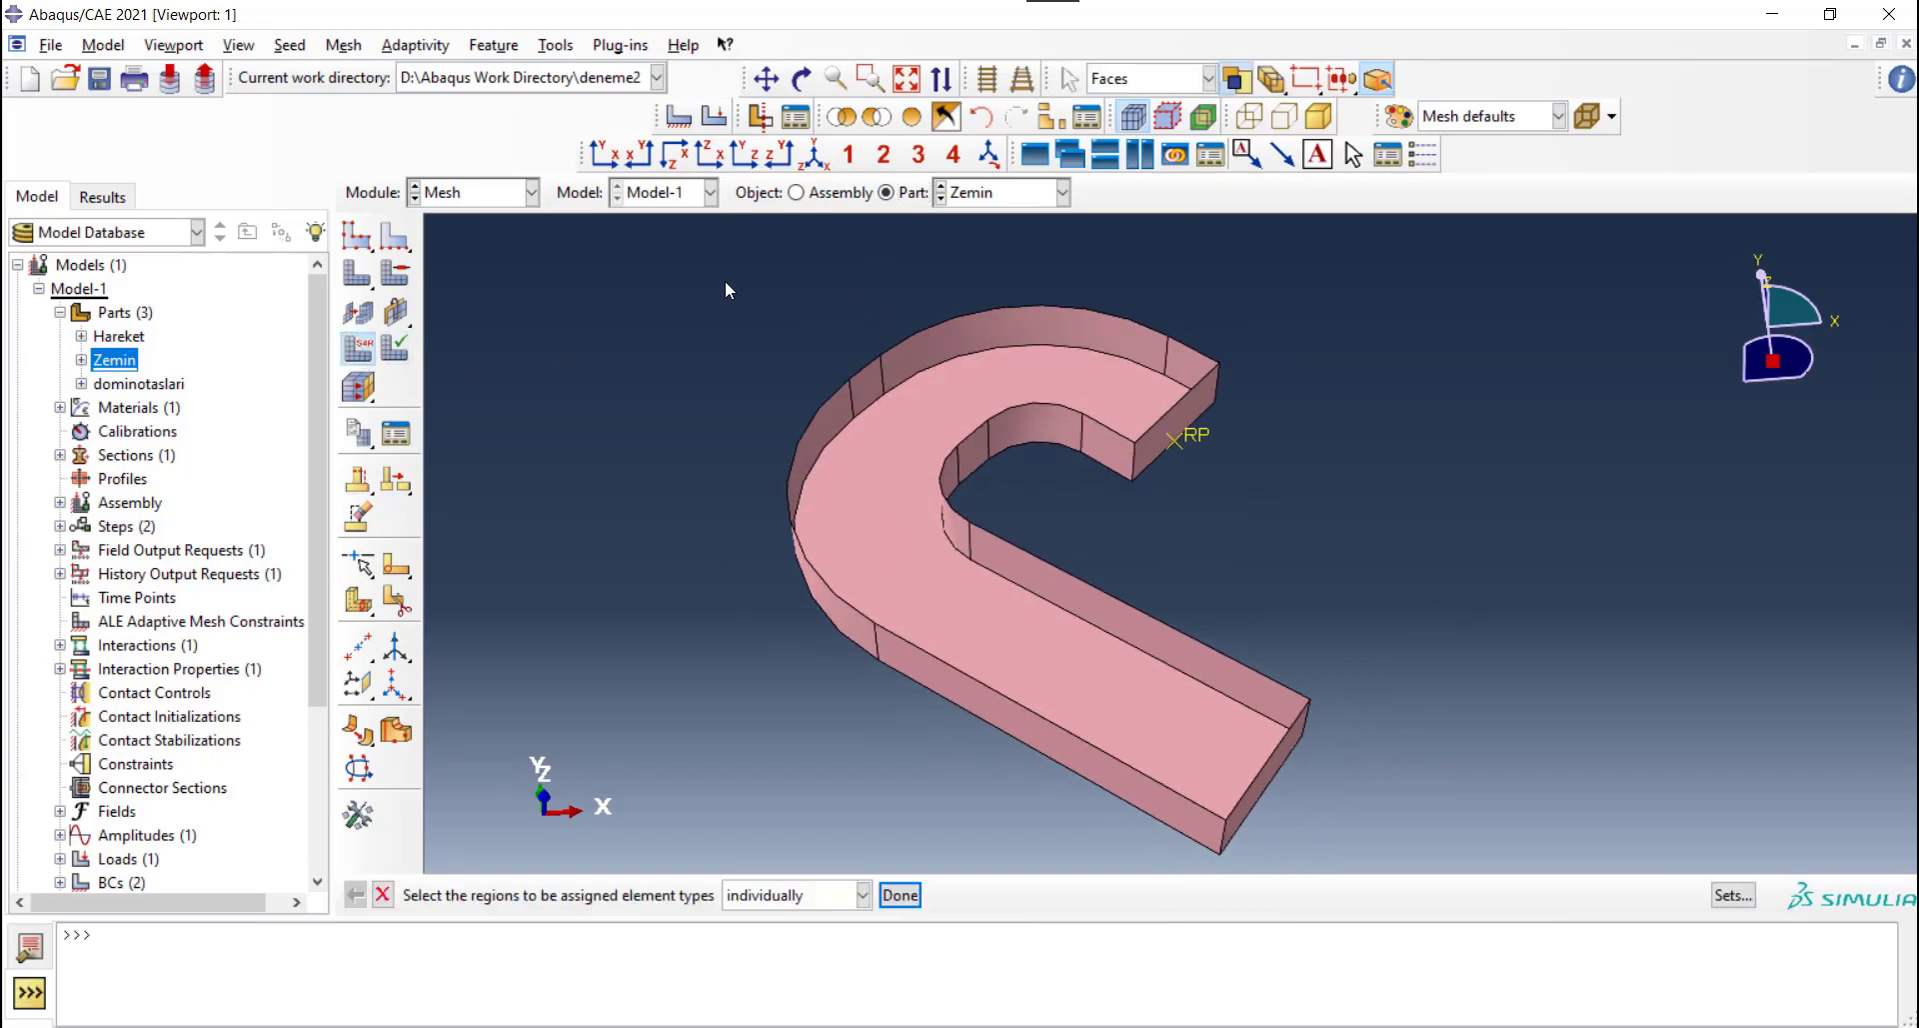
pyautogui.moveTo(670, 257); pyautogui.dragTo(1471, 830)
pyautogui.click(900, 895)
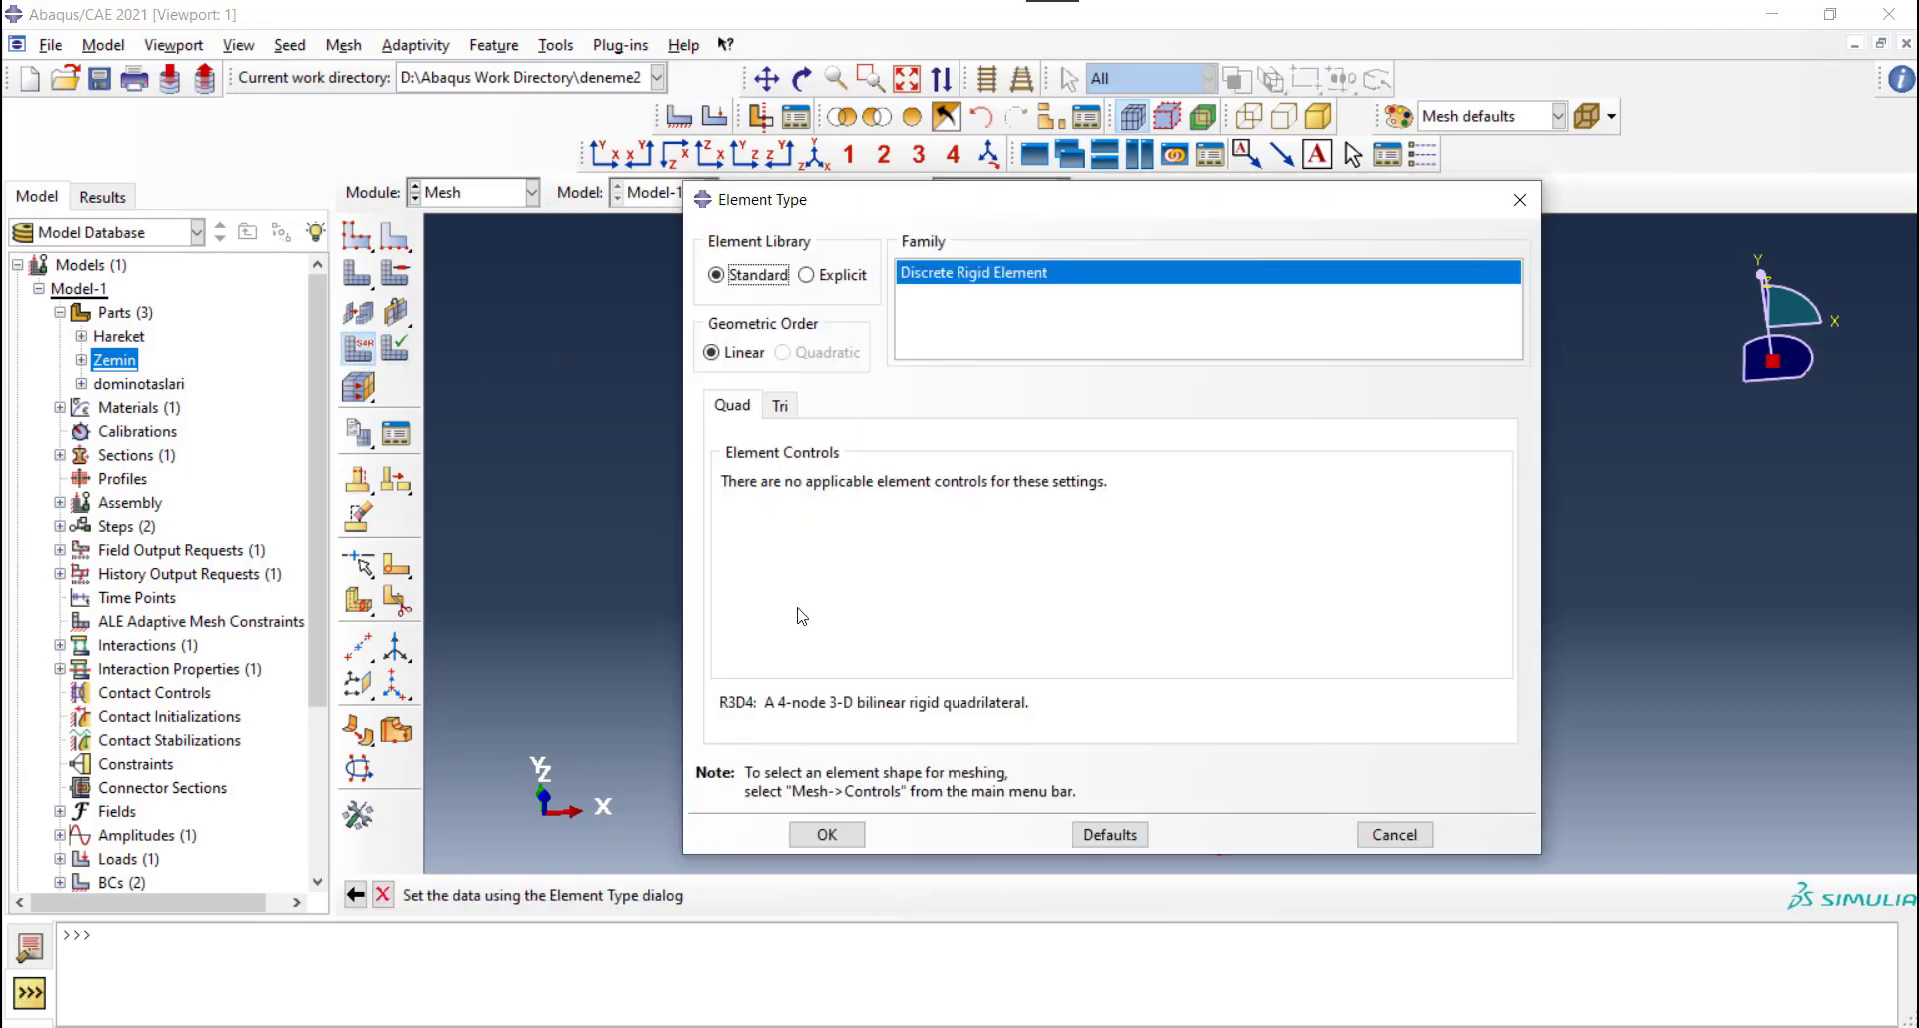
pyautogui.click(845, 278)
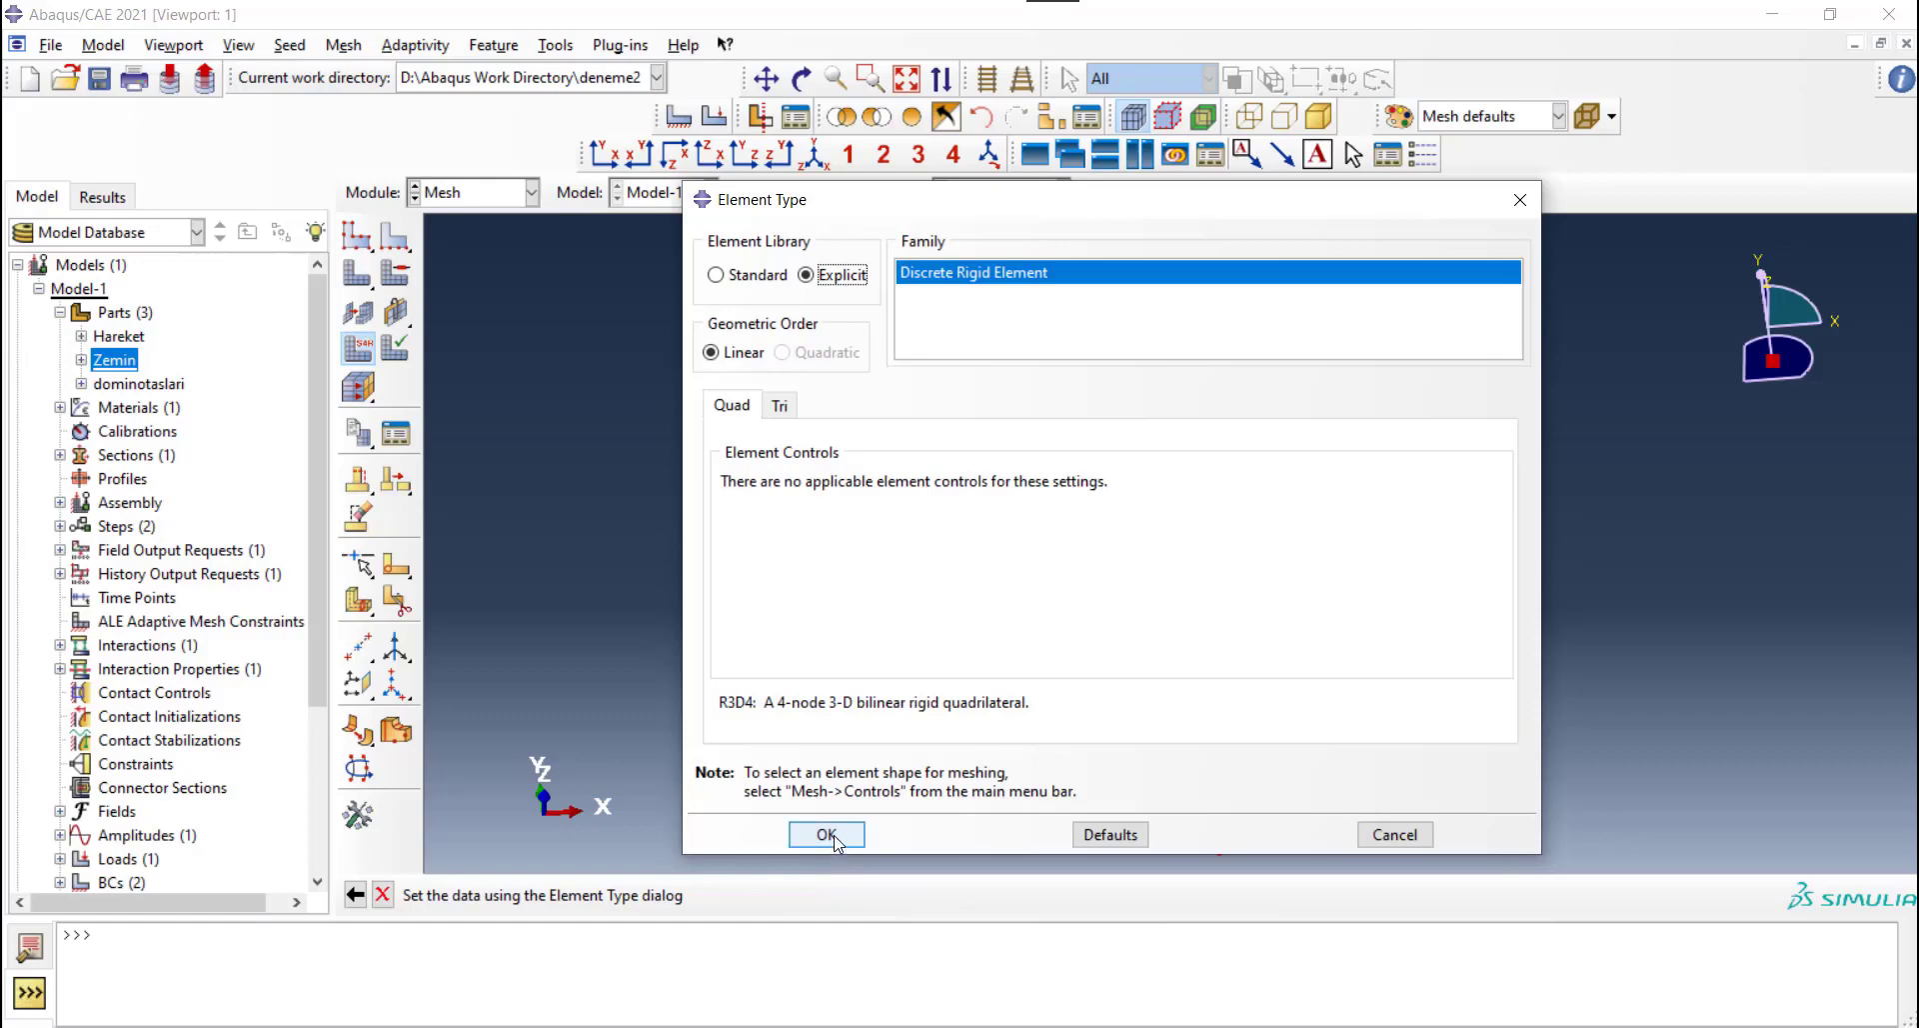
pyautogui.click(827, 835)
pyautogui.click(900, 895)
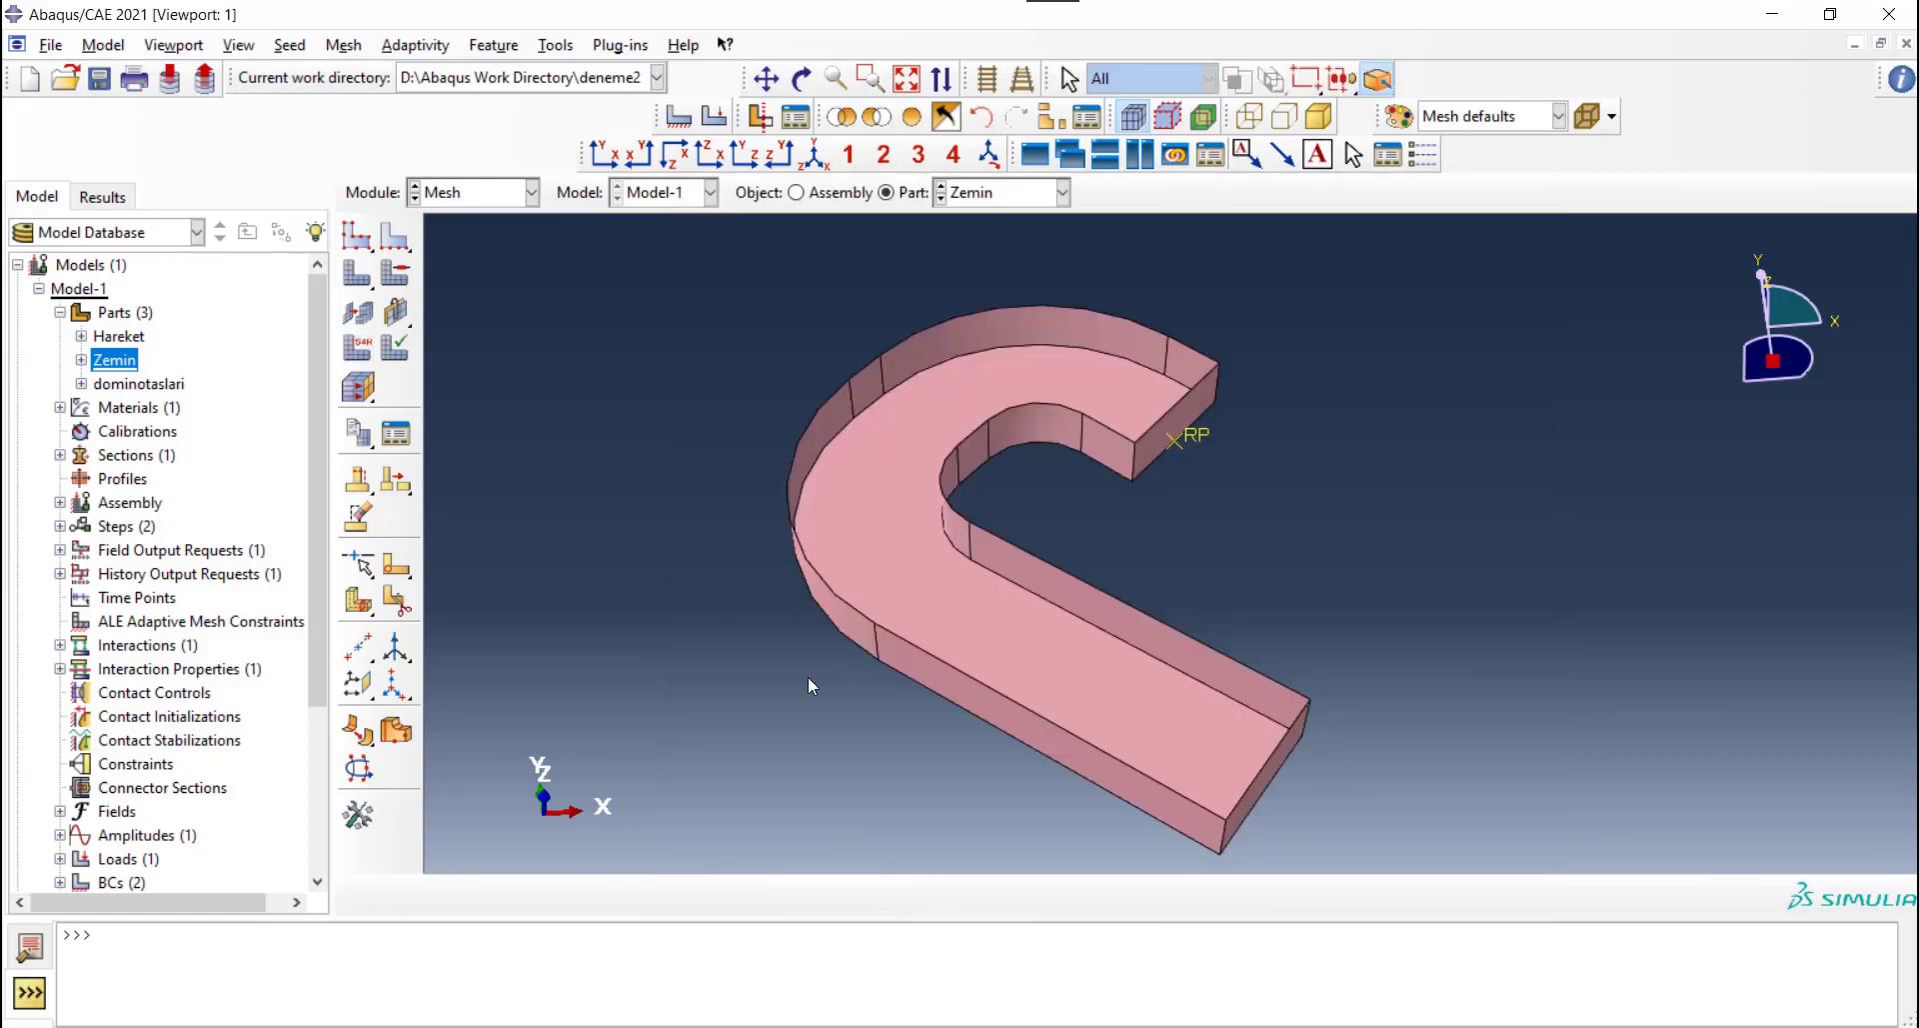
# Seed the Zemin part with global size 10 and generate its mesh
pyautogui.click(357, 236)
pyautogui.write('s')
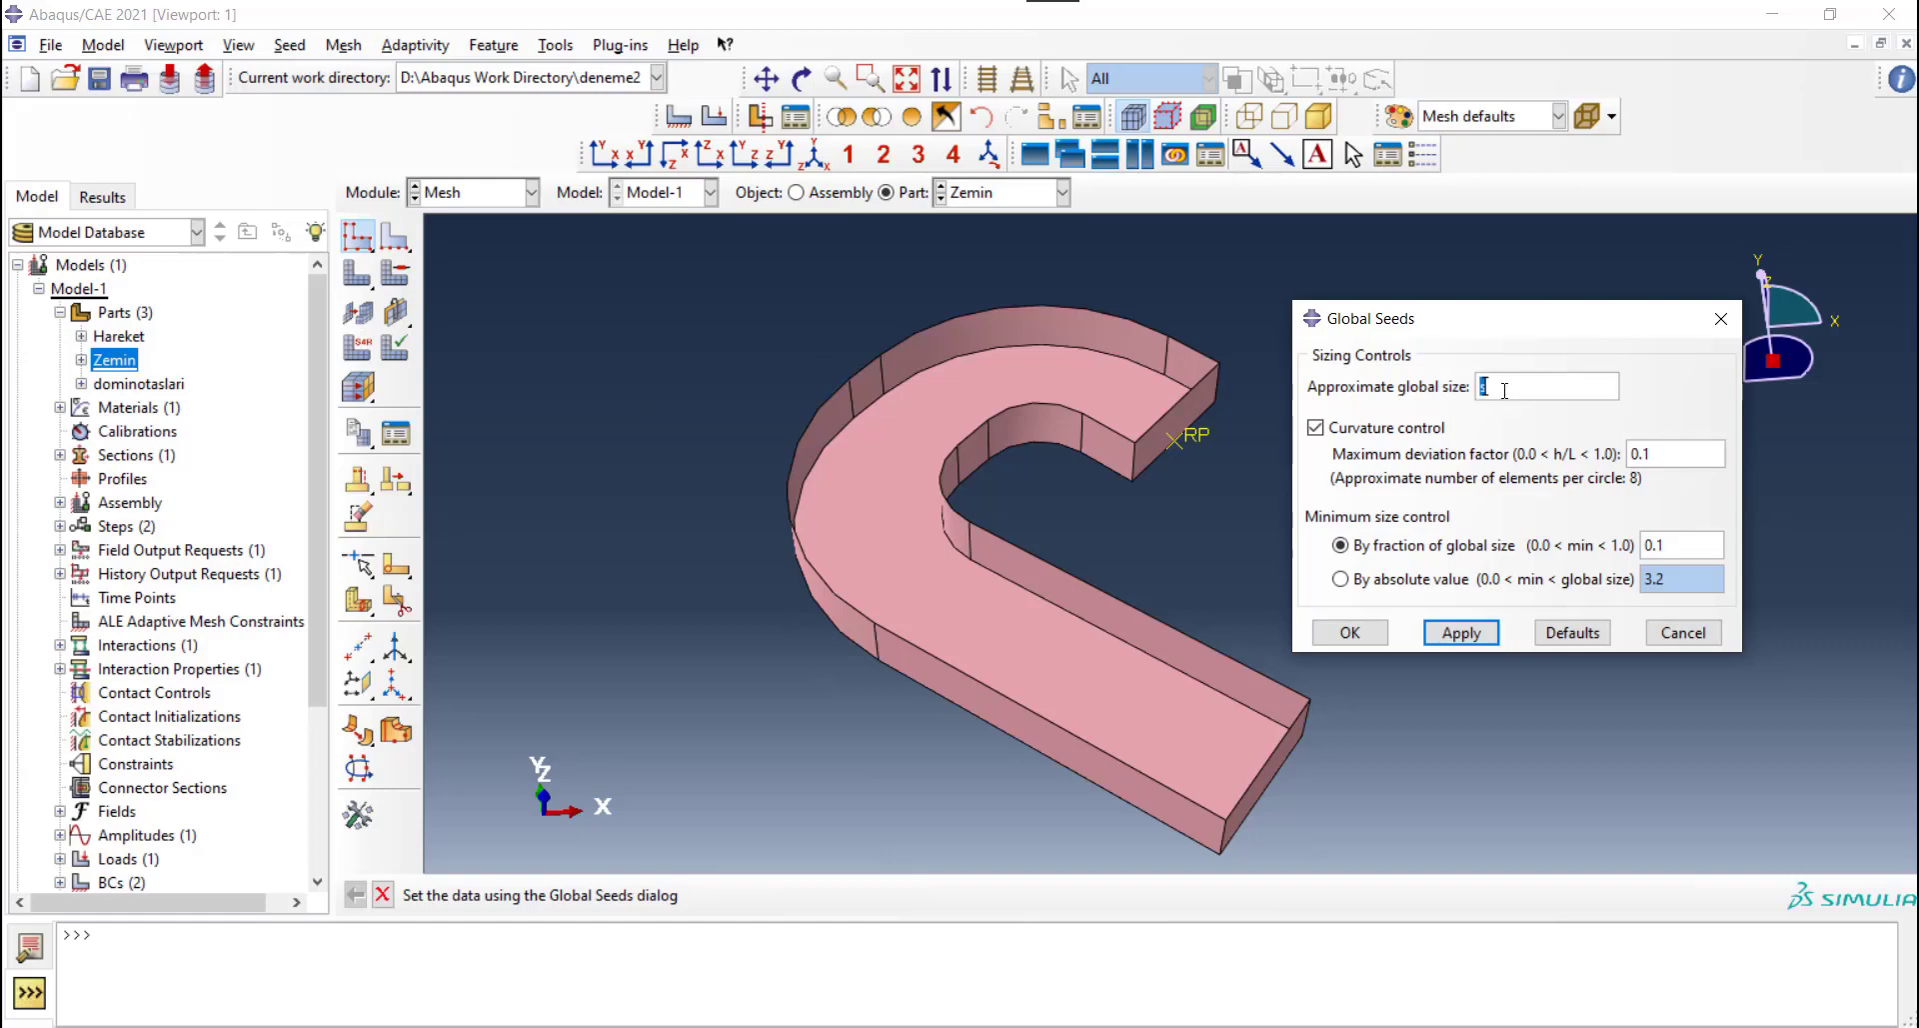
pyautogui.write('10')
pyautogui.click(1460, 632)
pyautogui.click(1349, 631)
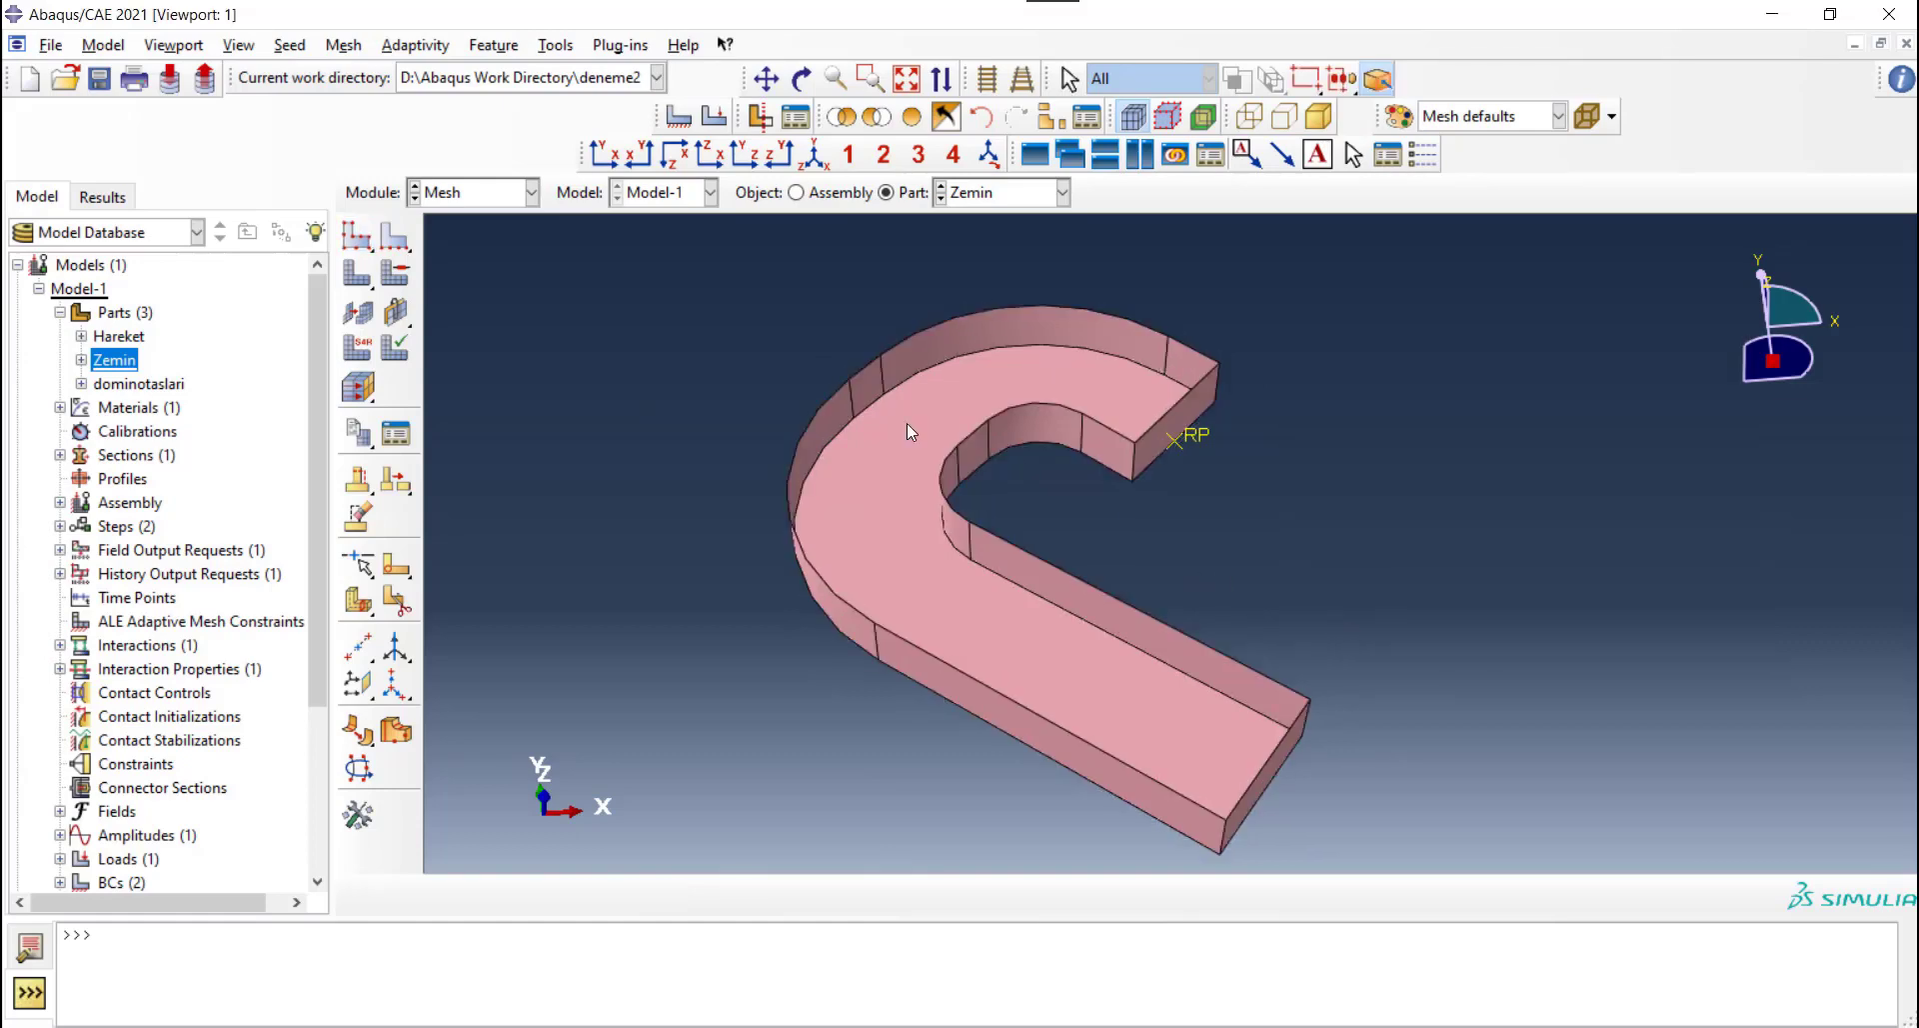
pyautogui.click(358, 272)
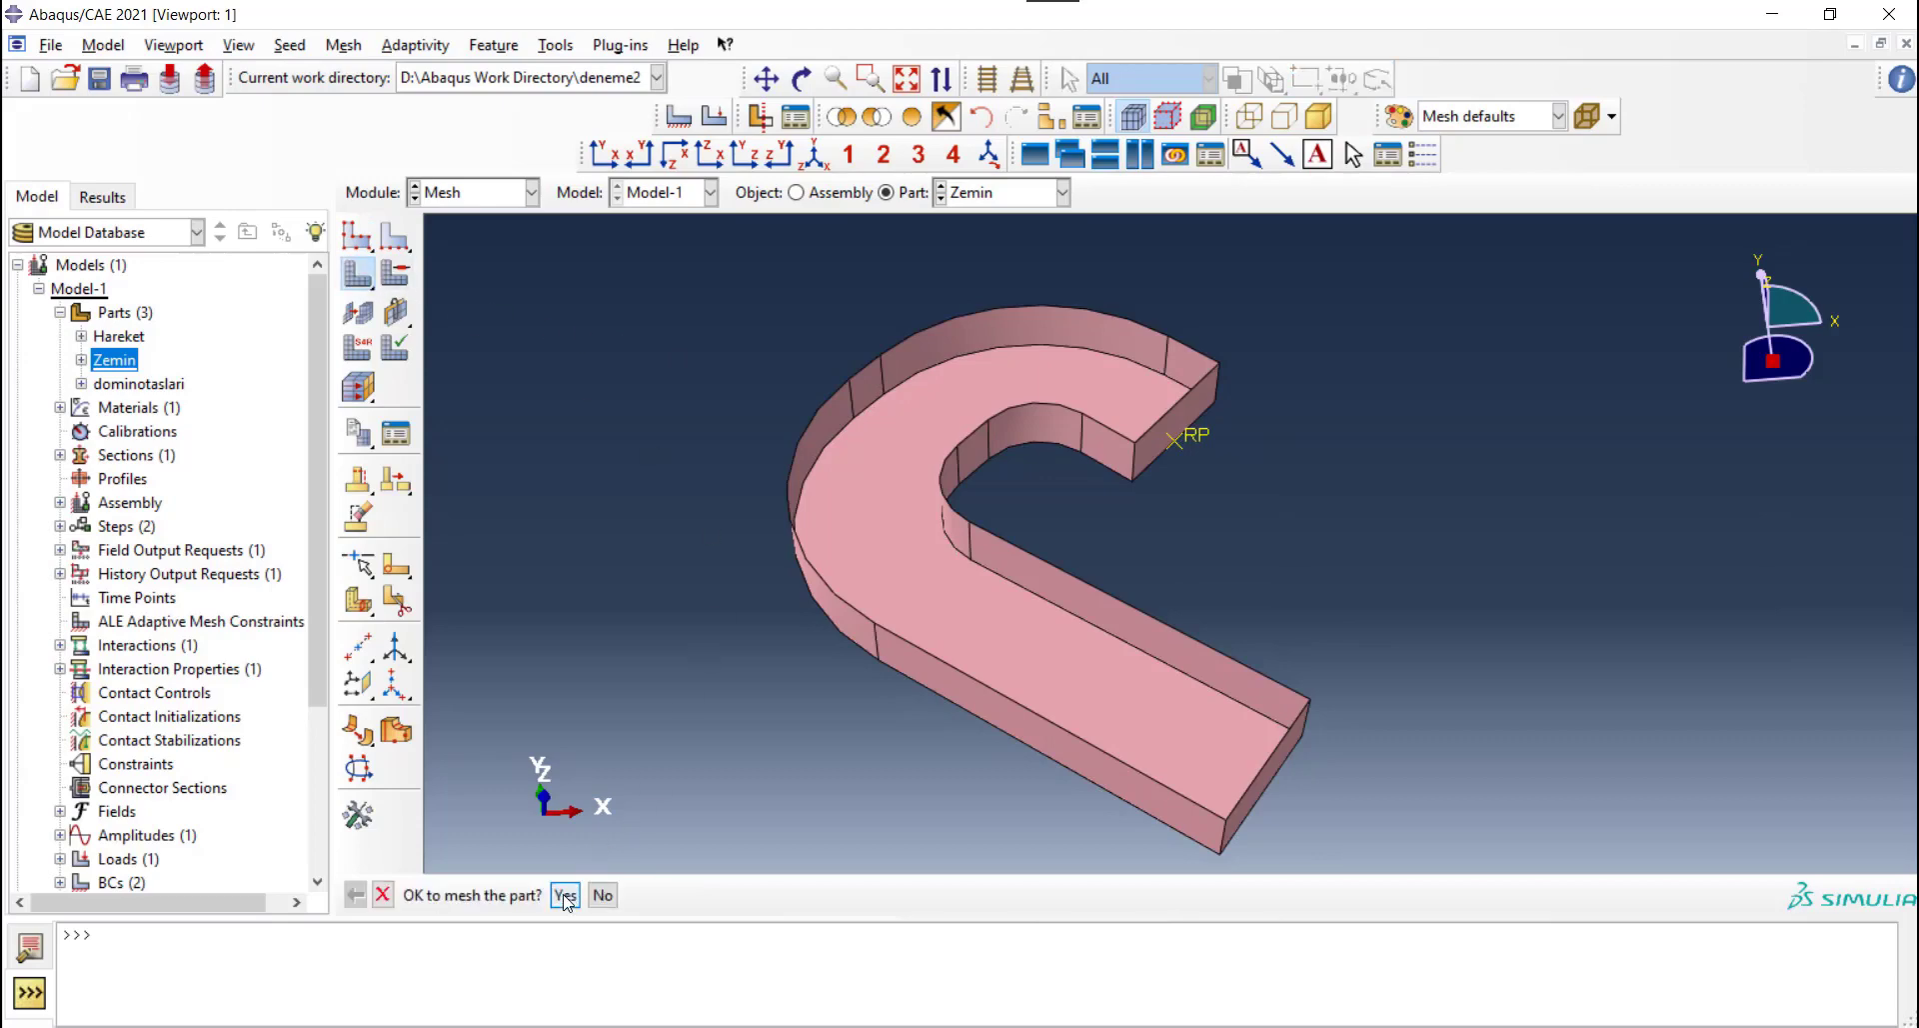
pyautogui.click(566, 896)
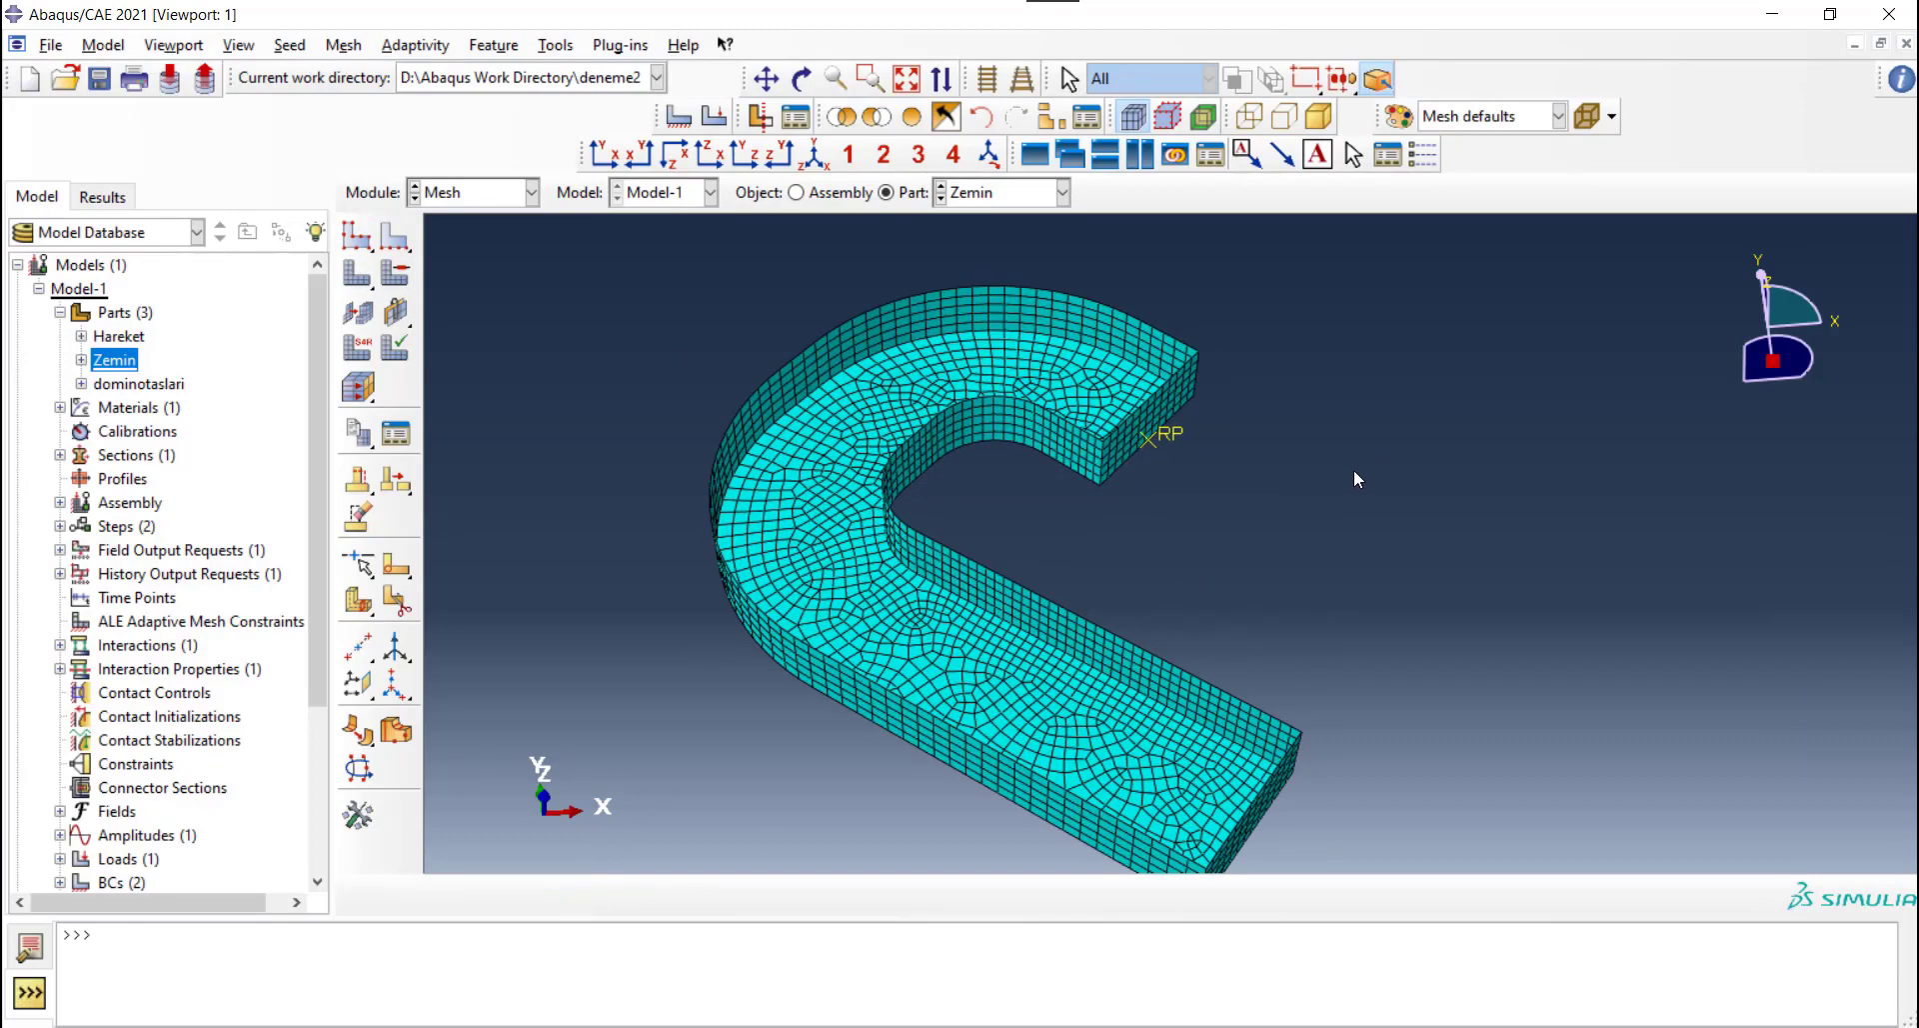
# Select the Hareket part and assign explicit rigid elements to all of it
pyautogui.click(969, 198)
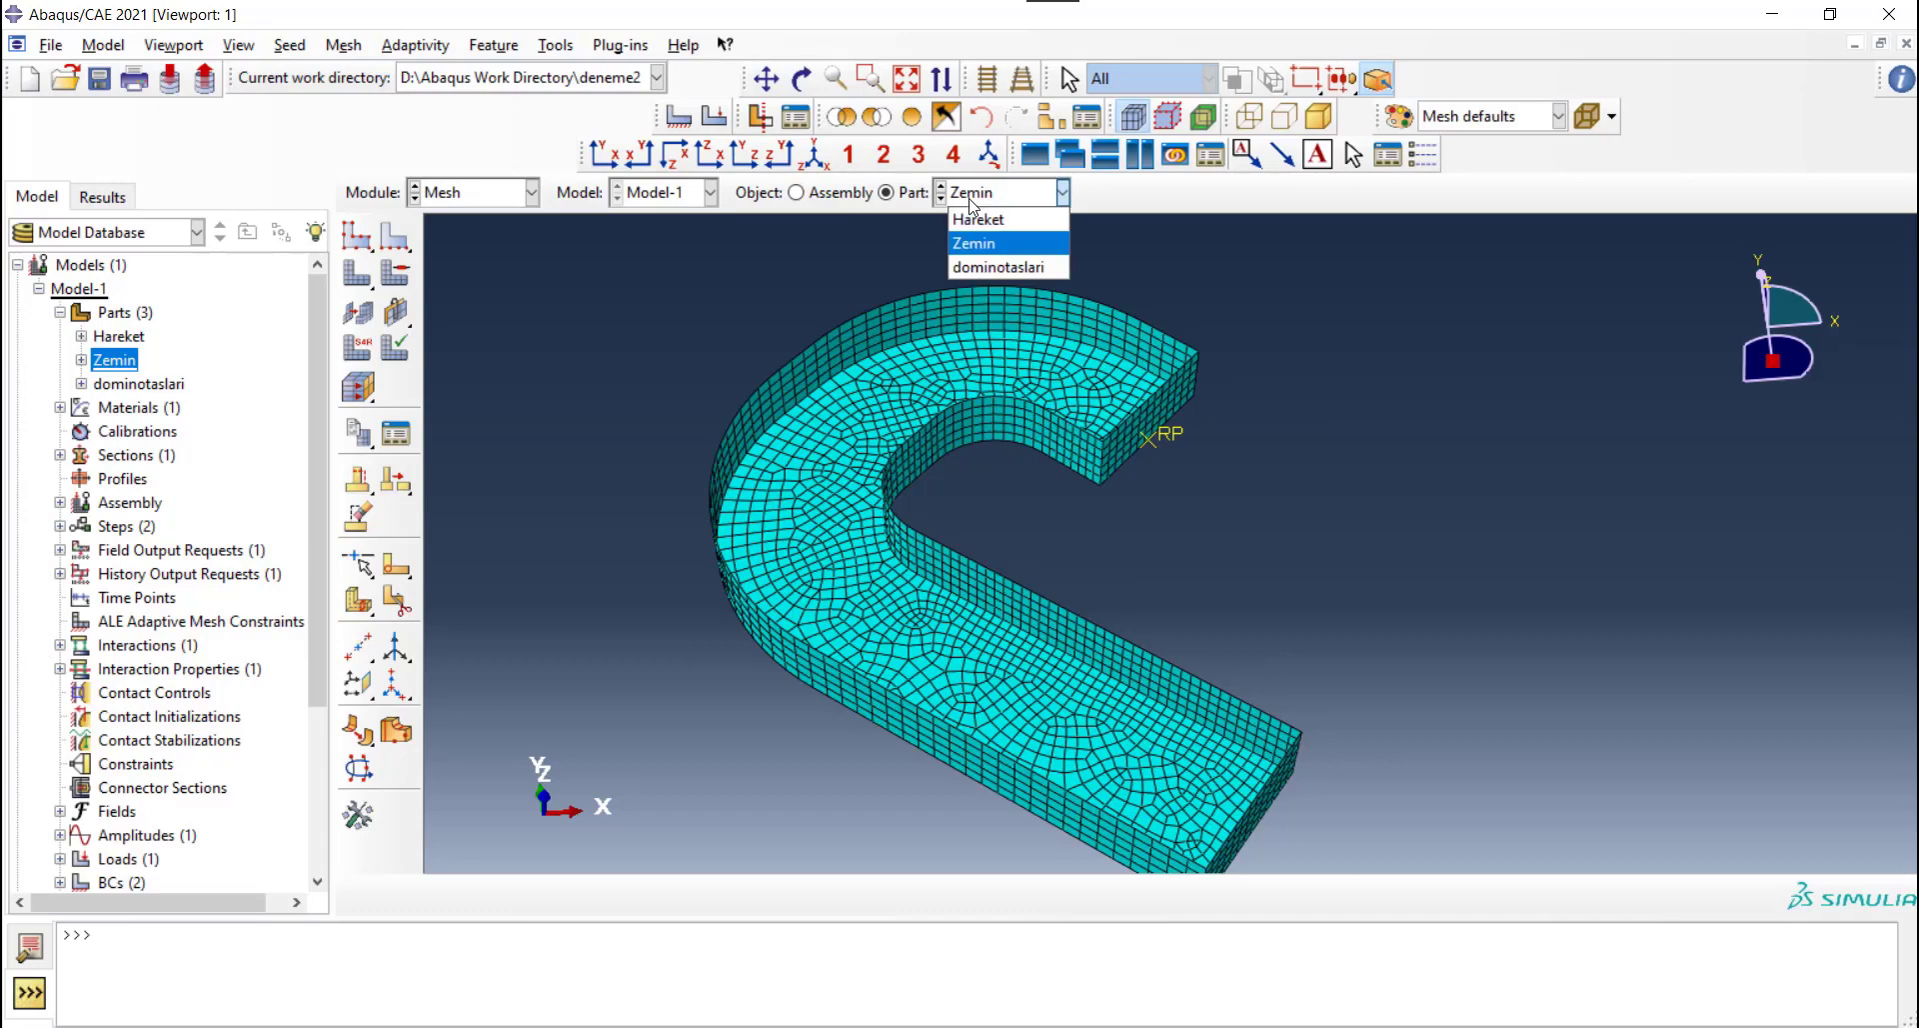
pyautogui.click(979, 212)
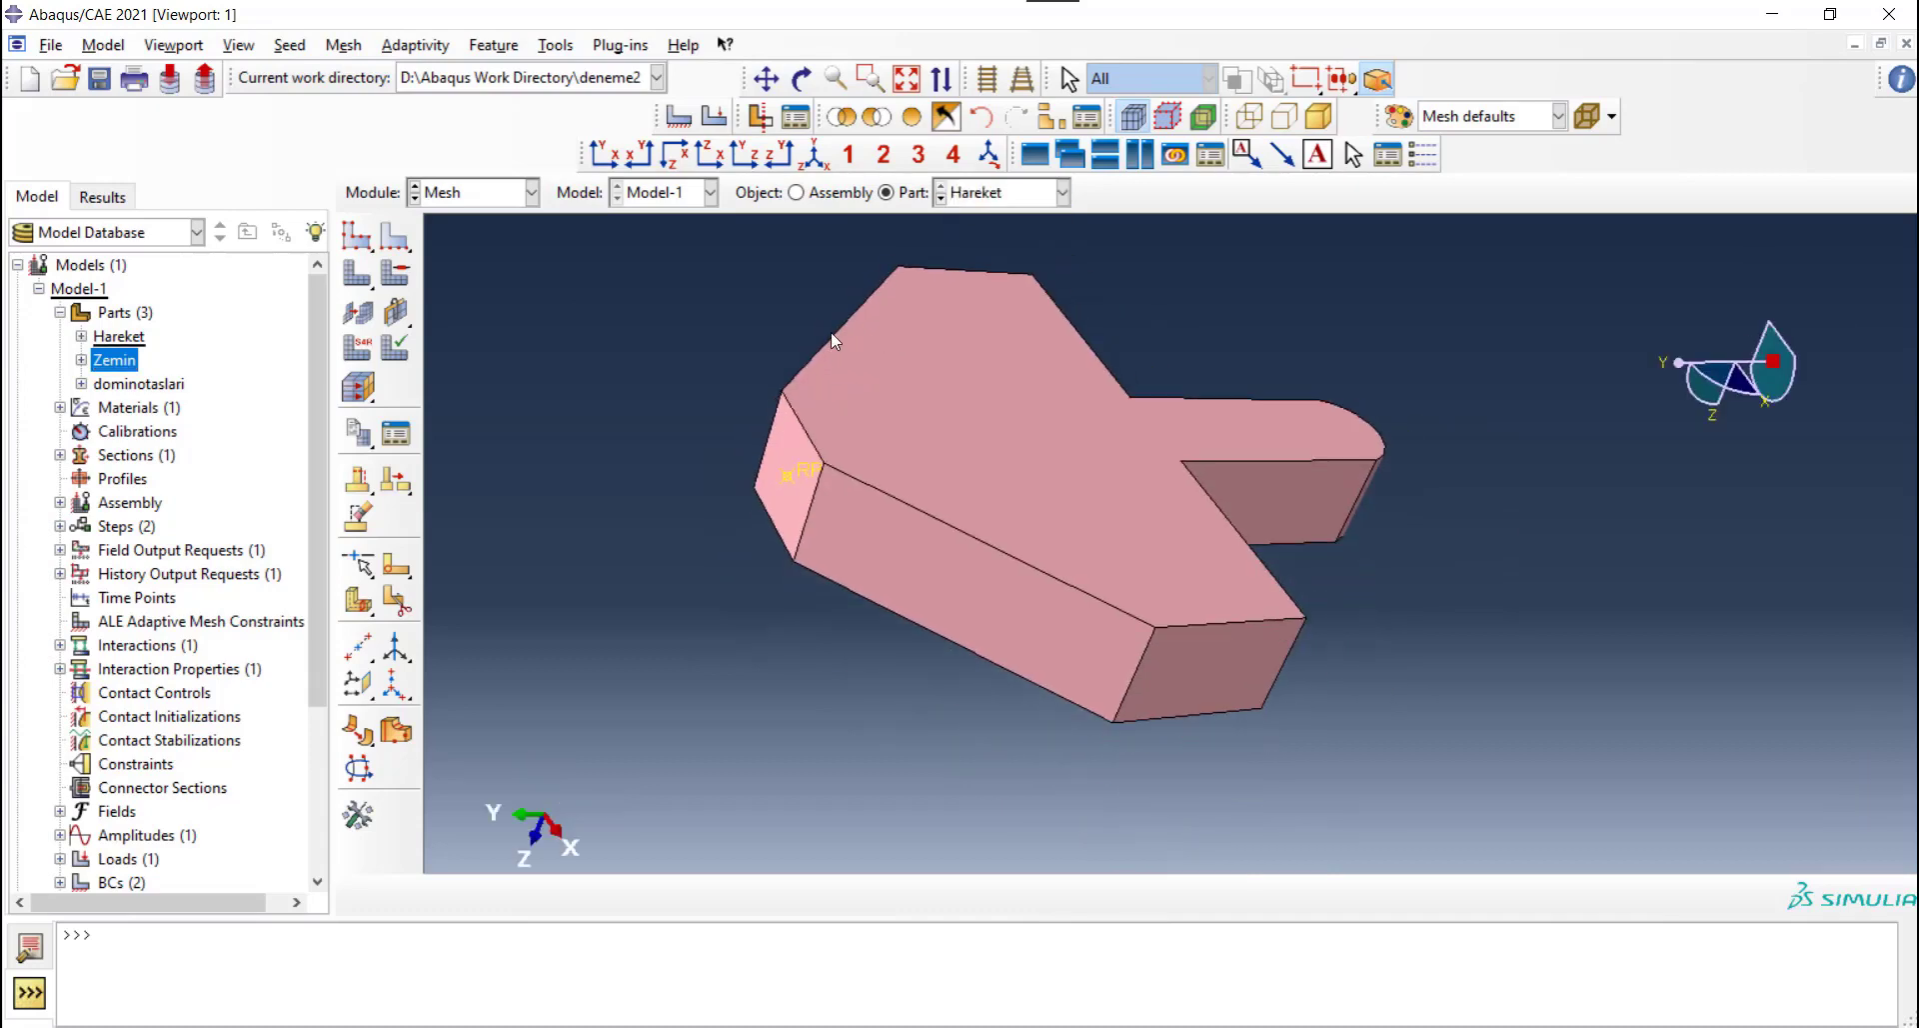
pyautogui.click(358, 347)
pyautogui.moveTo(674, 249); pyautogui.dragTo(1365, 692)
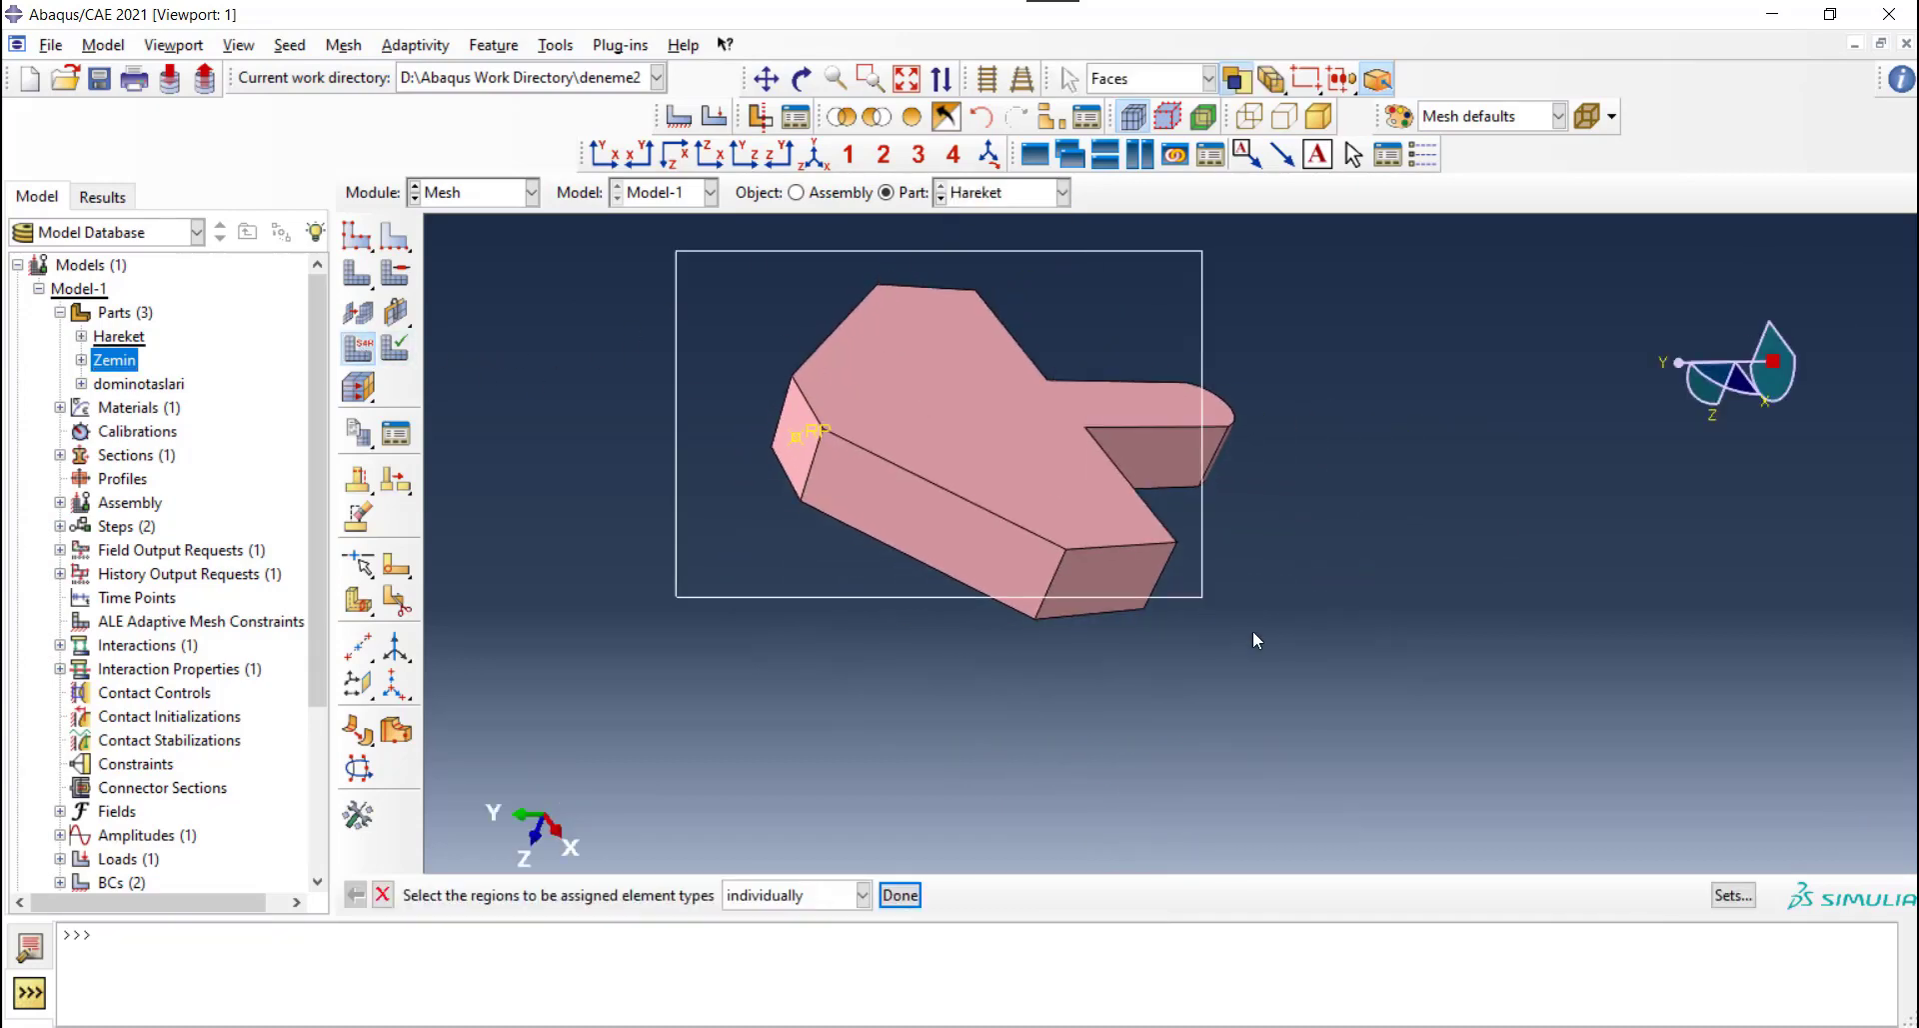
pyautogui.click(899, 894)
pyautogui.click(807, 275)
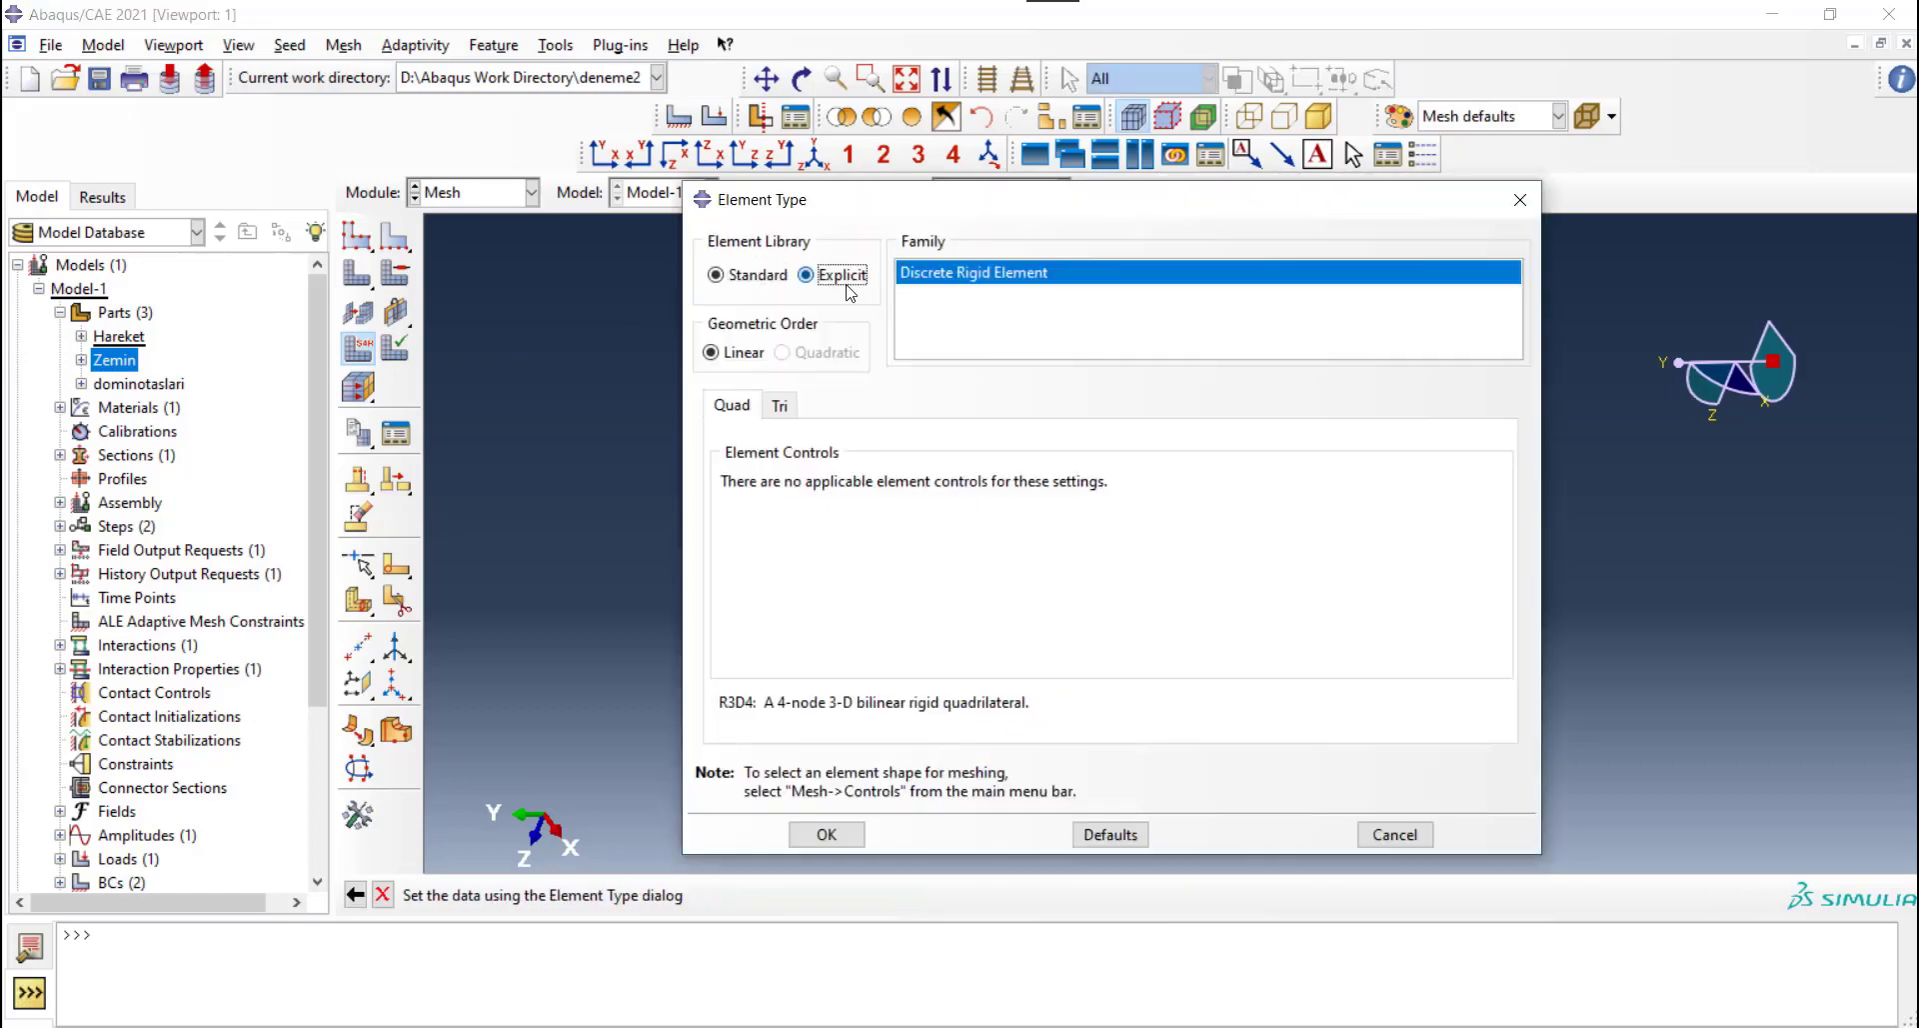
pyautogui.click(826, 834)
pyautogui.click(900, 893)
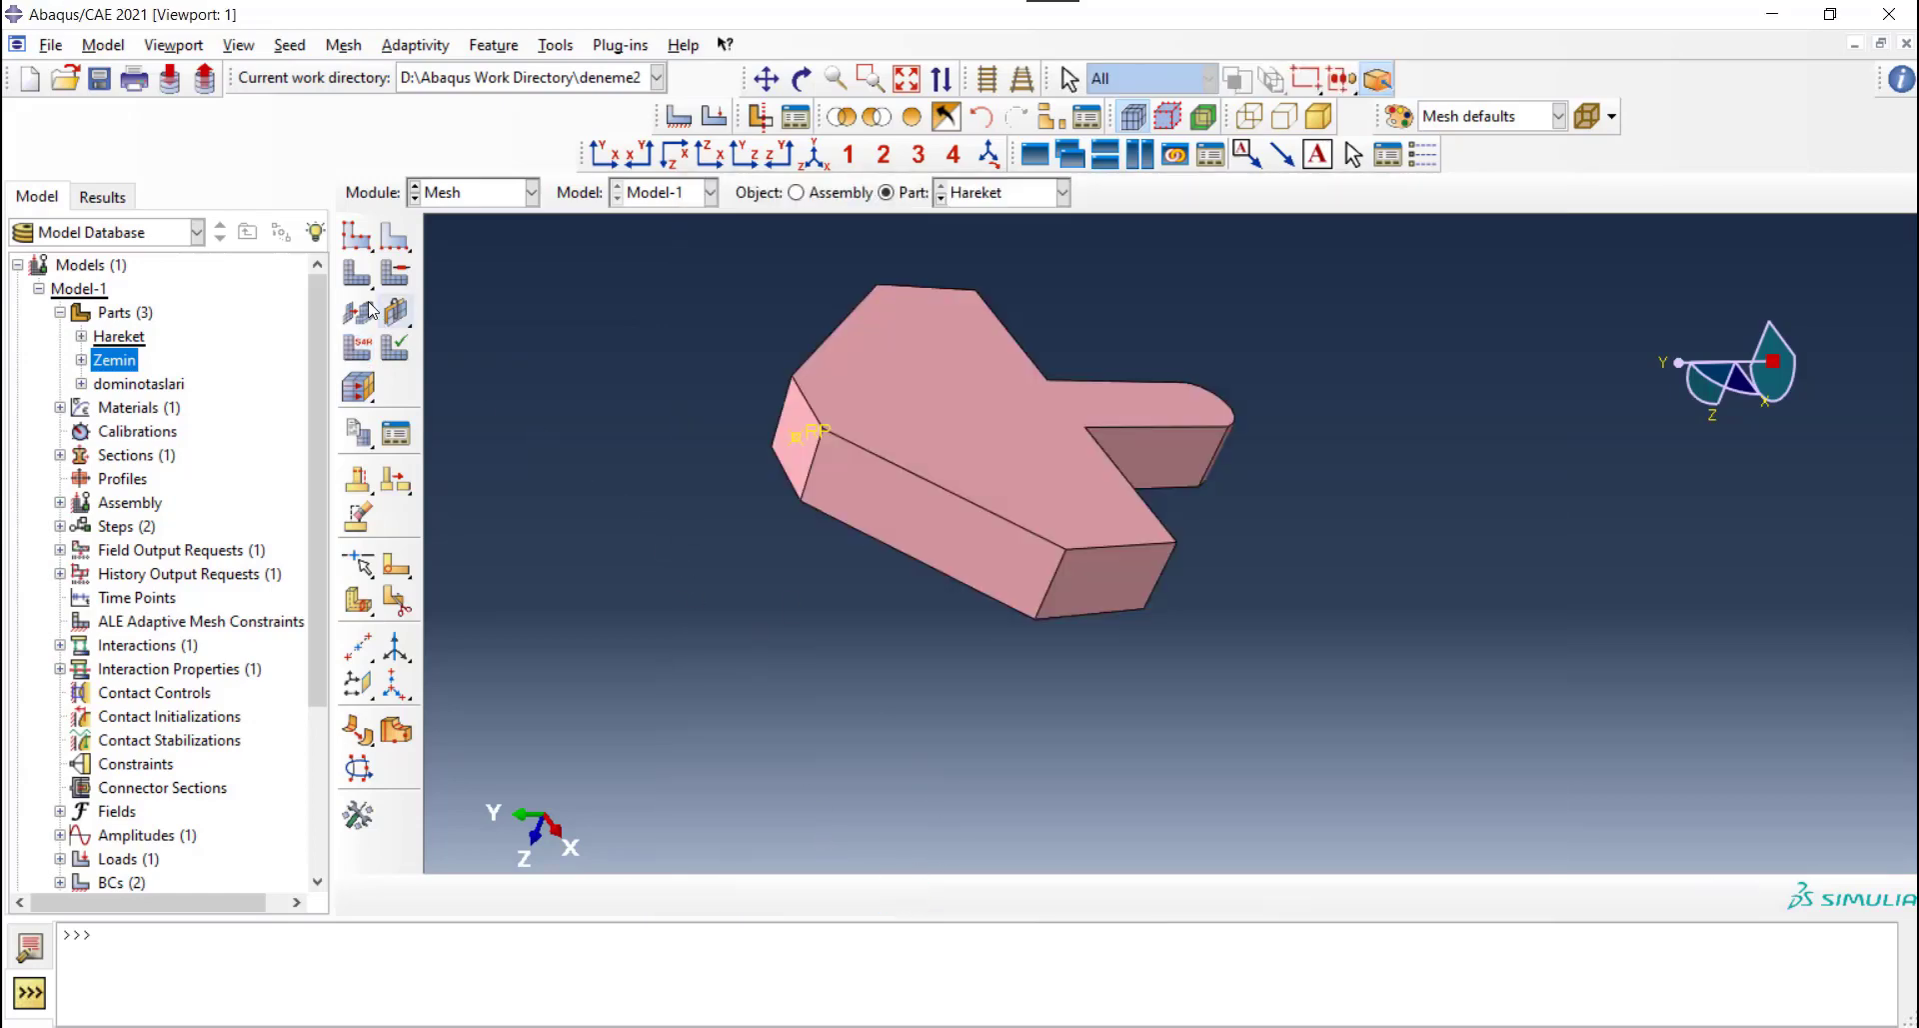
# Mesh the Hareket part, then bring up the dominotaslari part
pyautogui.click(358, 272)
pyautogui.click(566, 896)
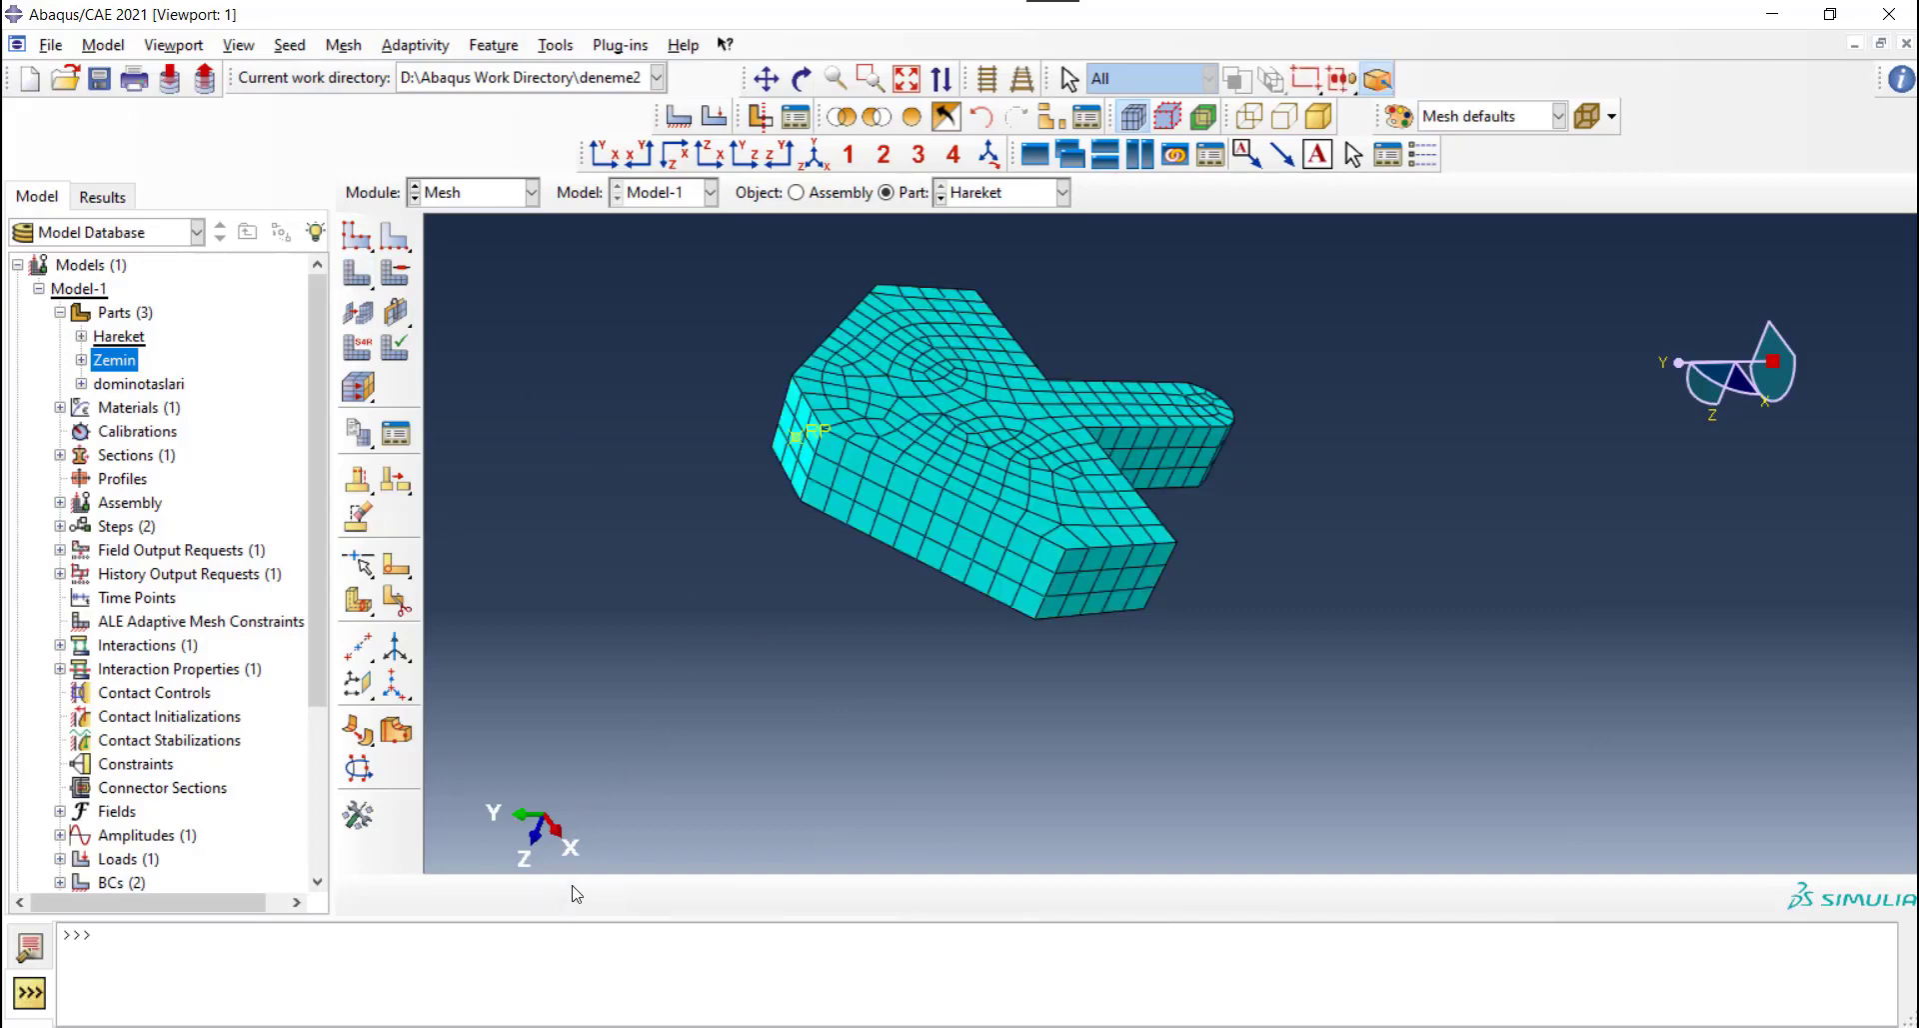
pyautogui.keyDown('ctrl'); pyautogui.keyDown('alt'); pyautogui.moveTo(1174, 303); pyautogui.dragTo(1100, 330); pyautogui.keyUp('alt'); pyautogui.keyUp('ctrl')
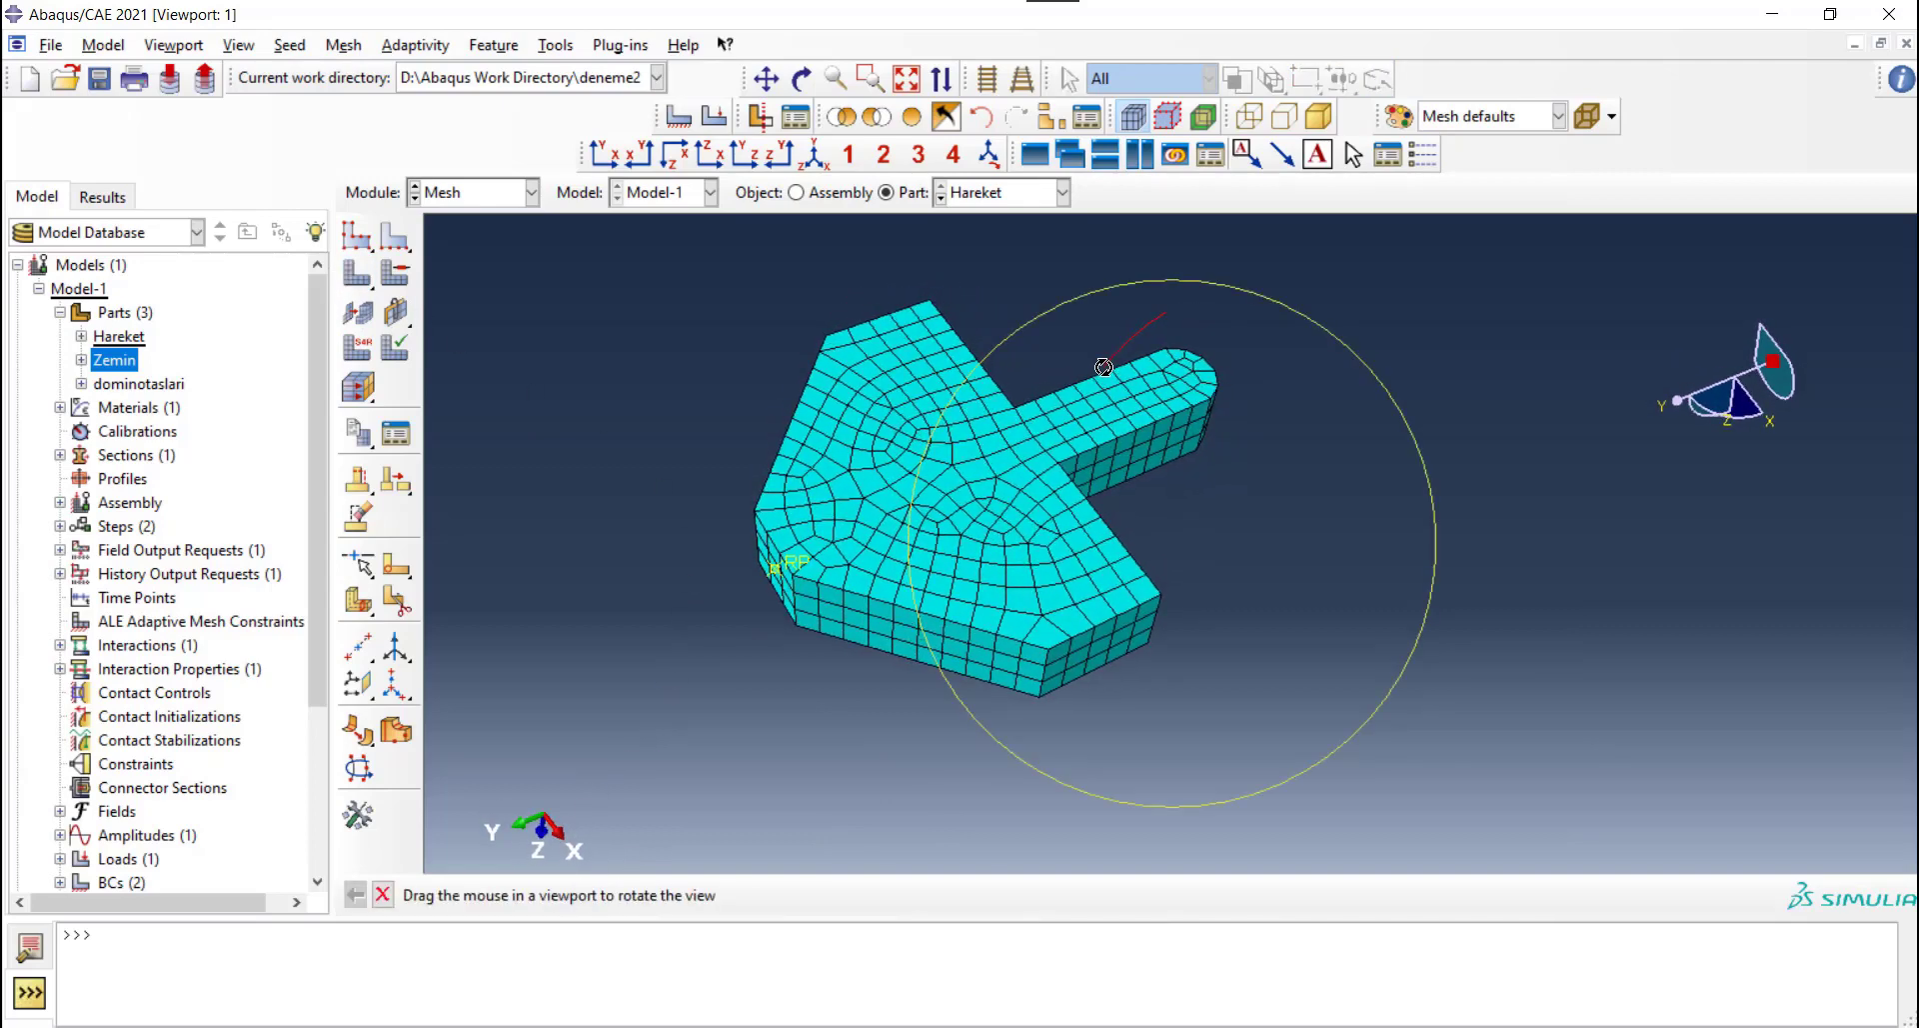
pyautogui.click(1000, 193)
pyautogui.click(986, 267)
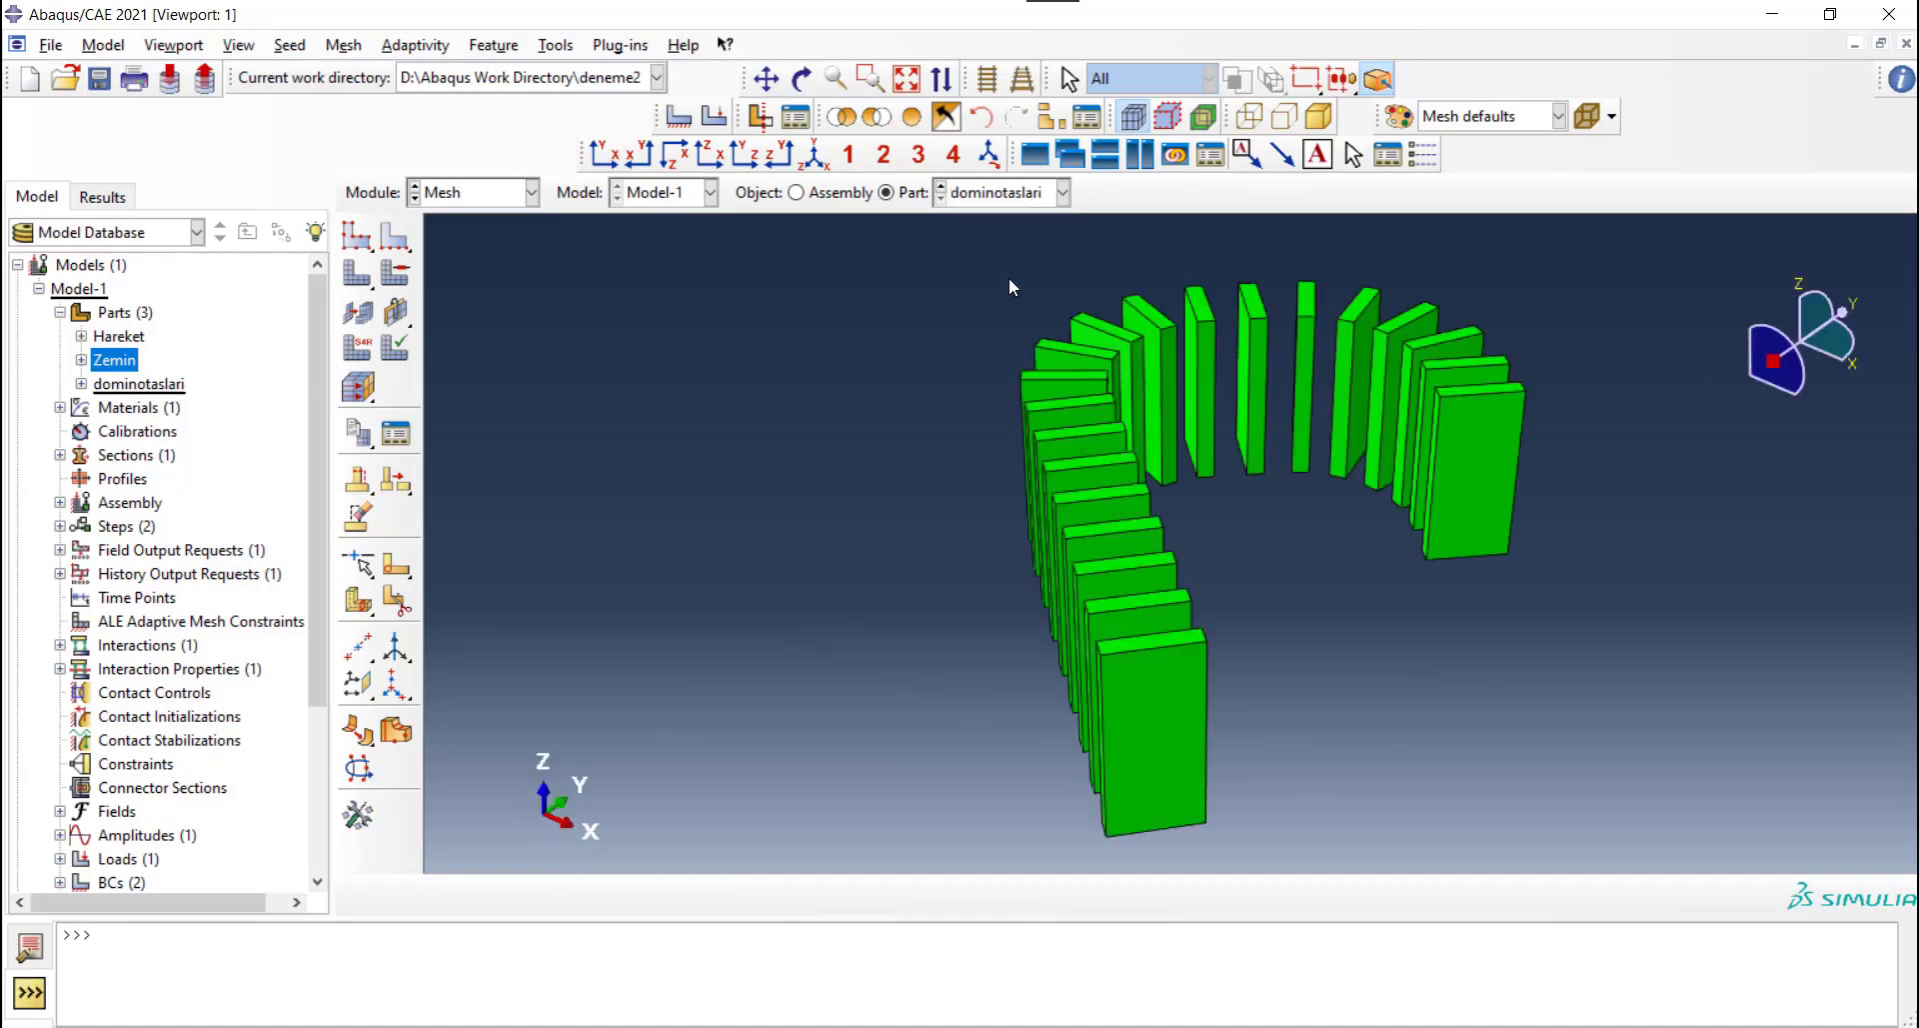
# Assign explicit 3D stress elements to all the dominoes
pyautogui.click(357, 347)
pyautogui.moveTo(819, 265); pyautogui.dragTo(1365, 700)
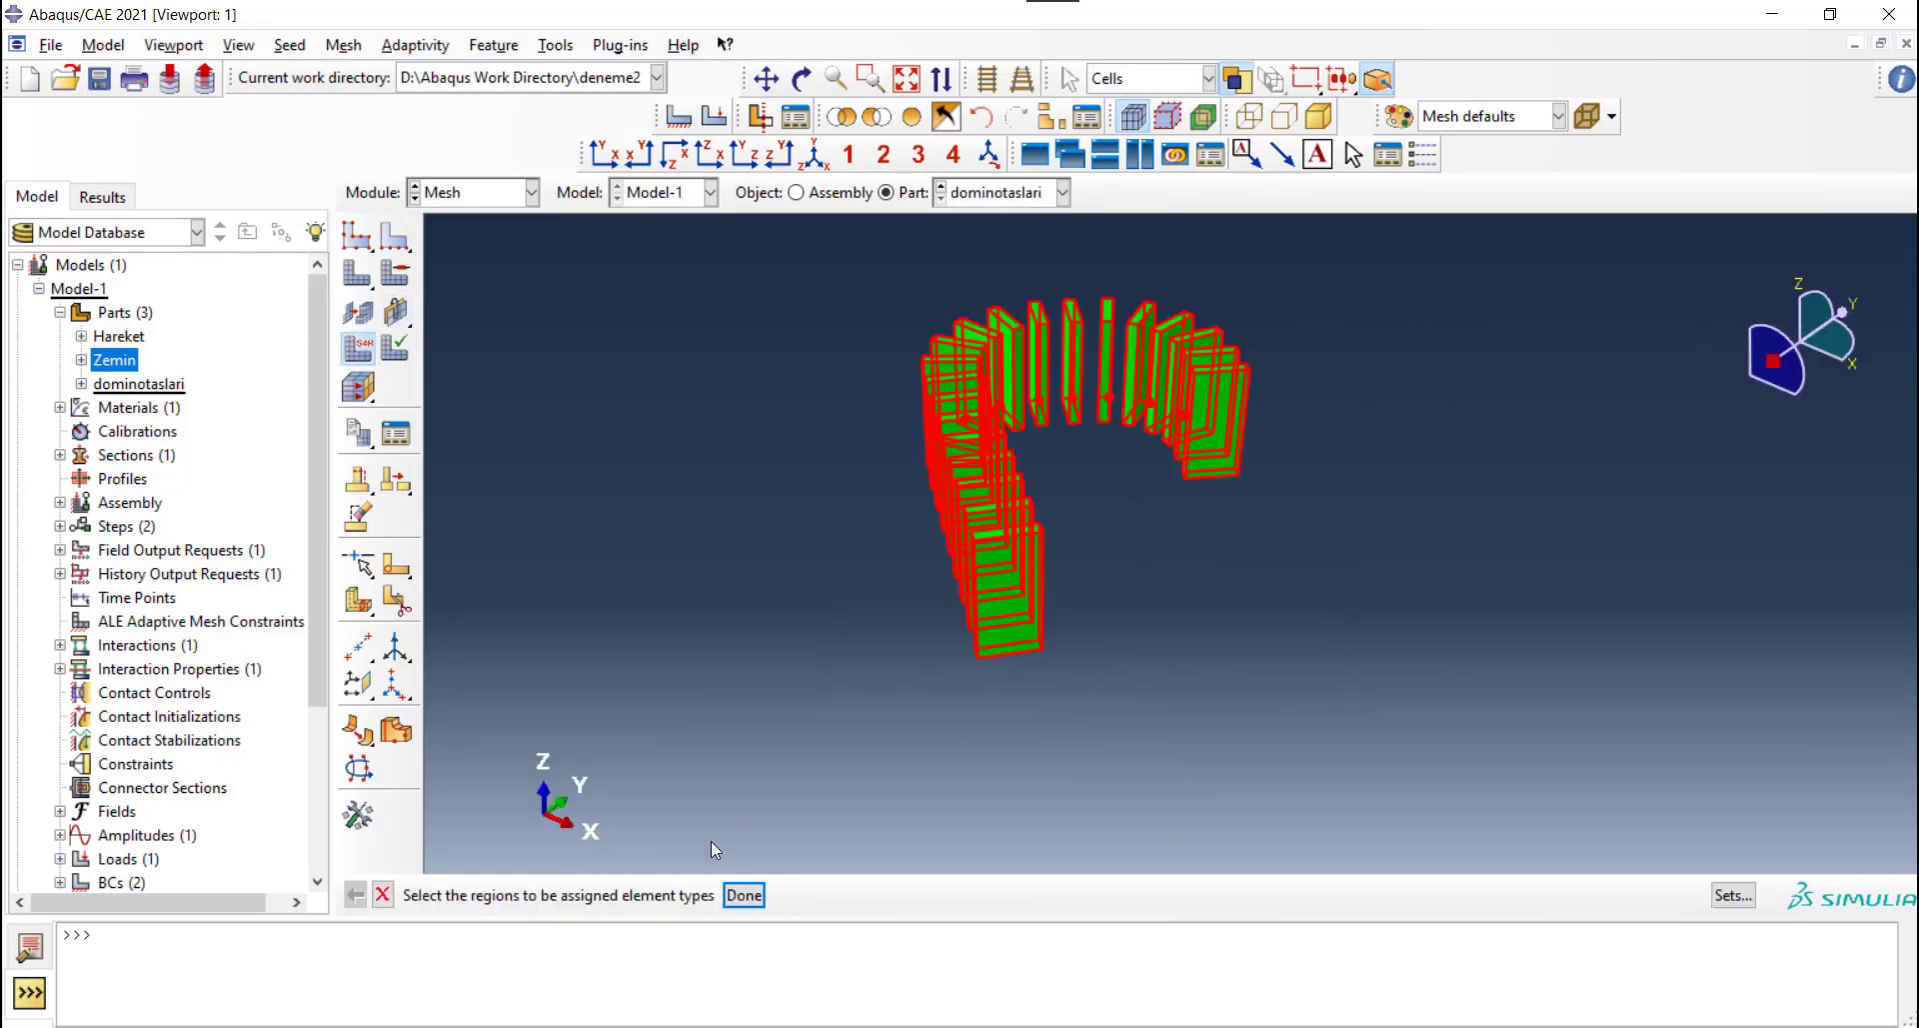
pyautogui.click(745, 895)
pyautogui.click(838, 276)
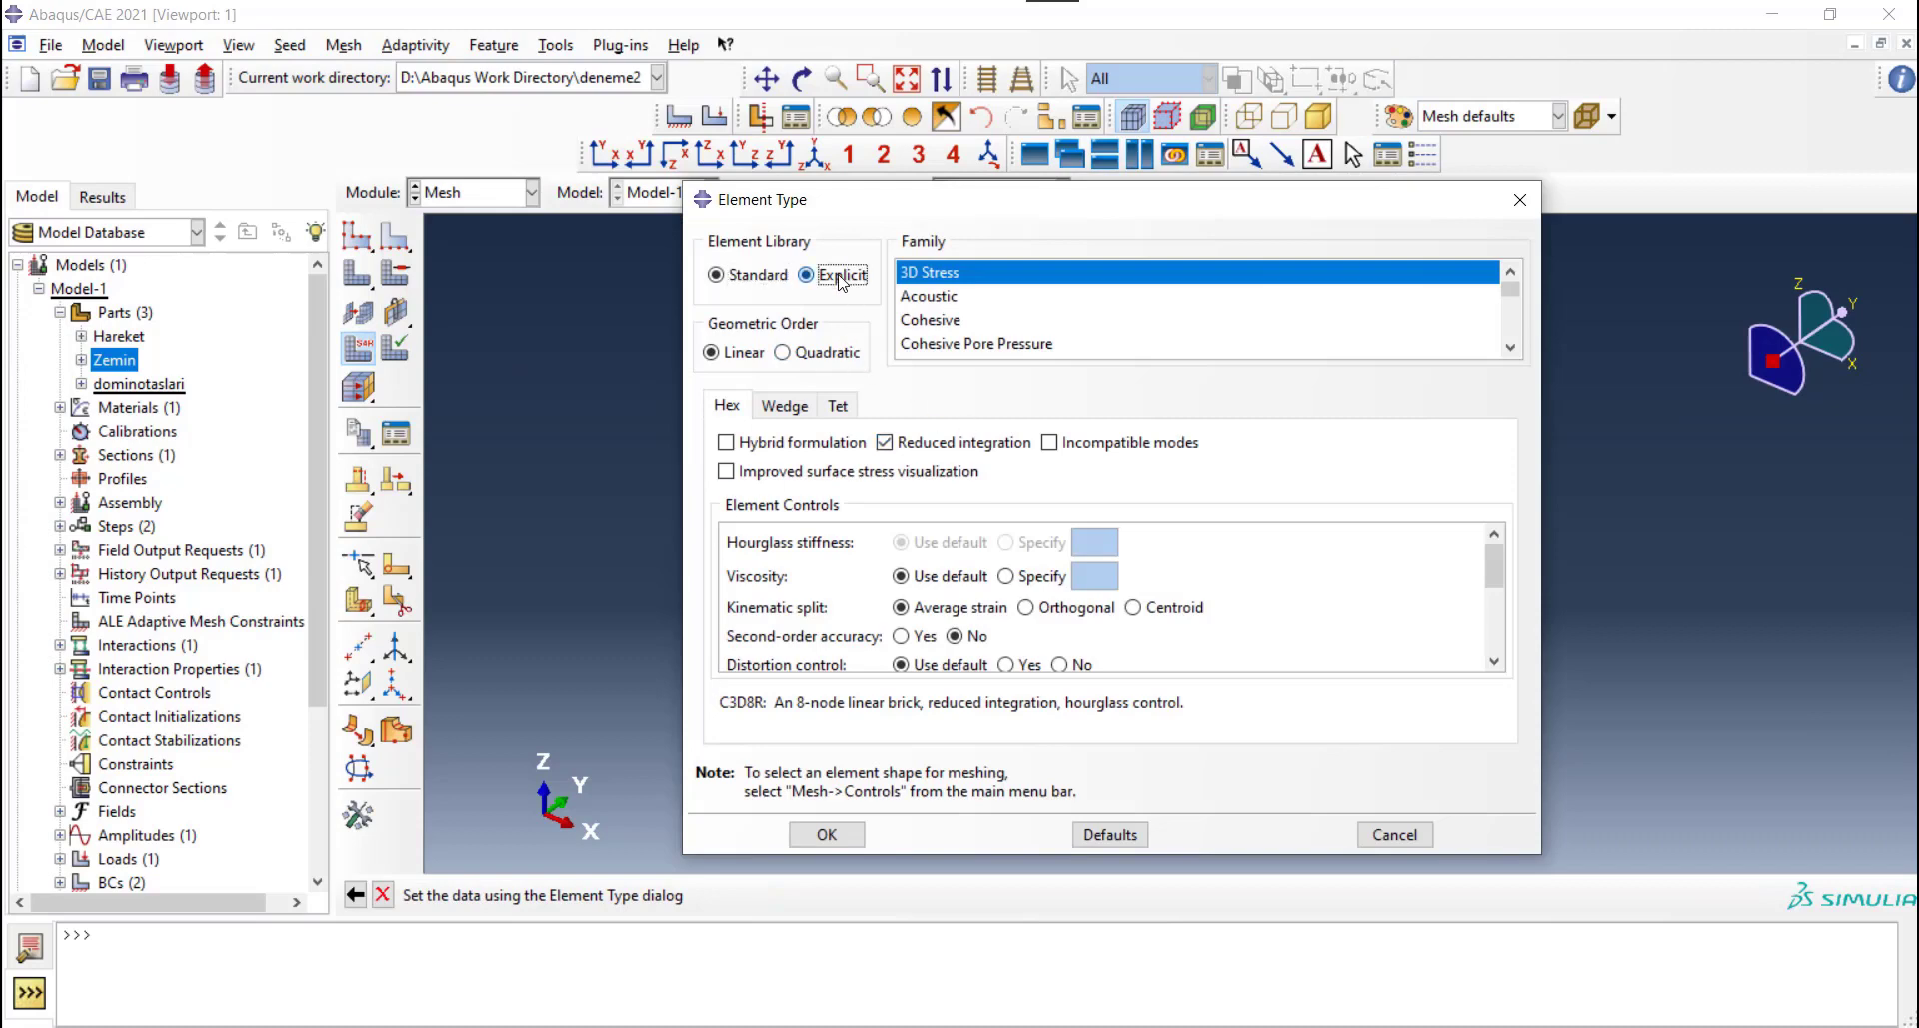
pyautogui.click(826, 834)
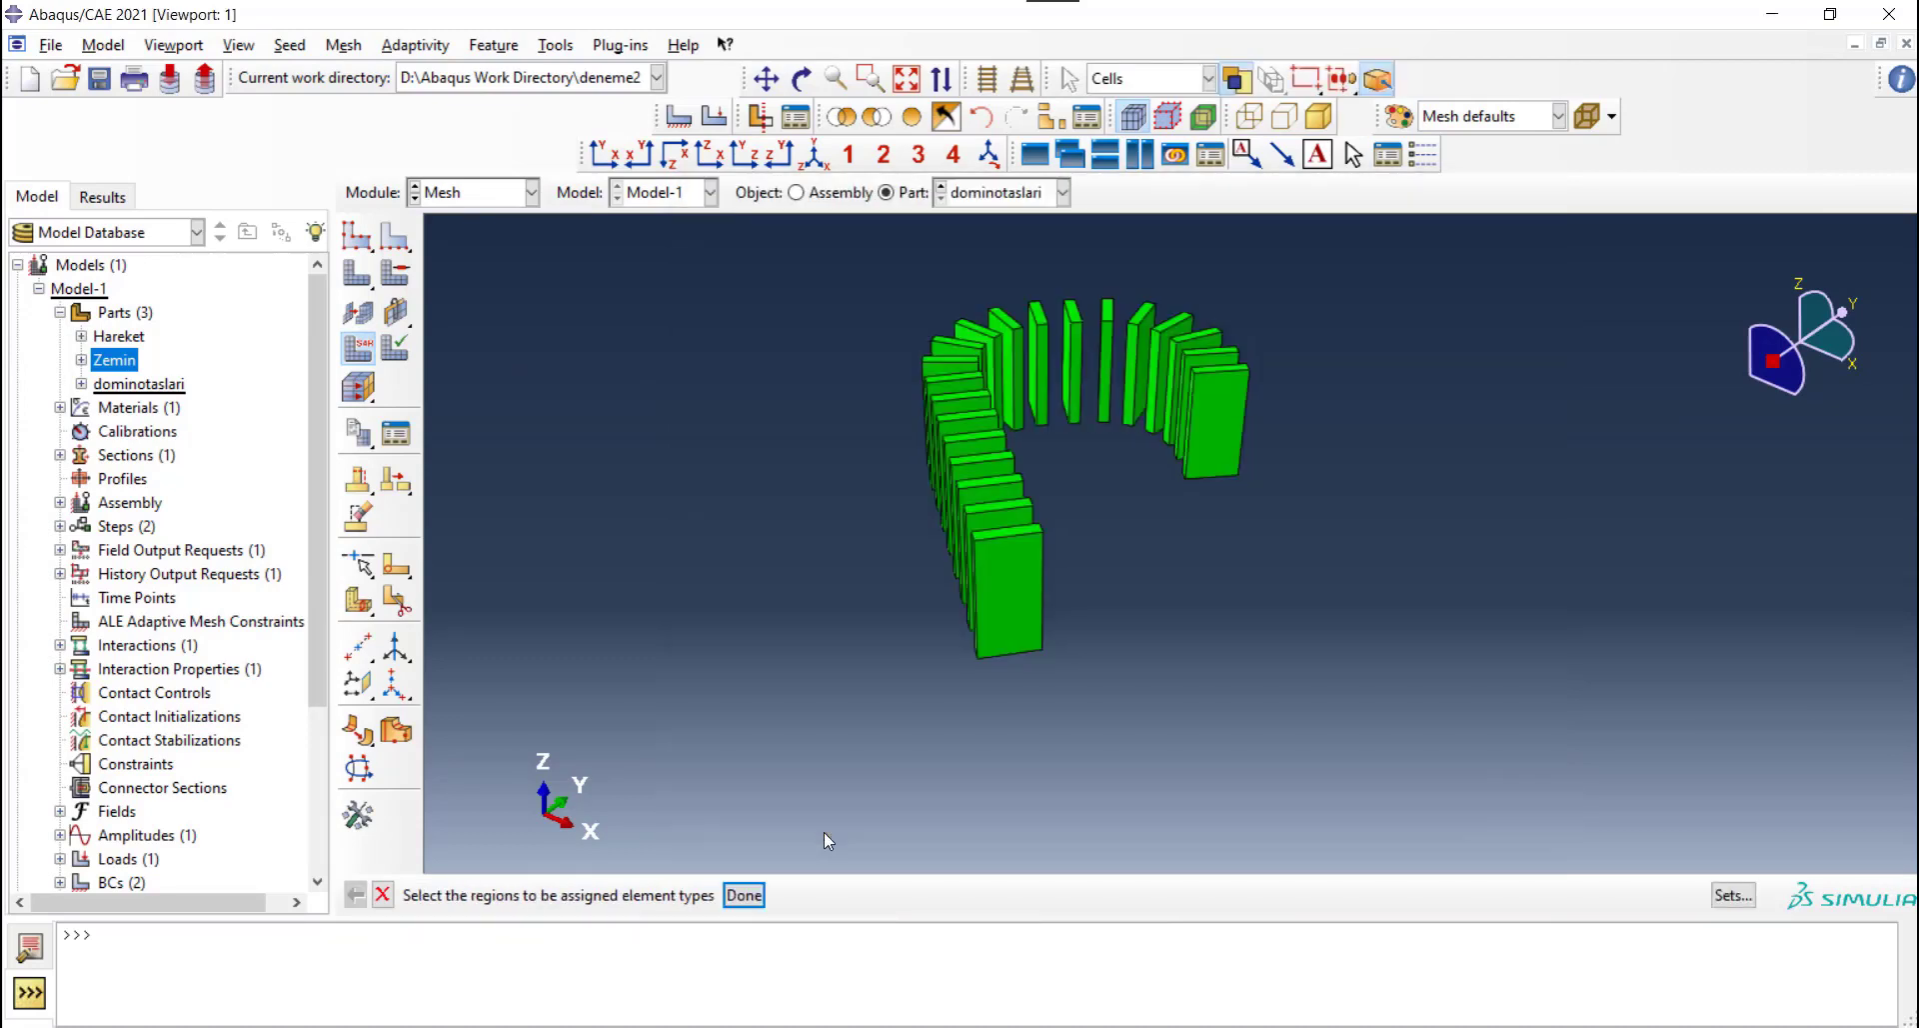
pyautogui.click(744, 895)
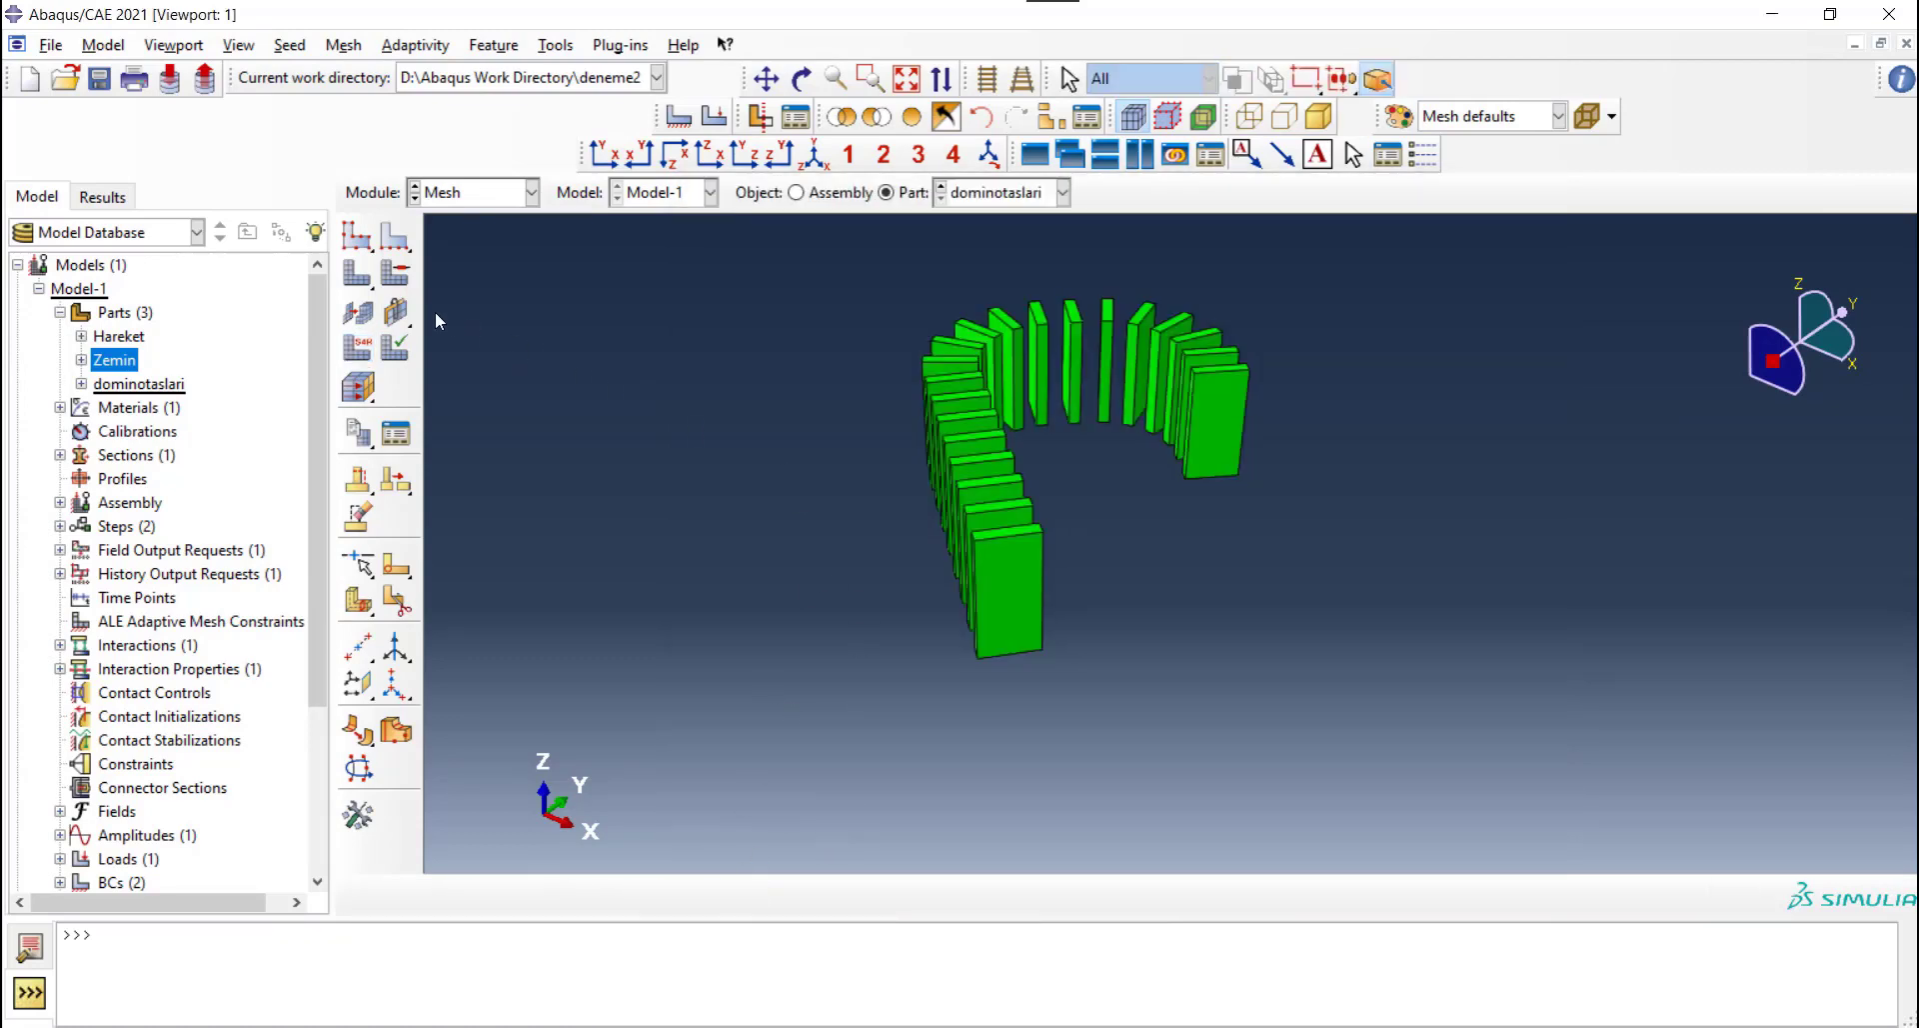
# Mesh the dominotaslari part into hexahedral bricks
pyautogui.click(358, 273)
pyautogui.click(565, 896)
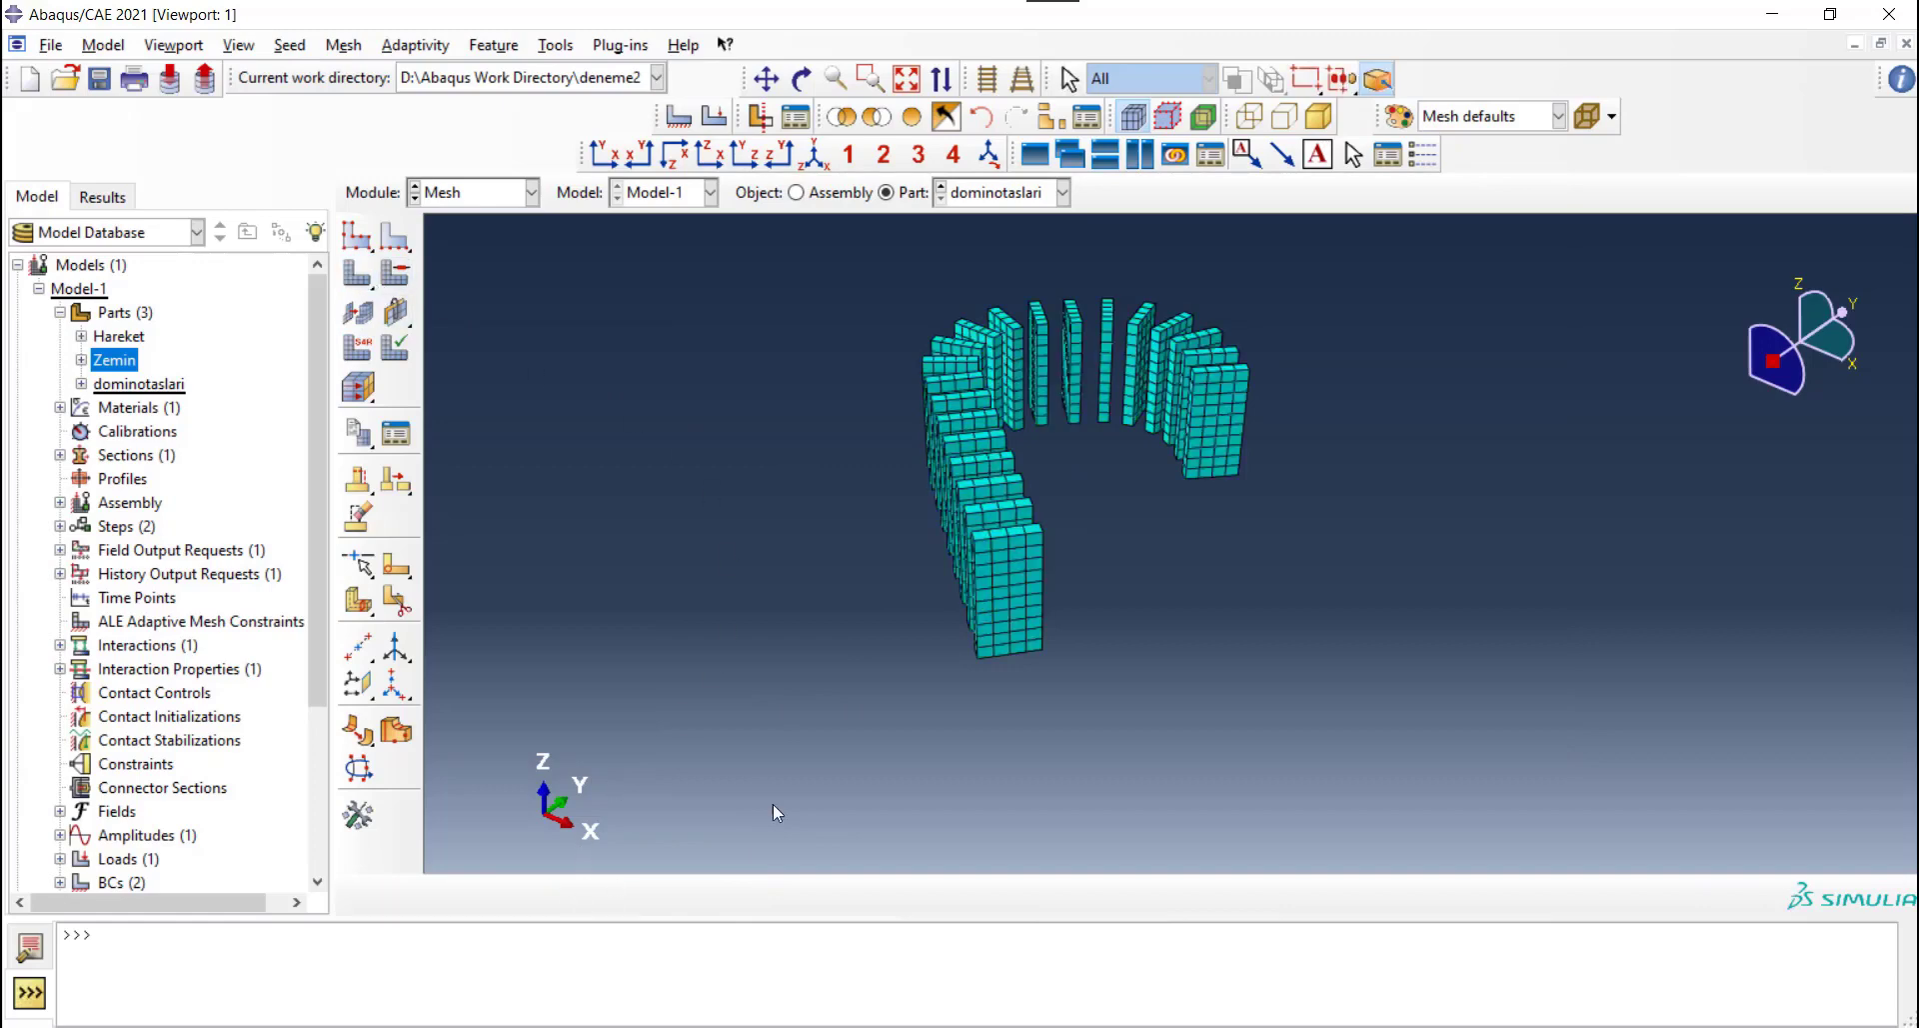
pyautogui.scroll(1, 1405, 364)
pyautogui.scroll(1, 1263, 429)
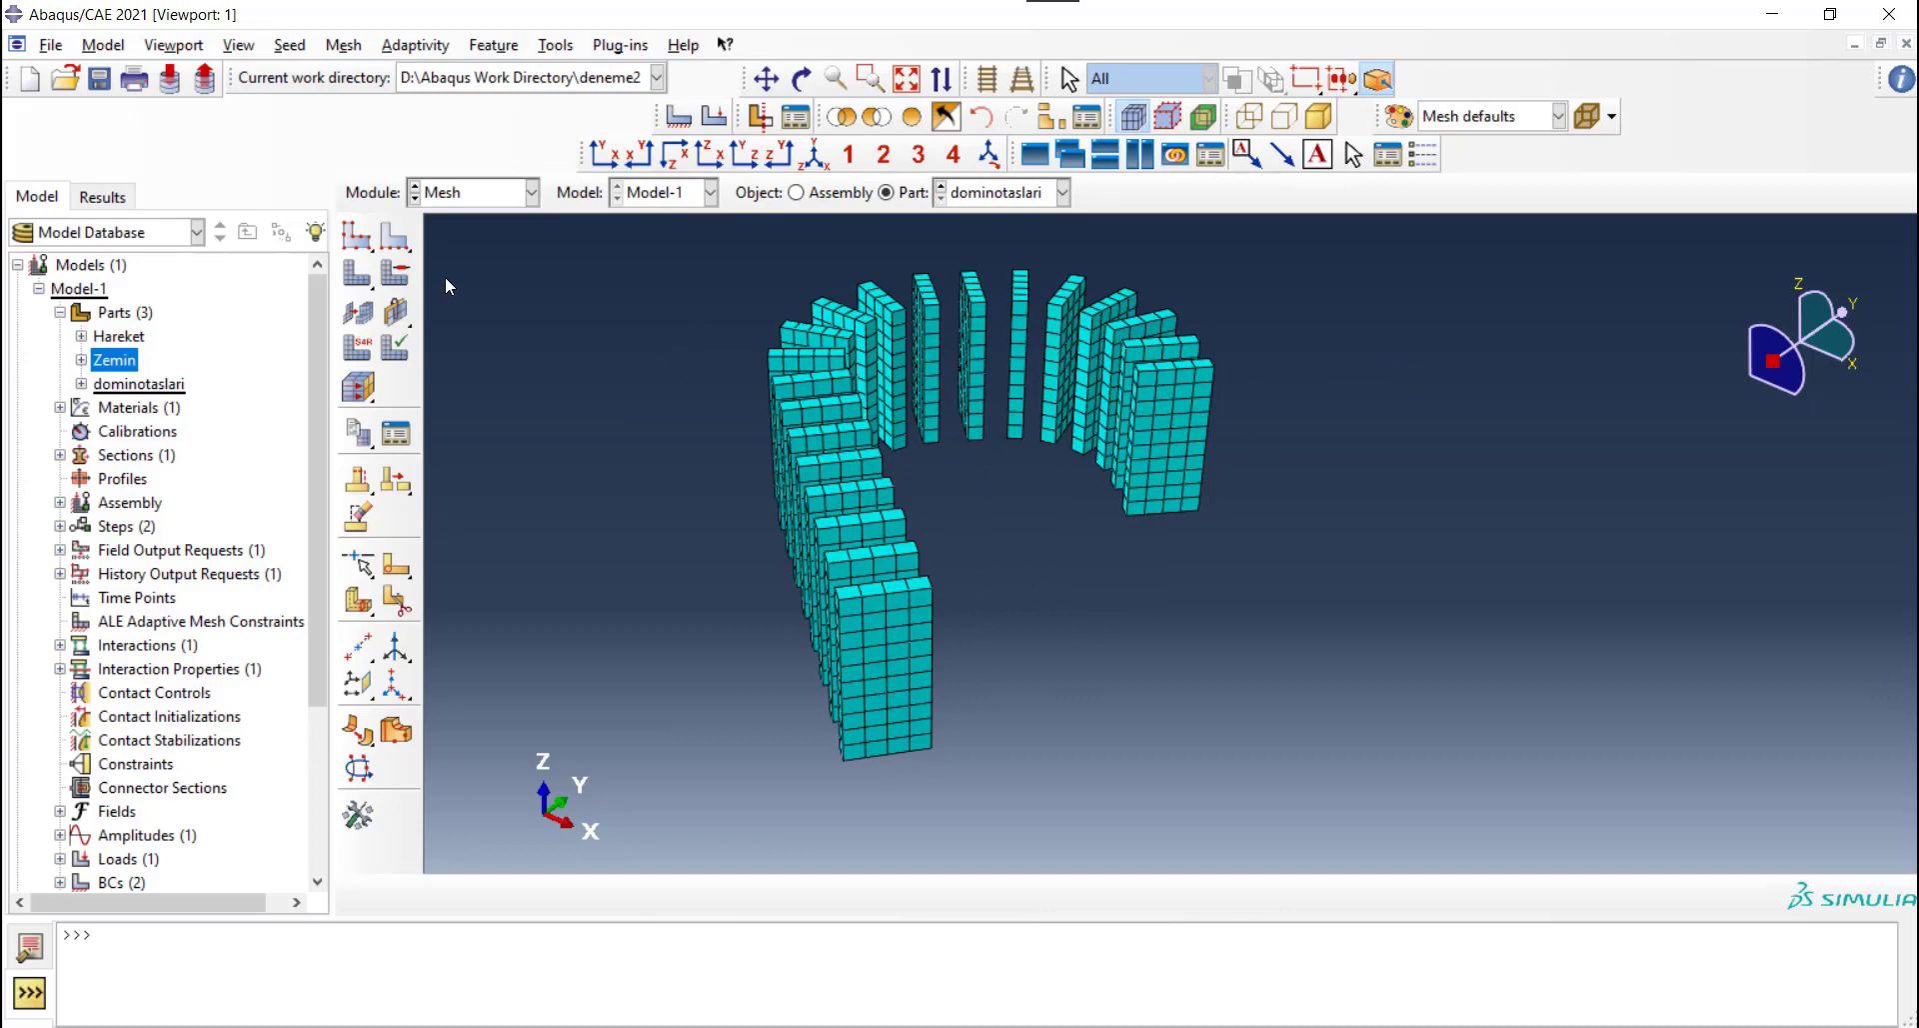
# Review the mesh controls for all dominoes and close them without changes
pyautogui.click(395, 273)
pyautogui.scroll(-1, 698, 352)
pyautogui.moveTo(690, 252); pyautogui.dragTo(1196, 652)
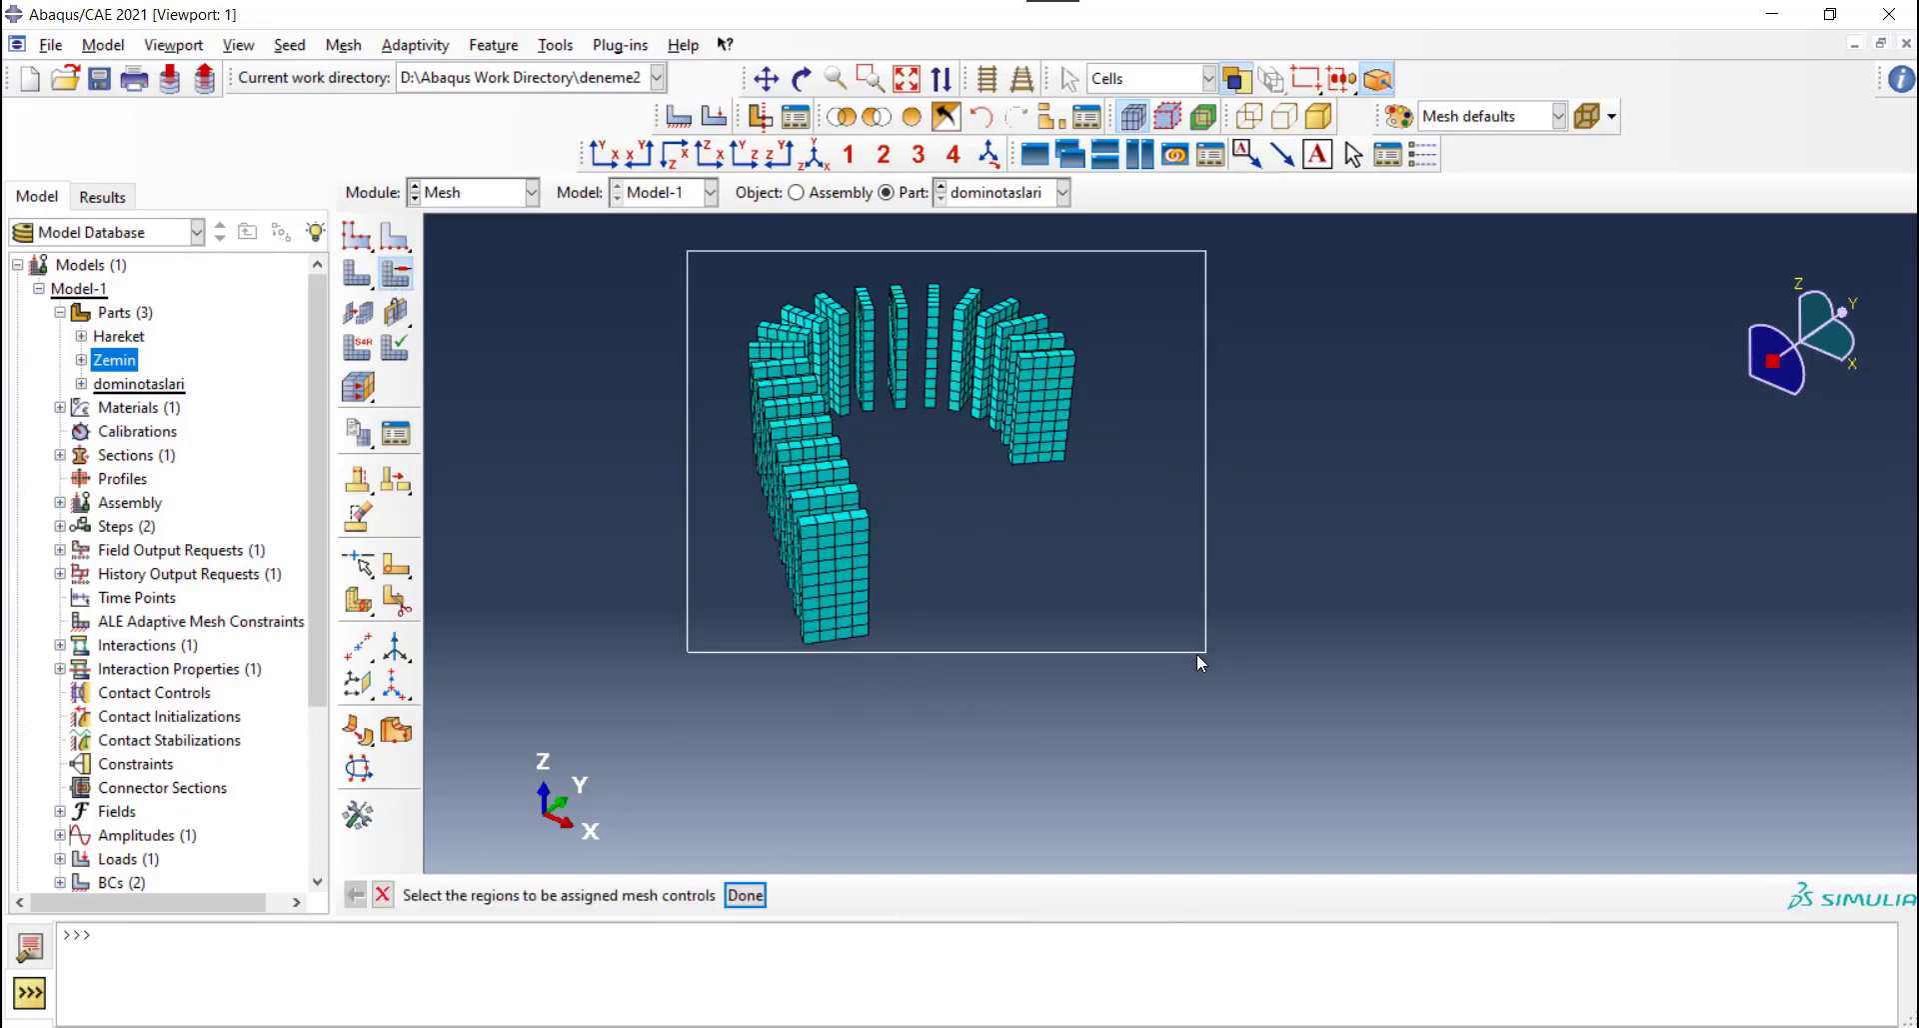
pyautogui.click(746, 895)
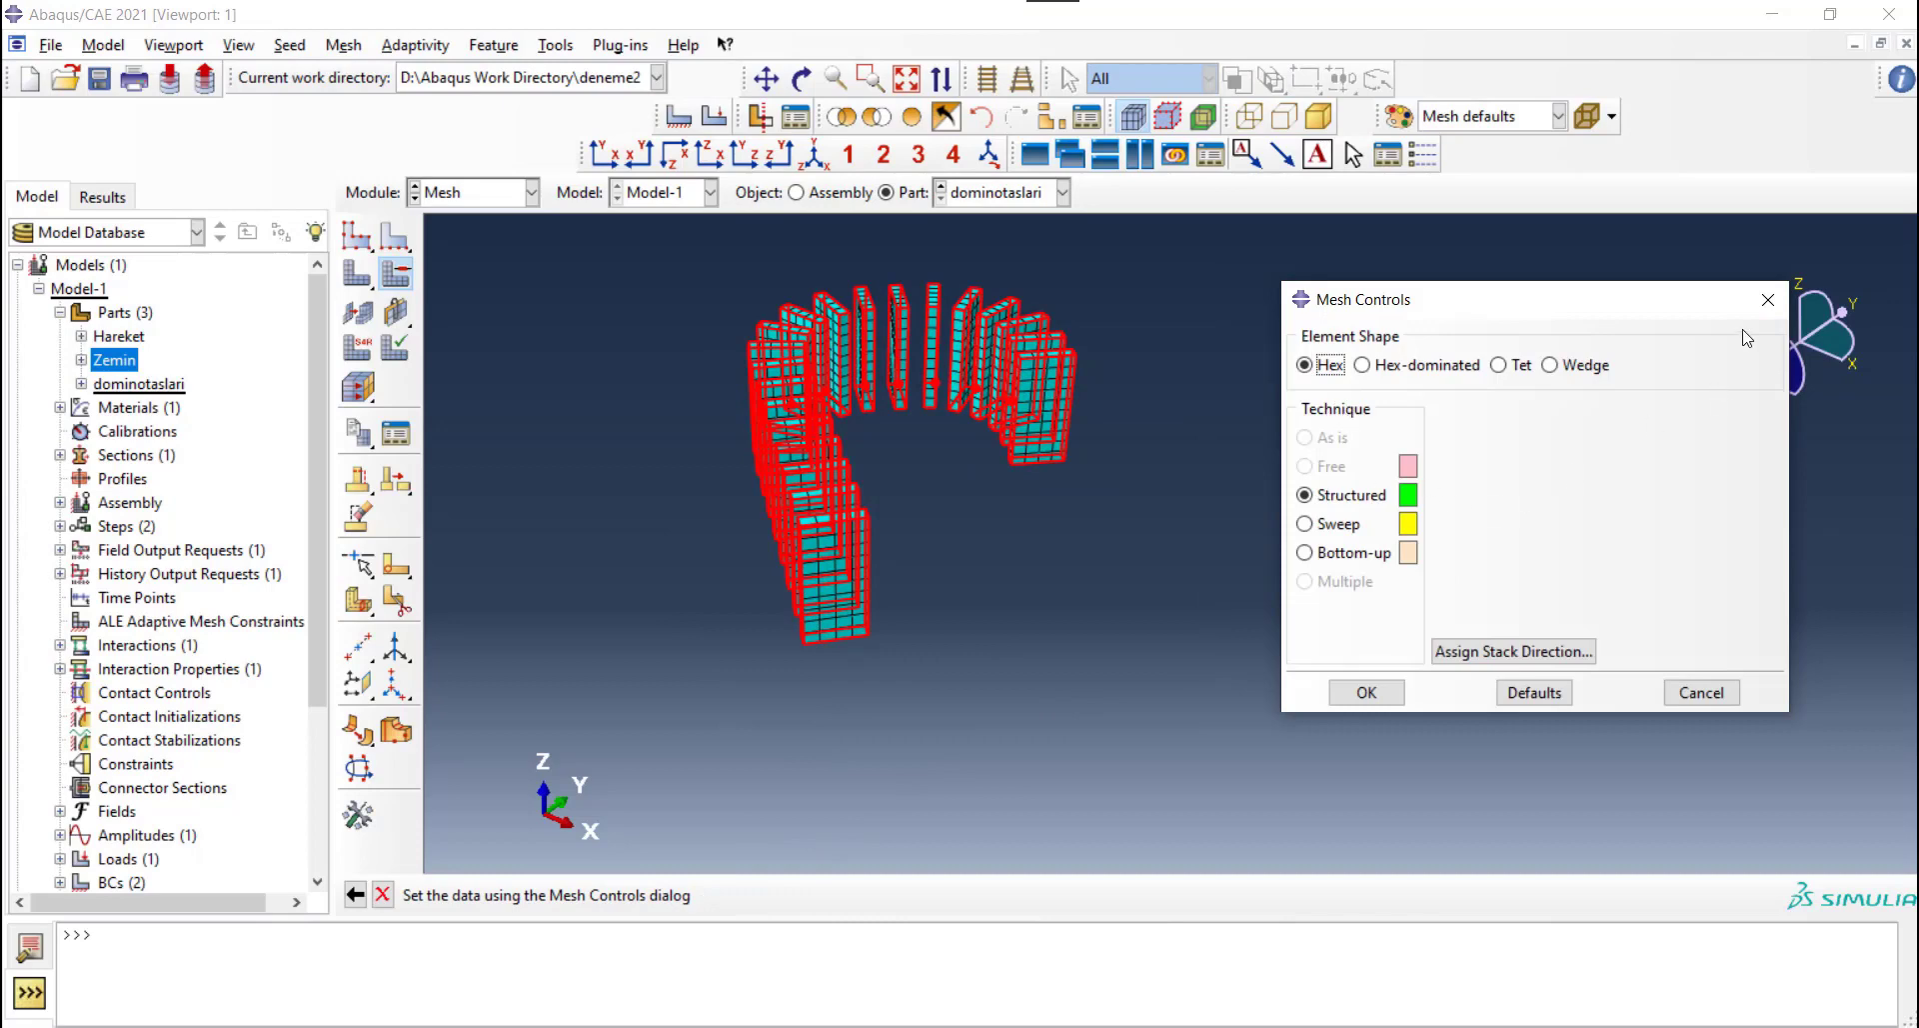
pyautogui.click(1769, 310)
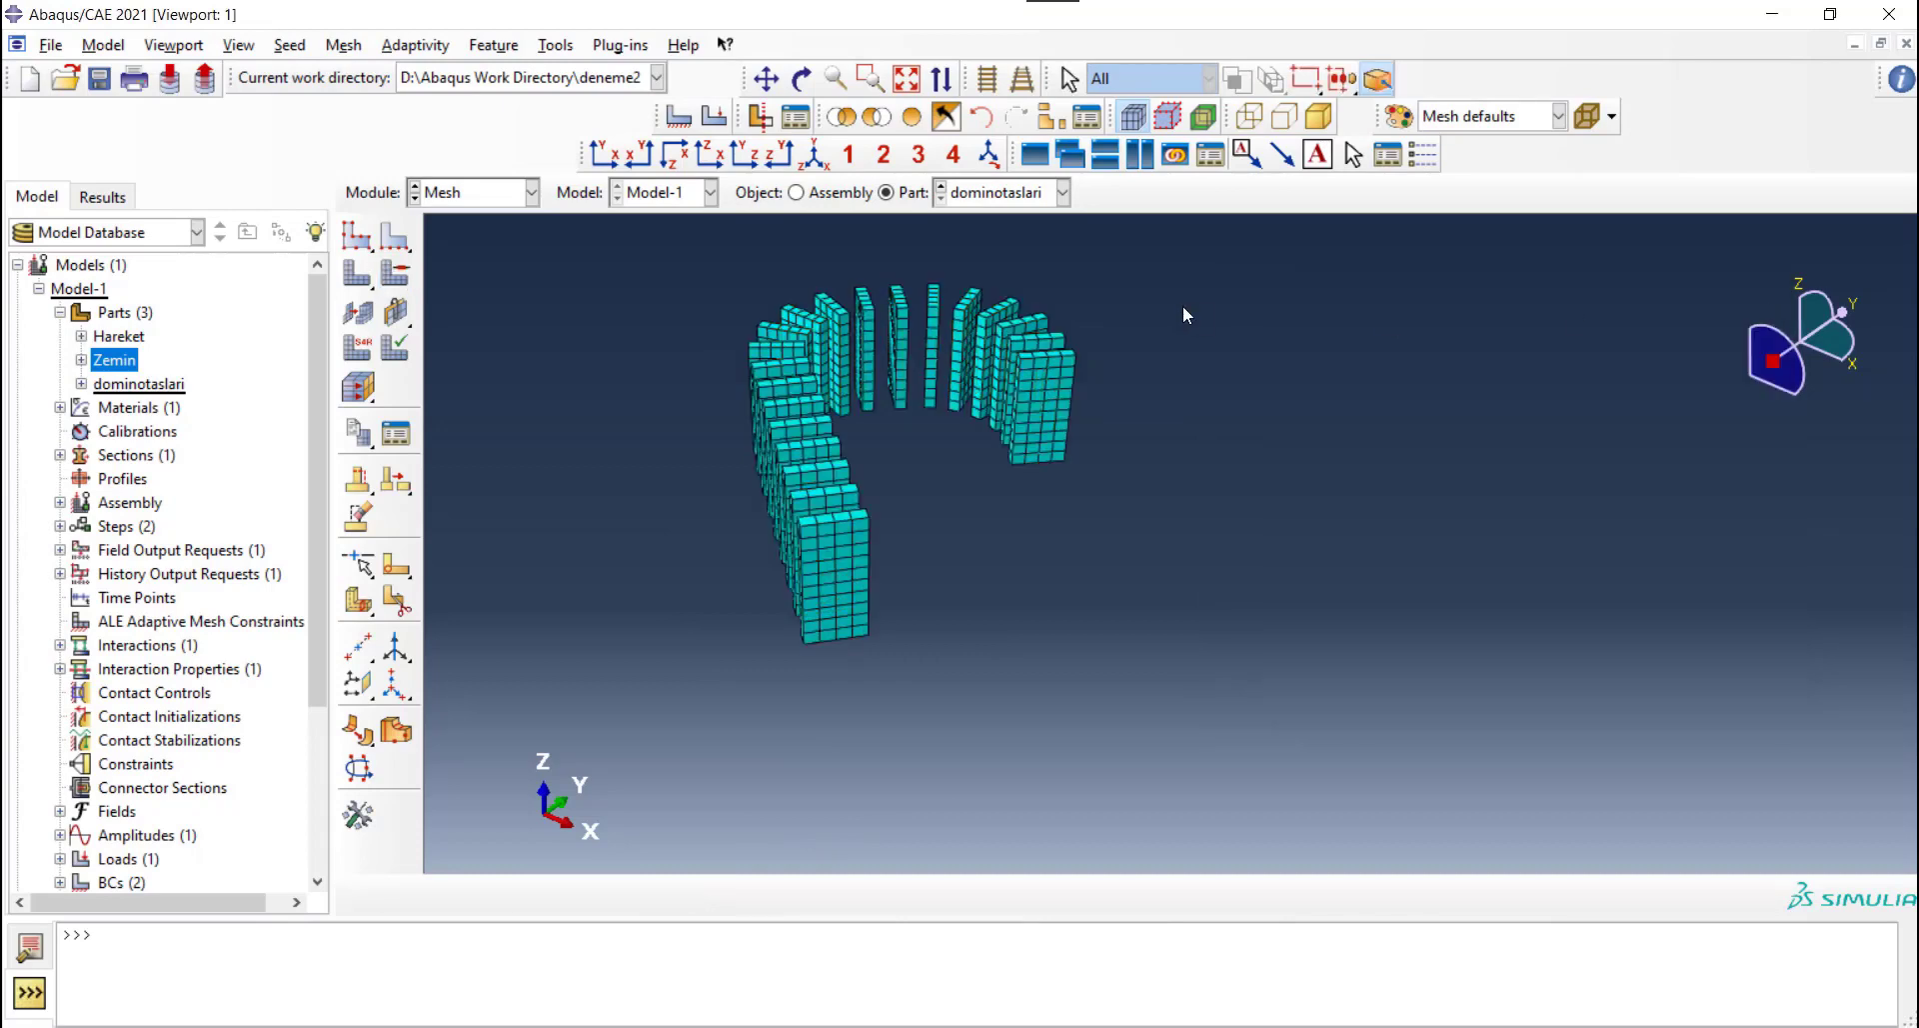
pyautogui.scroll(-1, 1179, 313)
pyautogui.click(462, 196)
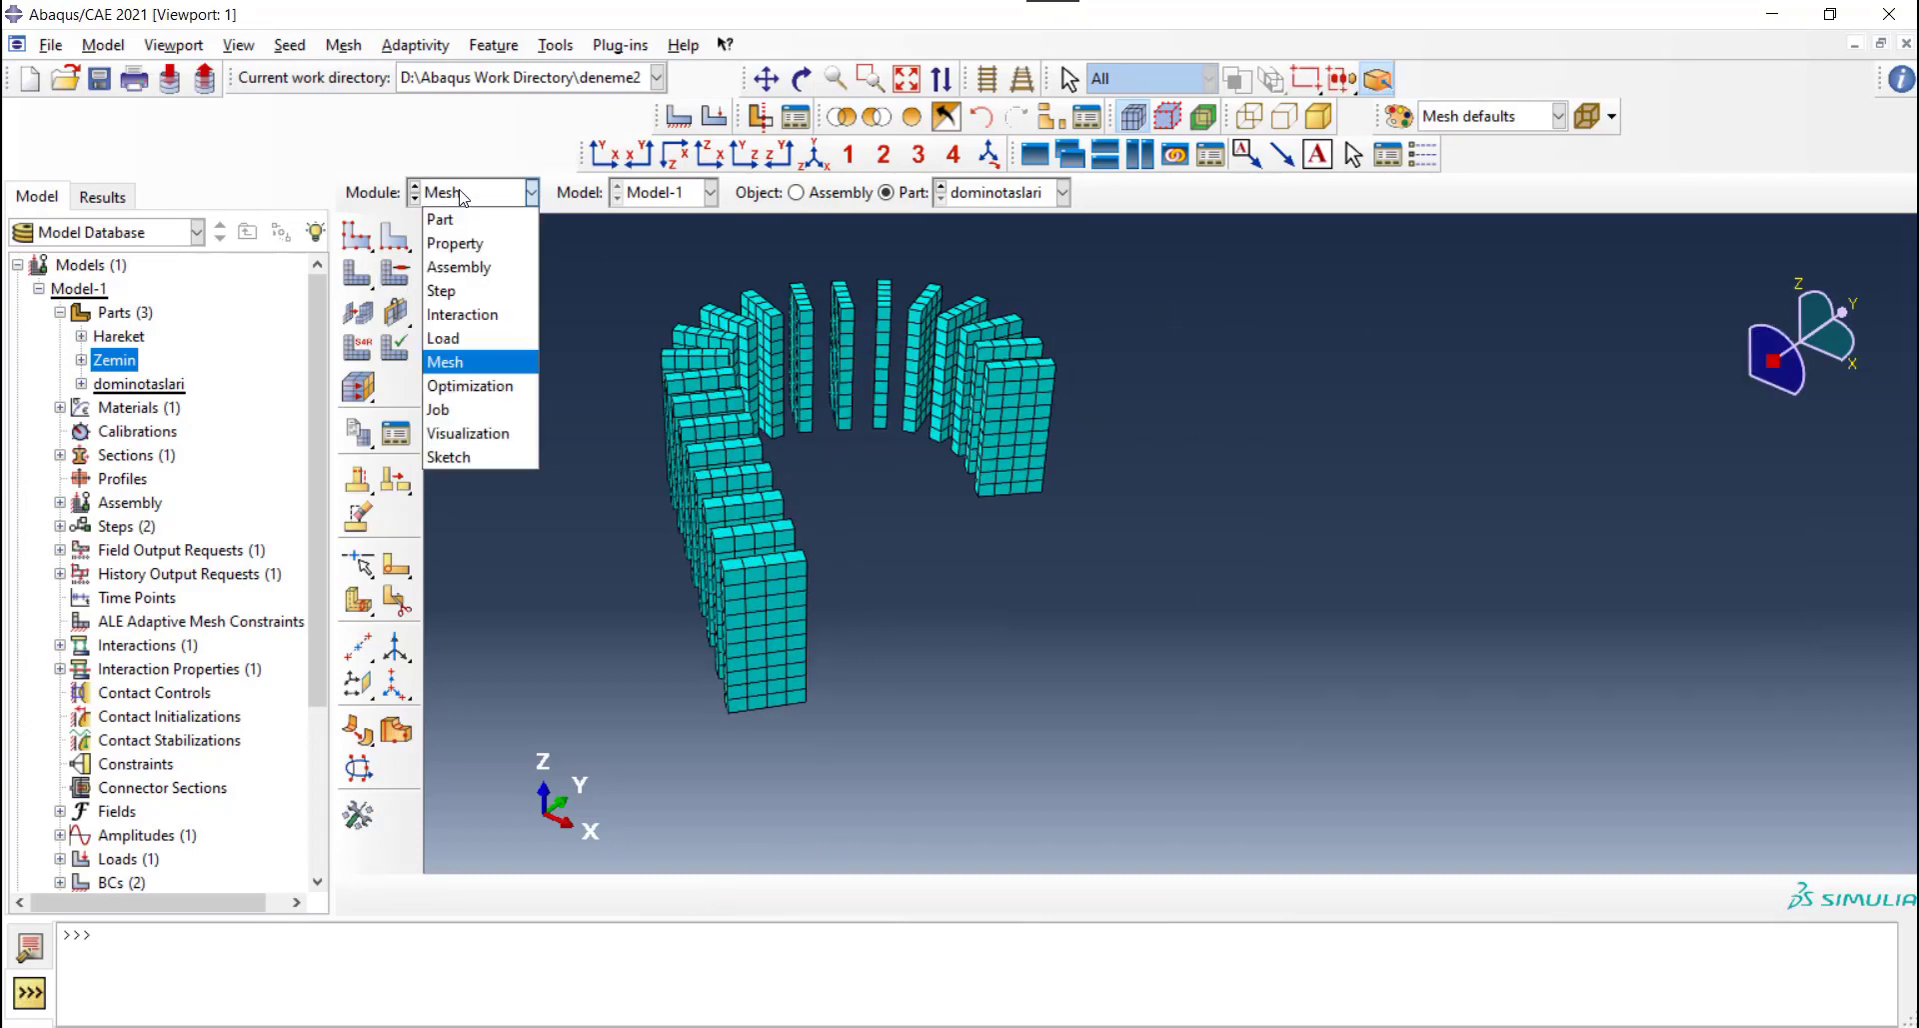
# In the Job module, create Job-1 for Model-1 with default settings
pyautogui.click(440, 410)
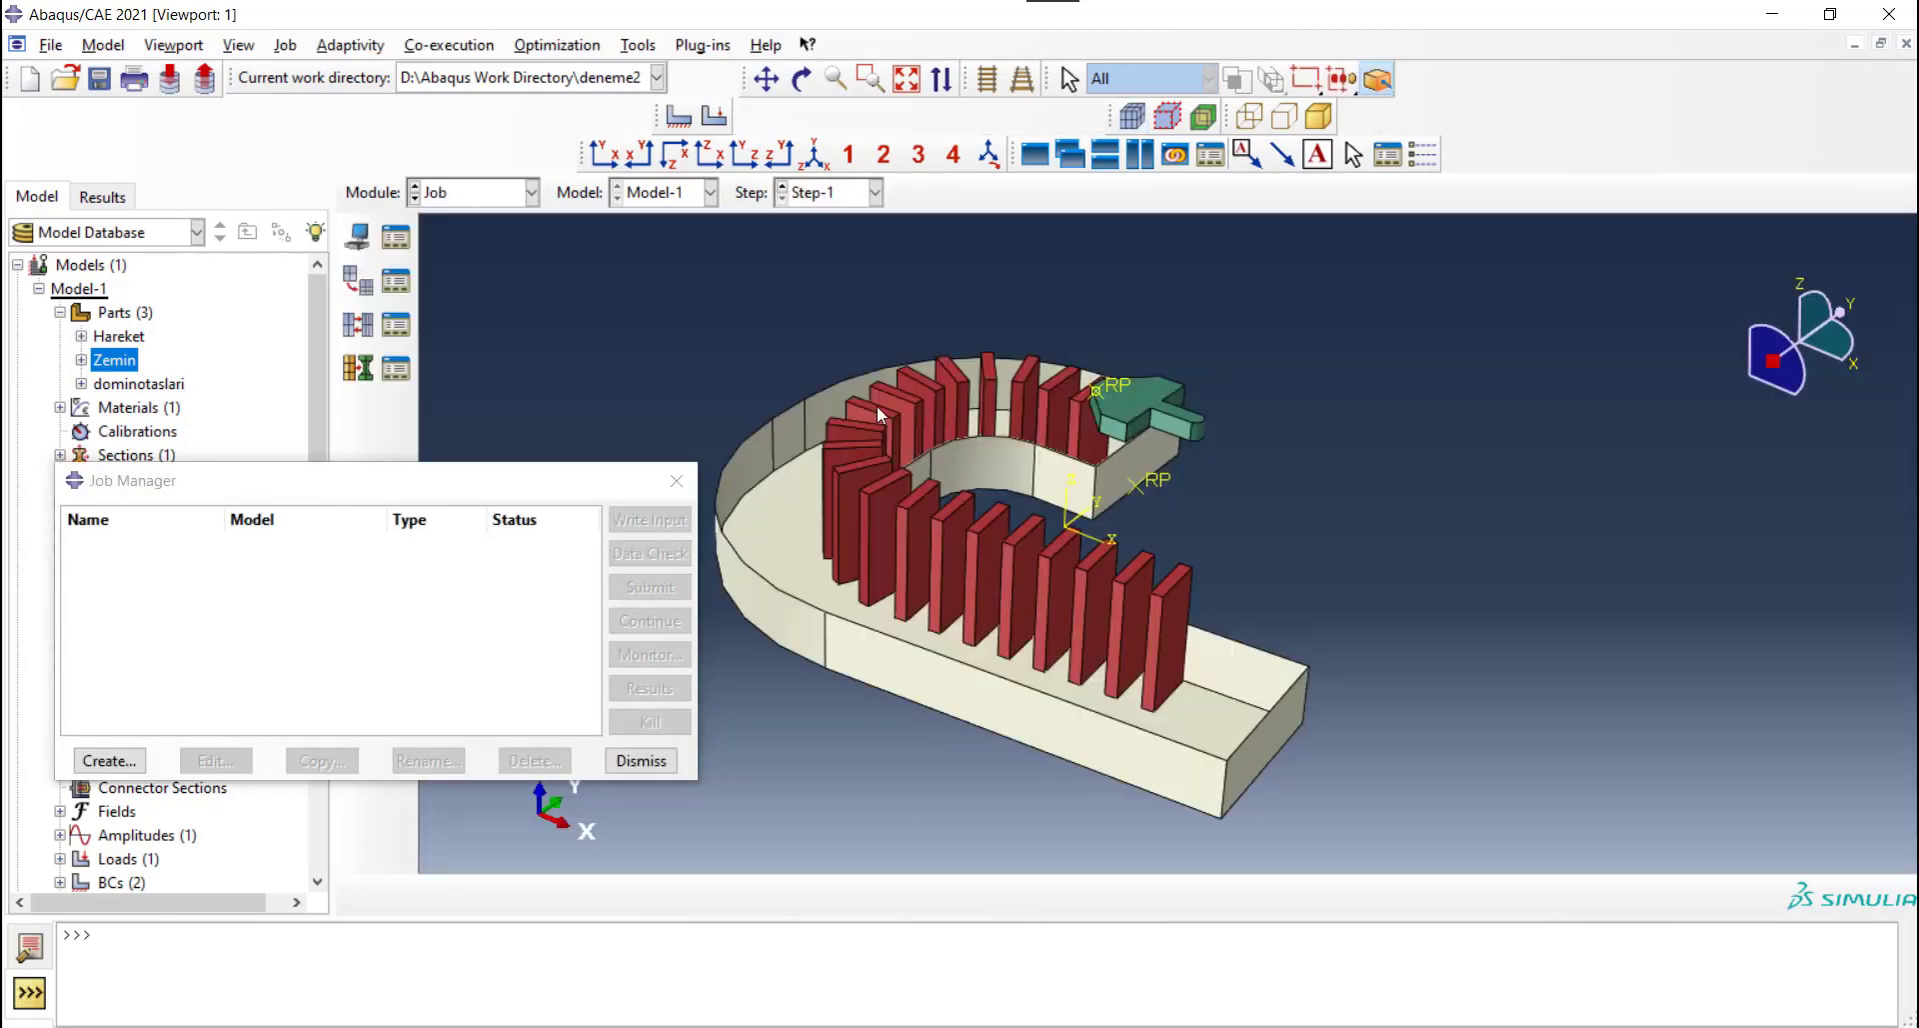
pyautogui.click(248, 648)
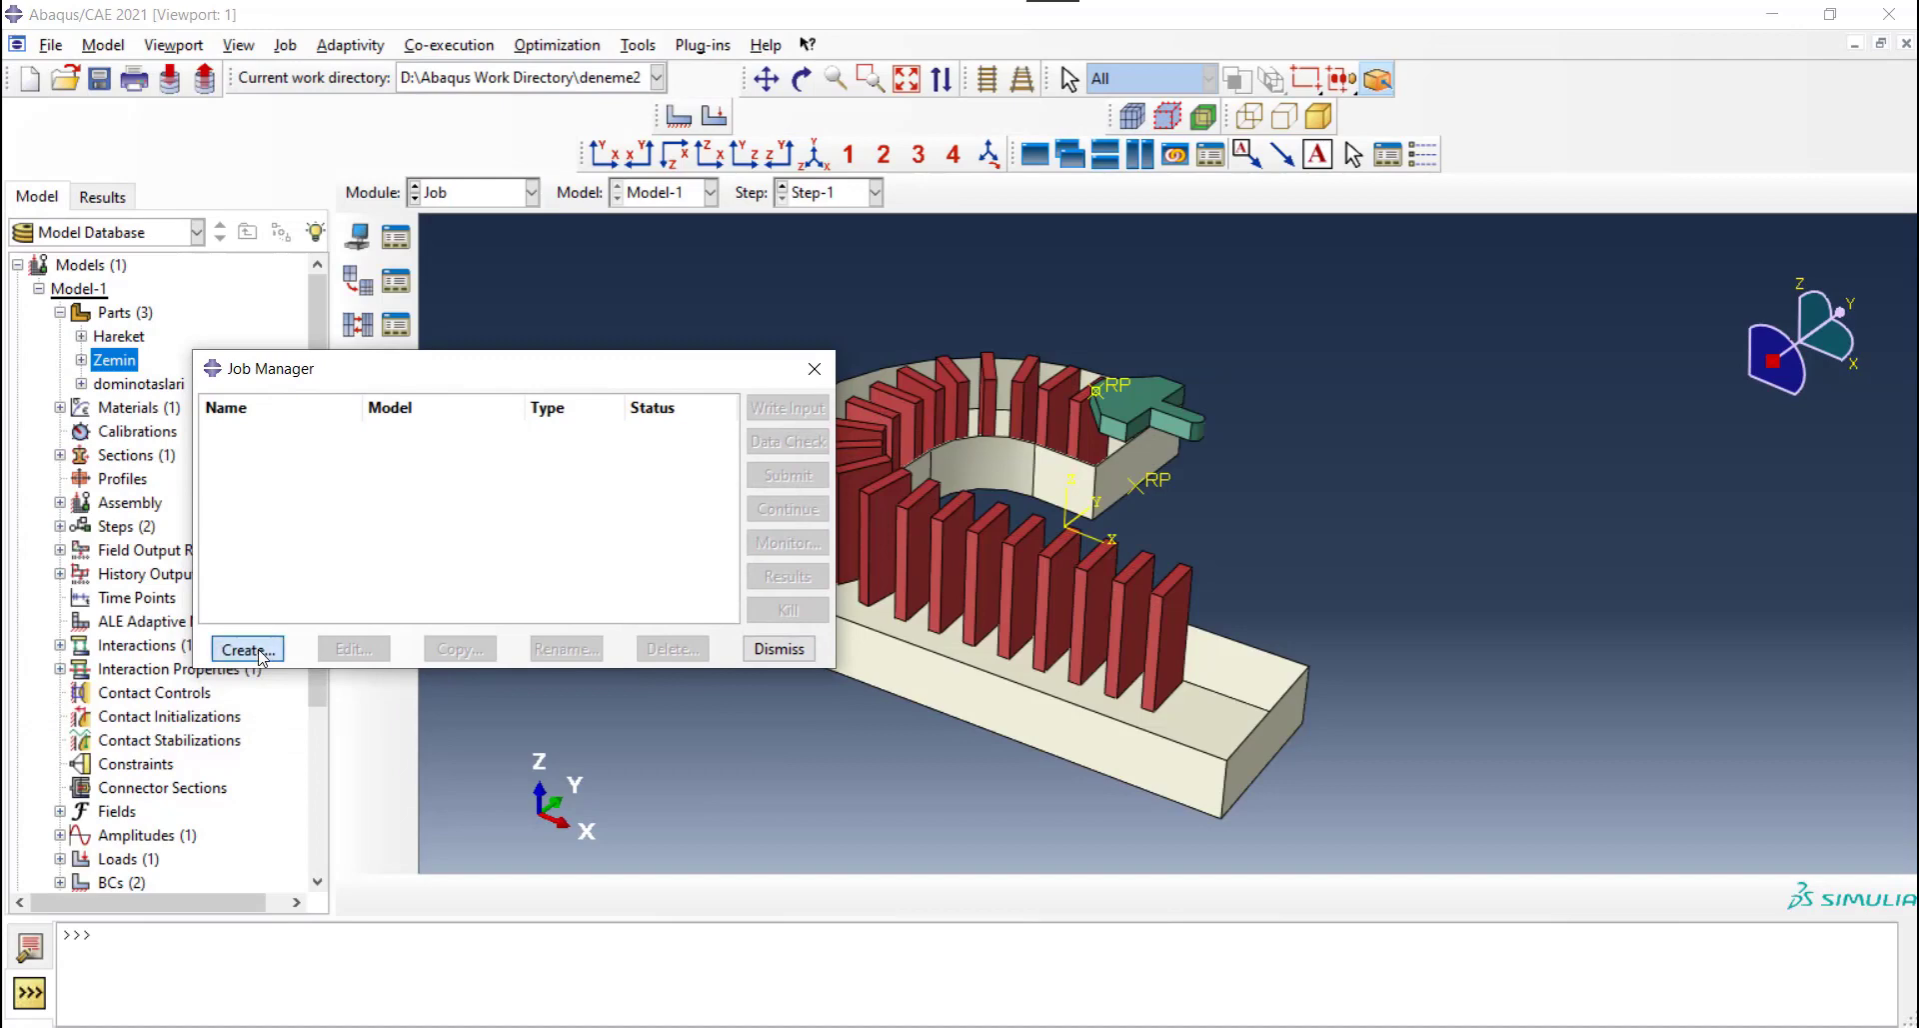
pyautogui.click(745, 618)
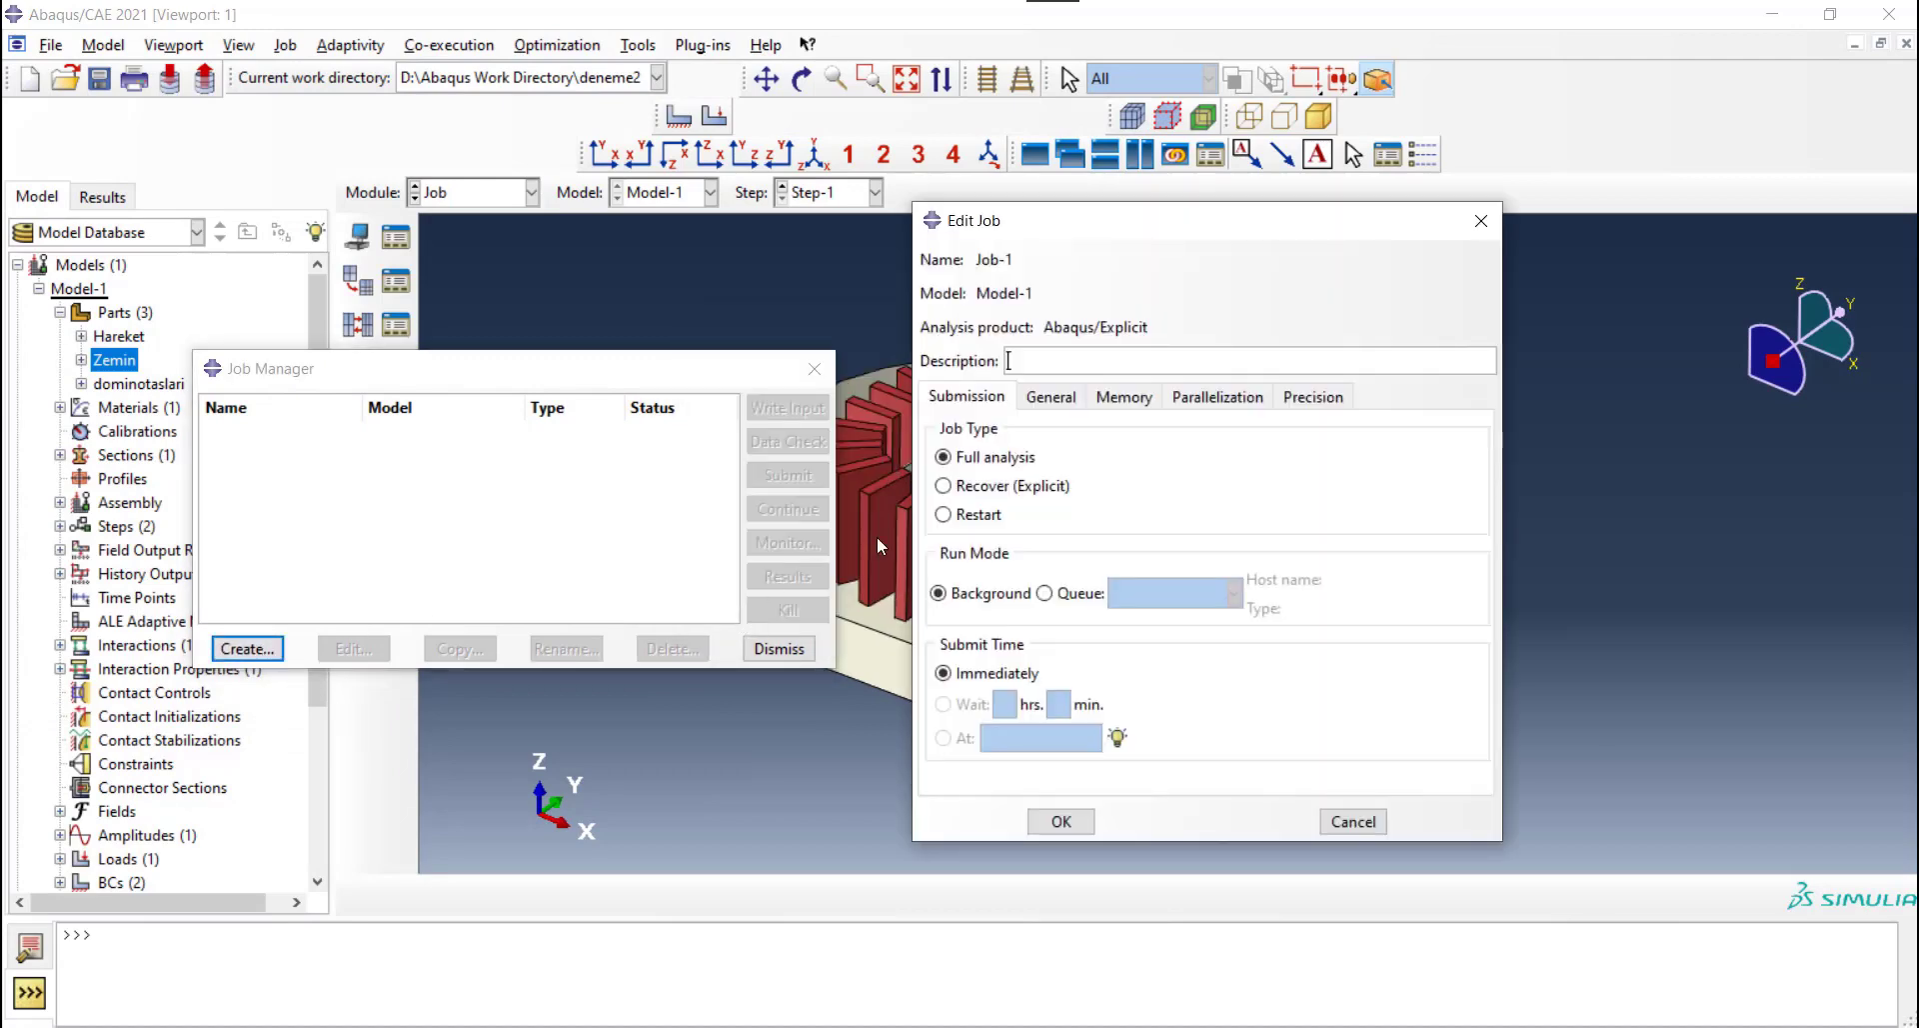
pyautogui.click(1061, 822)
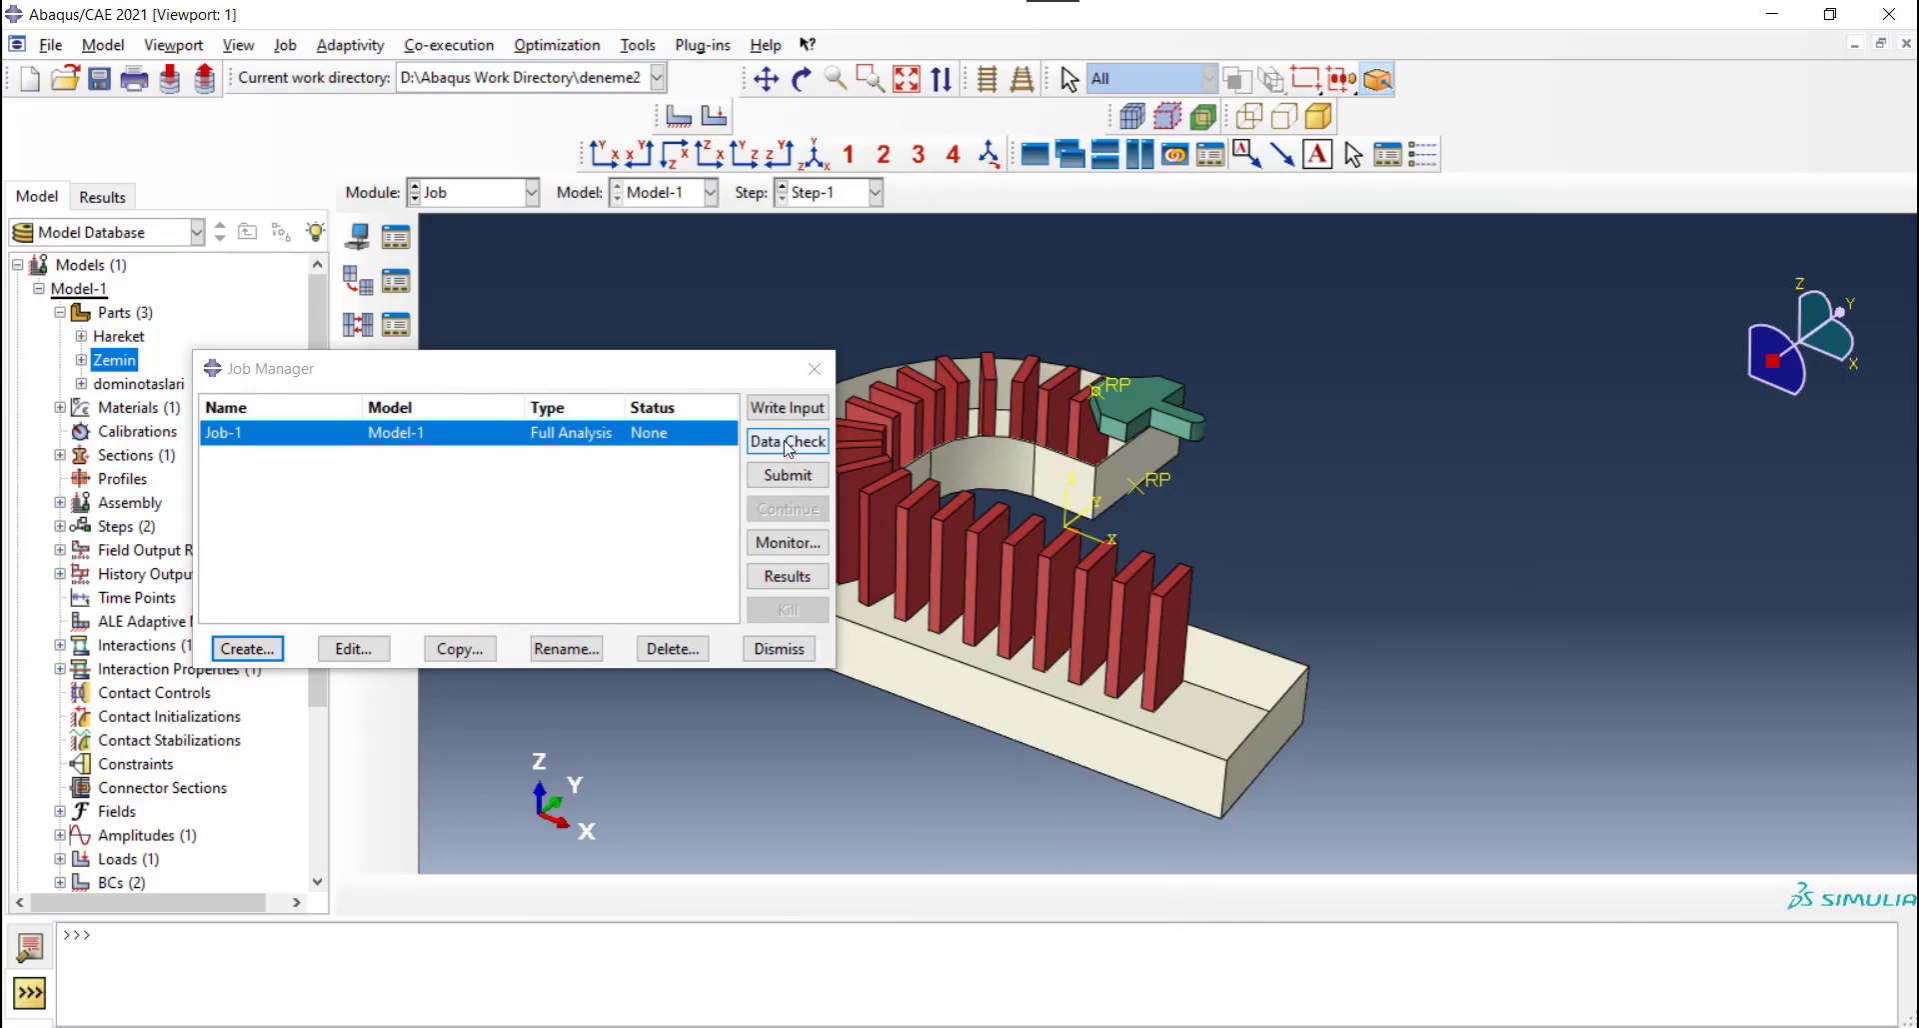
# Submit Job-1 for analysis, allowing existing job files to be overwritten
pyautogui.moveTo(700, 368); pyautogui.dragTo(590, 334)
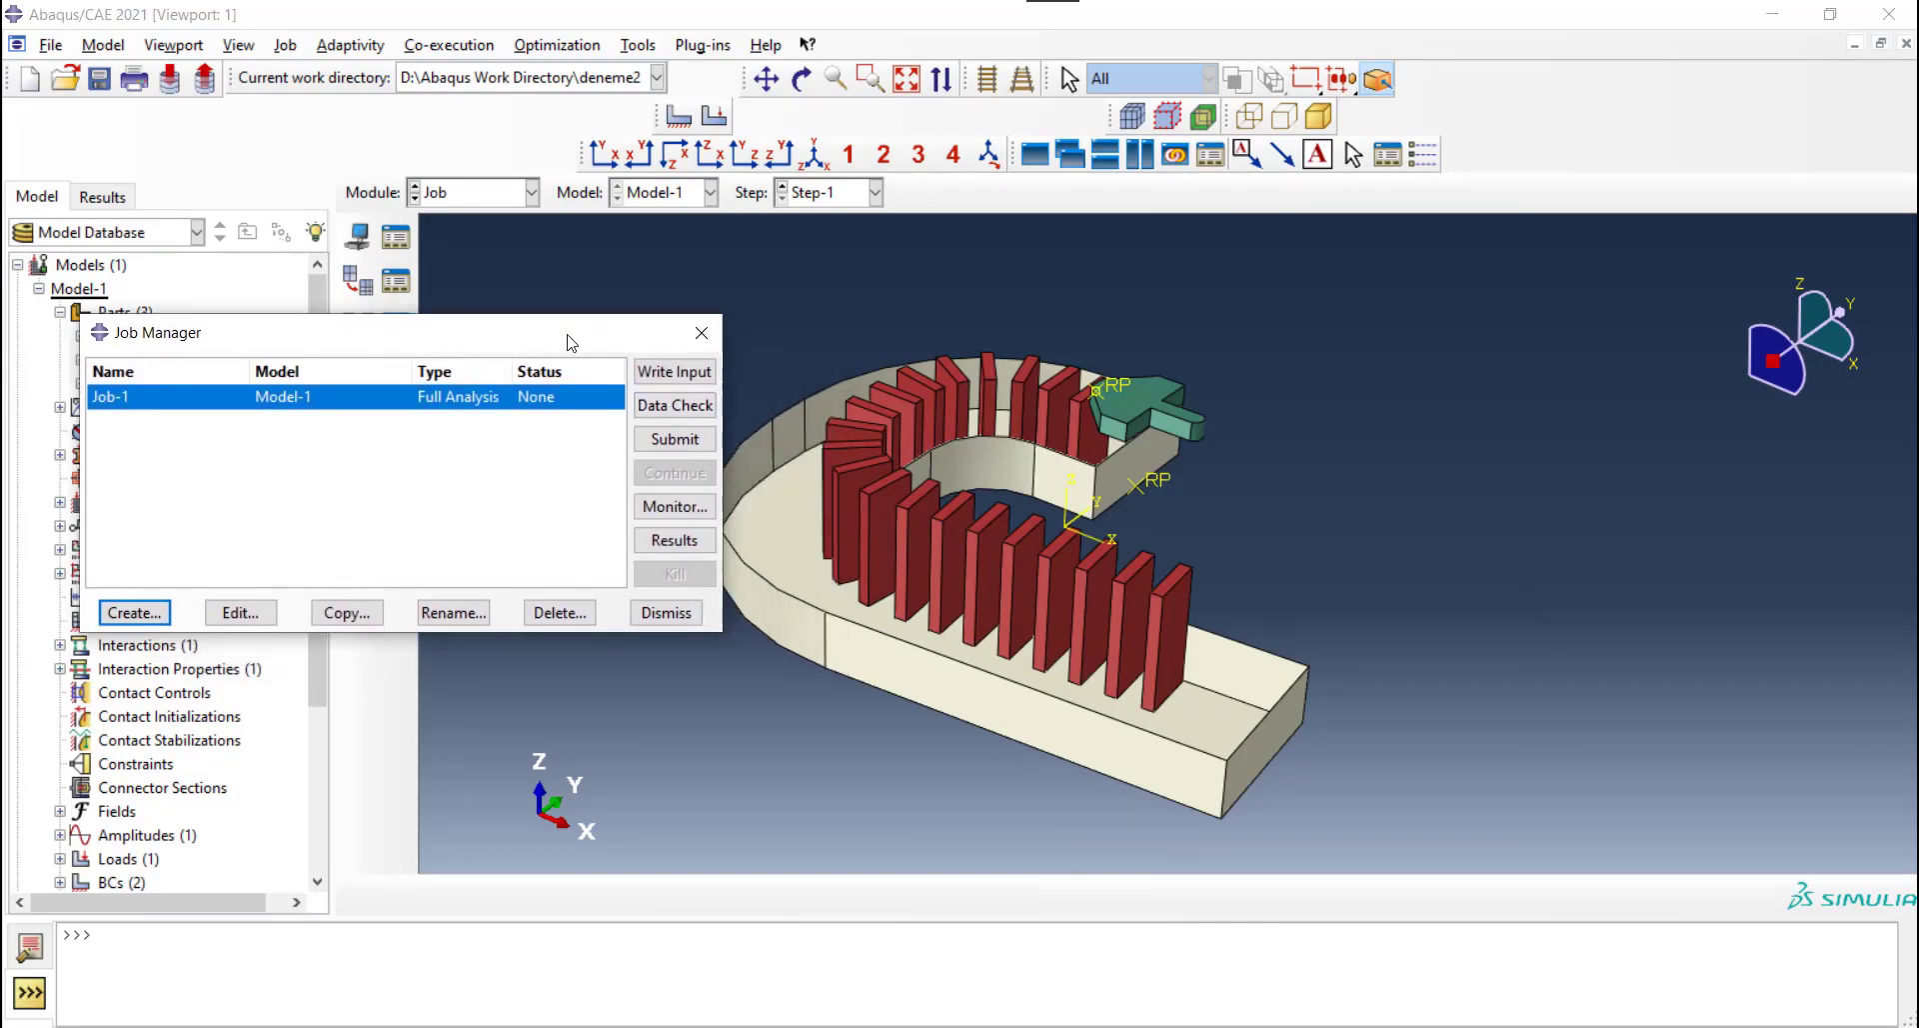
pyautogui.click(676, 444)
pyautogui.click(80, 379)
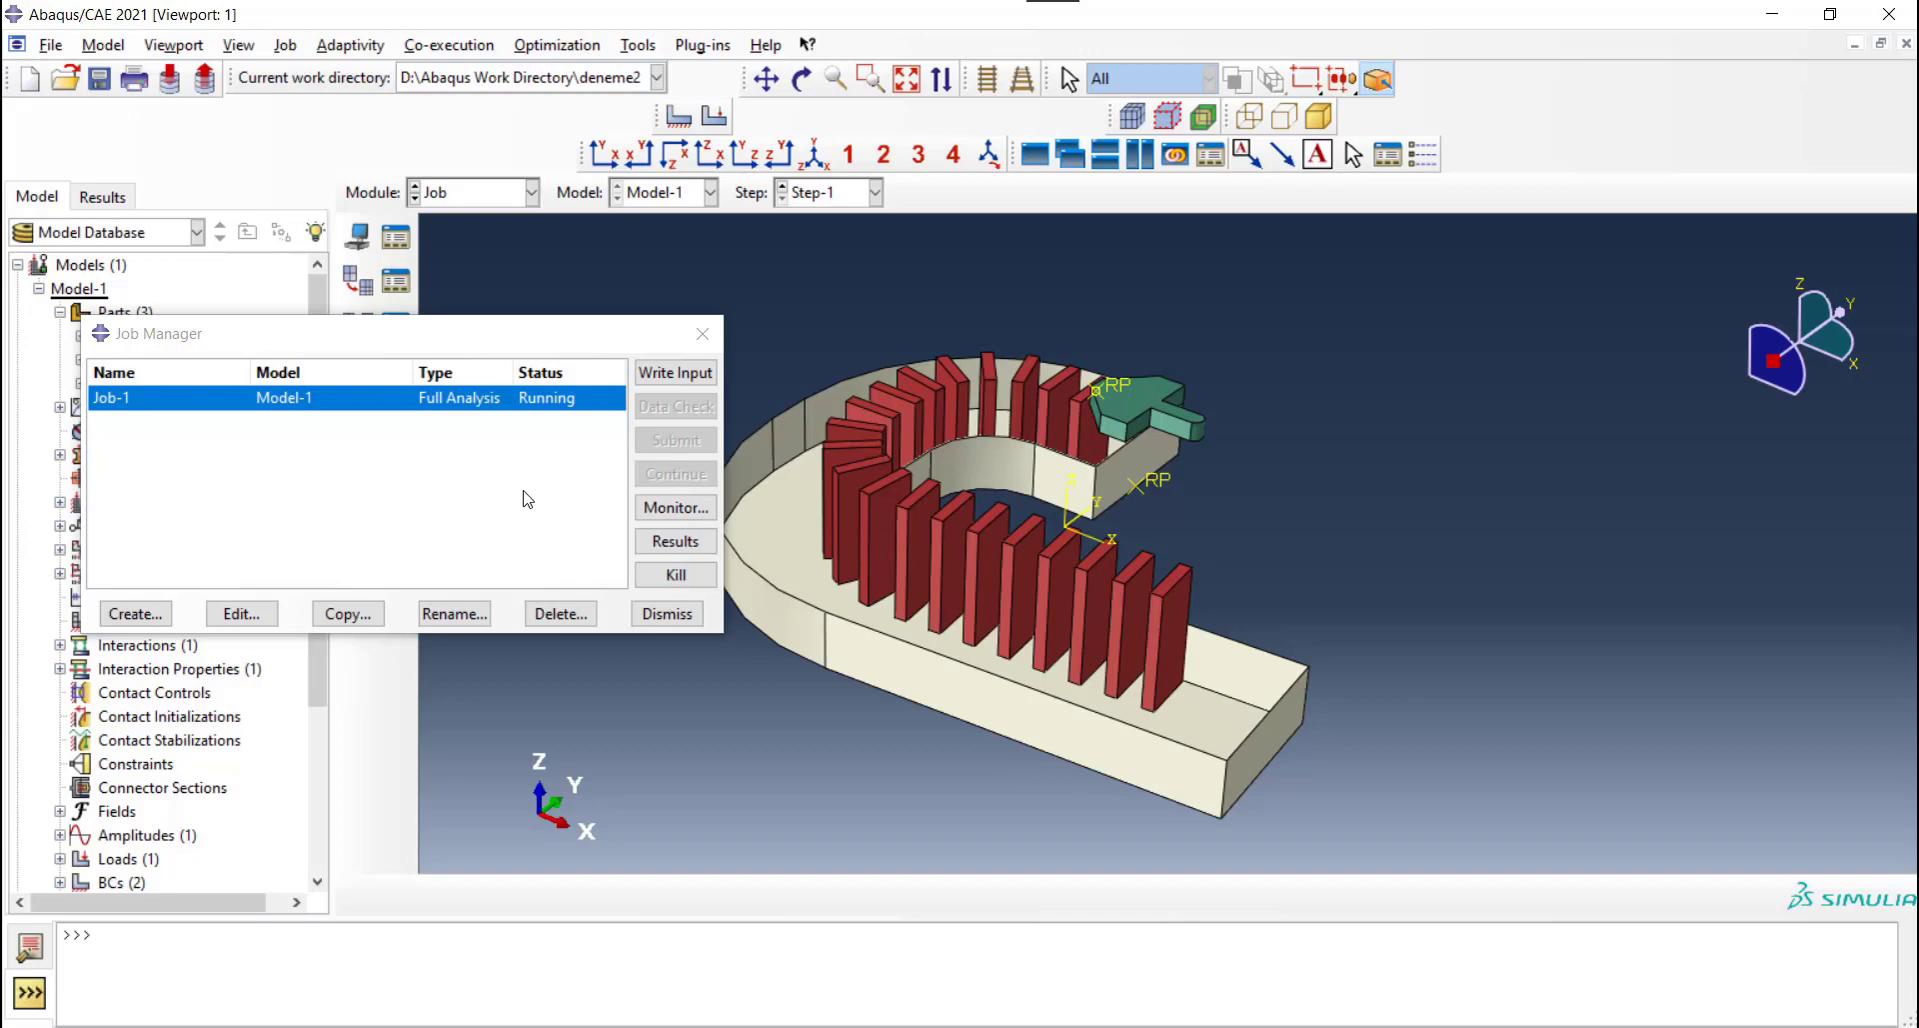
# Monitor Job-1 until it reaches Completed at total time 4, then dismiss the monitor
pyautogui.click(679, 512)
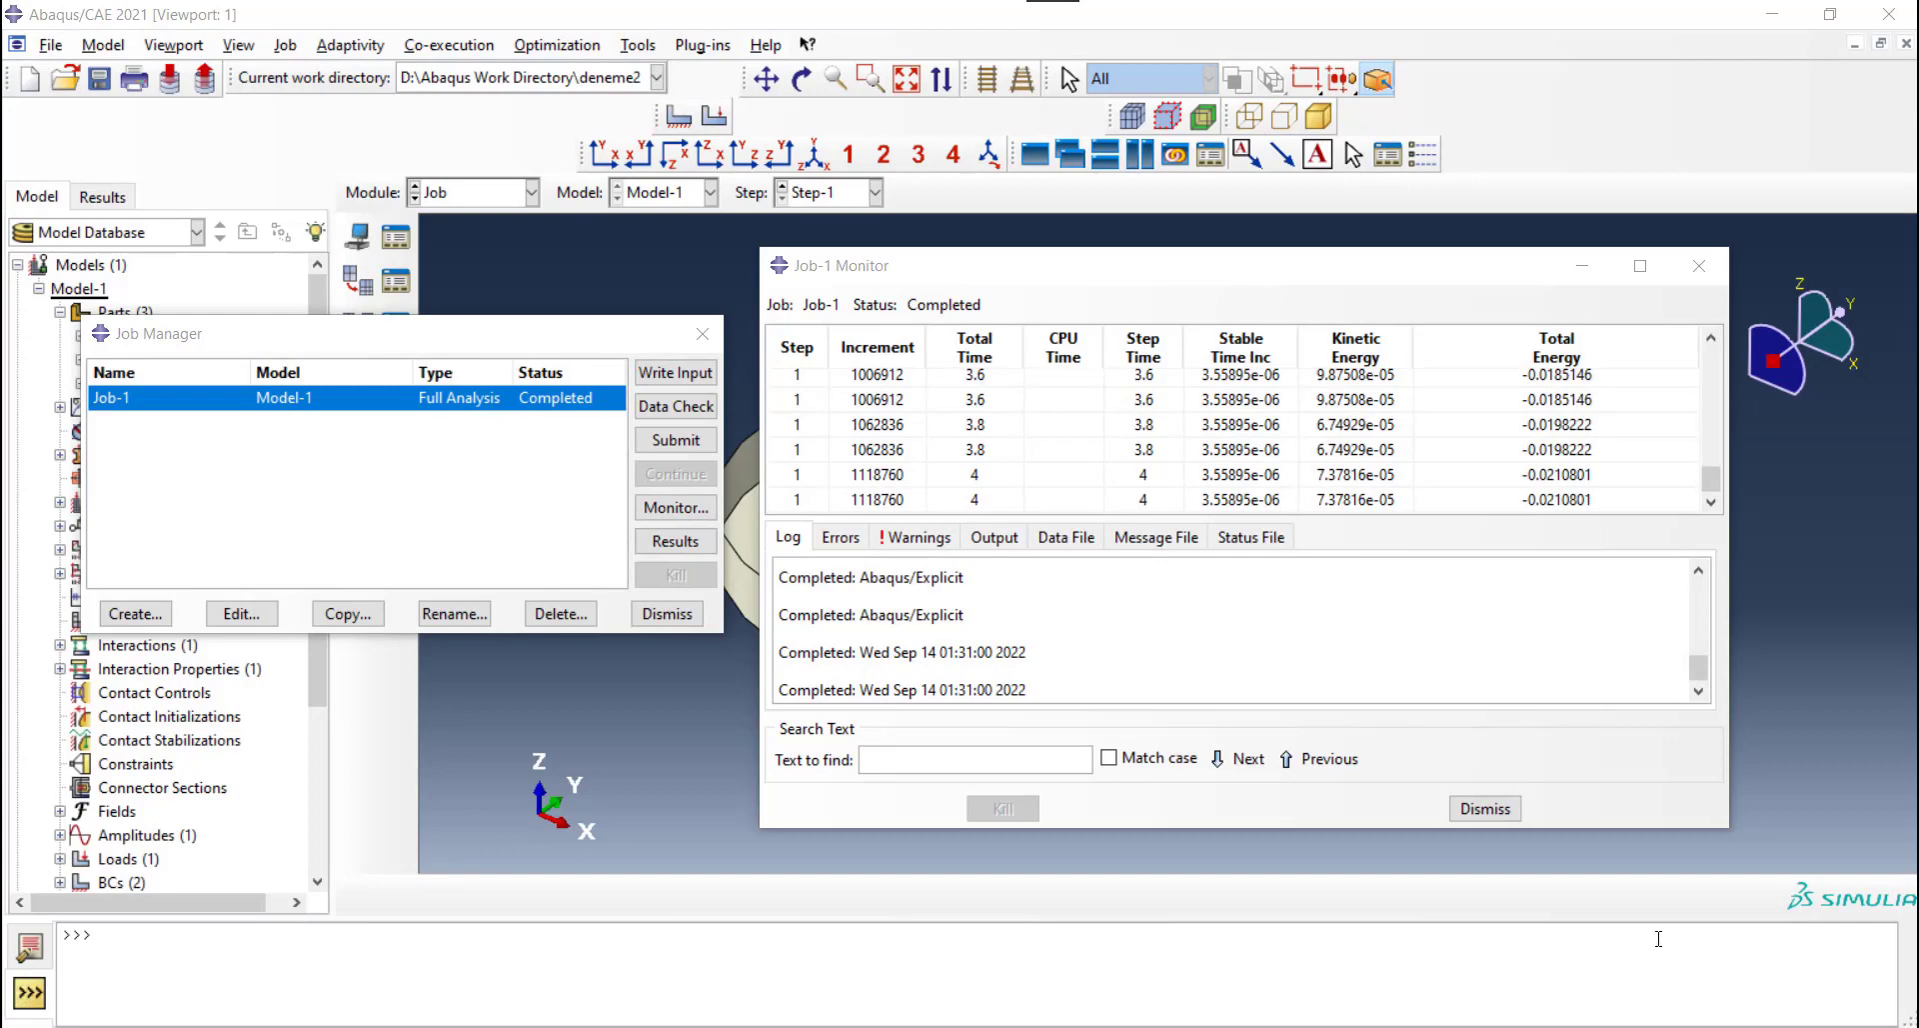
pyautogui.click(1485, 808)
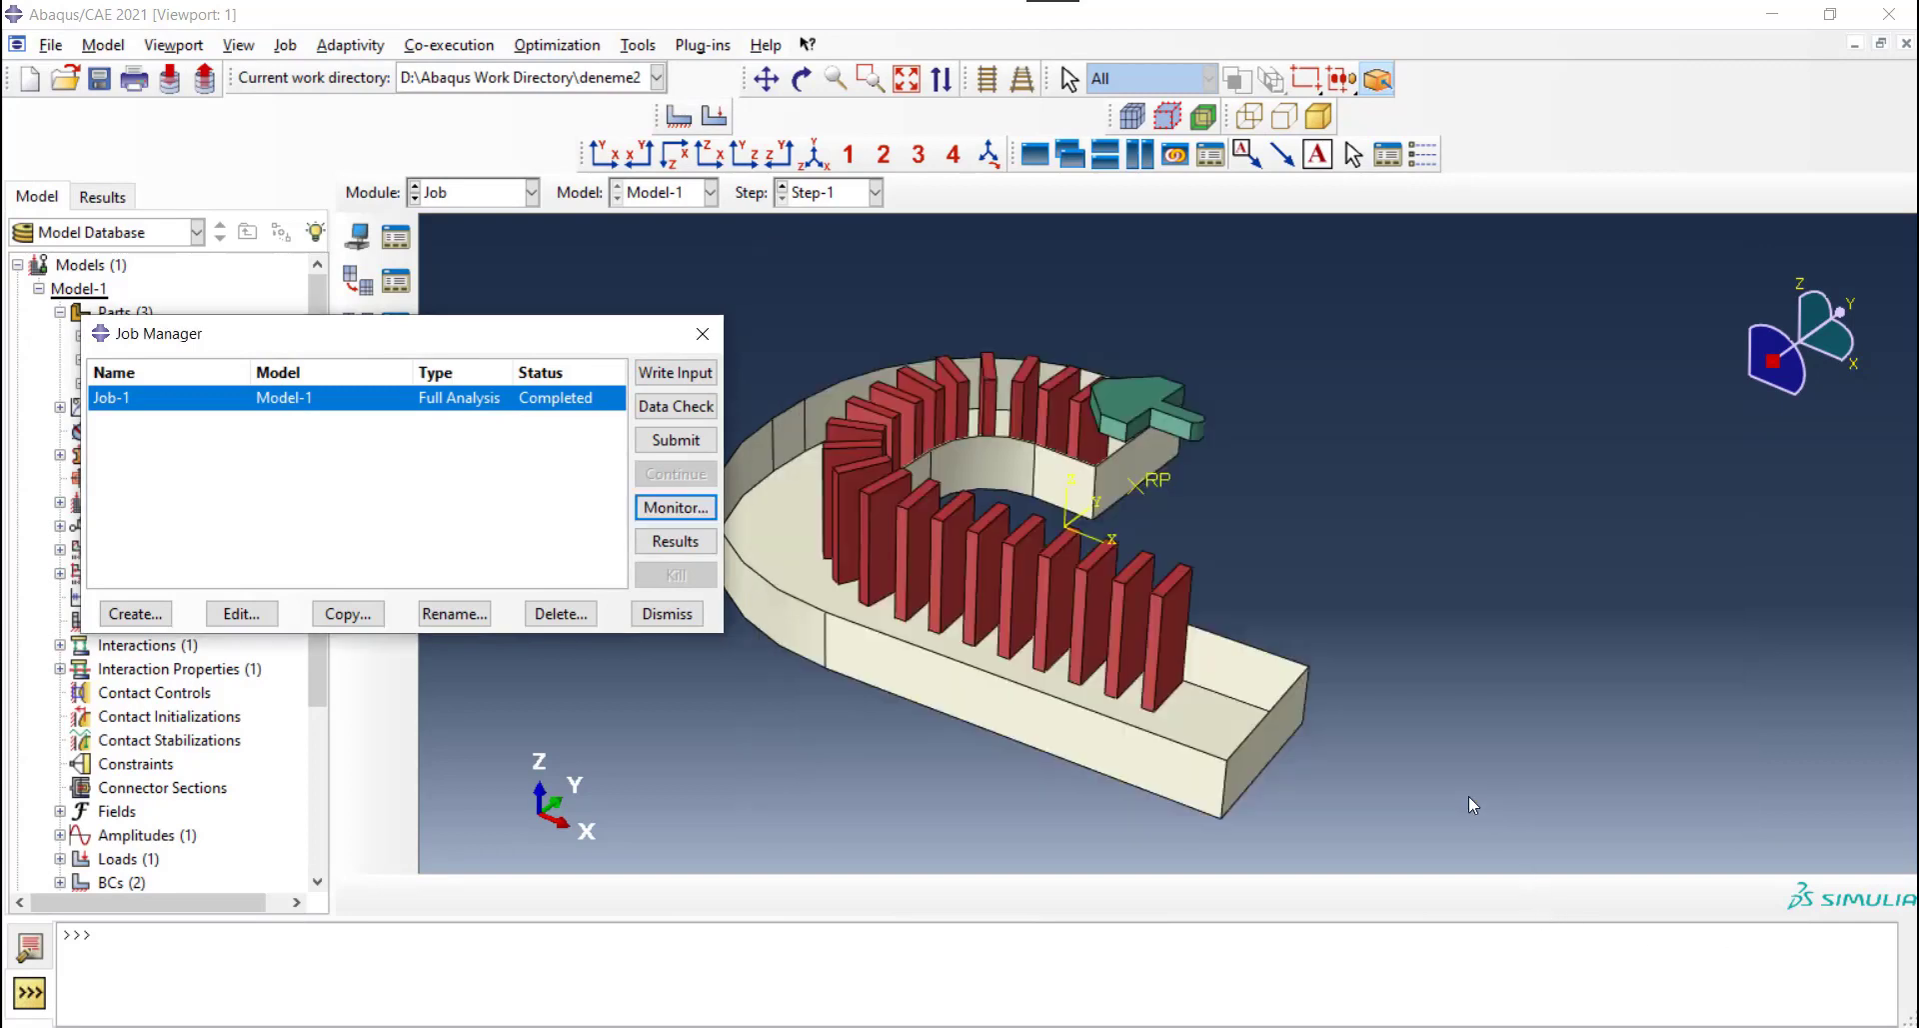
# Open Job-1.odb in Visualization and animate the Mises stress time history
pyautogui.click(675, 542)
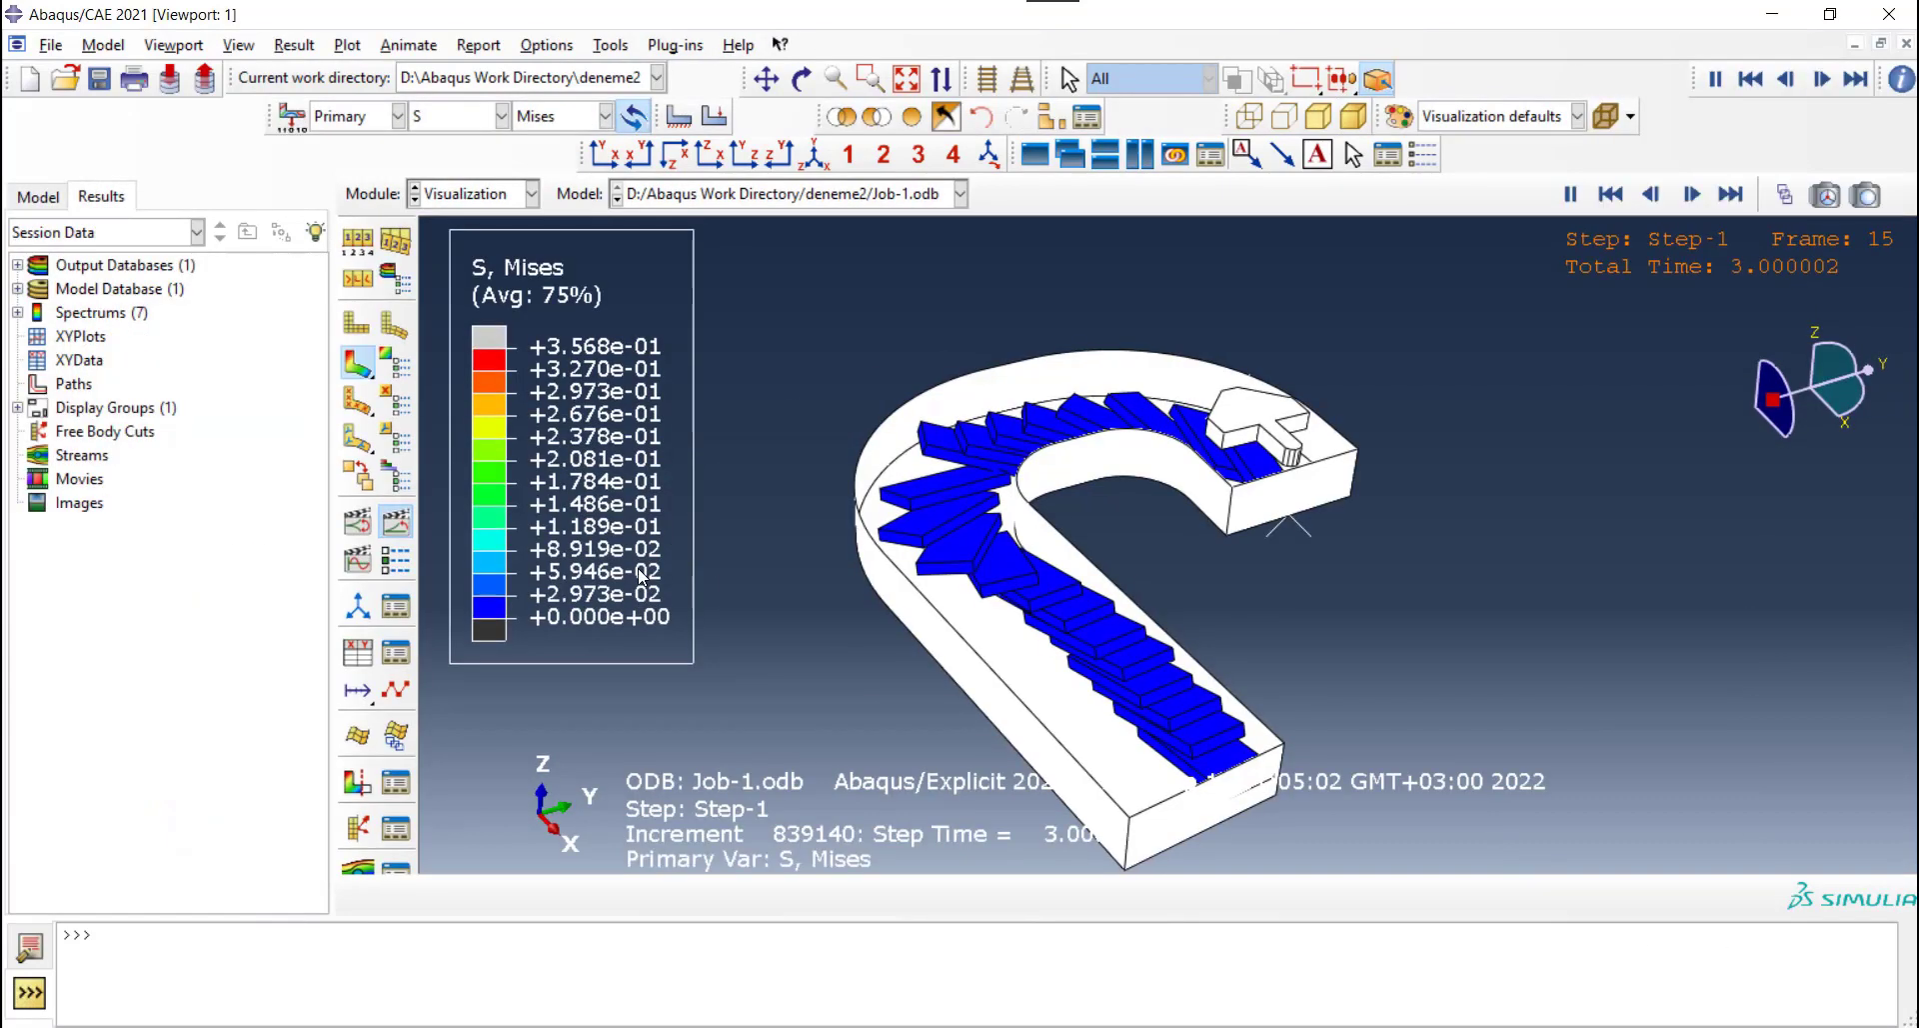
pyautogui.click(395, 522)
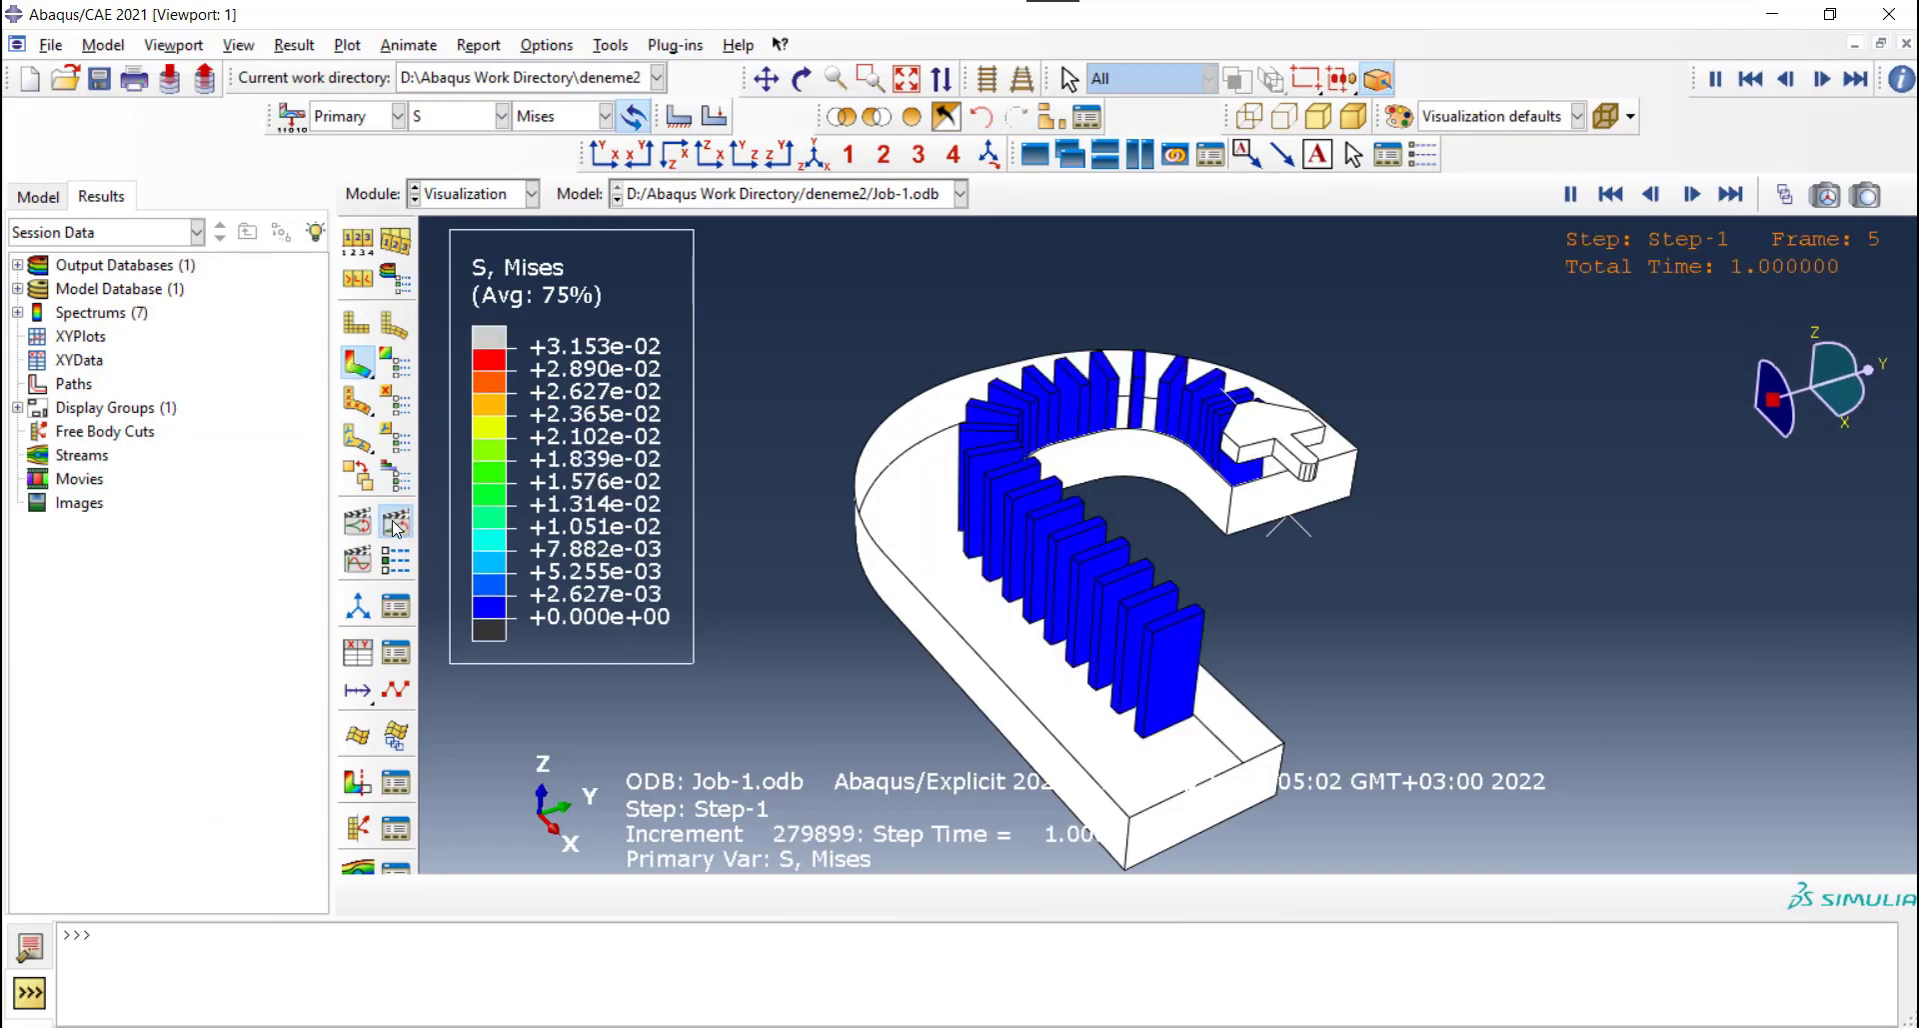